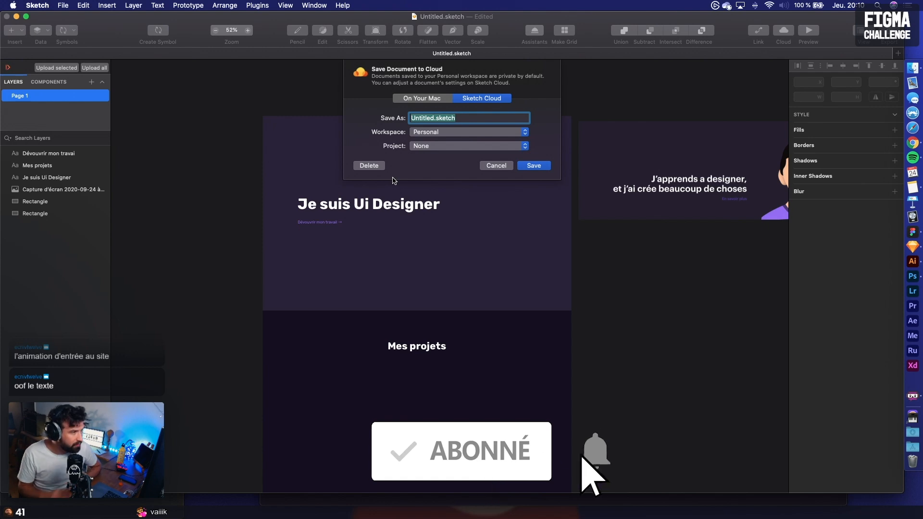
Discard the unsaved Sketch document and put the browser window away
click(376, 167)
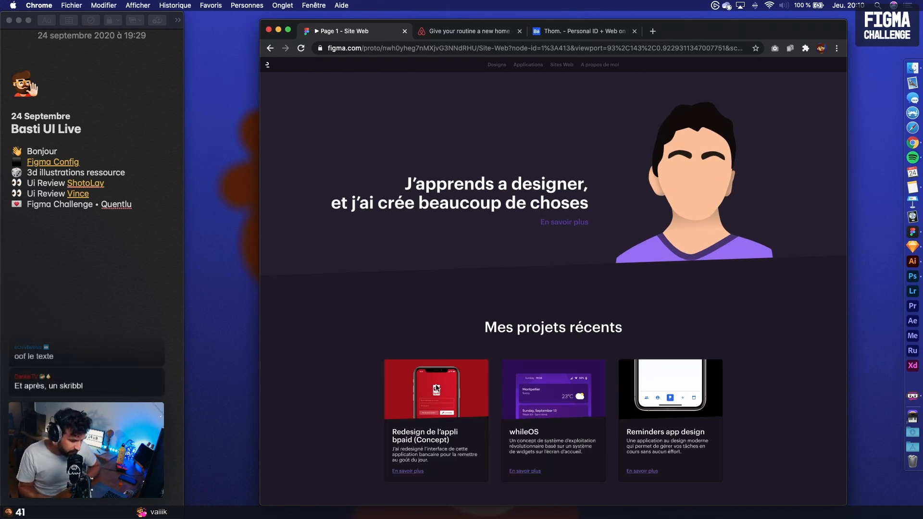
click(441, 29)
click(565, 31)
click(278, 30)
click(70, 214)
scroll(70, 241, down, 5)
scroll(69, 241, up, 5)
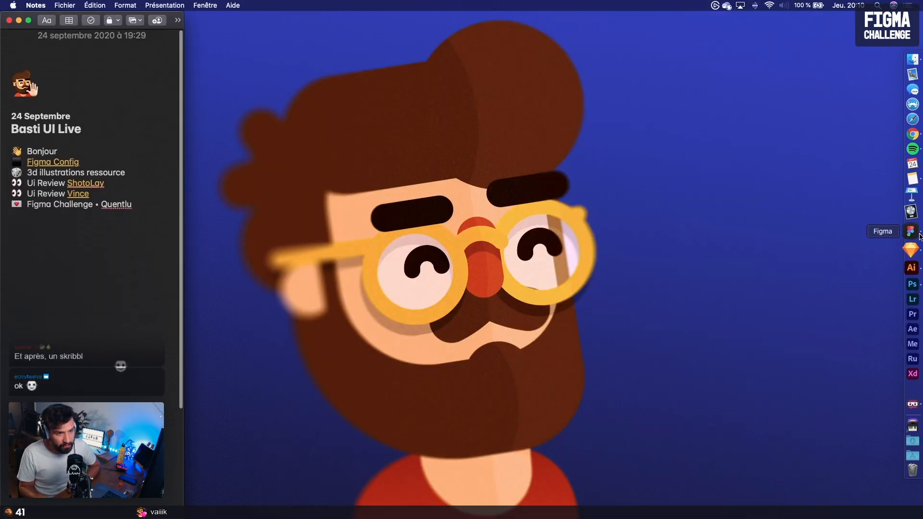
Switch to Figma, open the Figma Challenge draft, and extend its window across the screen in place of the notes
click(920, 234)
drag(282, 50, 186, 50)
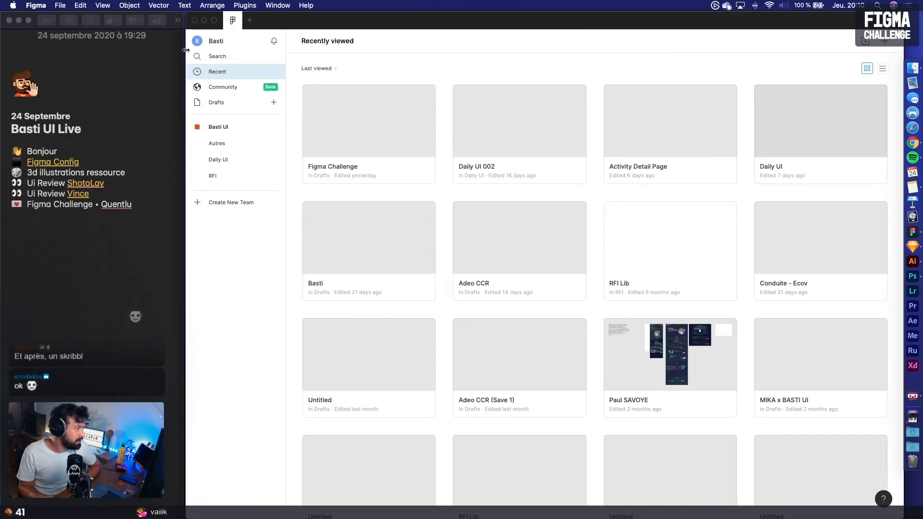
double_click(338, 133)
click(9, 20)
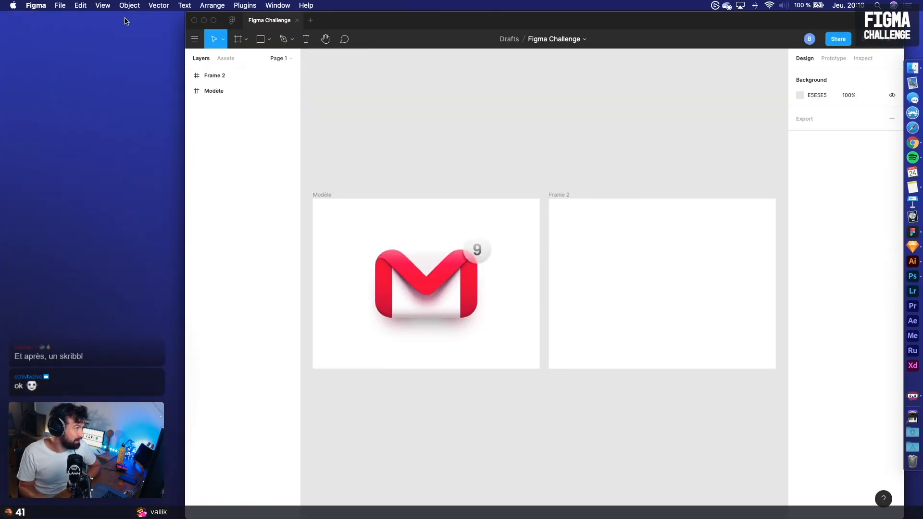
double_click(188, 13)
drag(367, 168, 456, 170)
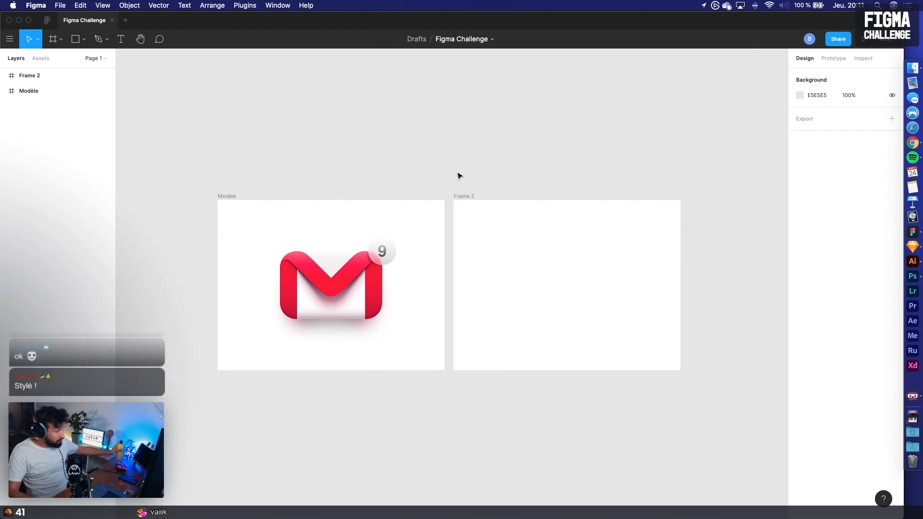
Draw a 448 × 304 rectangle covering the envelope icon in the Modèle frame
scroll(357, 291, up, 5)
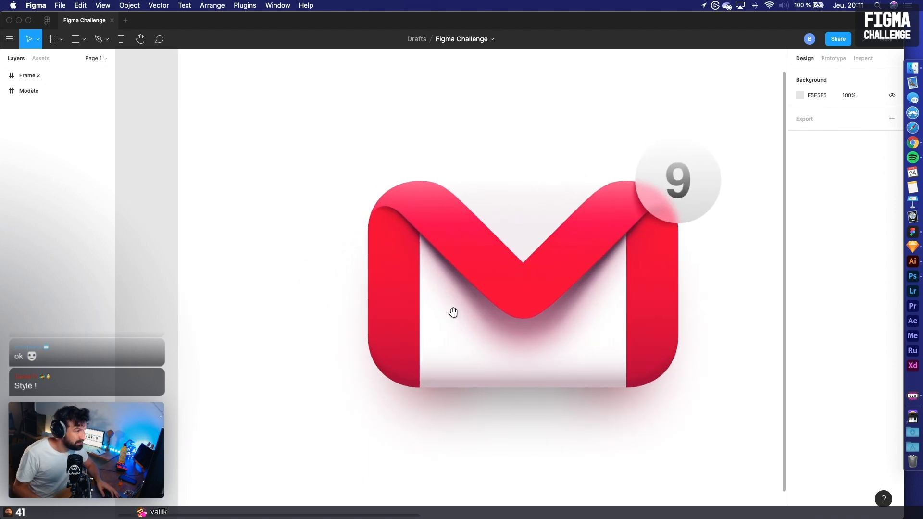
scroll(451, 313, down, 4)
key(r)
mouse_move(438, 353)
mouse_down()
mouse_move(576, 264)
mouse_move(551, 285)
mouse_up()
drag(521, 351, 521, 356)
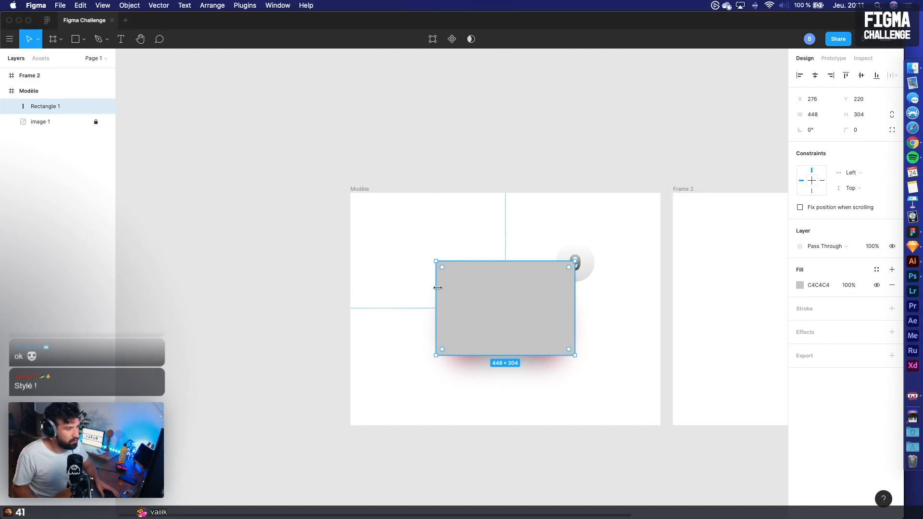
Give the rectangle a corner radius of 68 and move it into Frame 2
scroll(526, 298, right, 2)
drag(536, 262, 751, 296)
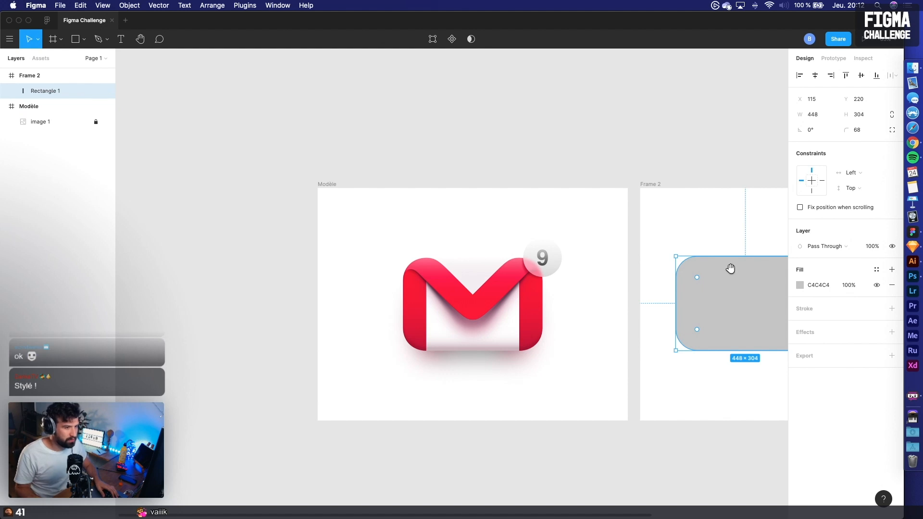
scroll(669, 286, right, 2)
Fill the rounded rectangle with FCFAFB sampled from the model's envelope and centre it horizontally in Frame 2
key(i)
click(463, 338)
click(639, 140)
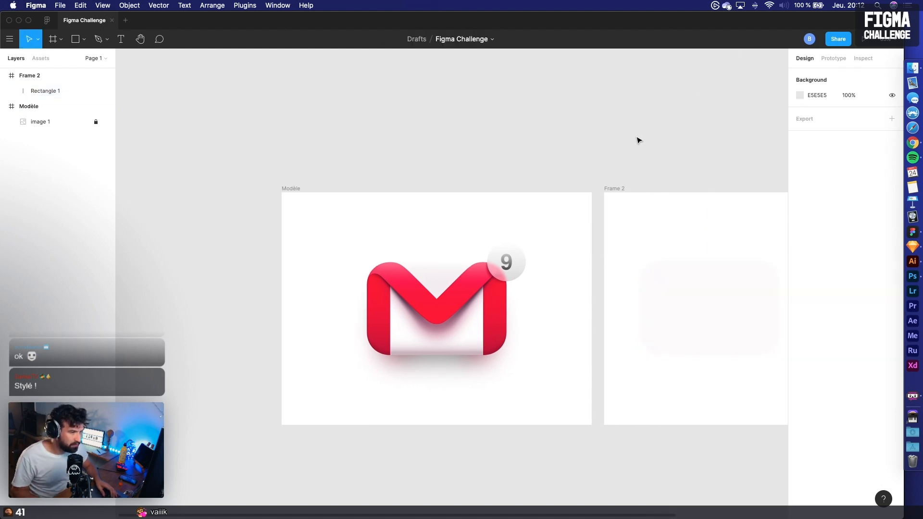
click(615, 189)
key(alt+h)
Try a black background fill on Frame 2 and undo it
drag(633, 174, 505, 161)
click(800, 286)
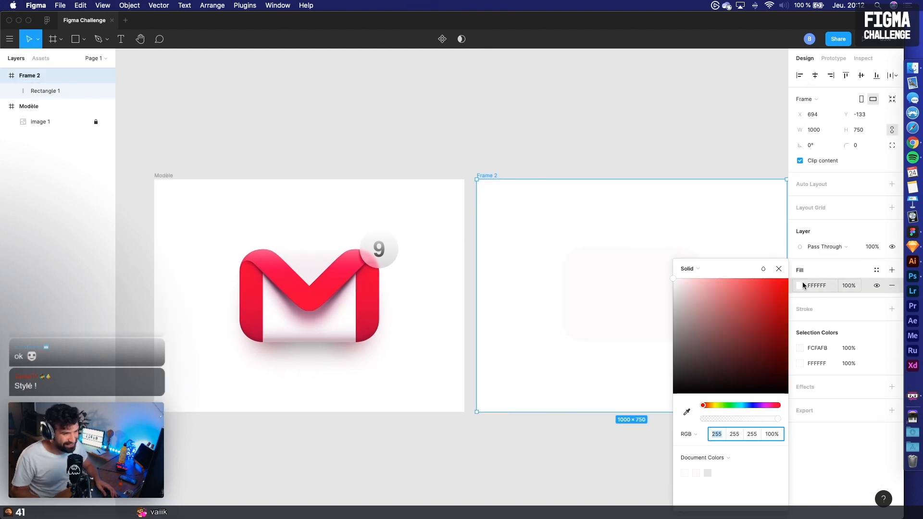
click(674, 391)
click(575, 503)
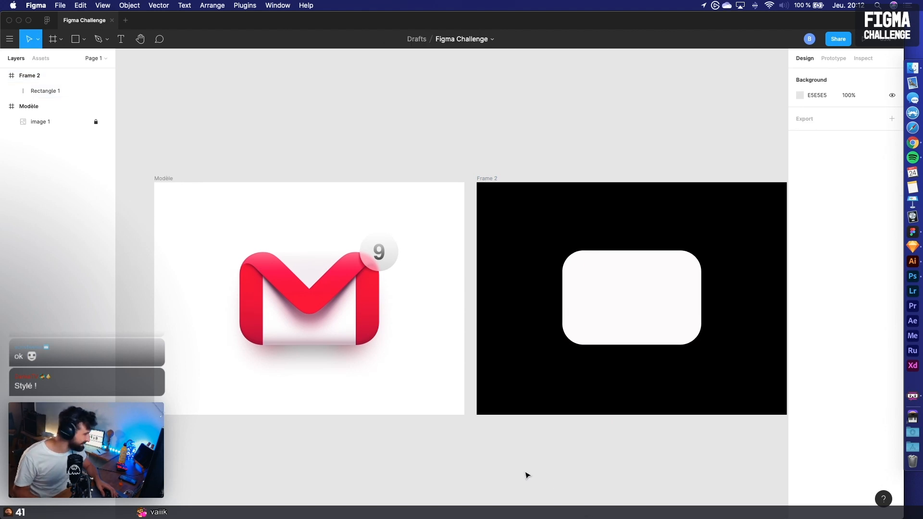
scroll(521, 455, down, 2)
drag(392, 212, 396, 194)
click(498, 211)
key(super+z)
click(620, 171)
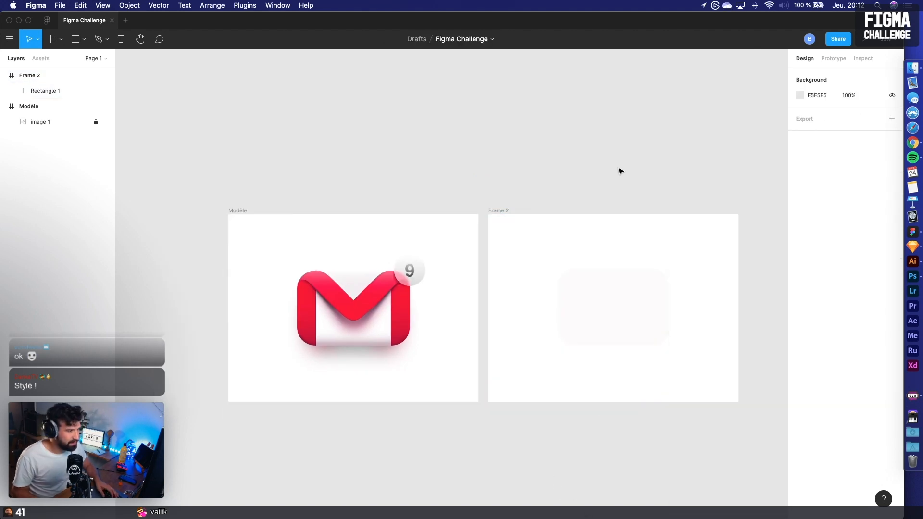
scroll(290, 158, down, 2)
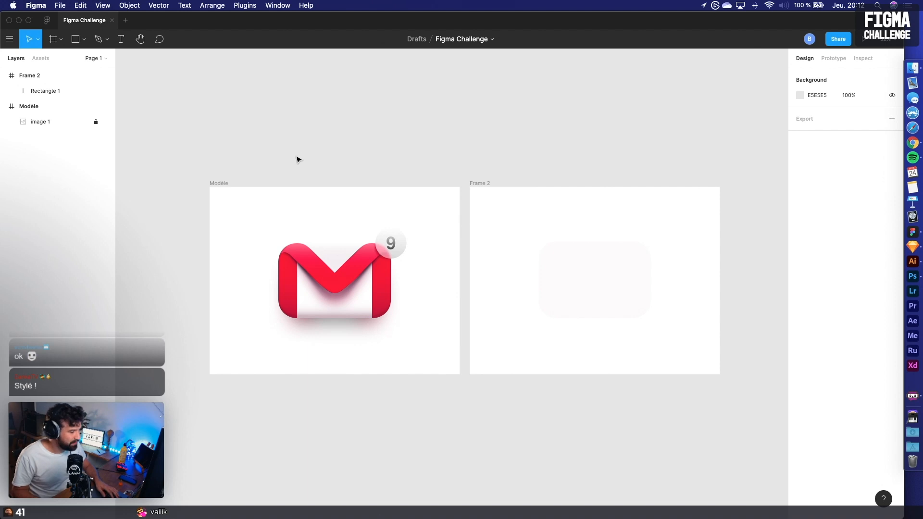
key(super+shift+3)
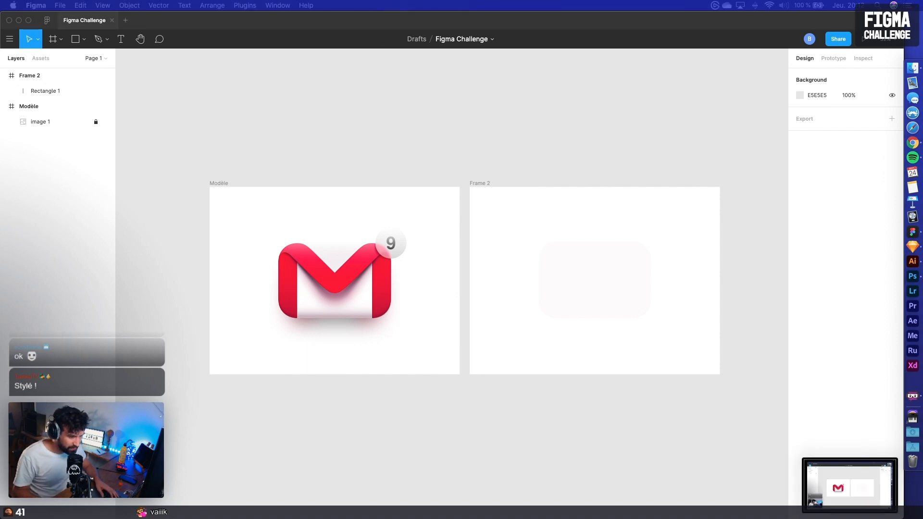
key(super+Tab)
text(incone sous @figm)
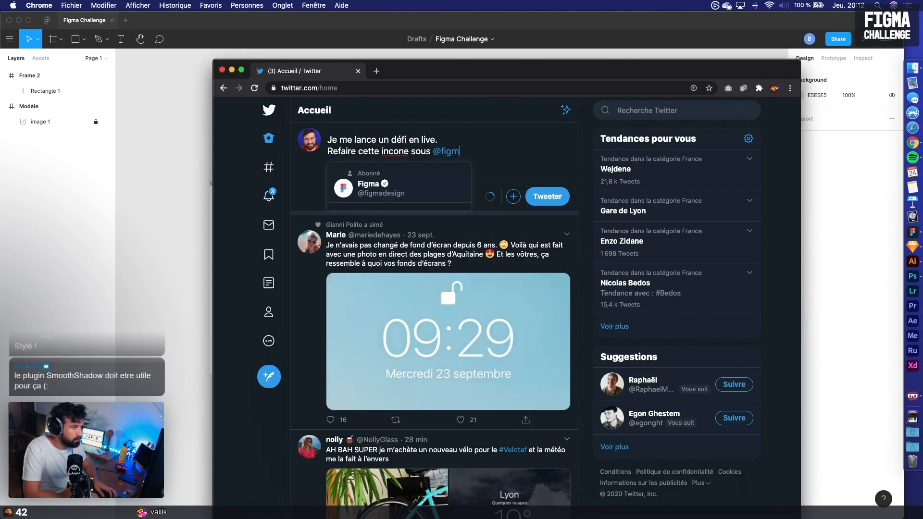
click(369, 189)
double_click(404, 151)
text(illustrati)
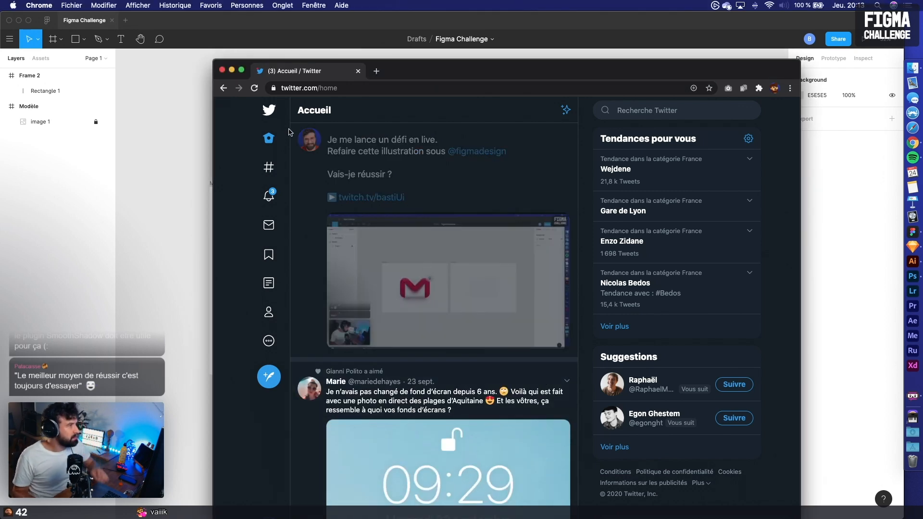
Search Google for "figma smooth shadow" and open the Figma help article on applying shadow or blur effects
click(303, 82)
text(Figma Smoo)
click(340, 140)
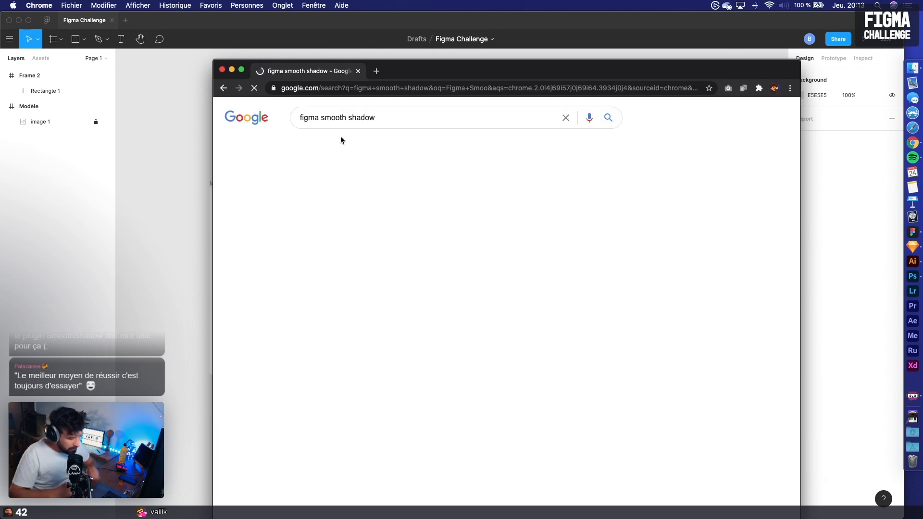
click(369, 205)
scroll(365, 209, down, 7)
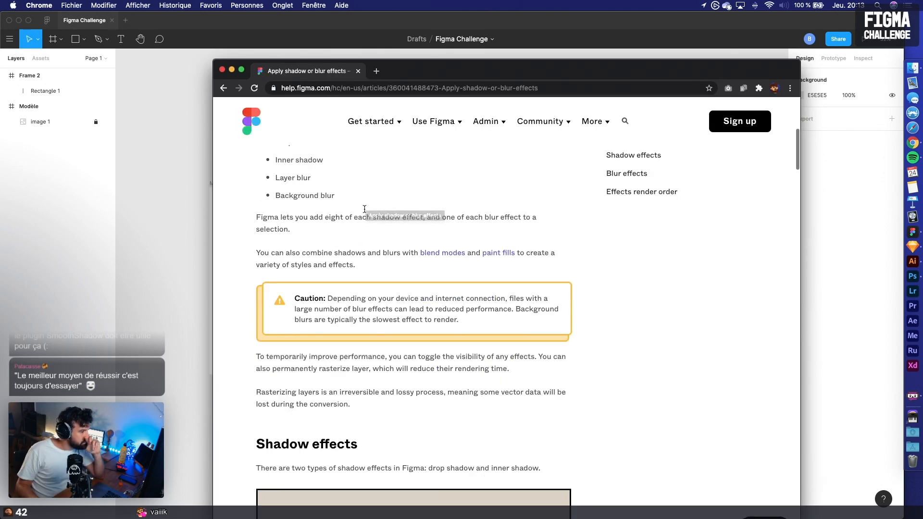
Go back, refine the search to "figma smooth shadow plugin", and close the browser window
key(super+[)
click(378, 116)
text(plugin)
key(Return)
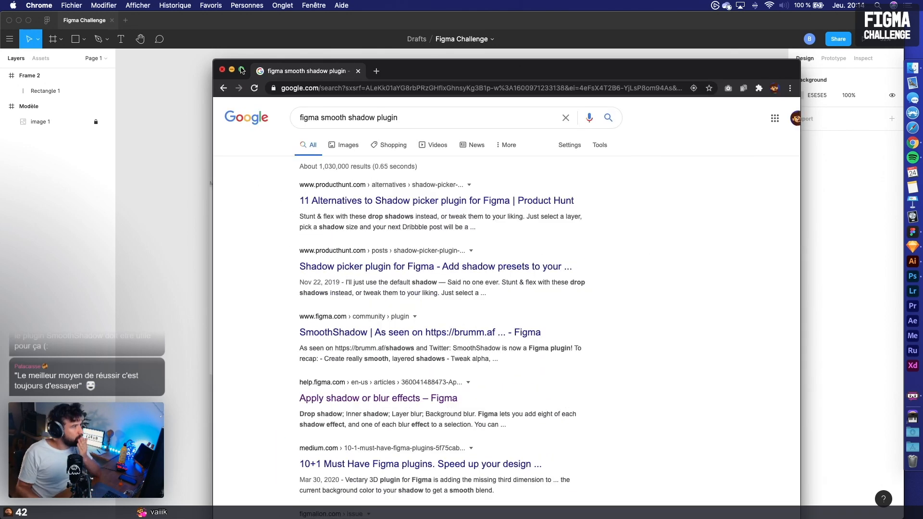
click(222, 69)
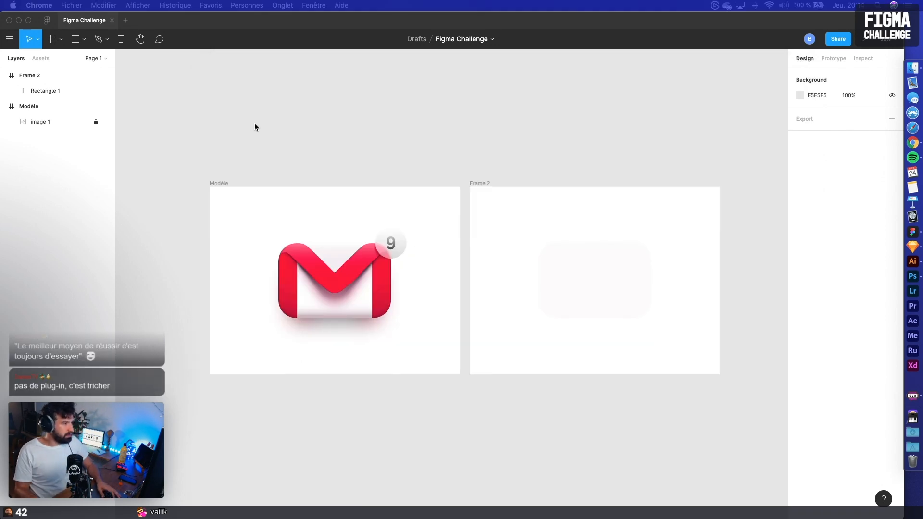
Copy the rounded rectangle from Frame 2 onto the envelope in the Modèle frame and fill the copy with EF0038
click(296, 133)
click(553, 255)
click(495, 252)
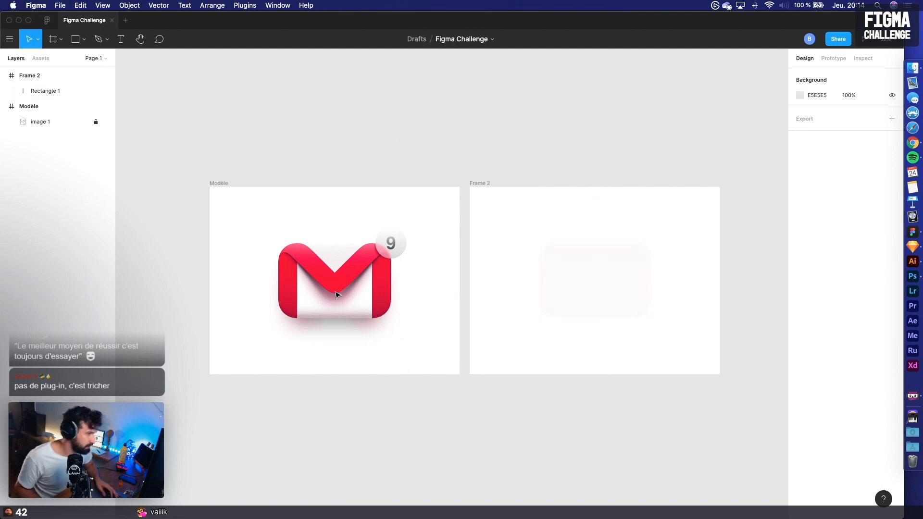
drag(581, 280, 326, 280)
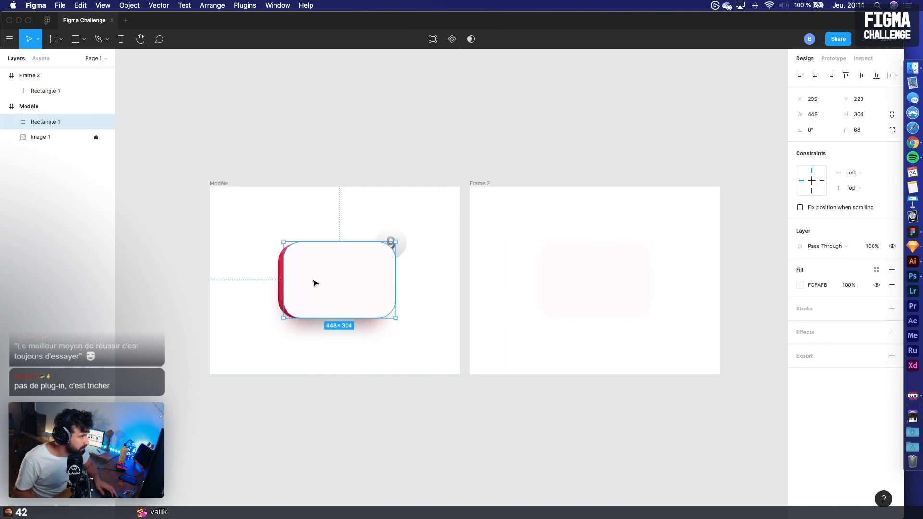
drag(315, 283, 329, 283)
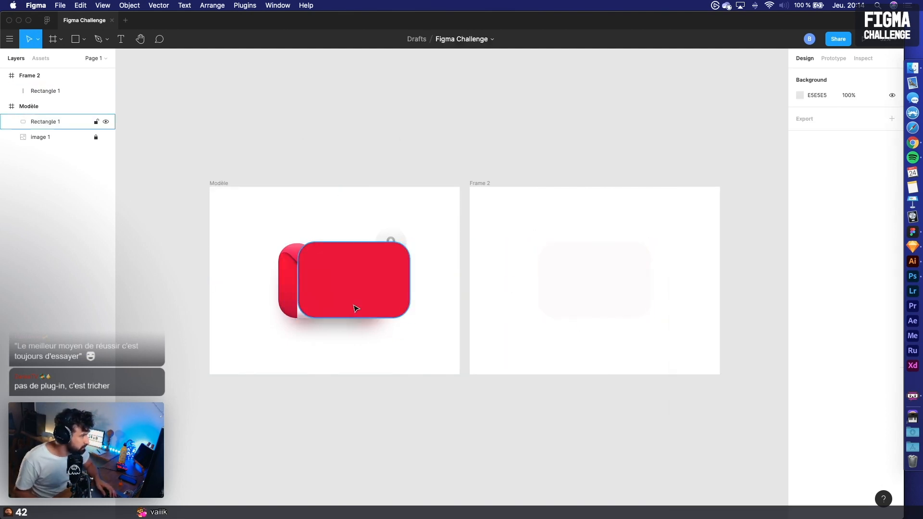
click(355, 307)
Align the red rectangle with the envelope's left edge at X 276 and narrow it to a 74-wide strip
scroll(355, 307, up, 5)
drag(365, 306, 310, 307)
drag(534, 244, 238, 228)
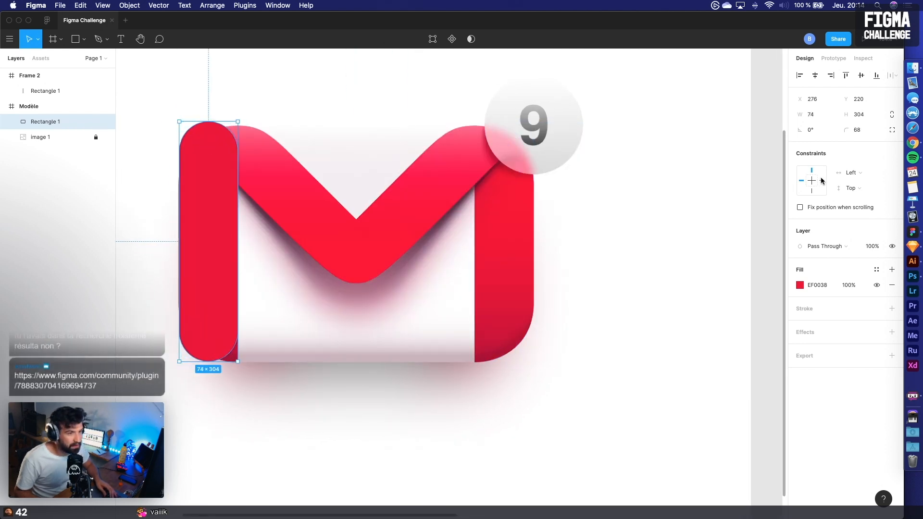
Set the red strip's individual corner radii to 0 for both right corners and 44 for the bottom-left corner
click(893, 130)
click(822, 147)
text(0)
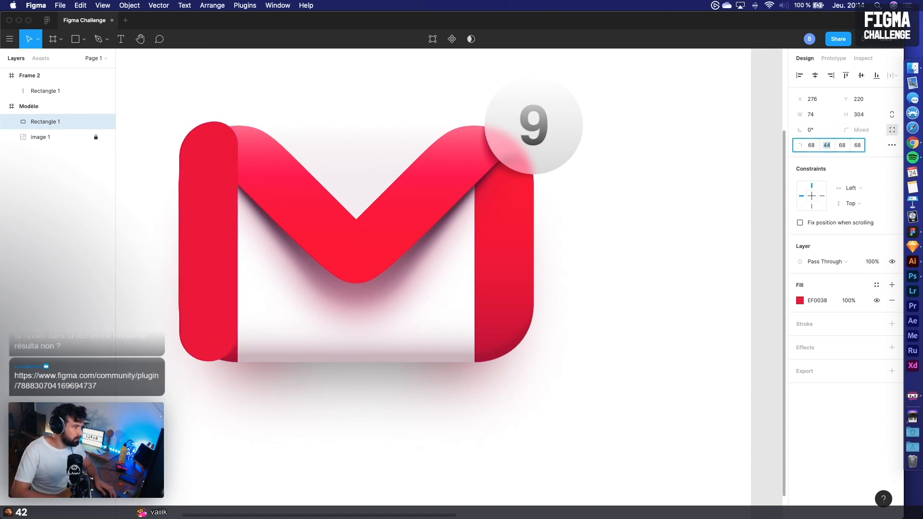
click(857, 145)
key(shift+Down)
key(shift+Down)
key(shift+Down)
click(842, 145)
key(shift+Down)
text(0)
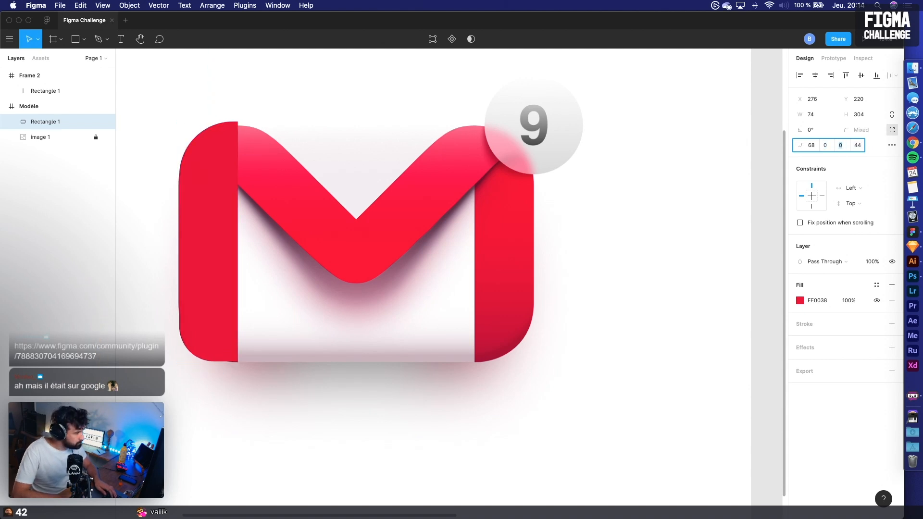
Increase the red strip's bottom-left corner radius to 70 to follow the model's curve
click(858, 146)
text(68)
key(Return)
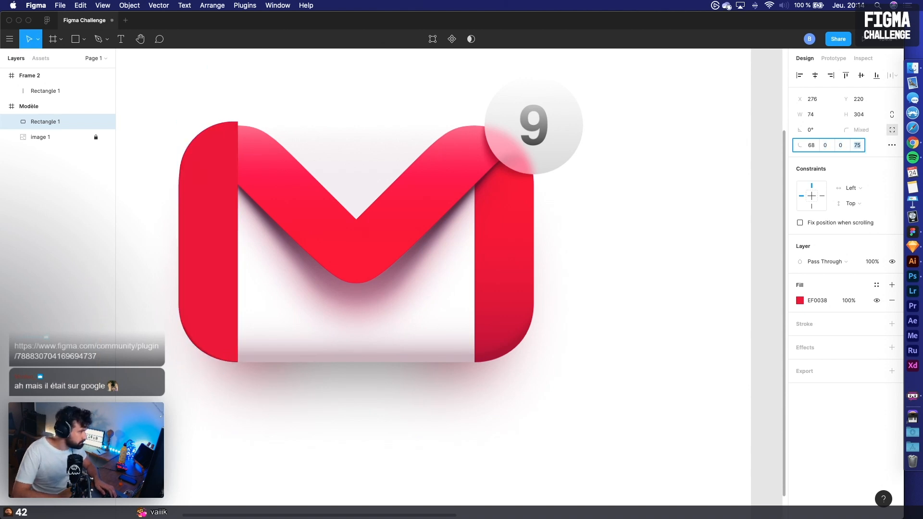
Move the red strip into Frame 2, aligned over the left end of the light rounded rectangle at X 276
scroll(196, 154, down, 5)
drag(205, 174, 399, 177)
scroll(524, 174, up, 5)
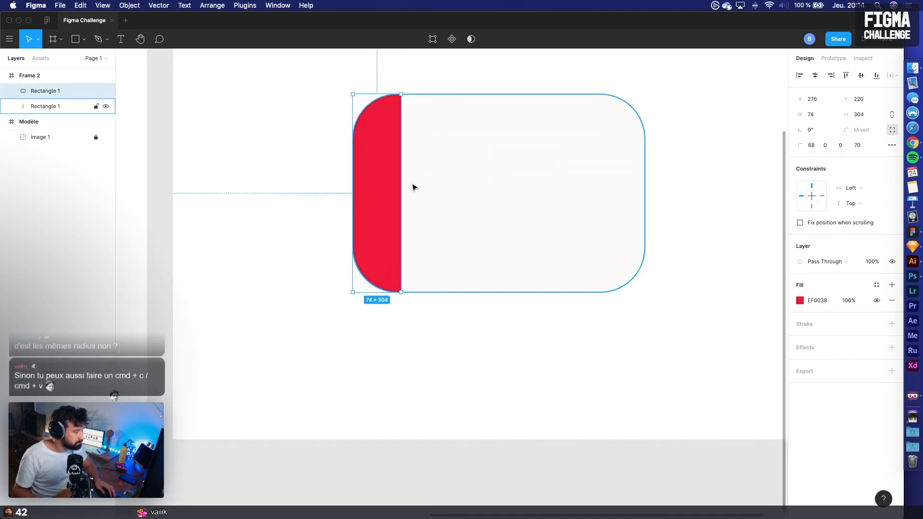
click(306, 197)
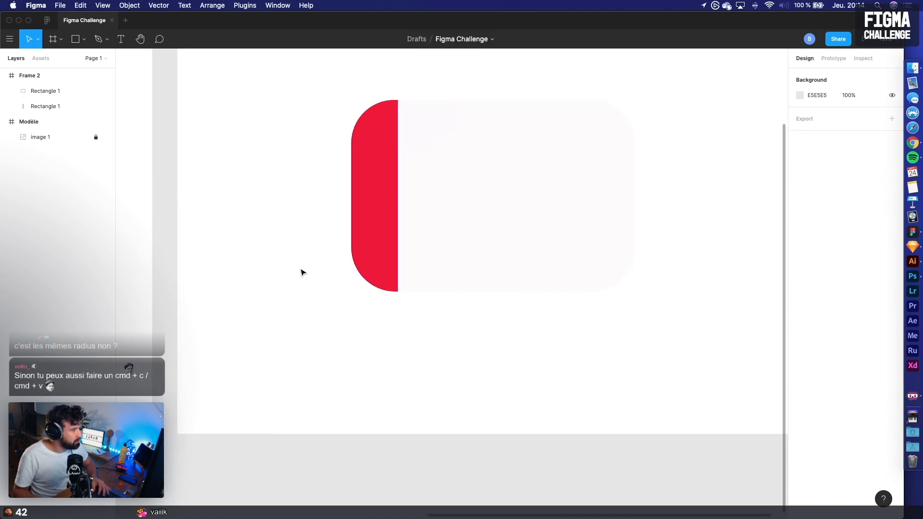
Change Frame 2's background fill to black
scroll(301, 270, down, 3)
click(245, 99)
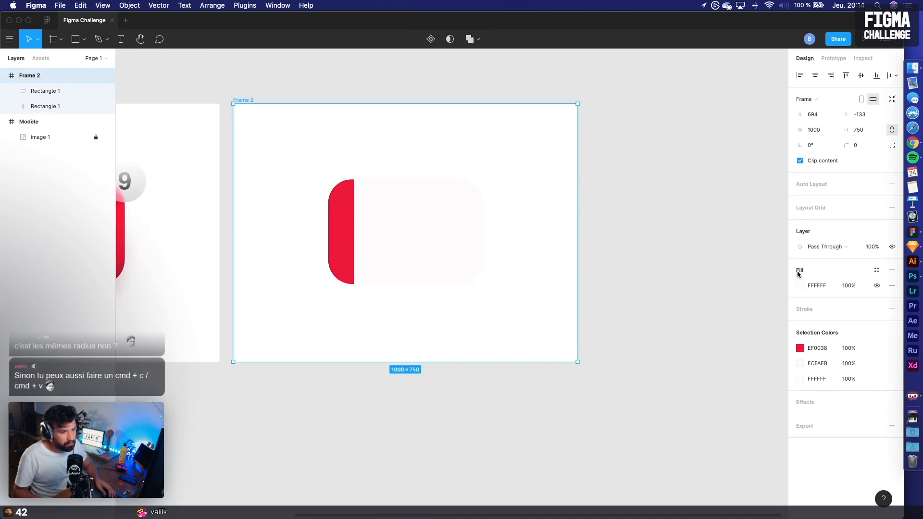
click(800, 286)
drag(751, 318, 532, 453)
click(459, 440)
scroll(515, 419, left, 5)
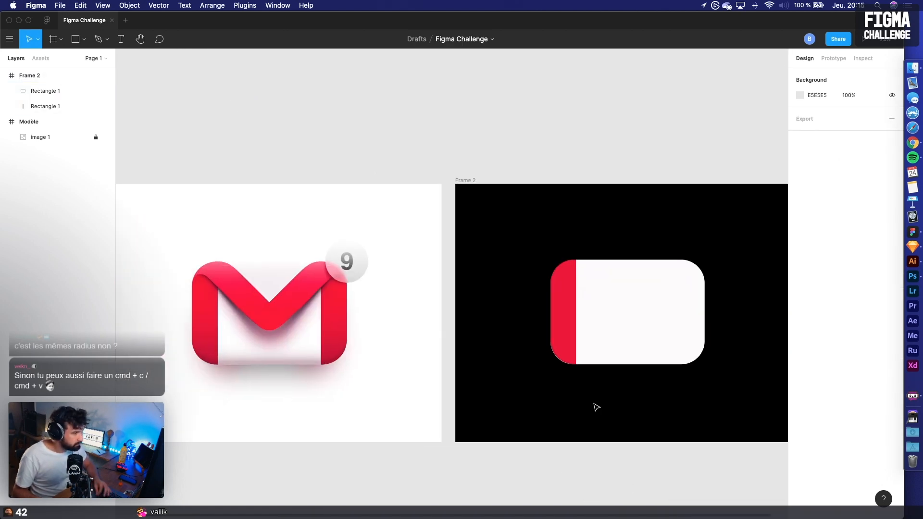
Set the red strip's bottom-left corner radius to 68 and select the light rounded rectangle behind it
scroll(572, 406, up, 10)
scroll(537, 390, up, 4)
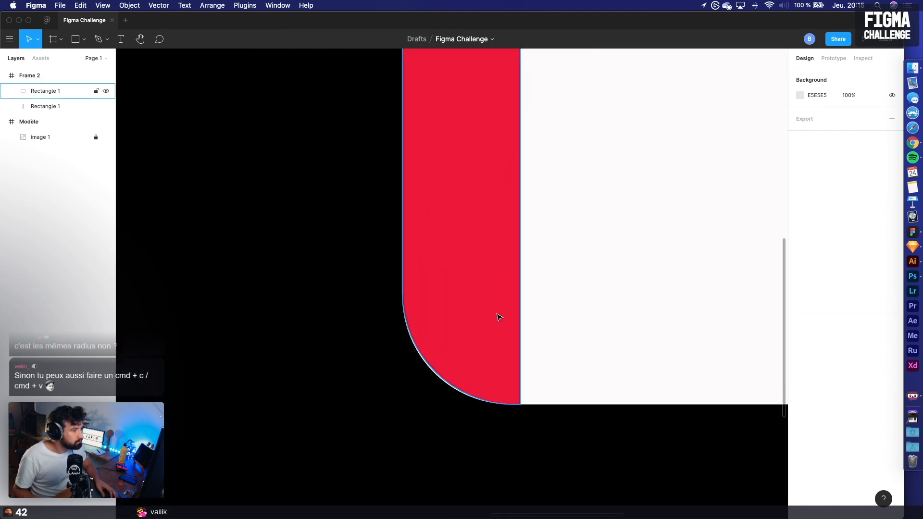
click(499, 316)
click(856, 146)
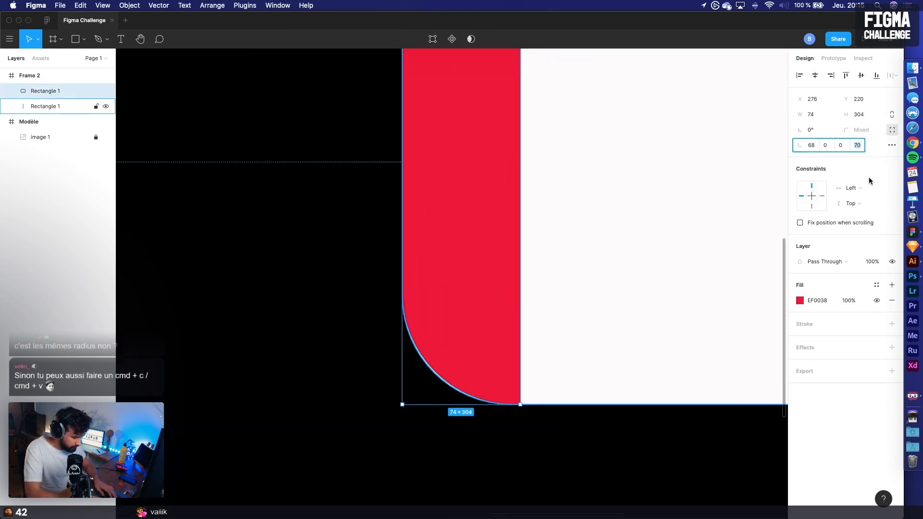
text(68)
key(Return)
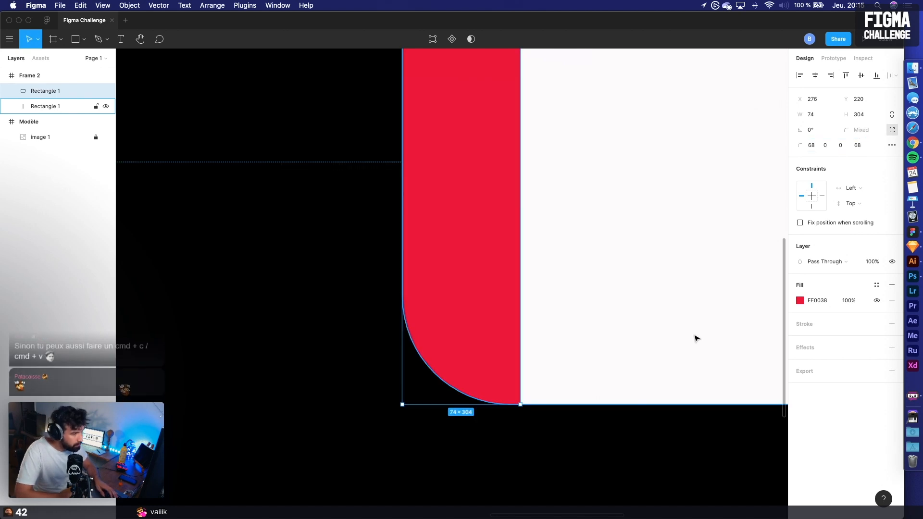
click(696, 338)
scroll(695, 336, down, 10)
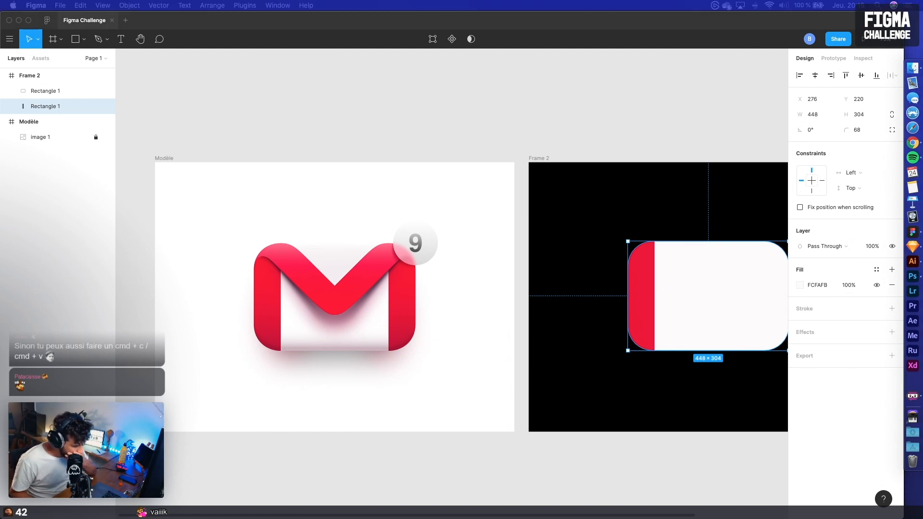
Duplicate the red strip, rotate the copy 180° and align it with the right end of the light rounded rectangle
click(530, 451)
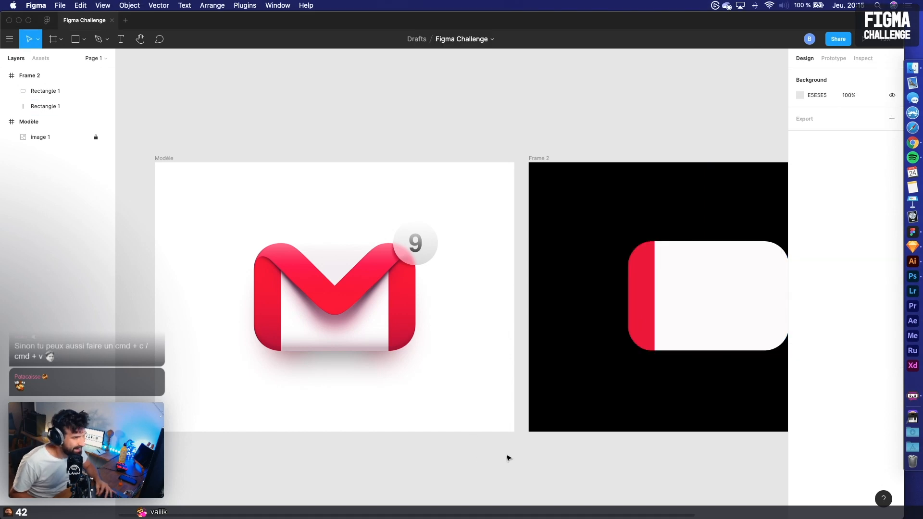
scroll(561, 448, up, 3)
drag(535, 458, 371, 512)
click(509, 288)
drag(509, 288, 664, 306)
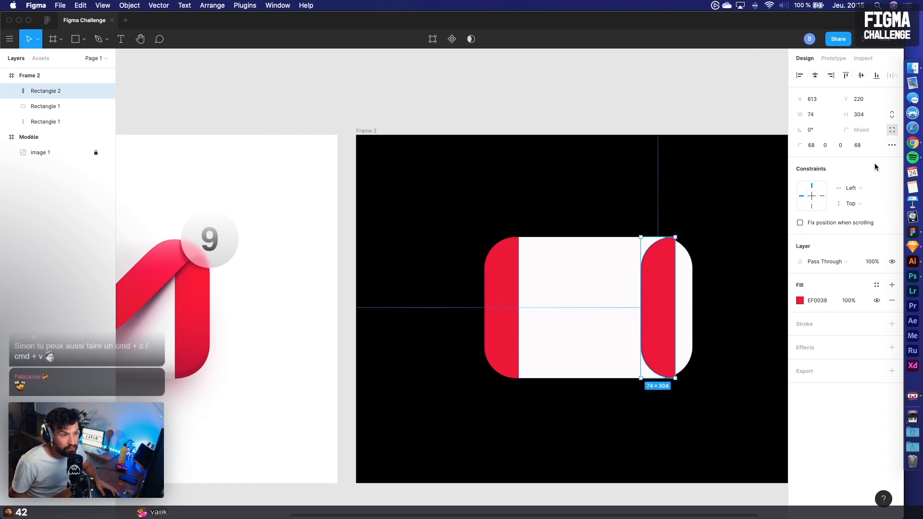
drag(678, 232, 618, 451)
drag(668, 356, 686, 355)
click(452, 115)
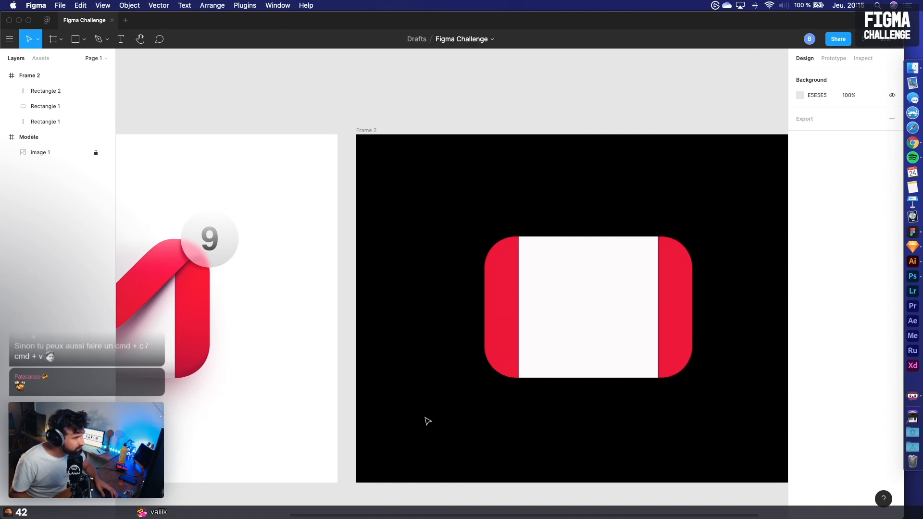
Examine the curved top corners and diagonal red bands of the envelope in the Modèle frame, then return to Frame 2
drag(433, 373, 582, 375)
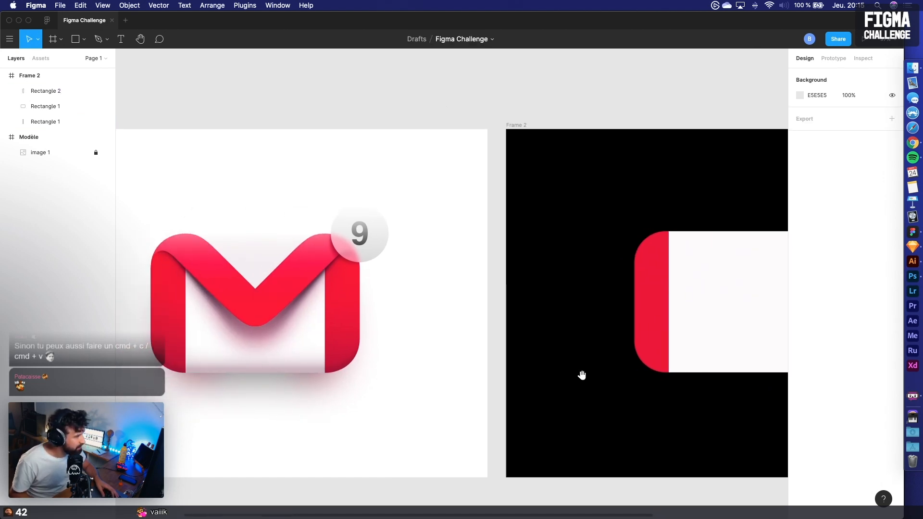
scroll(395, 367, up, 10)
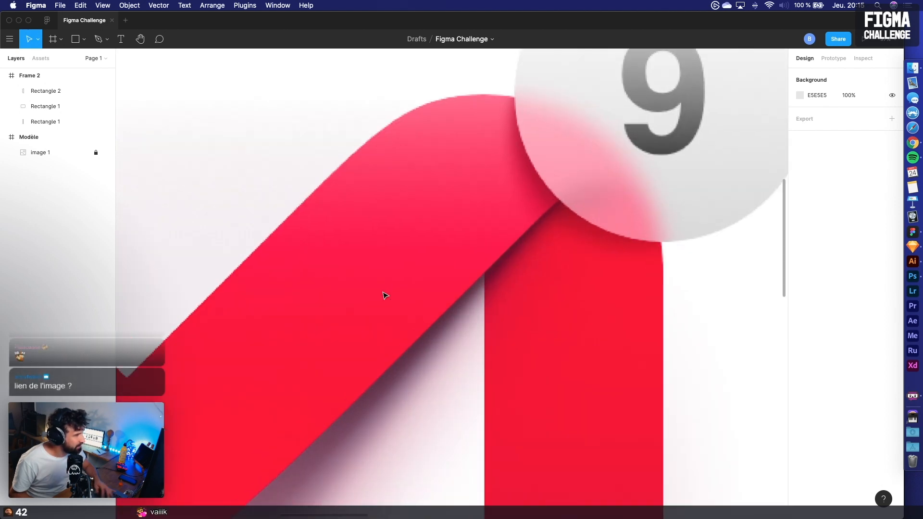
drag(314, 295, 680, 286)
drag(130, 236, 373, 276)
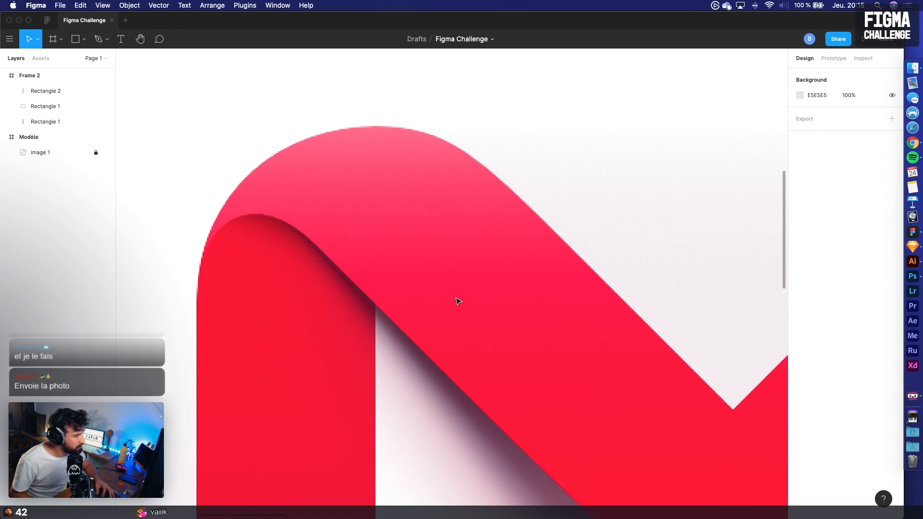
scroll(456, 301, down, 8)
drag(475, 318, 336, 291)
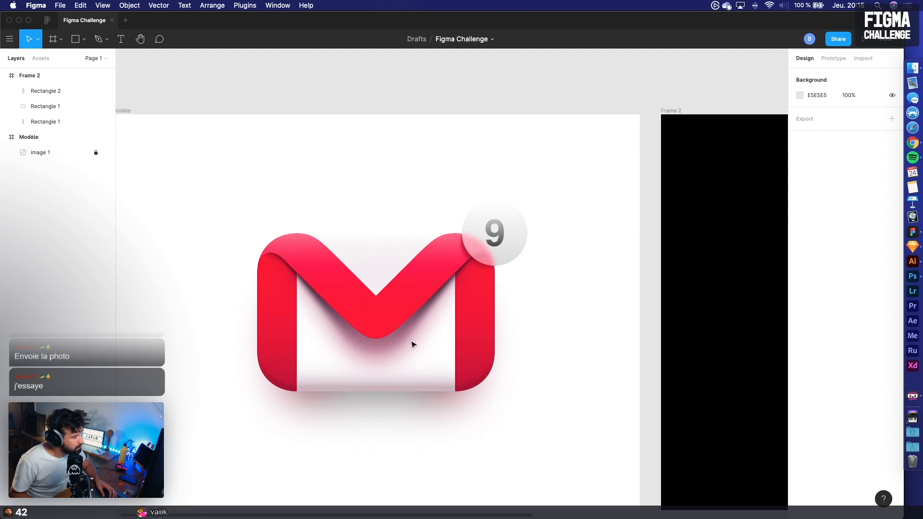
scroll(512, 370, left, 2)
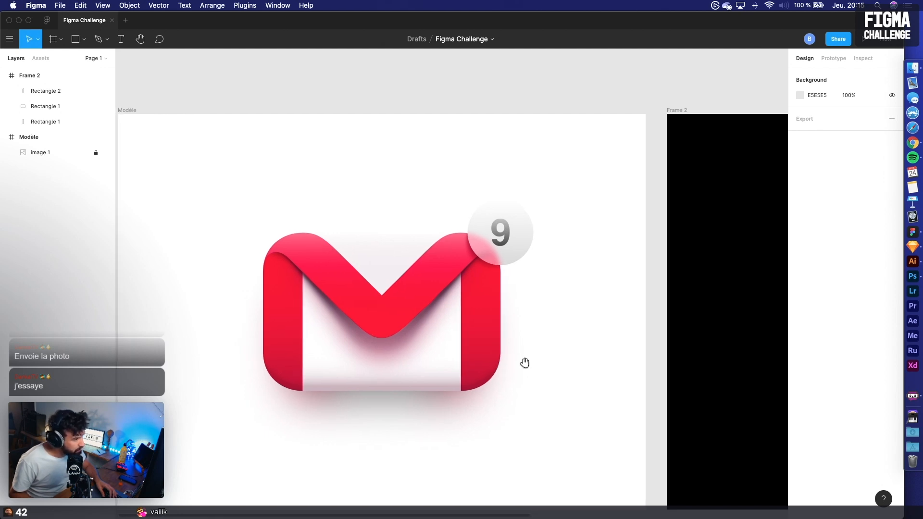
drag(523, 362, 233, 350)
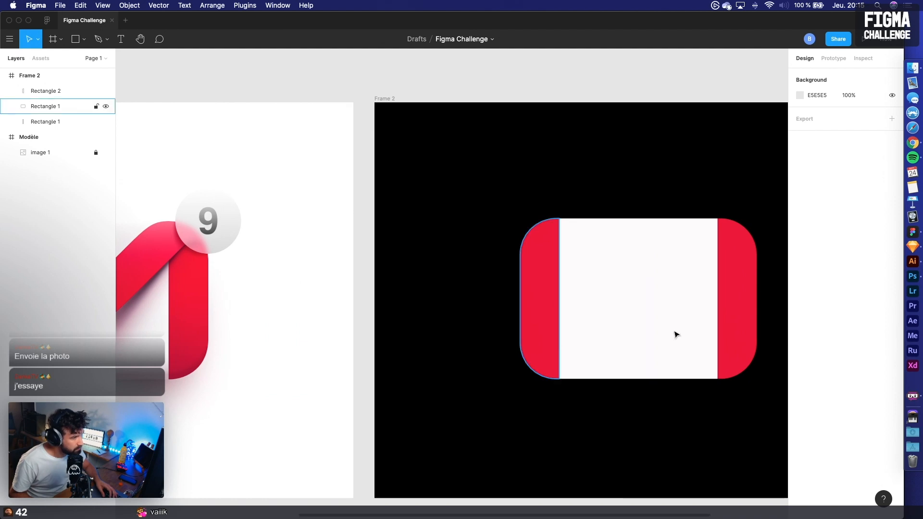
Draw a 75 × 304 grey bar rotated to -135°, its upper corner at the left red strip's top inner corner
key(r)
drag(560, 380, 501, 217)
mouse_move(498, 253)
mouse_down()
mouse_move(526, 256)
mouse_move(513, 255)
mouse_up()
drag(562, 215, 583, 361)
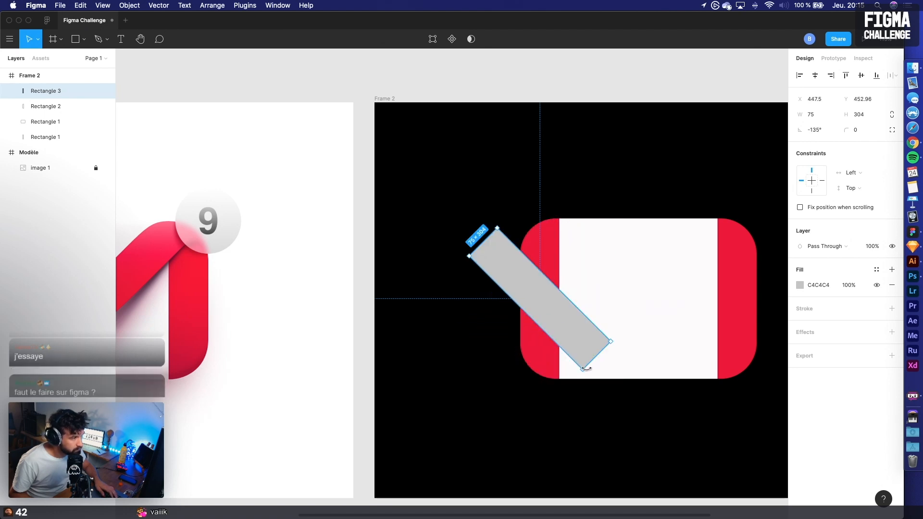
drag(586, 323, 639, 314)
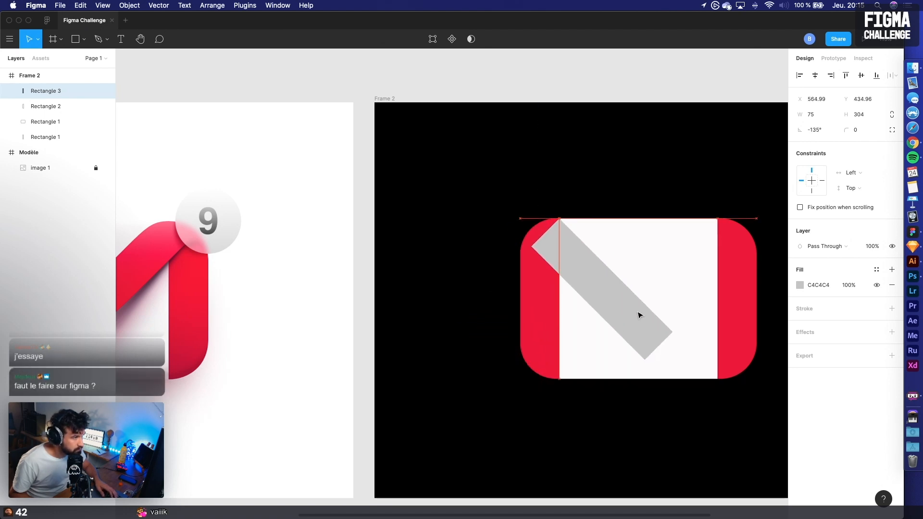
Paste a copy of the diagonal bar, mirror it to 135° and align it with the right red strip to form a V
key(space)
mouse_move(456, 368)
mouse_down()
mouse_move(690, 375)
mouse_move(462, 353)
mouse_up()
key(super+v)
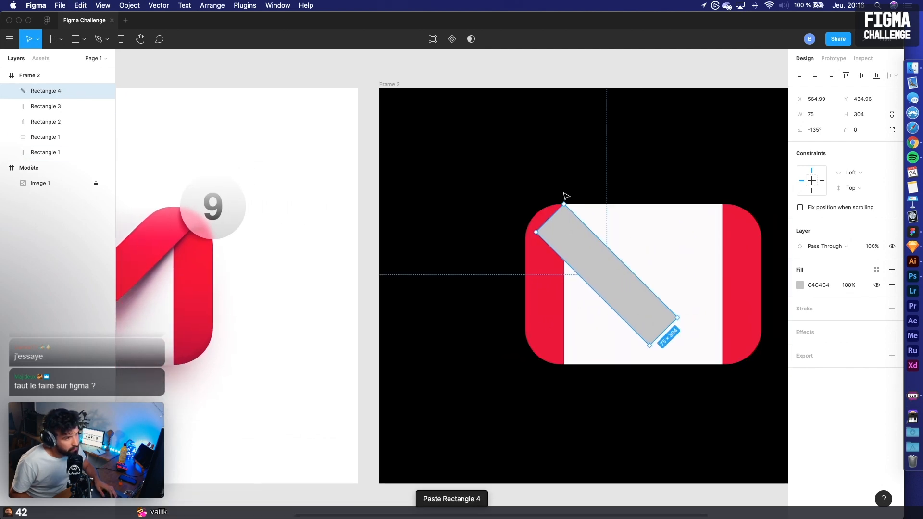
drag(564, 197, 683, 230)
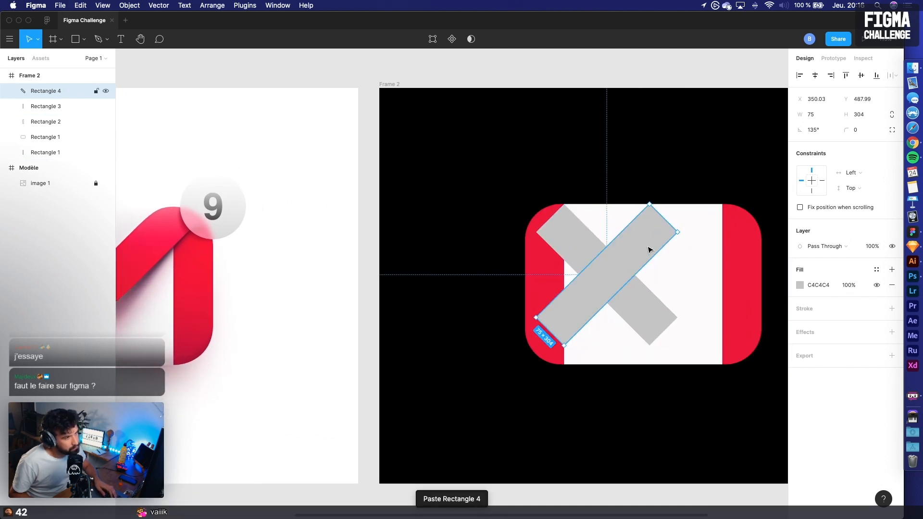
drag(619, 248, 693, 247)
click(688, 150)
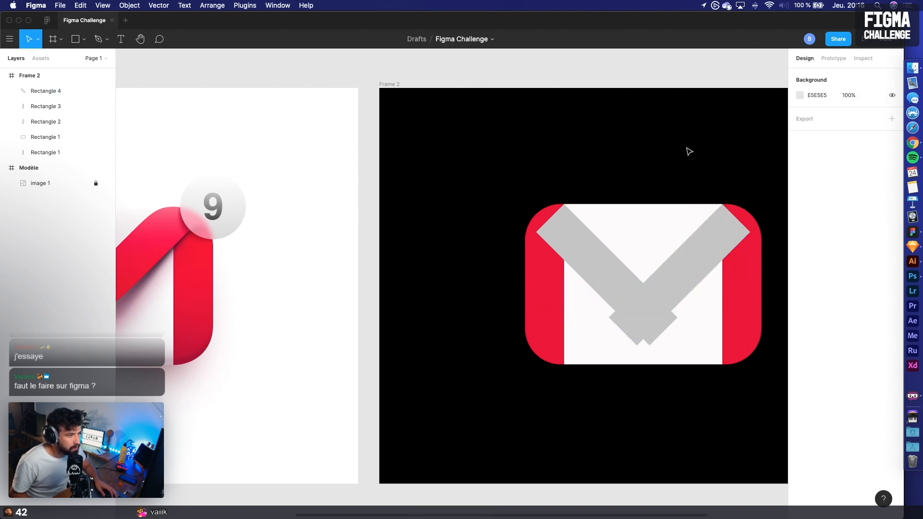
Round the top corner point of the left diagonal bar with a radius of 68
drag(504, 258, 585, 271)
drag(685, 262, 608, 264)
click(597, 270)
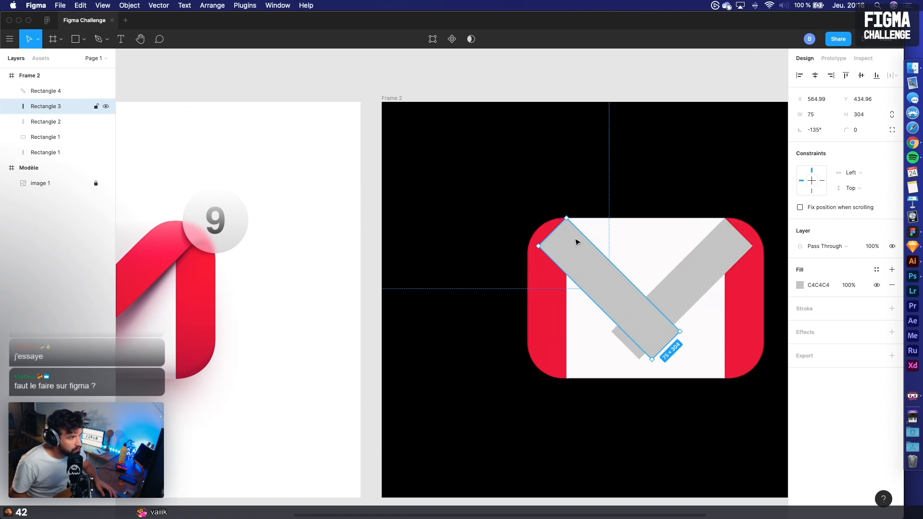
double_click(570, 224)
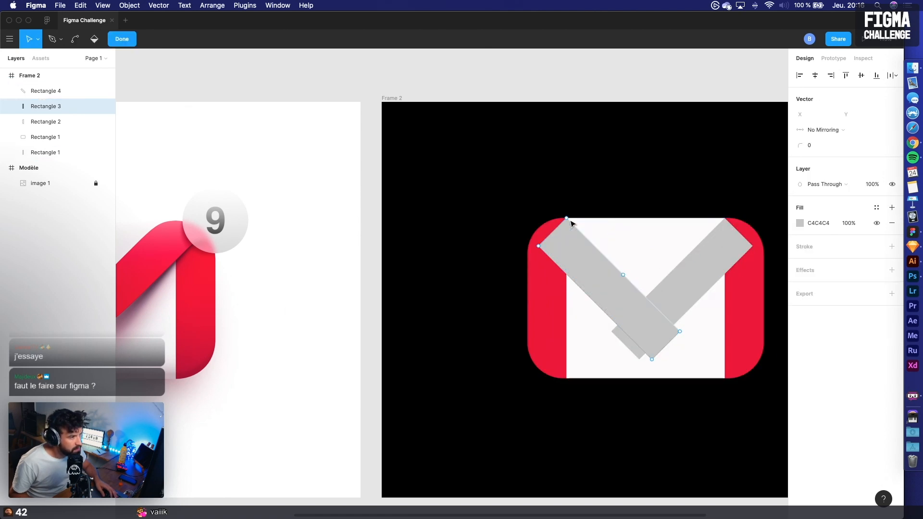
click(818, 144)
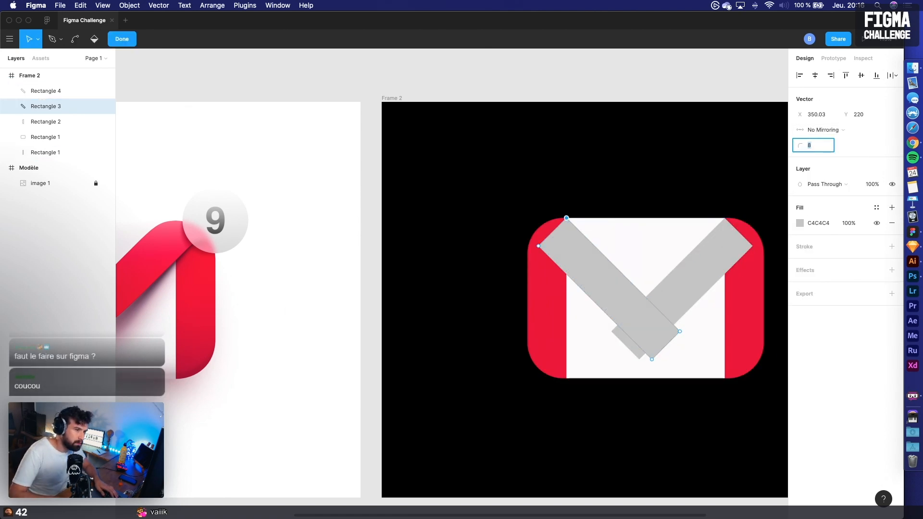
text(120)
key(Return)
text(68)
key(Return)
click(649, 155)
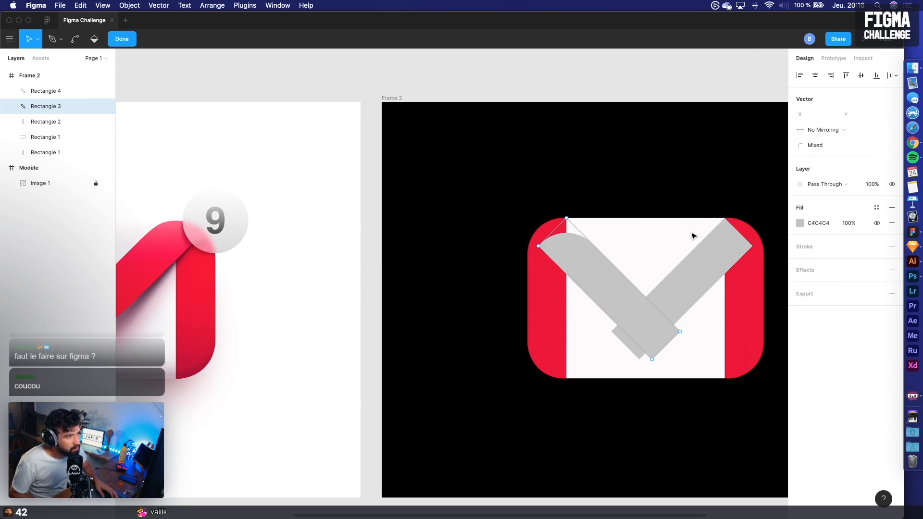
click(418, 211)
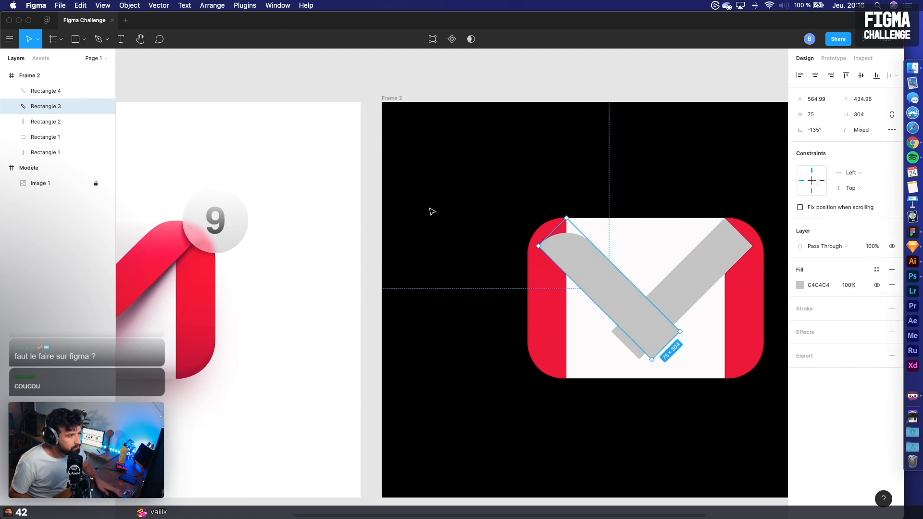
click(430, 211)
Round the top corner point of the right diagonal bar with a radius of 68
click(710, 255)
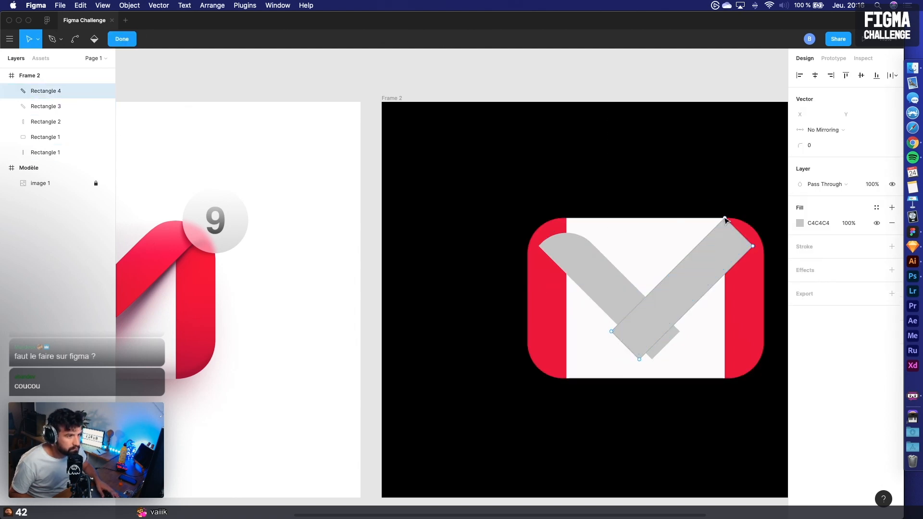
click(823, 143)
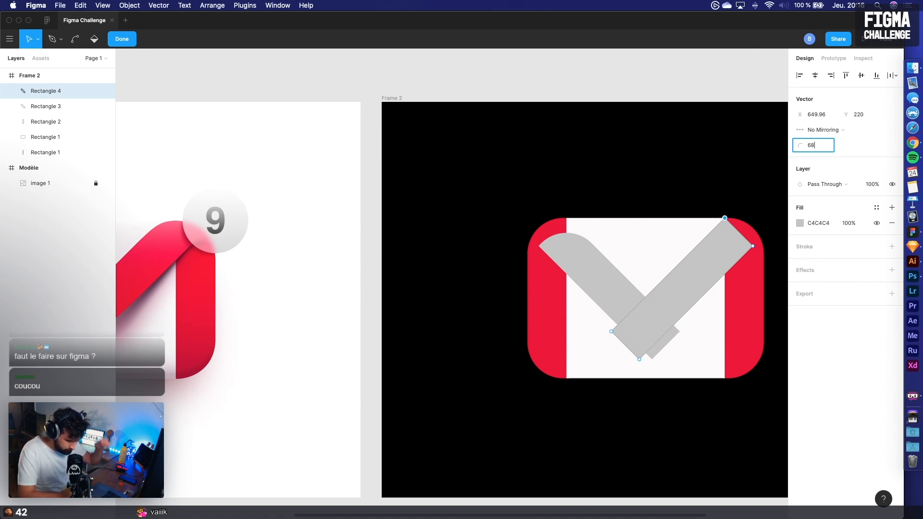
key(Return)
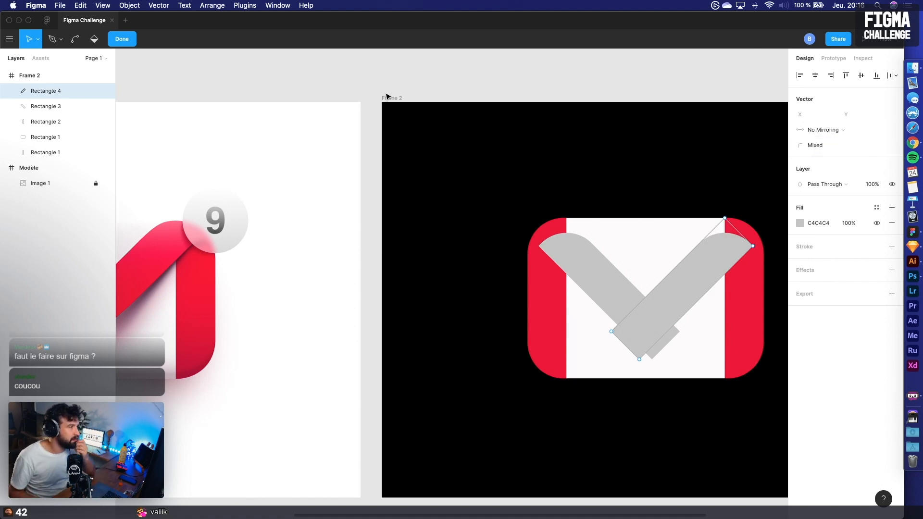
Move both diagonal bars up together so their rounded tops meet the top edge of the light rounded rectangle
scroll(299, 233, left, 5)
scroll(285, 249, up, 3)
scroll(285, 250, left, 3)
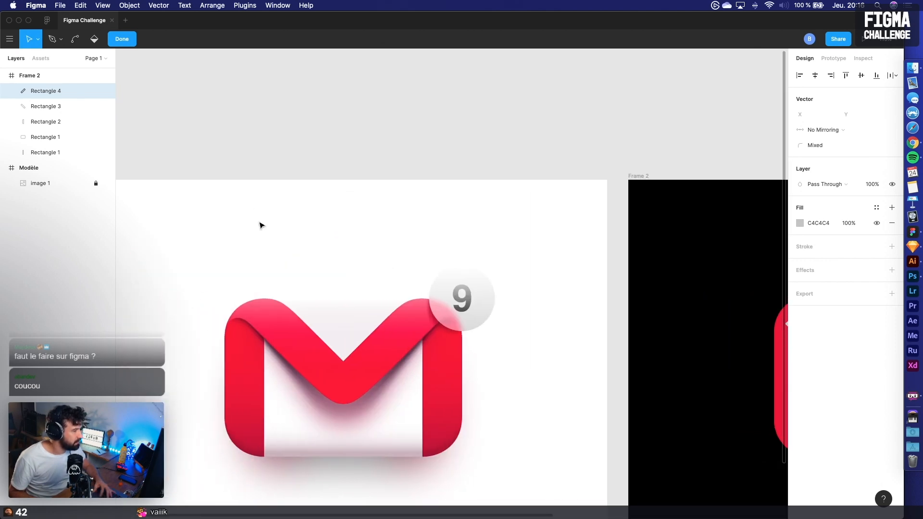
scroll(262, 226, down, 5)
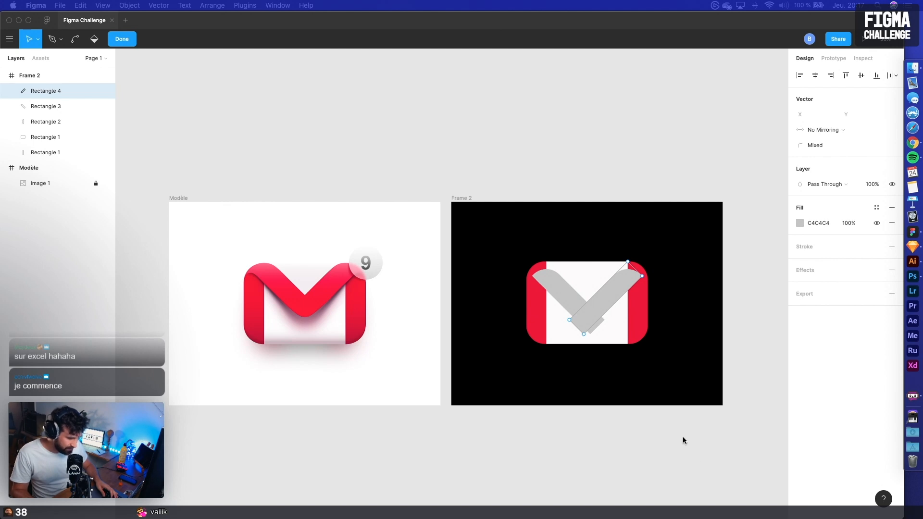
click(695, 429)
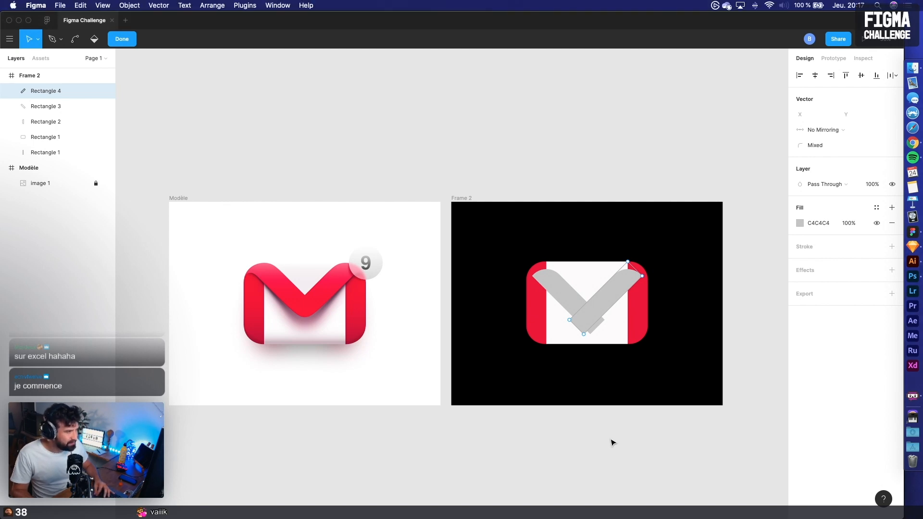
scroll(614, 442, up, 5)
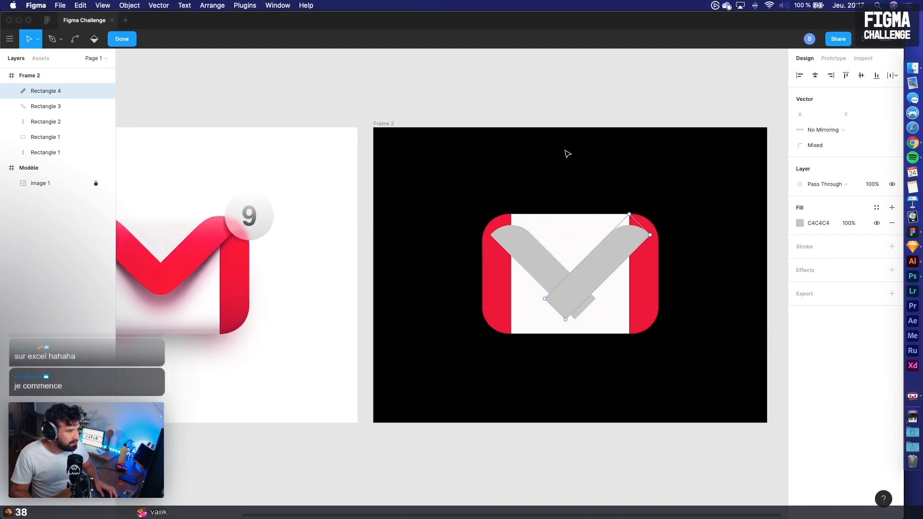
scroll(567, 154, up, 5)
key(Escape)
shift+click(450, 305)
drag(448, 302, 449, 289)
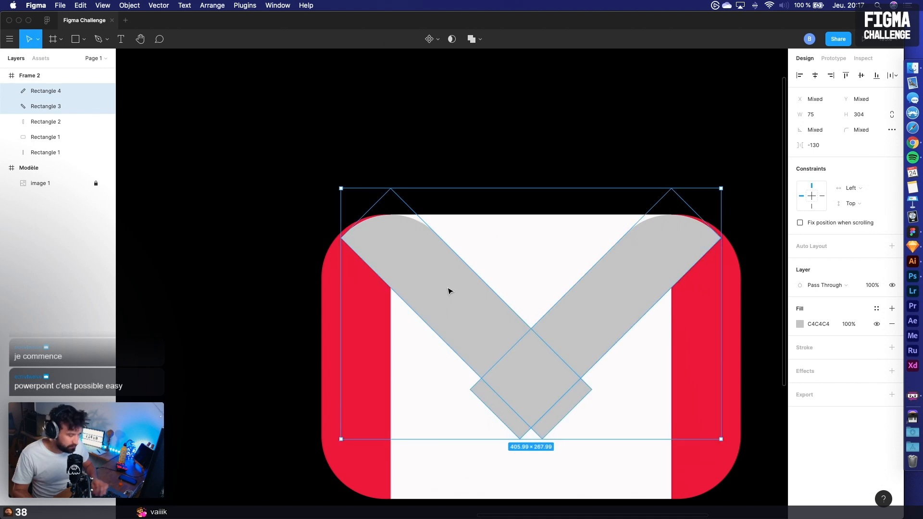
click(586, 117)
Create a colour style named Red 1 from the right red strip's EF0038 fill
scroll(586, 115, down, 5)
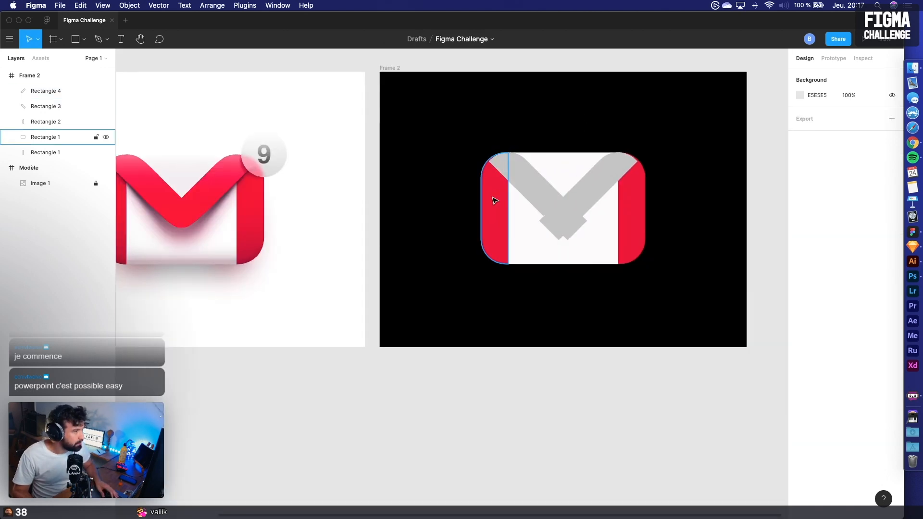
click(529, 187)
shift+click(582, 180)
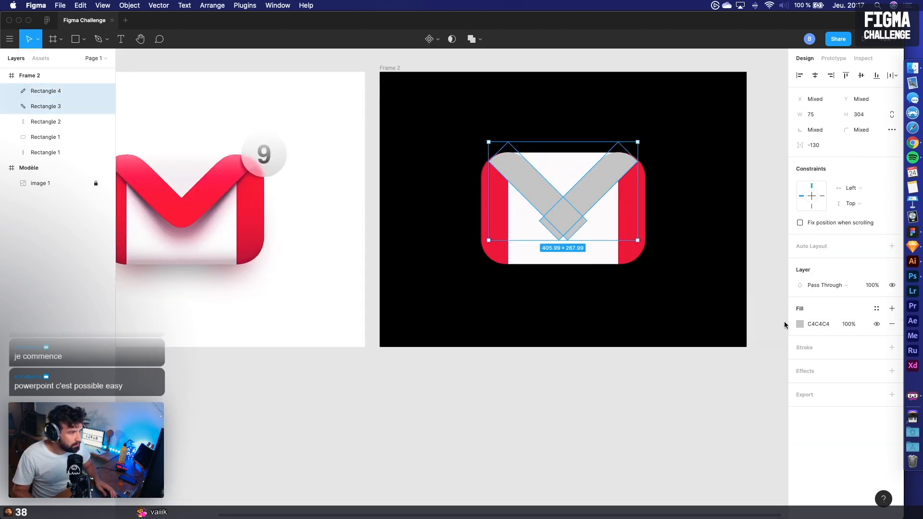
click(637, 222)
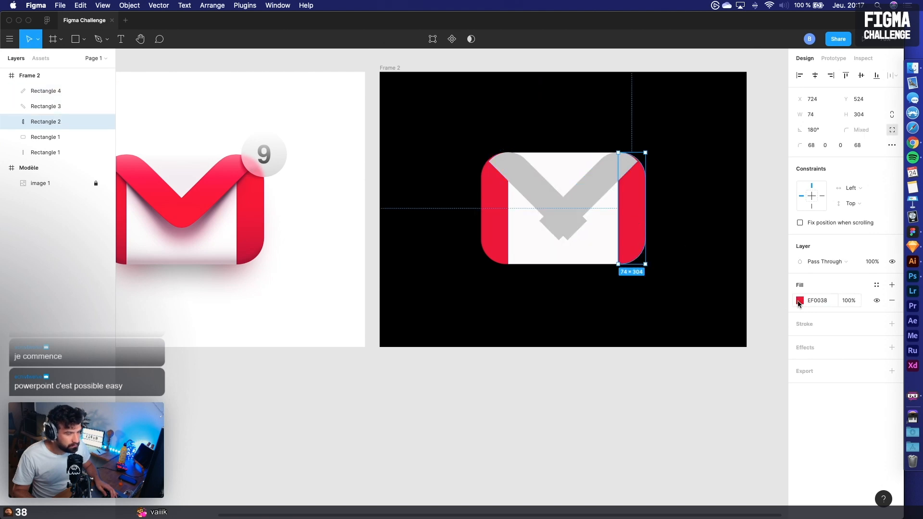
click(800, 301)
click(763, 269)
click(876, 286)
click(892, 285)
key(super+z)
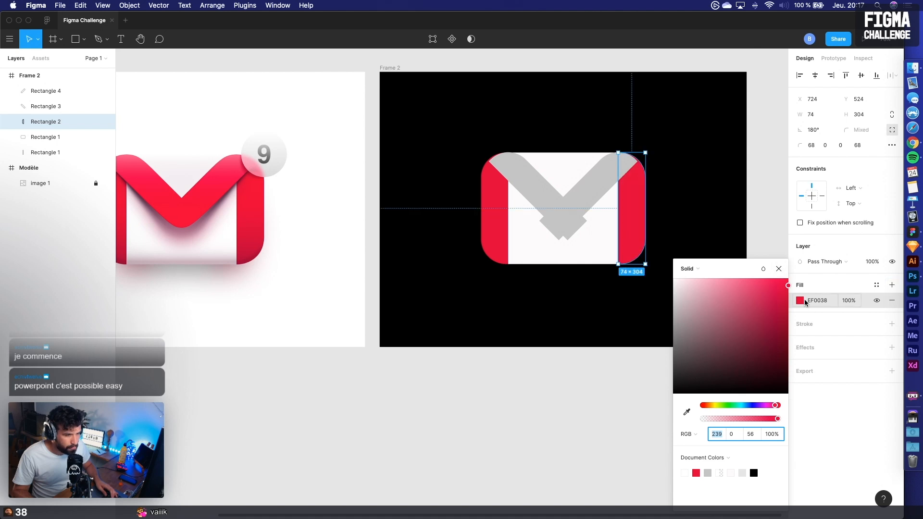
click(802, 302)
click(877, 286)
click(888, 302)
text(Red)
key(Return)
Apply the Red 1 colour style to the left red strip's EF0038 fill through a shared selection of the strips and bars
click(562, 184)
shift+click(541, 197)
shift+click(628, 207)
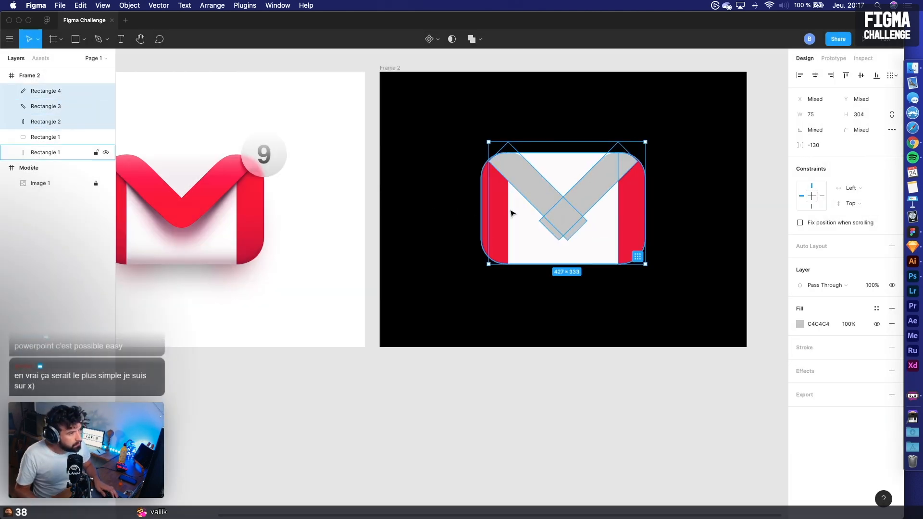
shift+click(496, 206)
click(799, 363)
key(Escape)
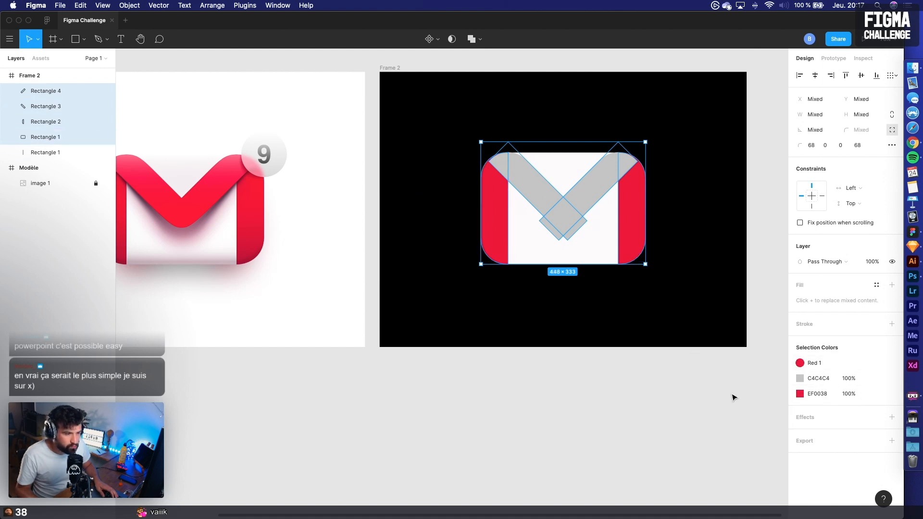
click(800, 394)
click(877, 394)
click(698, 430)
key(Escape)
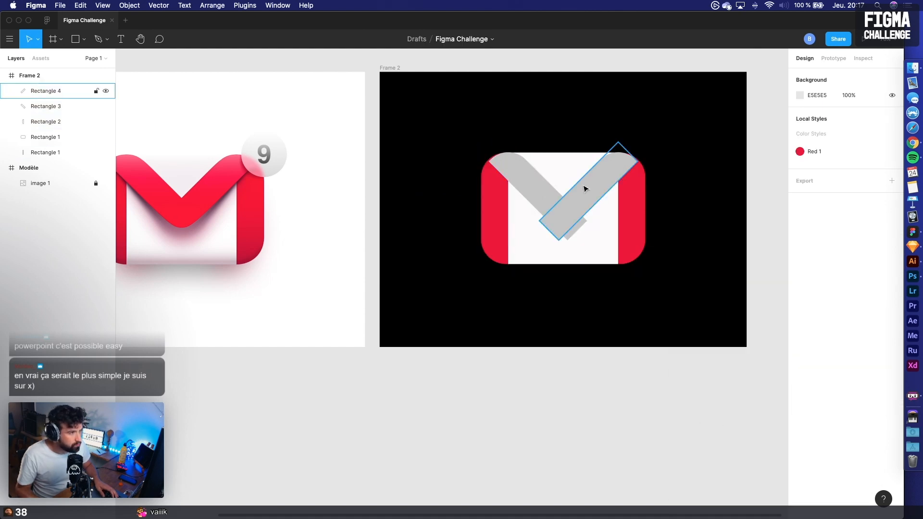
Apply the Red 1 colour style to both grey diagonal bars and select the bar rising to the right
click(584, 200)
shift+click(544, 197)
click(877, 309)
click(808, 367)
click(552, 349)
scroll(556, 350, up, 3)
click(551, 262)
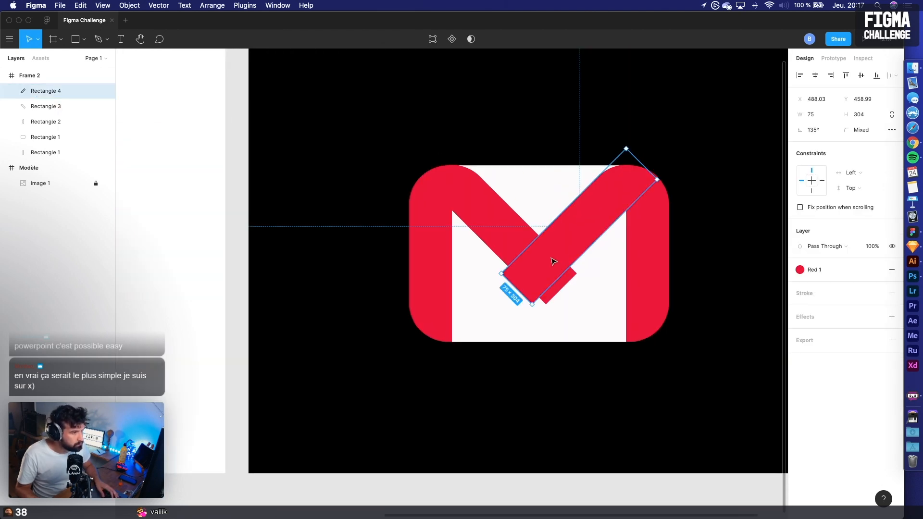
Shorten the lower end of the bar rising to the right to a length of about 277.5
click(562, 283)
scroll(563, 282, up, 5)
drag(568, 293, 547, 273)
double_click(496, 308)
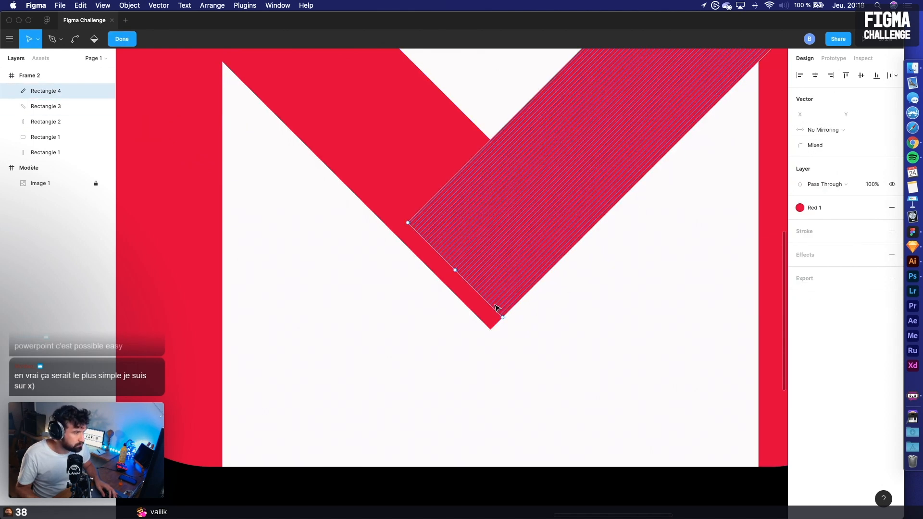
key(Escape)
Round the lowest corner of the bar descending to the right with a radius of 68
click(485, 316)
click(497, 309)
double_click(491, 325)
click(491, 329)
click(799, 145)
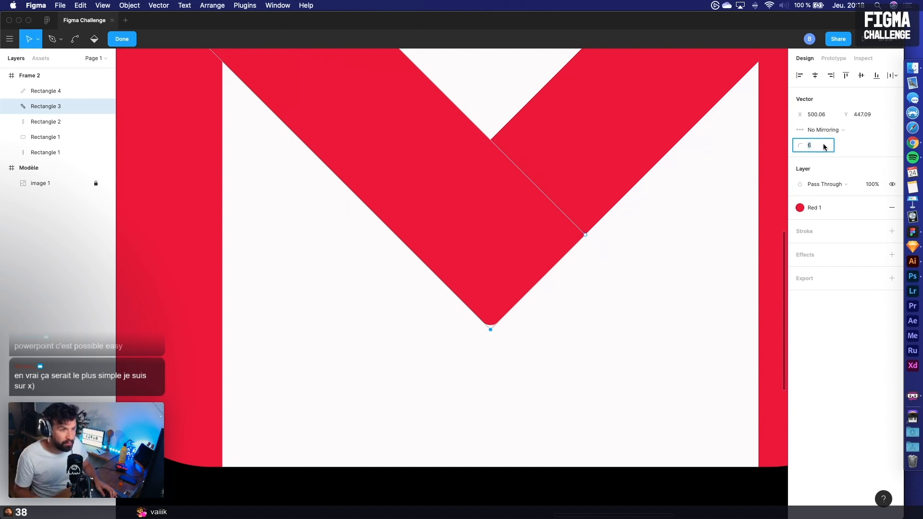
text(68)
key(Return)
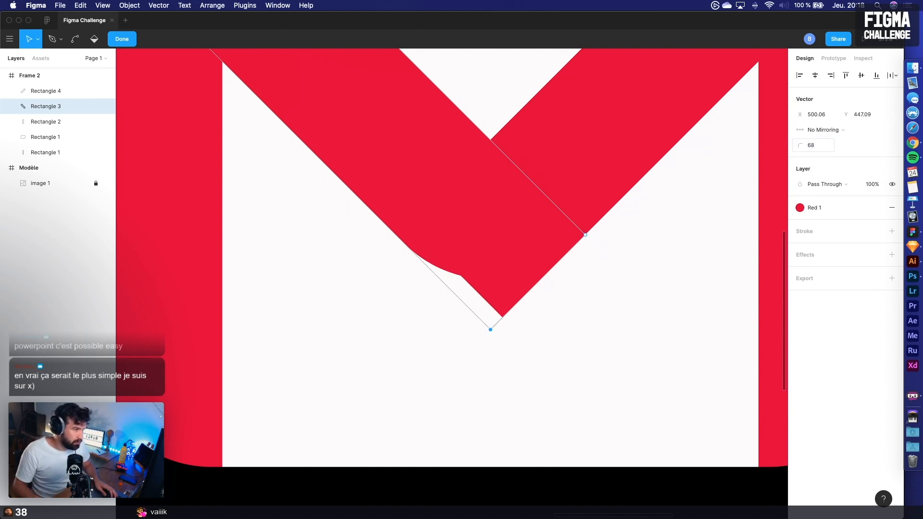
key(Escape)
key(Escape)
Round the lower corner point of the bar rising to the right with a radius of 68
double_click(589, 133)
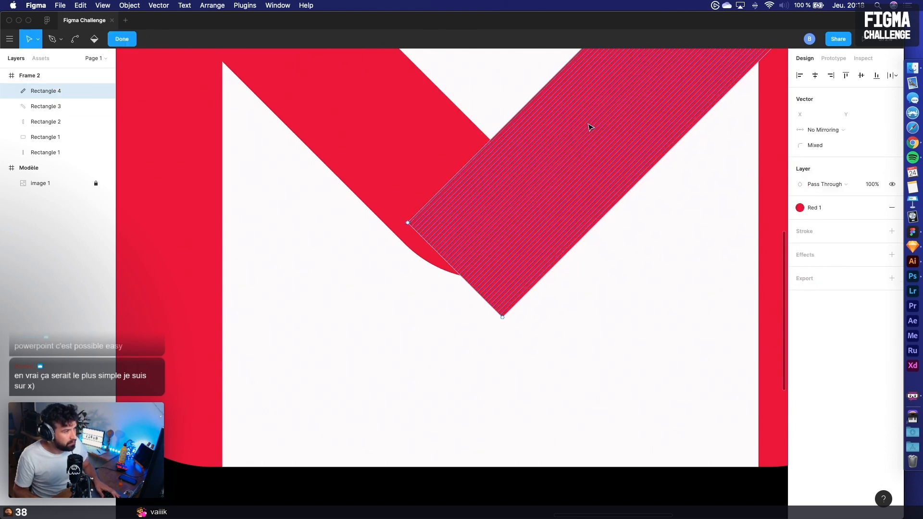
click(503, 317)
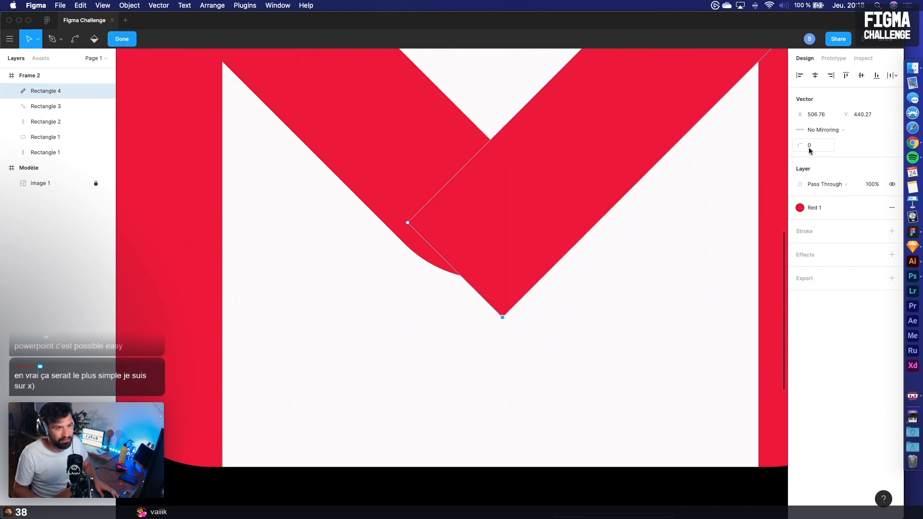
text(68)
key(Return)
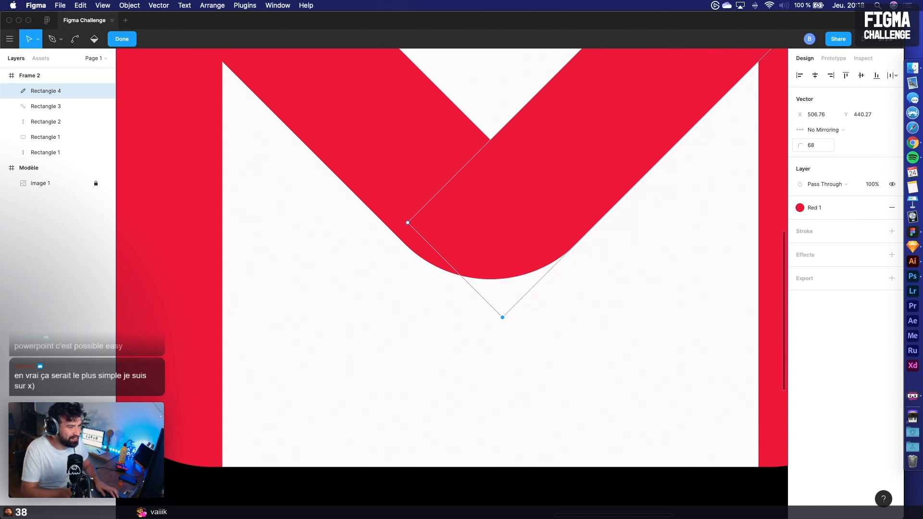
scroll(568, 328, down, 5)
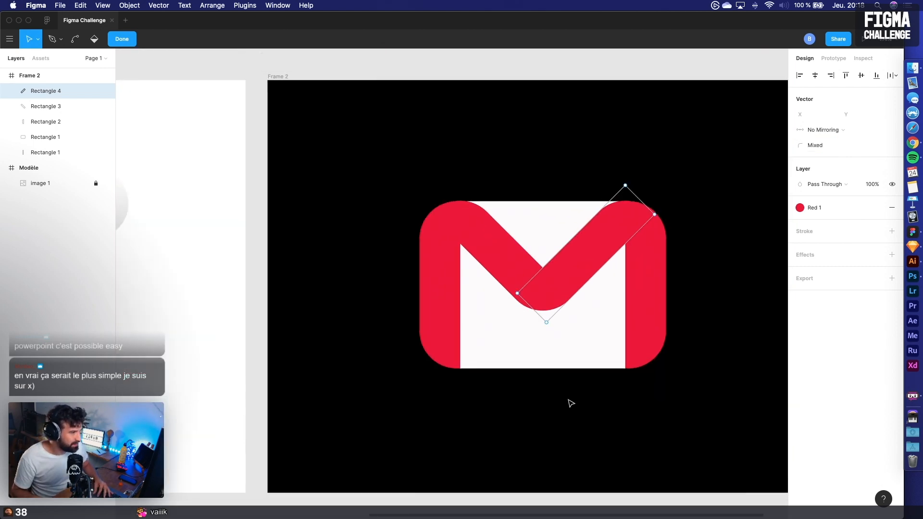
scroll(570, 404, down, 2)
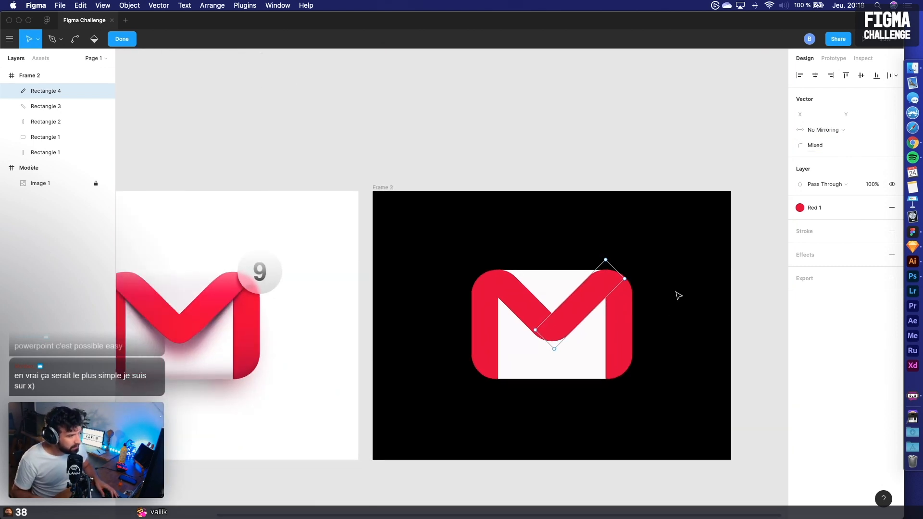
key(Escape)
key(Escape)
drag(497, 239, 524, 224)
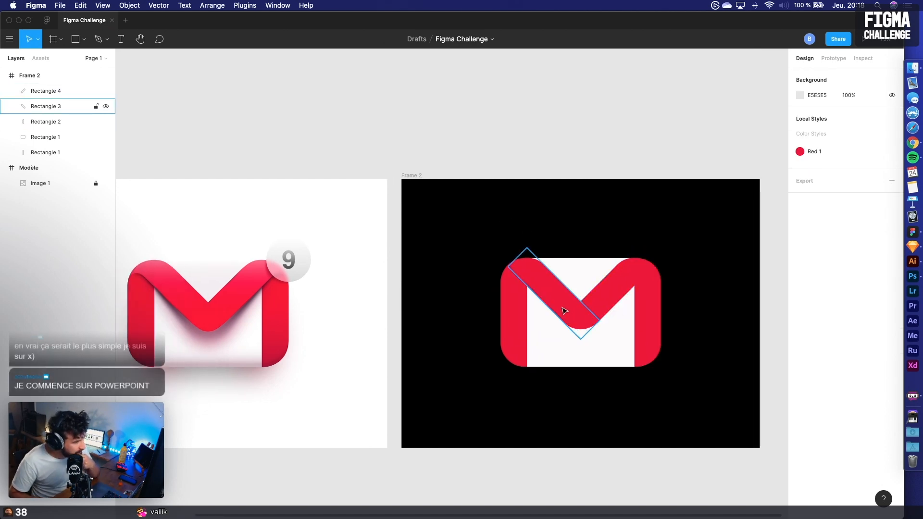
Lengthen the rising bar's lower end to about 287 so both bars share one smooth rounded tip
click(599, 307)
scroll(599, 307, up, 8)
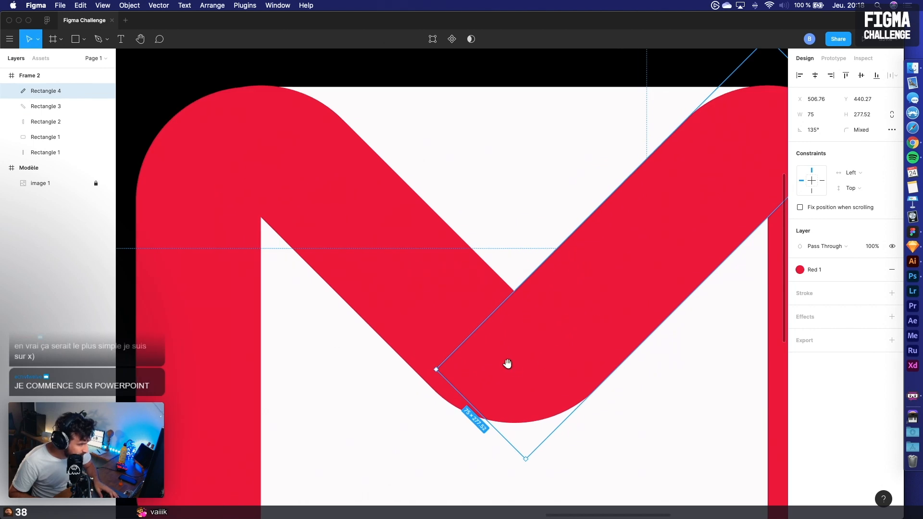
drag(515, 368, 551, 298)
drag(505, 327, 481, 331)
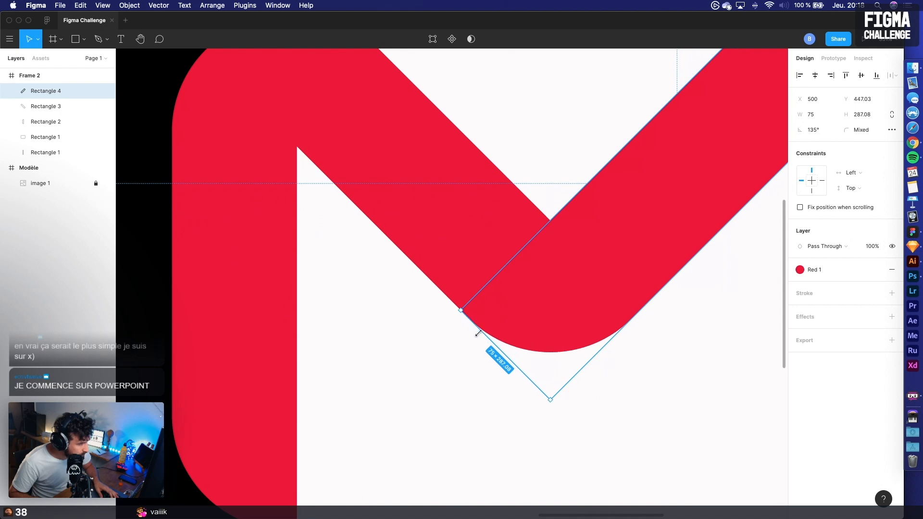
click(455, 359)
scroll(456, 356, down, 8)
click(410, 214)
drag(387, 187, 500, 167)
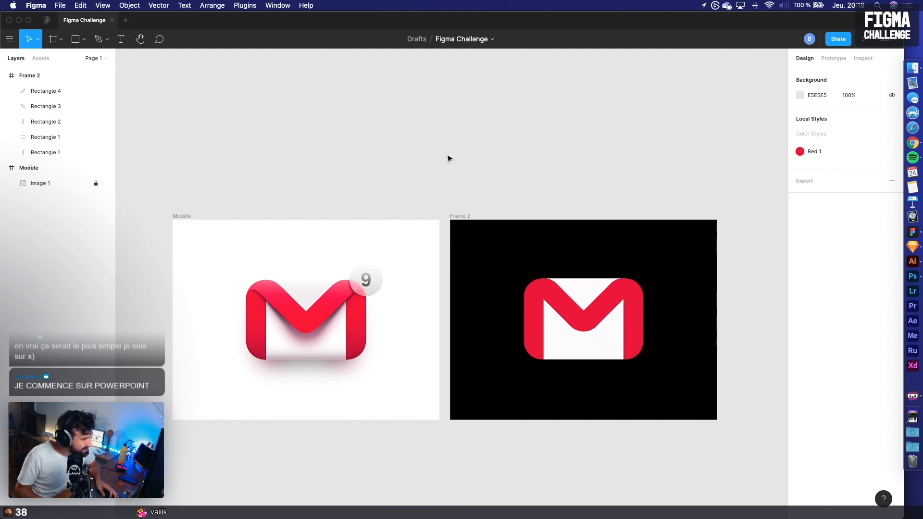
Draw a grey rectangle over the upper part of the Modèle icon's left strip and narrow it to 25 × 87
scroll(251, 301, up, 10)
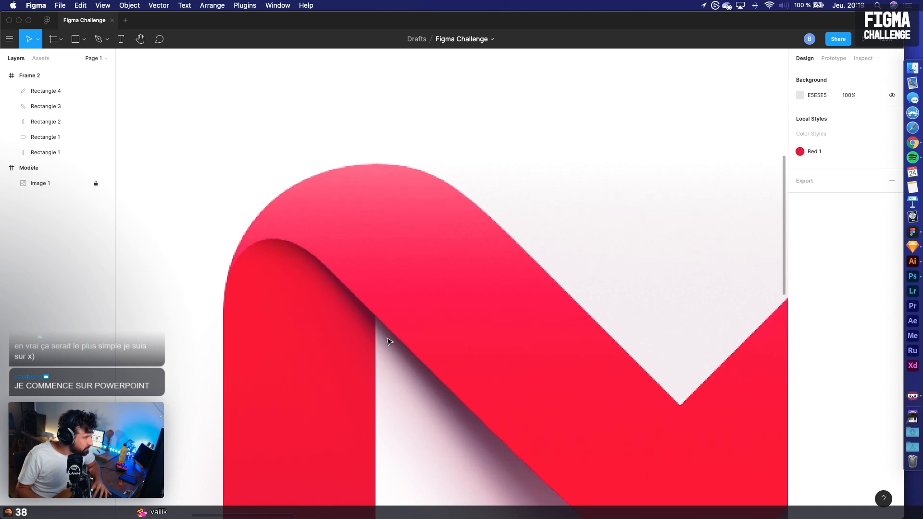
scroll(389, 342, down, 10)
scroll(355, 354, up, 8)
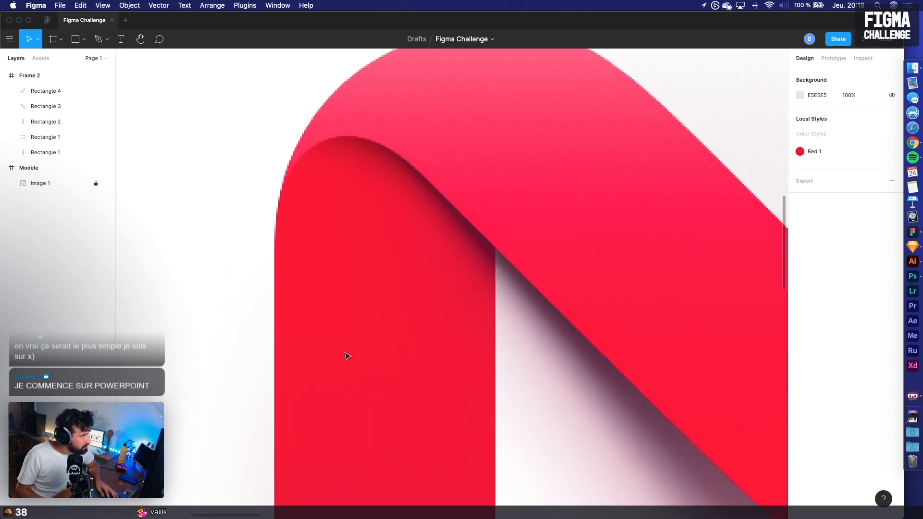
key(r)
drag(275, 393, 417, 139)
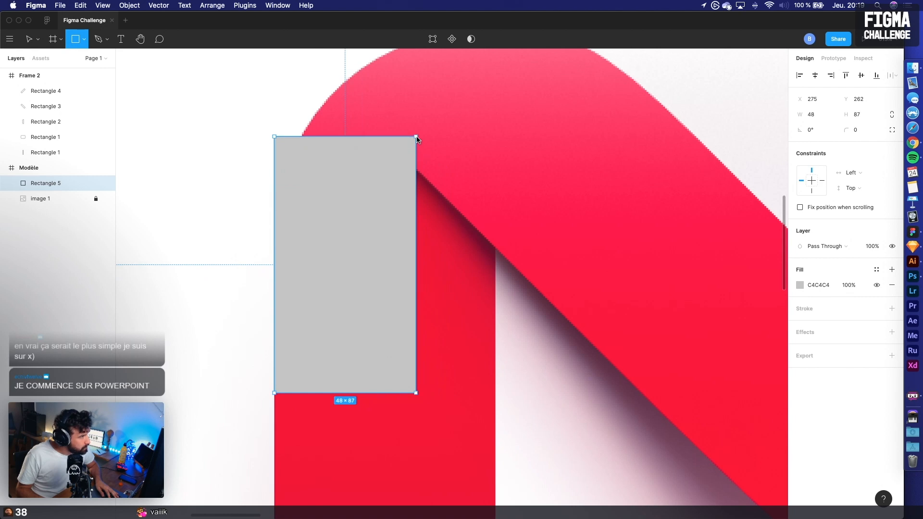
mouse_move(354, 212)
mouse_down()
mouse_move(346, 287)
mouse_move(348, 211)
mouse_move(346, 227)
mouse_up()
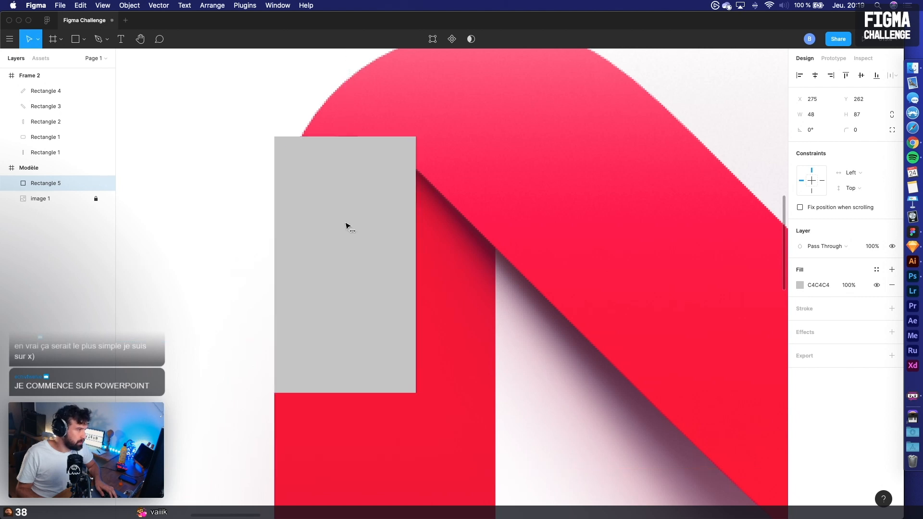
drag(418, 251, 300, 245)
key(super+z)
drag(494, 246, 349, 254)
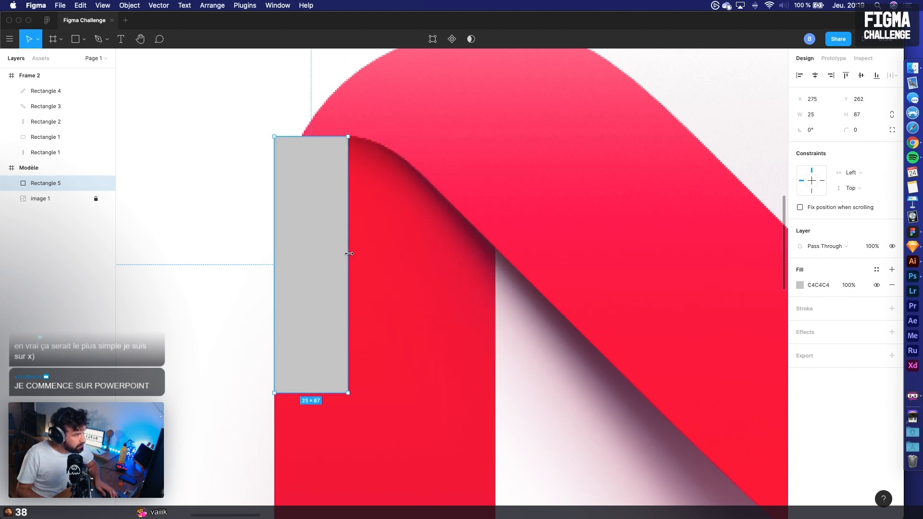
Duplicate the grey rectangle alongside and move the copy's right corners to the strip's inner edge, with the upper one at X 350, Y 300.5
key(super+d)
drag(320, 254, 394, 254)
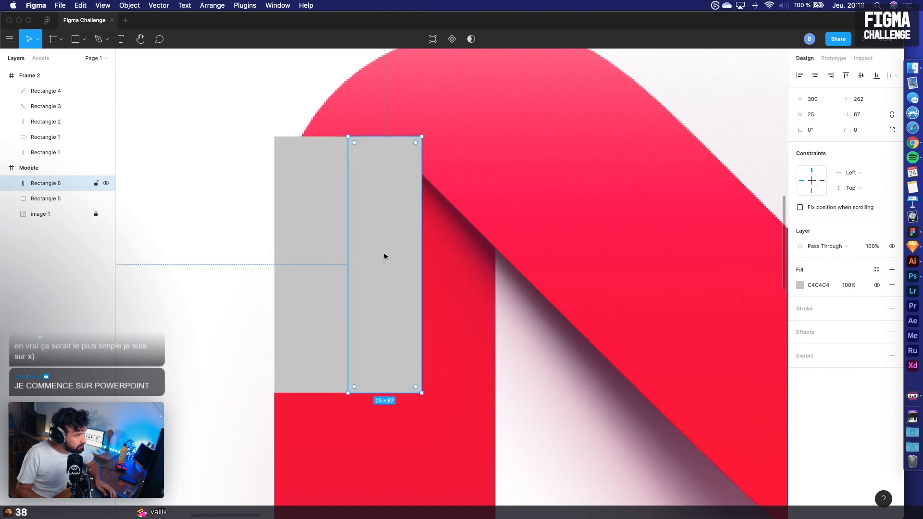
double_click(405, 178)
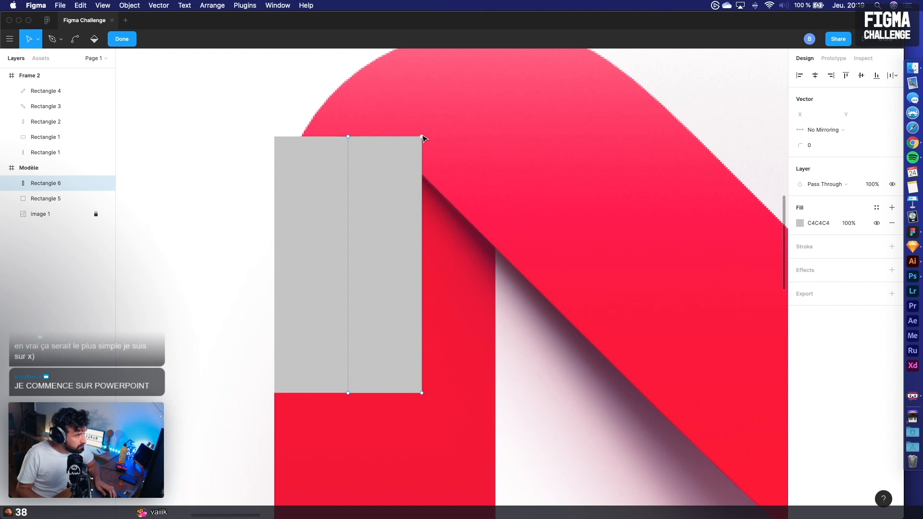
drag(421, 137, 421, 172)
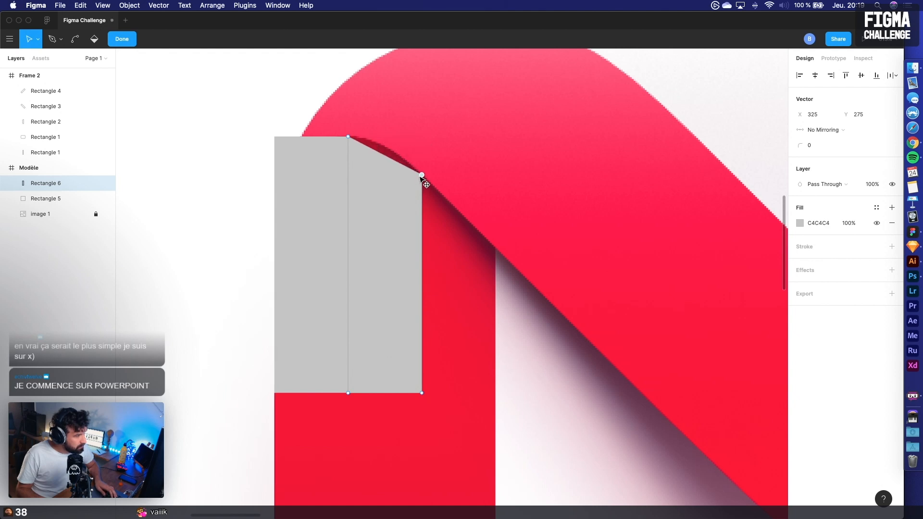
drag(422, 176, 496, 251)
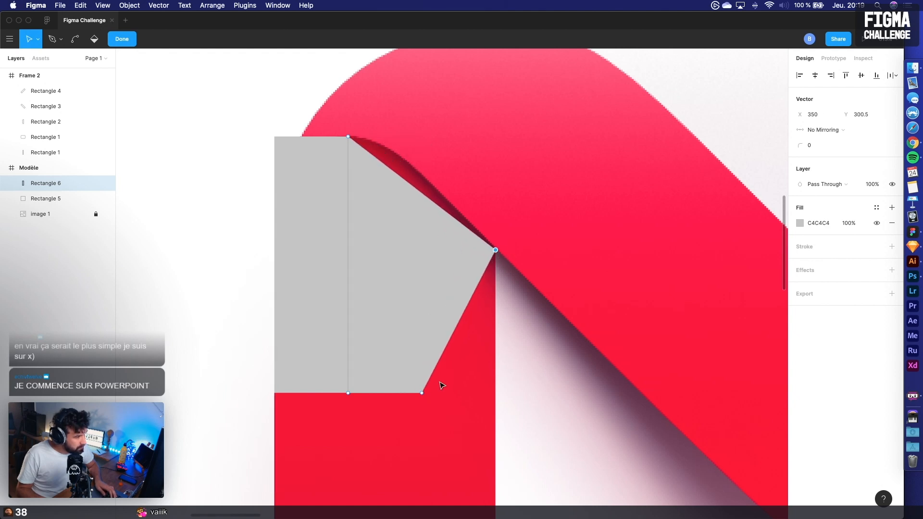
drag(422, 394, 495, 393)
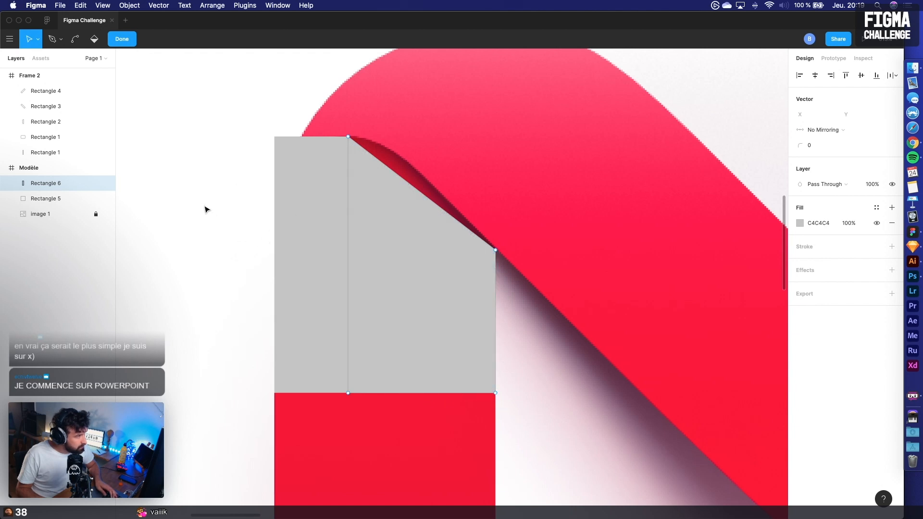
key(Escape)
key(Escape)
Combine the two grey shapes over the left strip with a Union operation
click(305, 189)
shift+click(361, 202)
click(471, 39)
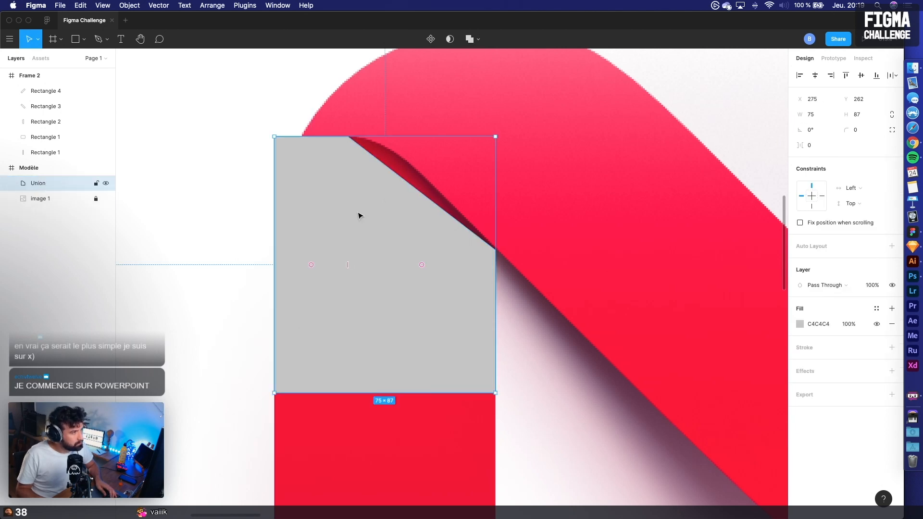
double_click(357, 154)
click(258, 158)
Try to round all corners of the grey union with a radius of 39, and undo it
click(68, 183)
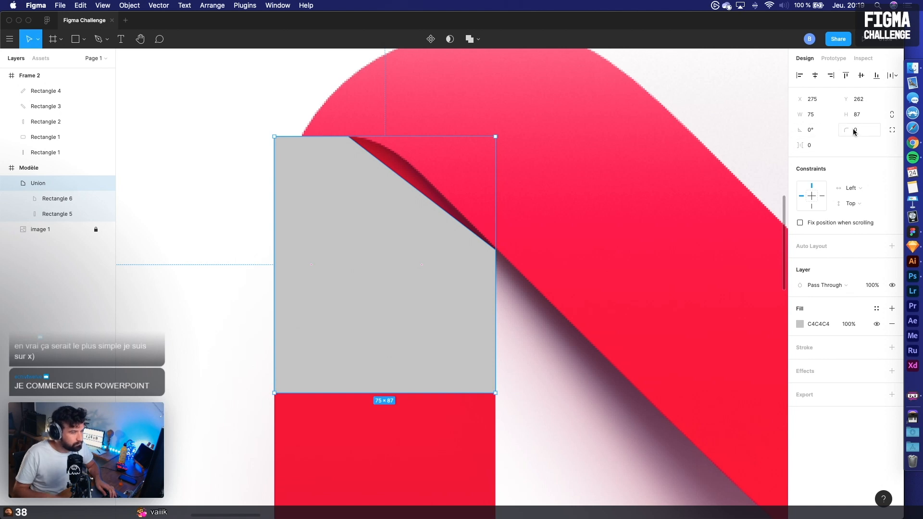
drag(850, 130, 306, 171)
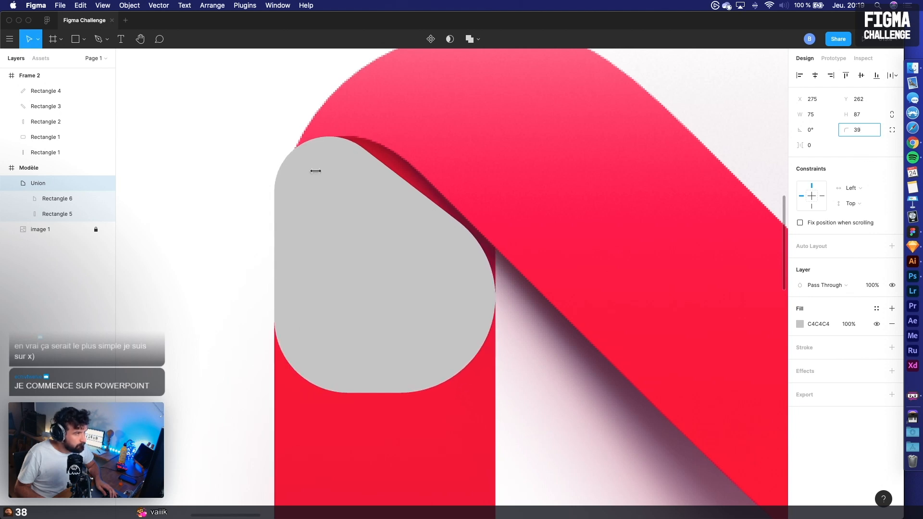
key(super+z)
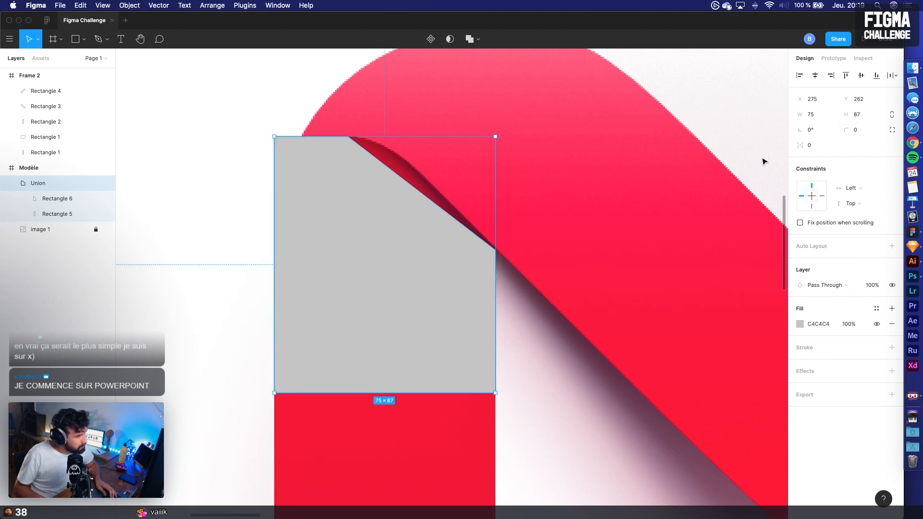
drag(419, 228, 418, 225)
key(super+z)
Delete the plain 25-wide rectangle from the union, keeping the slanted shape
click(257, 101)
double_click(371, 182)
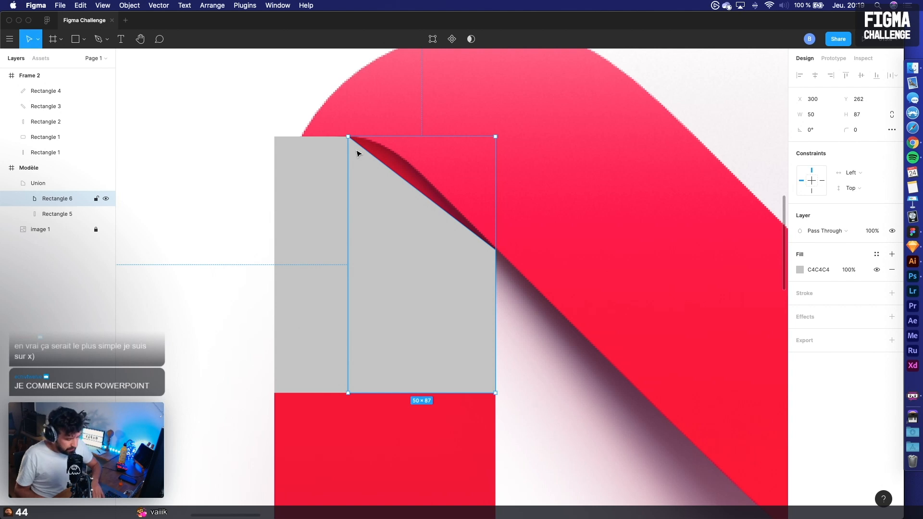
click(311, 162)
key(Delete)
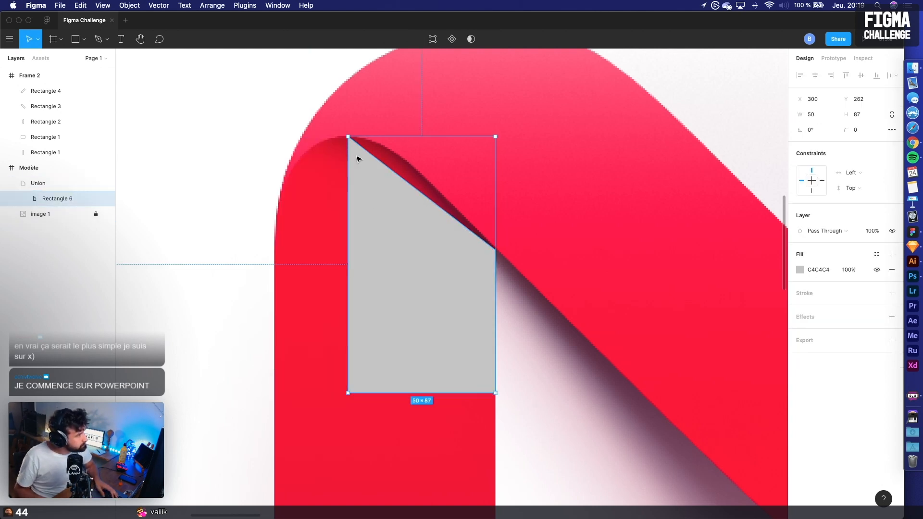
Pull the slanted shape's upper-left vertex up along the diagonal band and its lower-left vertex to X 275.5, Y 349
double_click(350, 138)
drag(345, 166, 386, 169)
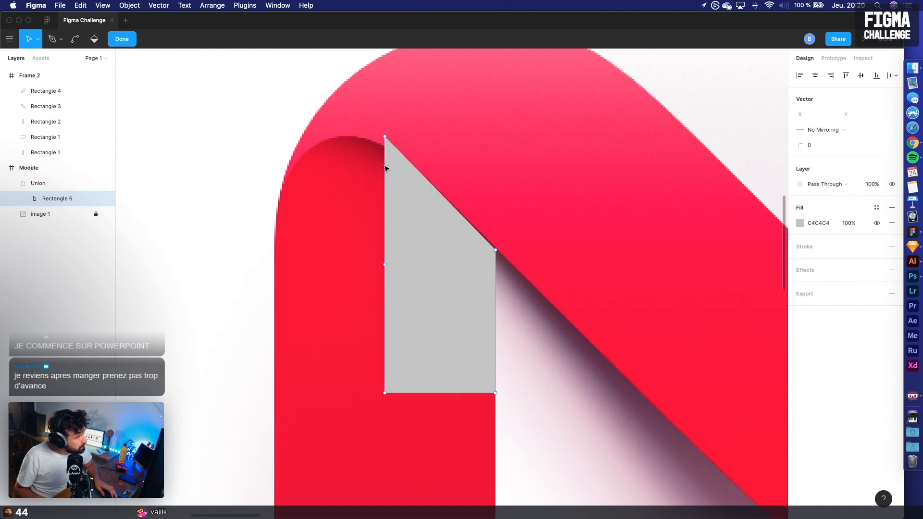
drag(385, 137, 325, 77)
drag(323, 74, 321, 65)
drag(384, 397, 276, 395)
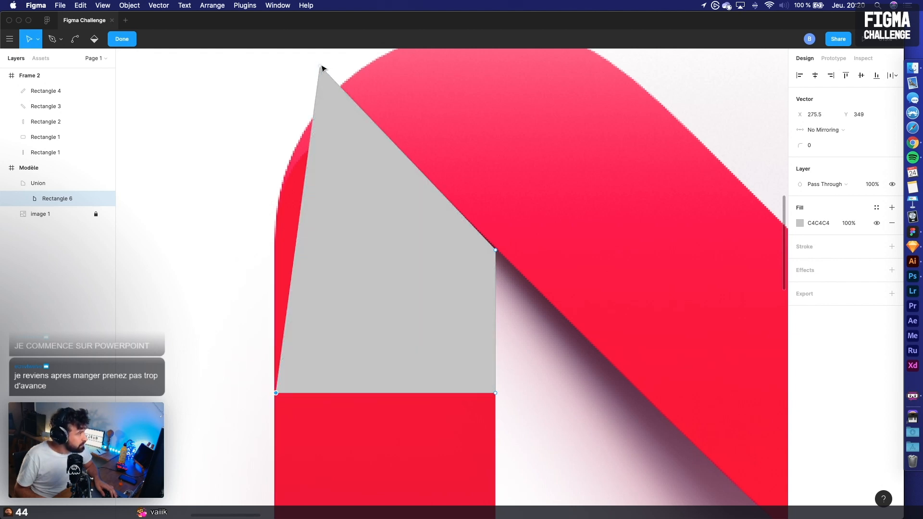
Align the slanted shape's two left vertices vertically along the strip's outer edge at X 274.5
scroll(321, 71, down, 6)
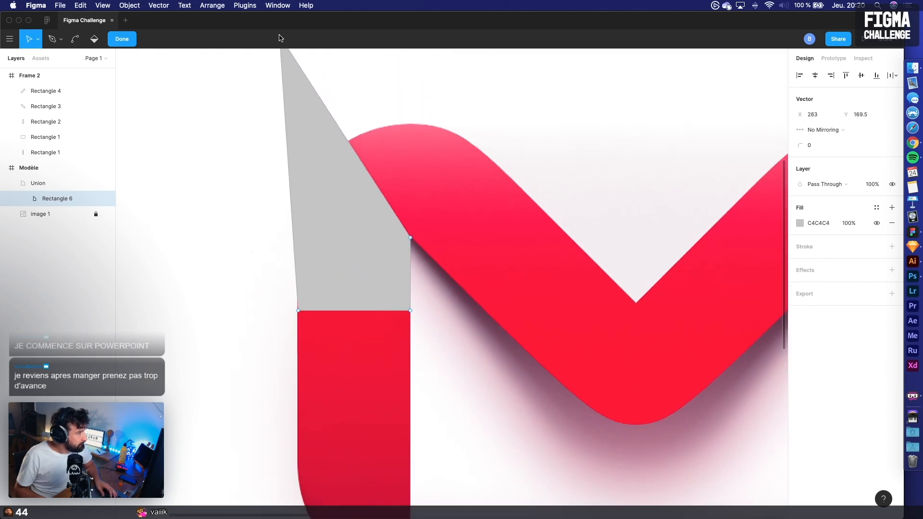
drag(280, 37, 298, 93)
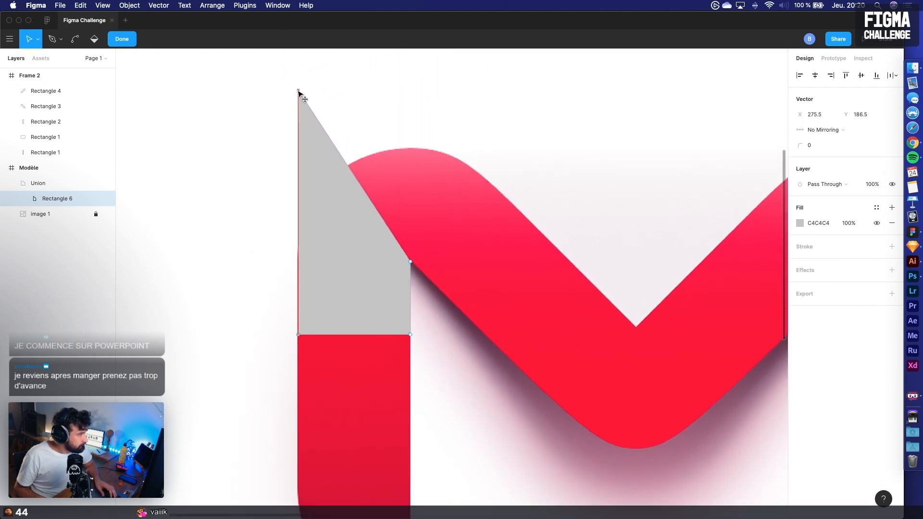
shift+click(299, 336)
key(Left)
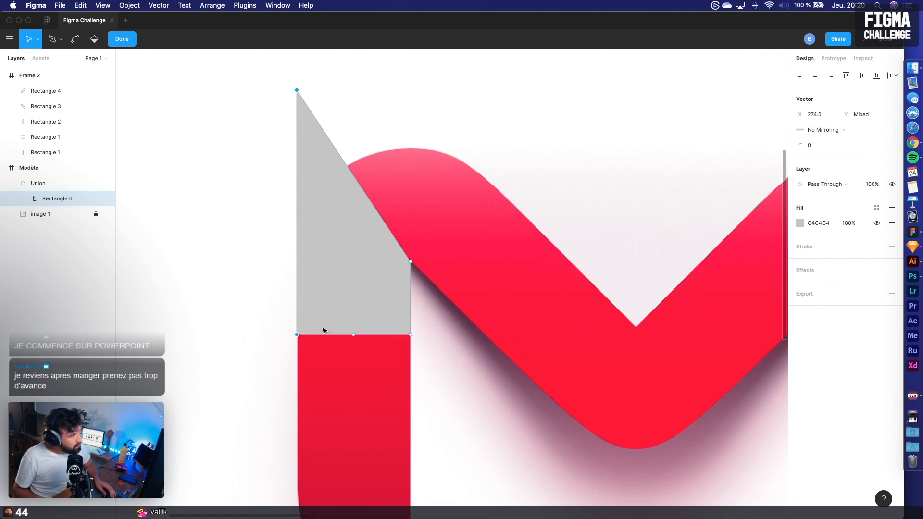
Lower the shape's upper-left vertex and fix its inner vertex at X 350, Y 299.5 so the slanted edge follows the diagonal band
click(317, 88)
drag(297, 90, 294, 146)
scroll(453, 279, up, 5)
drag(281, 213, 282, 207)
scroll(381, 244, down, 3)
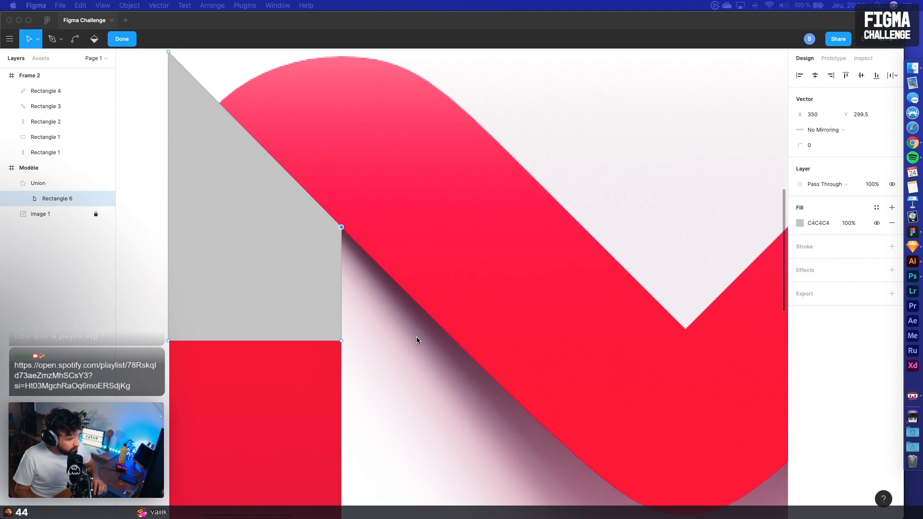
scroll(416, 337, down, 5)
click(274, 256)
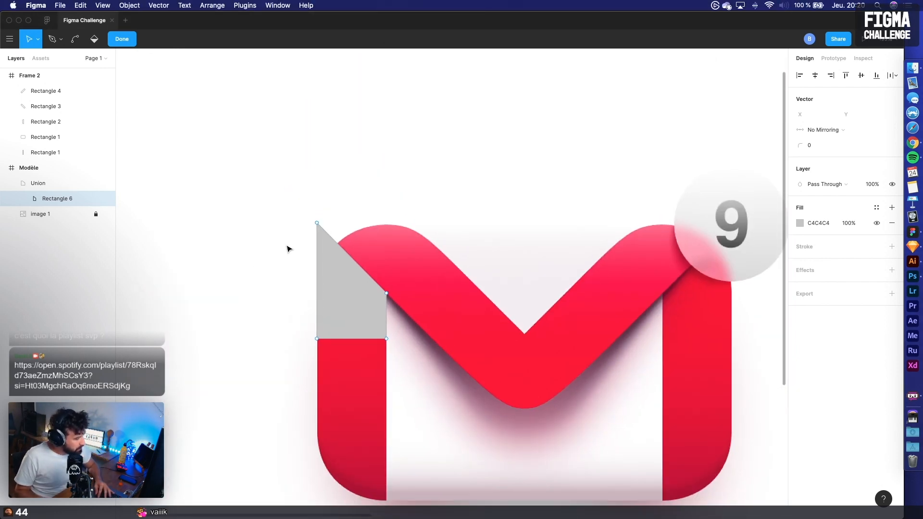
Try rounding the slanted shape's upper-left vertex and lowering its inner vertex to Y 320.5, undoing both changes
scroll(276, 269, up, 3)
key(Escape)
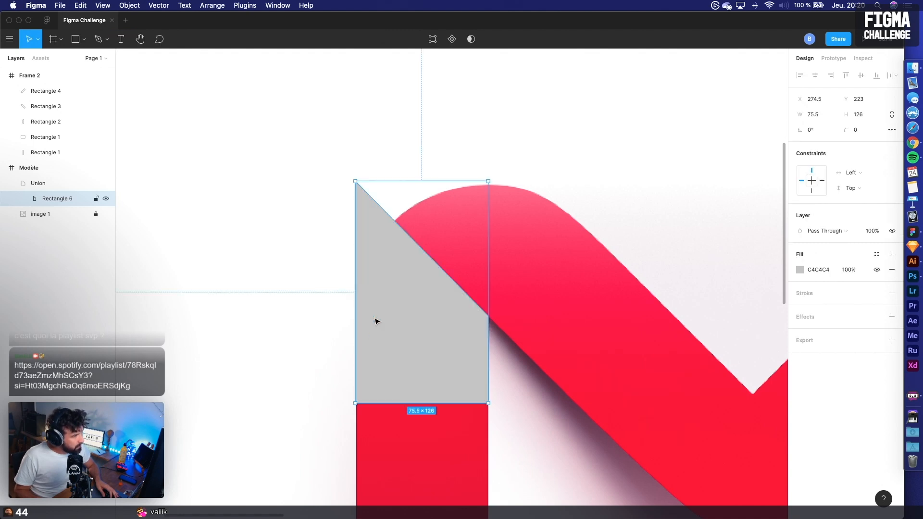
double_click(362, 226)
click(356, 182)
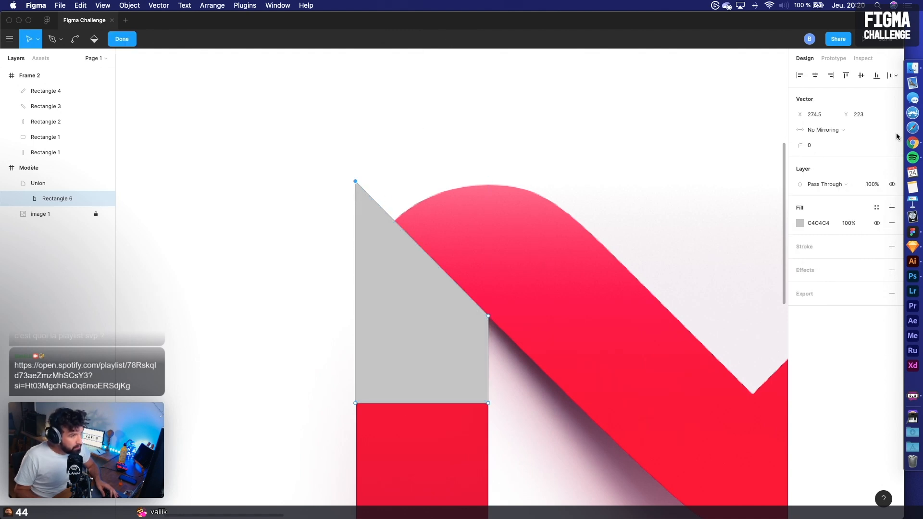
drag(800, 145, 825, 152)
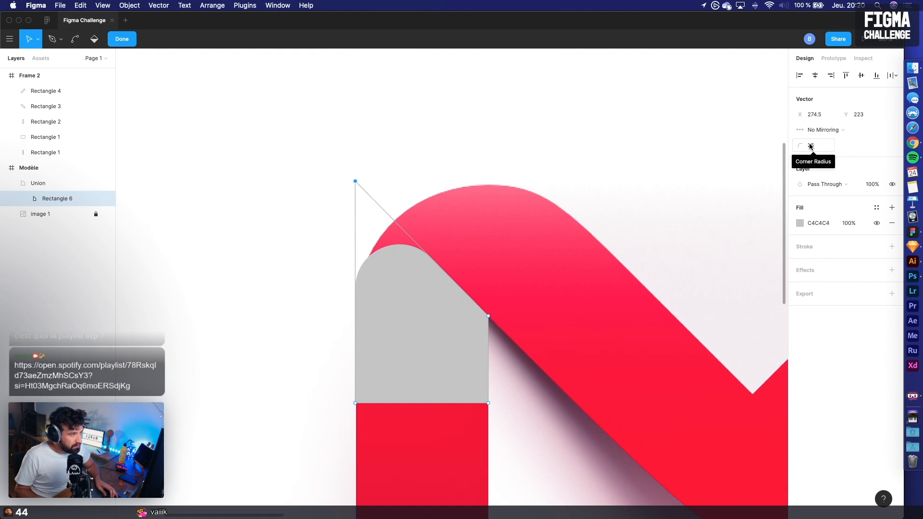
key(super+z)
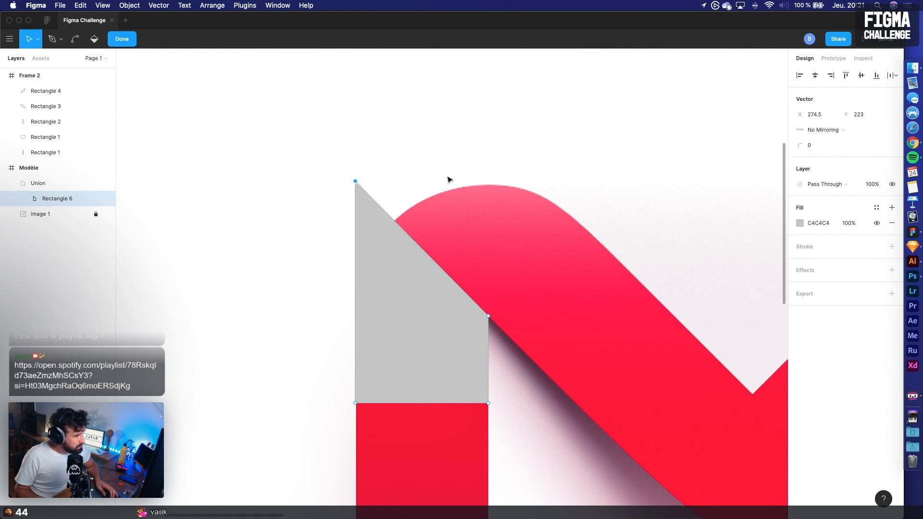
drag(490, 318, 492, 355)
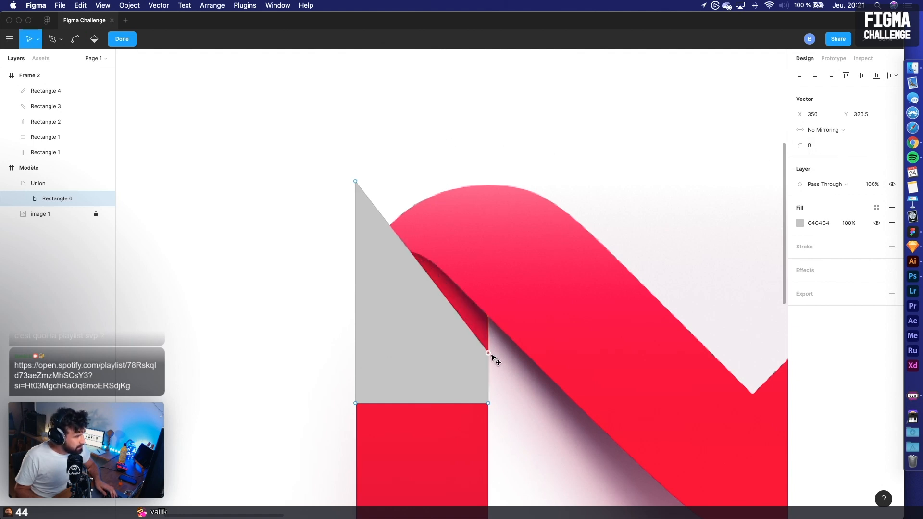
key(super+z)
Move the slanted shape's top vertex to X 284, Y 233.5 and add a left-edge vertex at X 274.5, Y 291
drag(356, 182, 373, 202)
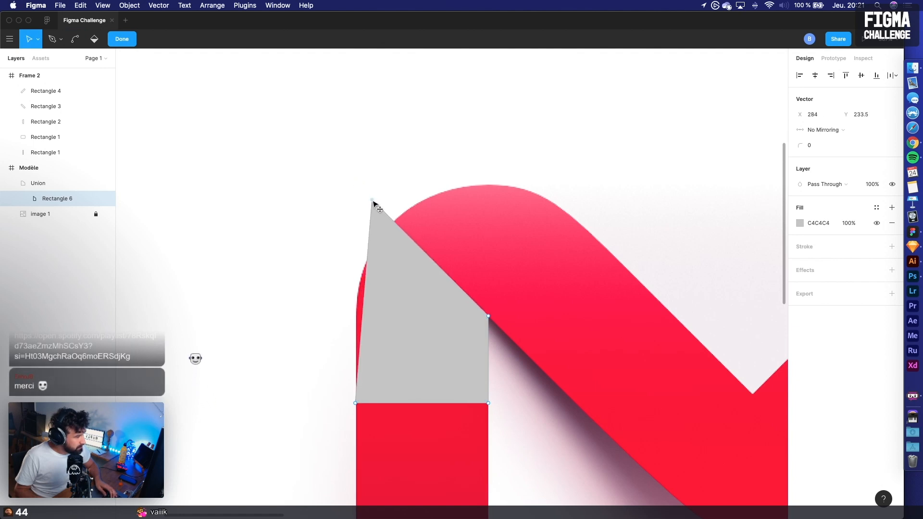
drag(364, 304, 359, 305)
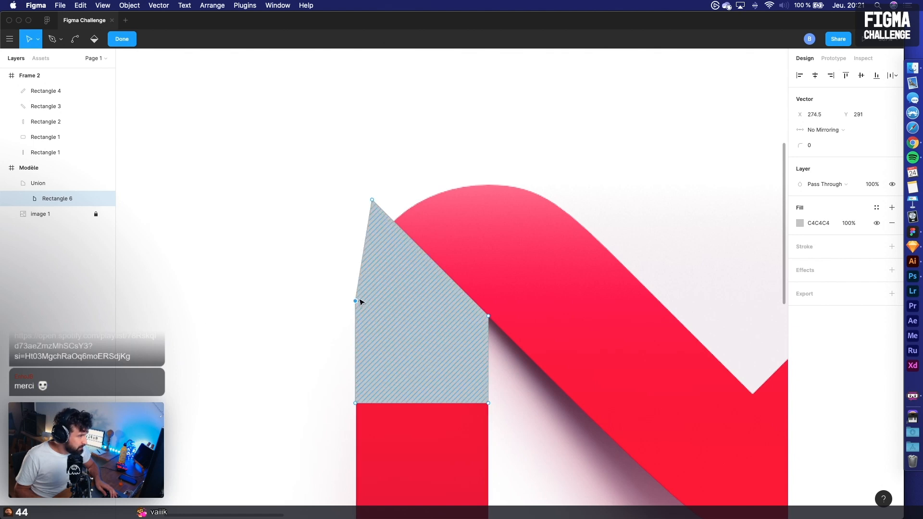
Try placing the shape's top vertex at X 300, Y 249 on the diagonal band with a rounded corner
click(372, 201)
drag(801, 146, 22, 152)
drag(848, 150, 399, 251)
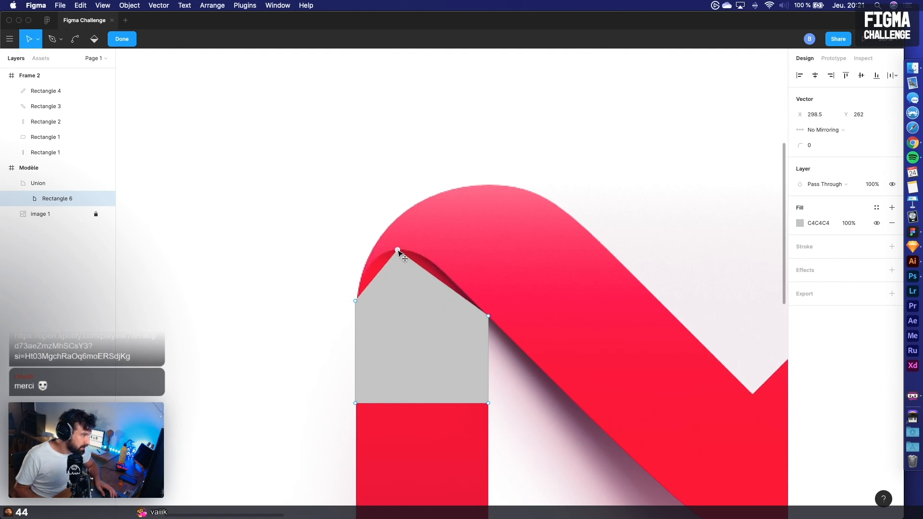
drag(400, 251, 400, 230)
mouse_move(804, 145)
mouse_down()
mouse_move(835, 146)
mouse_move(820, 148)
mouse_up()
key(super+z)
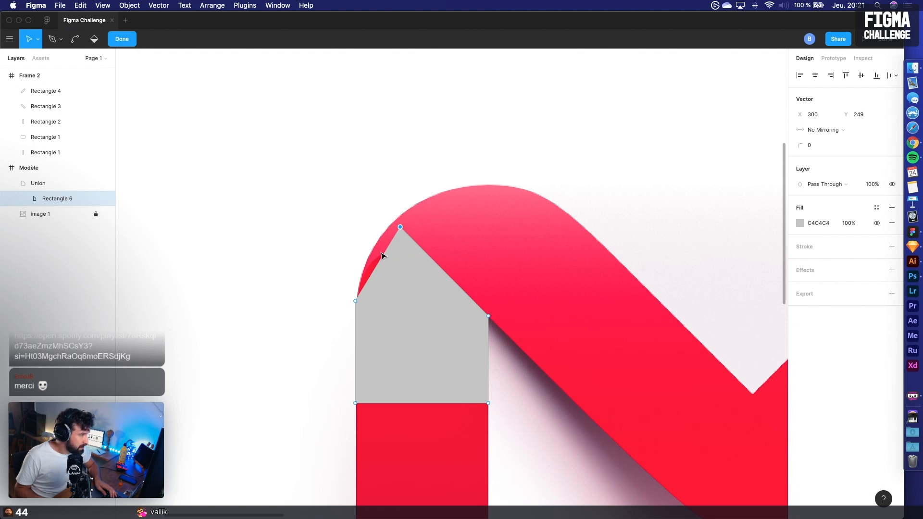
Move the top vertex back up along the diagonal band's edge and round its corner to follow the fold's curve
drag(401, 229, 384, 210)
drag(797, 146, 821, 153)
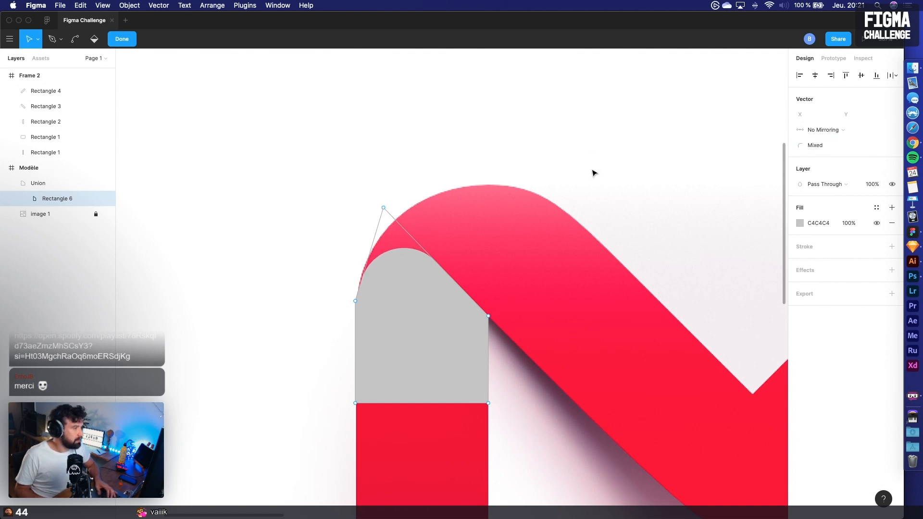
scroll(594, 171, down, 3)
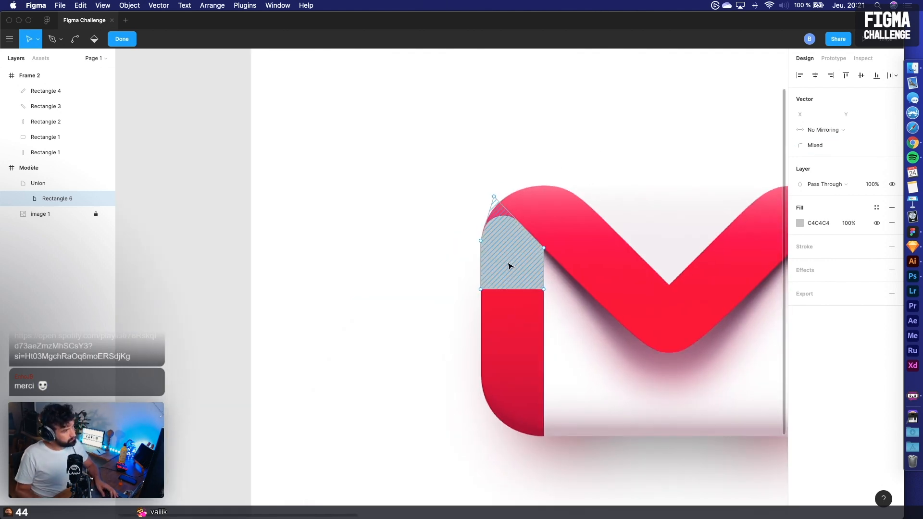
Transfer the rounded fold shape into Frame 2 and place it over the left red strip at X 275, Y 259
double_click(390, 317)
click(390, 317)
drag(497, 285, 465, 311)
key(space)
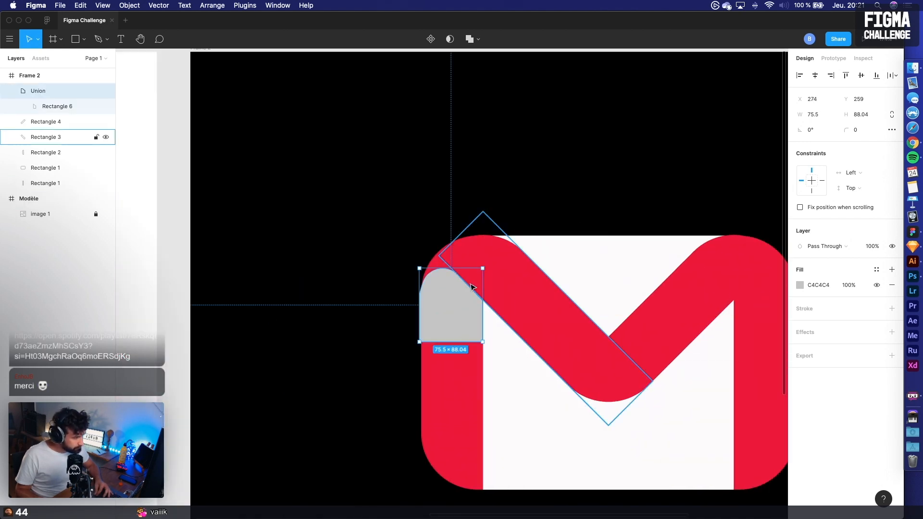
scroll(457, 308, up, 5)
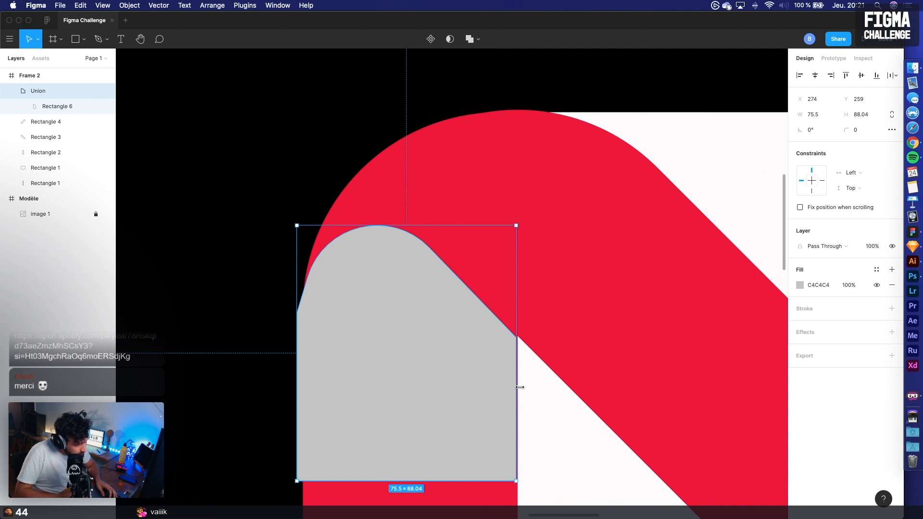
key(Right)
scroll(519, 387, up, 5)
scroll(520, 387, down, 5)
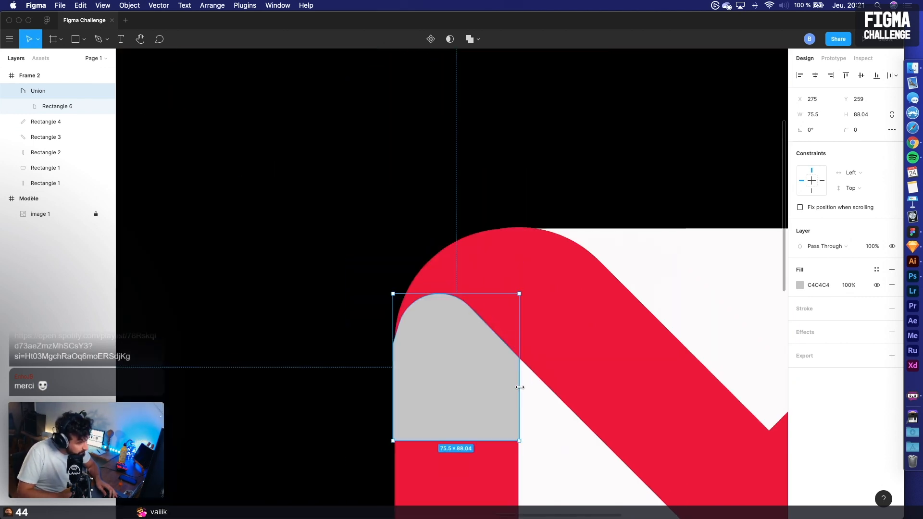
Narrow the fold shape from its outer side to 74.5 wide at X 276, matching the red strip's edge
scroll(427, 390, up, 3)
click(237, 308)
click(340, 320)
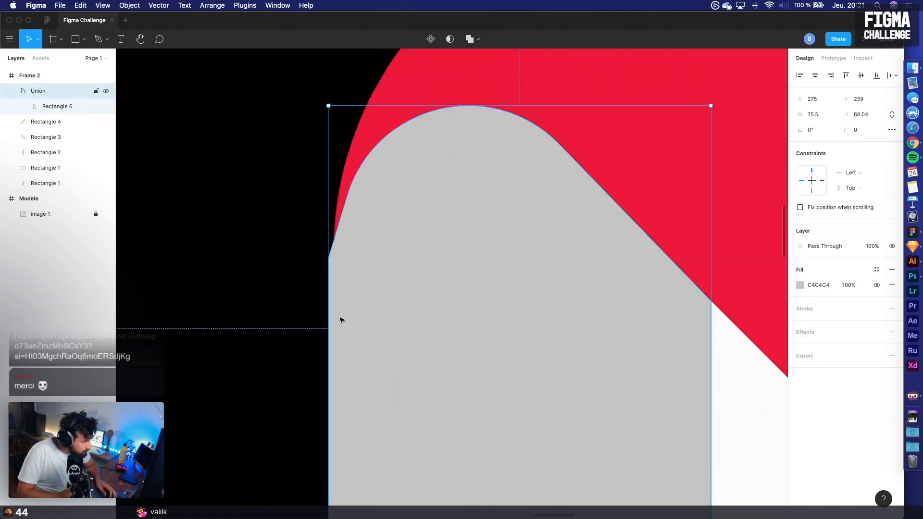
drag(328, 345, 334, 345)
scroll(335, 345, down, 5)
click(295, 332)
scroll(294, 332, down, 5)
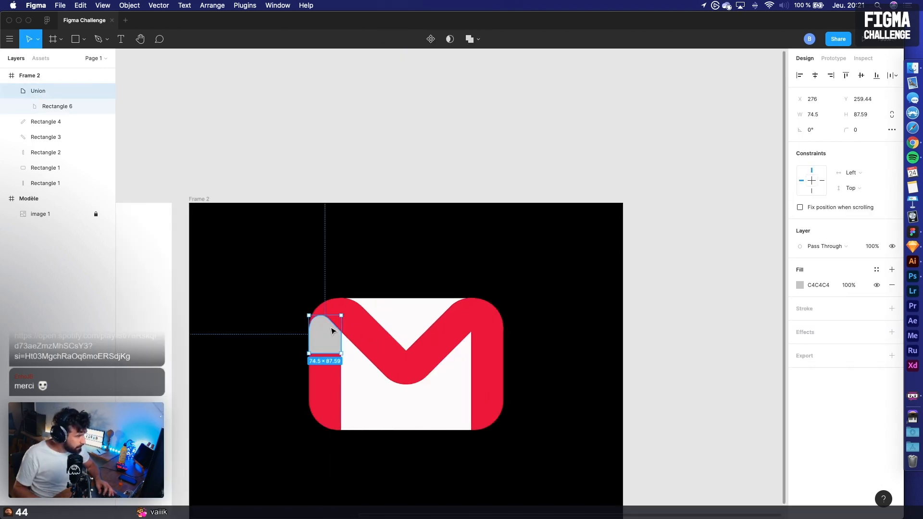
click(331, 330)
Compare the Modèle frame's envelope folds with the fold shape placed in Frame 2
scroll(332, 330, up, 4)
click(260, 315)
drag(207, 312, 871, 274)
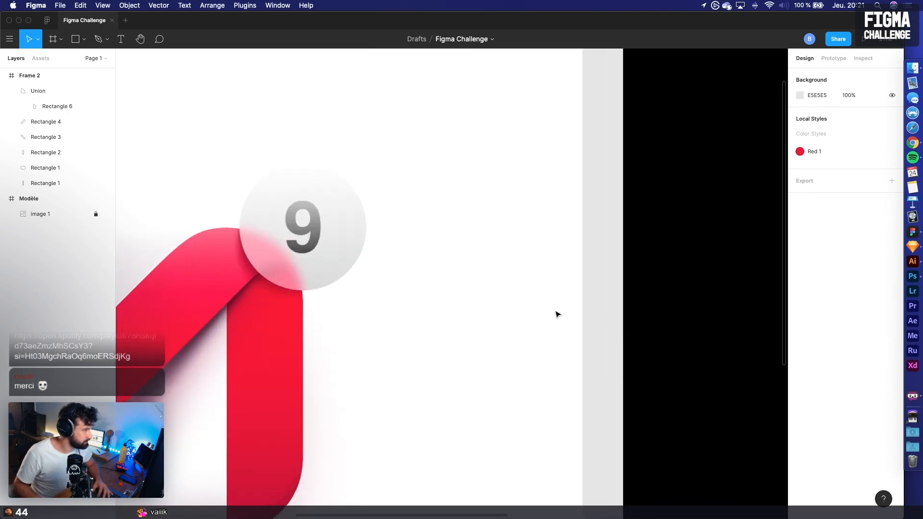
scroll(519, 308, down, 4)
scroll(434, 325, up, 1)
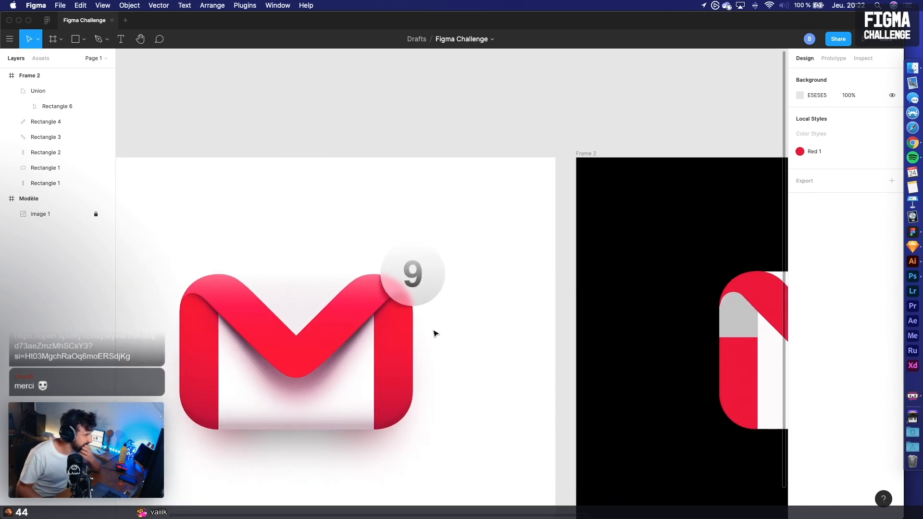
scroll(556, 360, up, 6)
drag(613, 352, 149, 338)
drag(549, 267, 338, 336)
Change the grey fold shape's fill from solid to a linear gradient
click(421, 298)
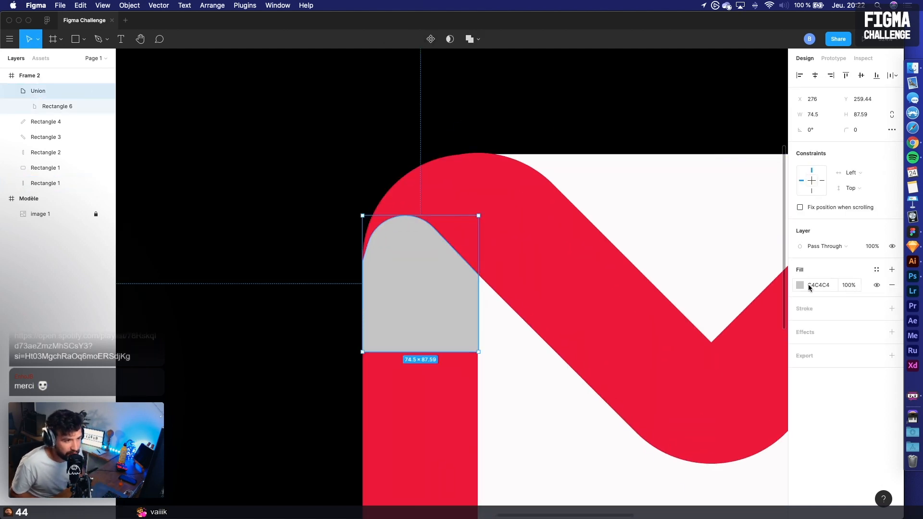
click(800, 285)
click(801, 285)
click(875, 271)
click(798, 272)
click(814, 286)
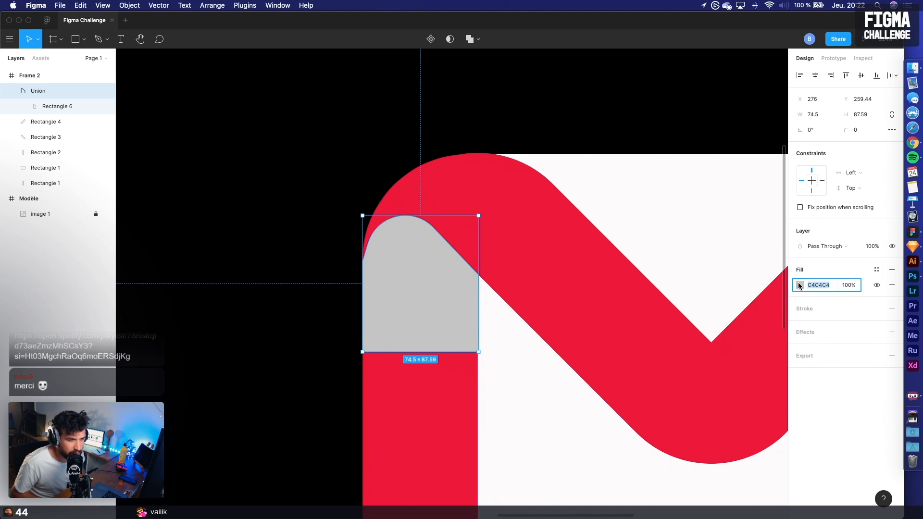
click(800, 285)
click(713, 269)
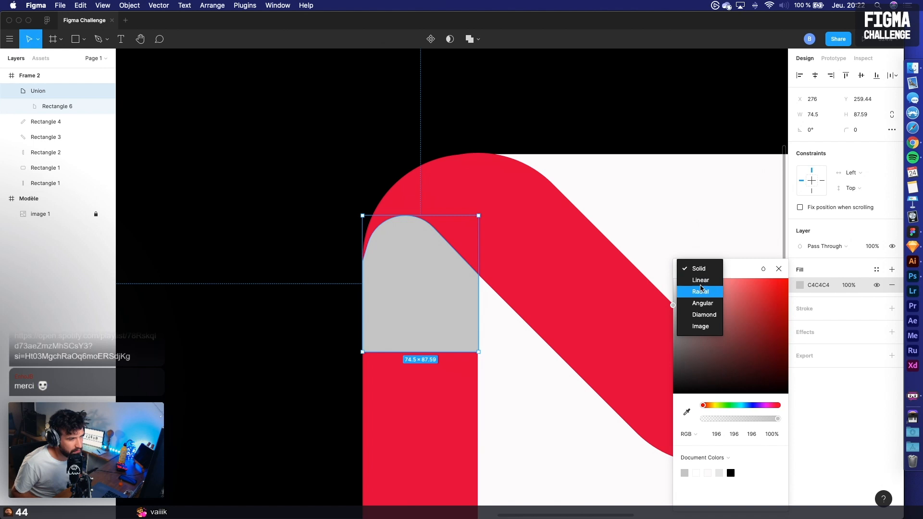
click(701, 280)
Angle the gradient diagonally across the fold shape and make it fade from black to 0% opacity
drag(418, 215, 473, 228)
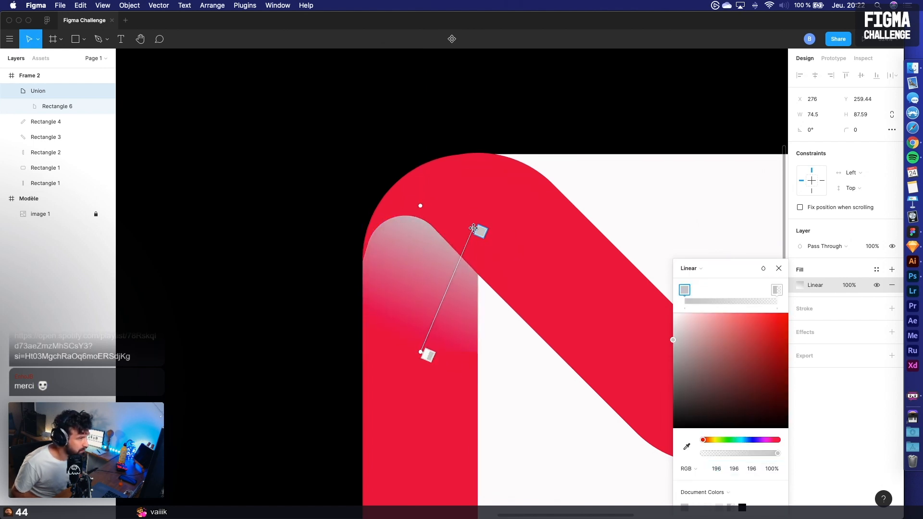
drag(421, 353, 403, 304)
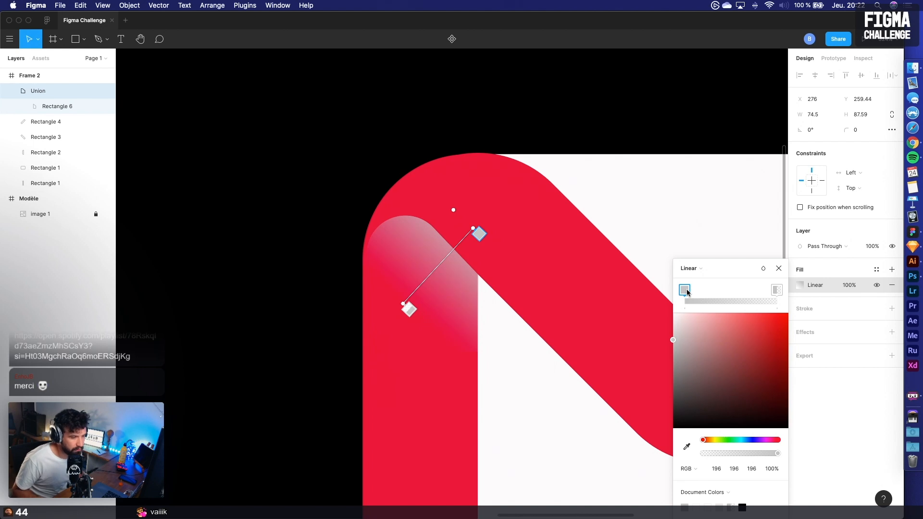
mouse_move(725, 388)
mouse_down()
mouse_move(701, 379)
mouse_move(596, 470)
mouse_up()
click(775, 289)
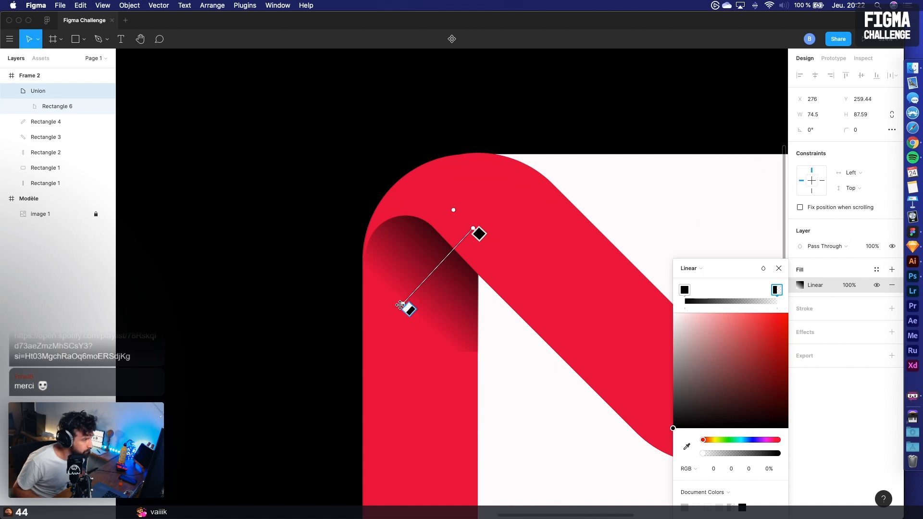
Shorten and re-angle the black gradient so its shadow hugs the underside of the diagonal bar
drag(403, 303, 446, 258)
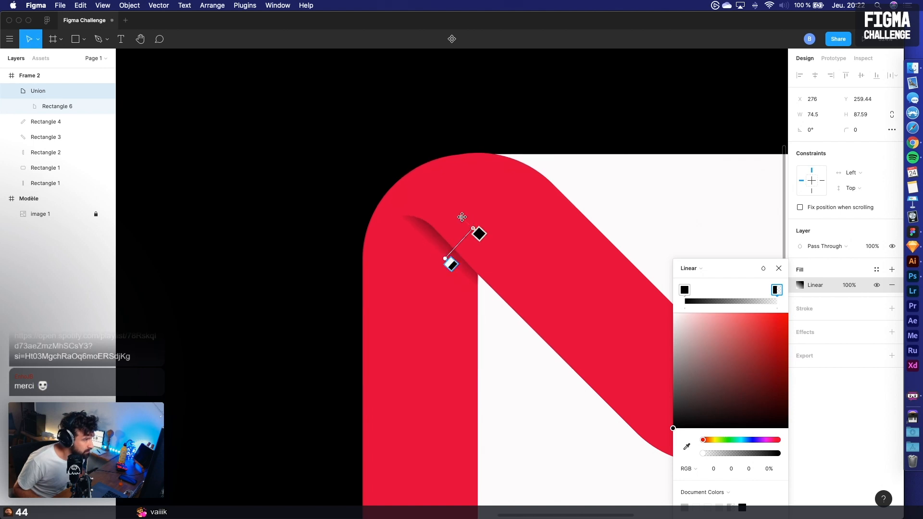
drag(476, 228, 429, 264)
drag(487, 232, 484, 219)
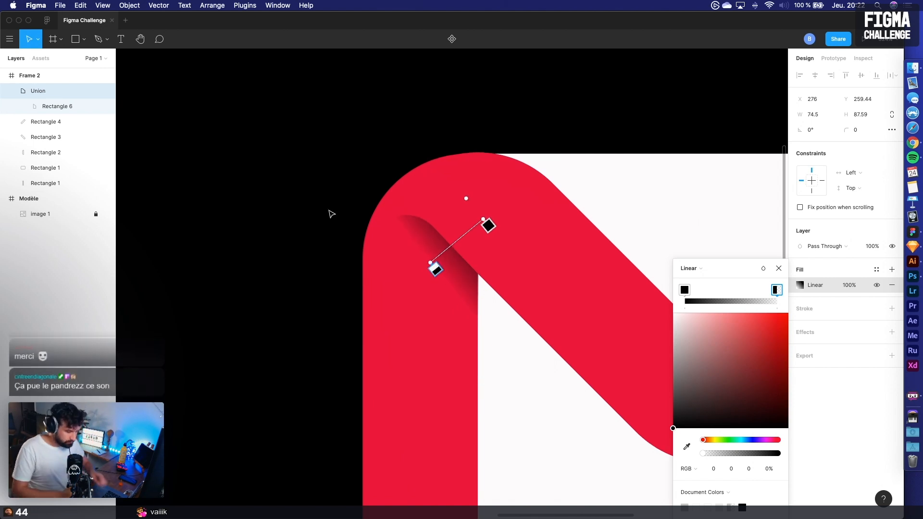
Examine the shadow under the left fold in the Modèle frame against the gradient in Frame 2
scroll(313, 211, down, 5)
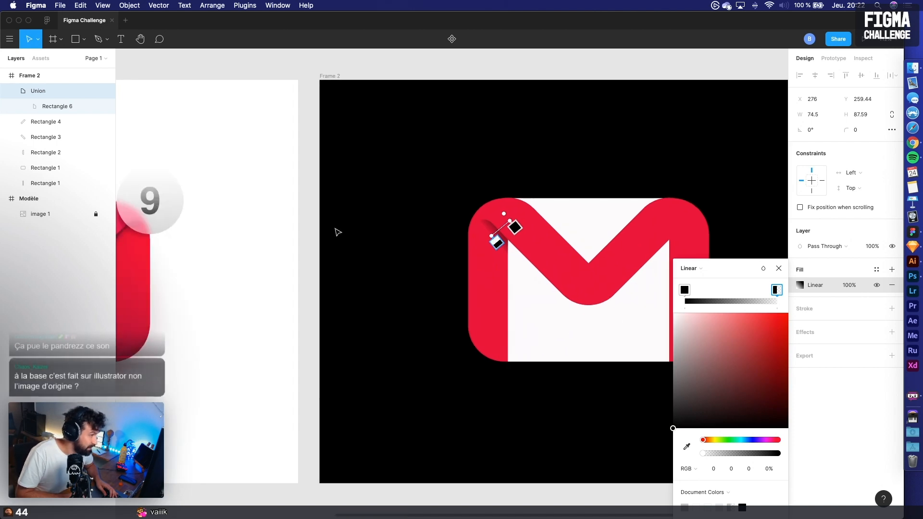
scroll(258, 250, left, 5)
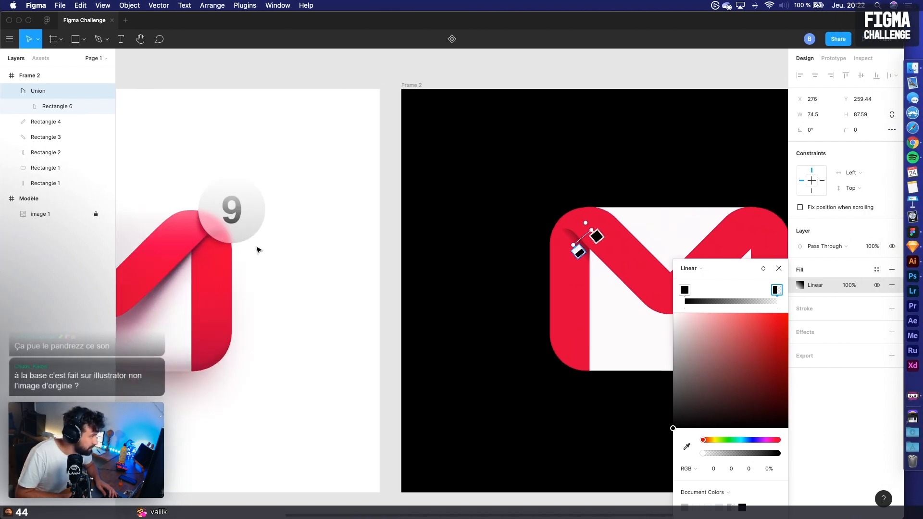
scroll(170, 251, up, 5)
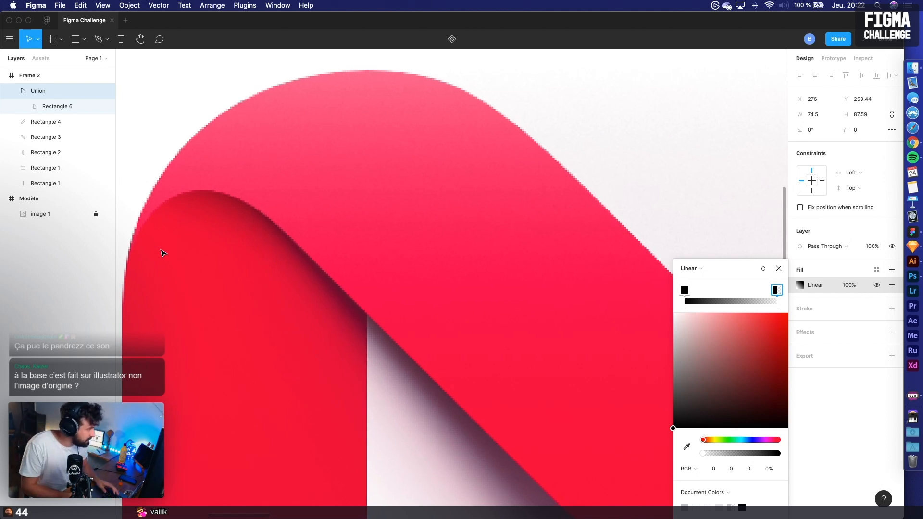
scroll(162, 253, down, 4)
scroll(166, 252, right, 8)
scroll(490, 309, right, 3)
scroll(490, 309, down, 4)
scroll(491, 309, right, 6)
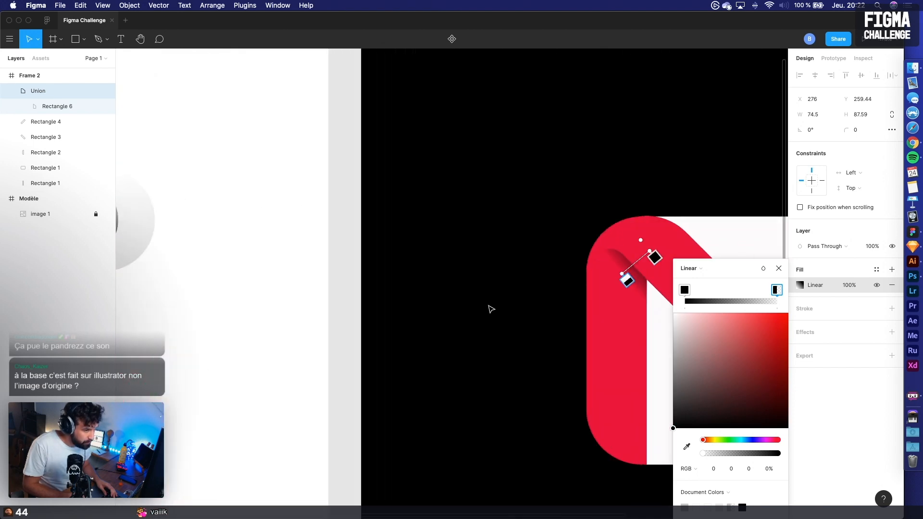
Shrink the linear gradient to the inner corner below the diagonal bar, with a black middle stop at 62.24% opacity
scroll(491, 309, up, 5)
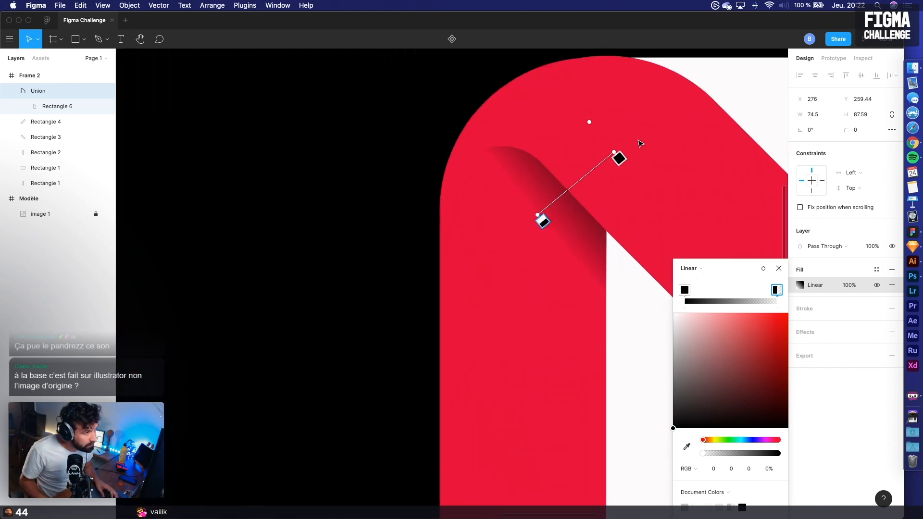
drag(541, 213, 601, 221)
mouse_move(584, 173)
mouse_down()
mouse_move(563, 237)
mouse_move(605, 220)
mouse_move(580, 230)
mouse_up()
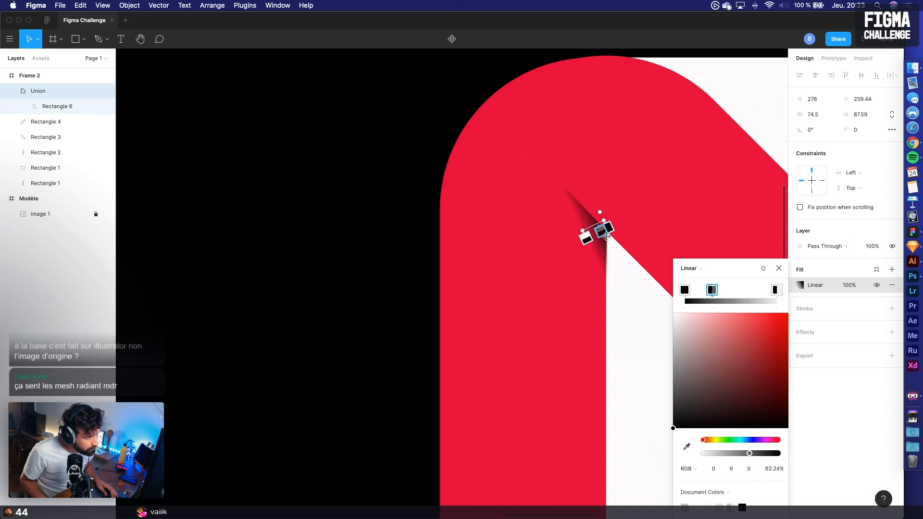
Switch the fold shape's black gradient from linear to radial and stretch it across the inner corner below the left diagonal bar
click(704, 272)
click(701, 280)
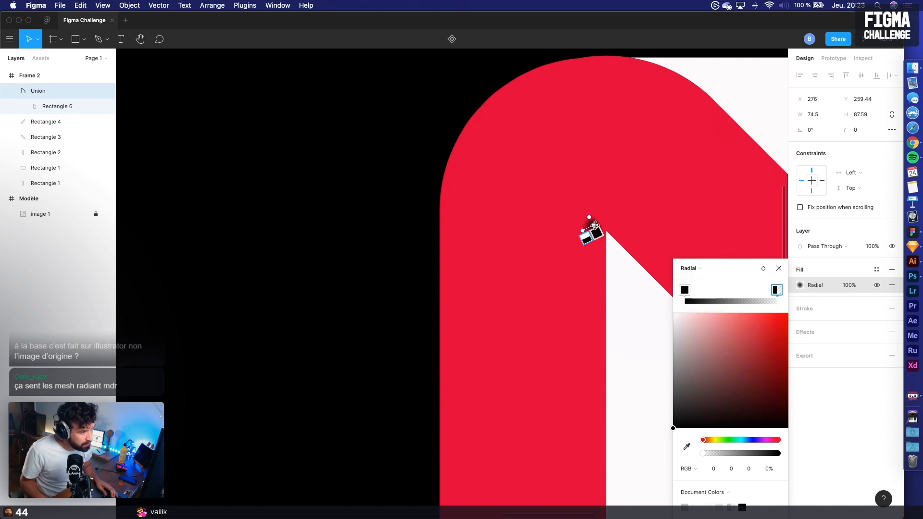
drag(592, 223, 653, 148)
drag(586, 91, 607, 162)
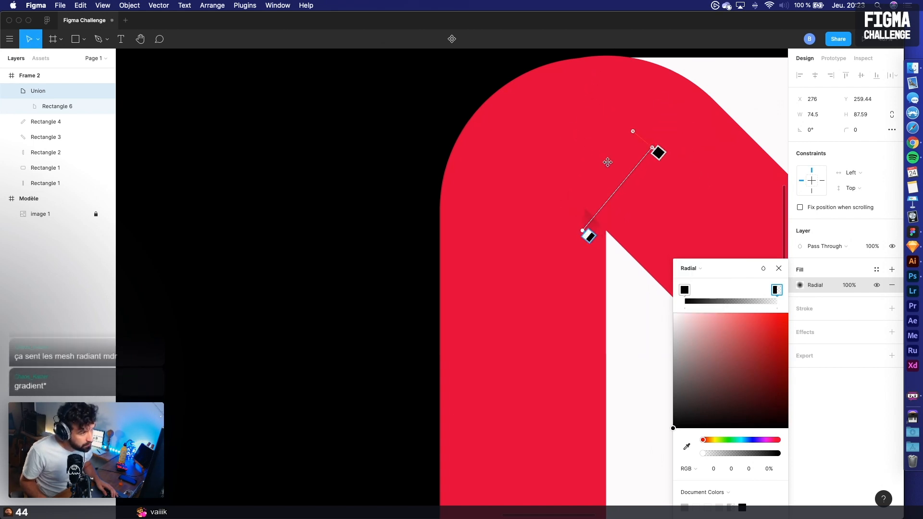
drag(527, 68, 488, 95)
drag(653, 234, 609, 280)
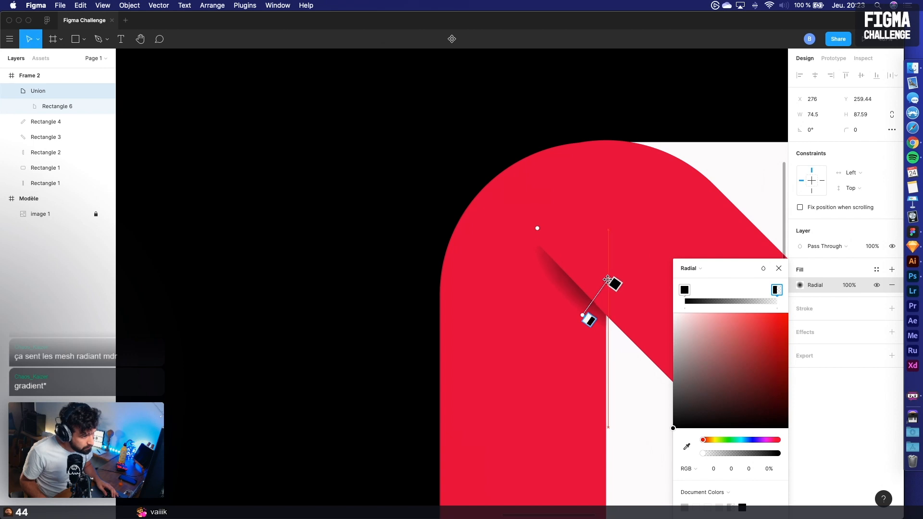
drag(637, 302, 642, 260)
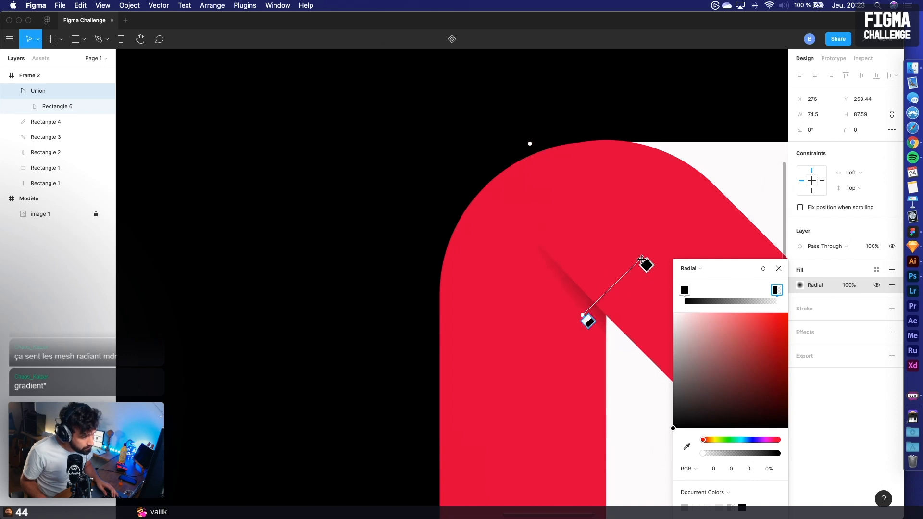
Shift the radial gradient toward the inner corner and shorten it so the shadow follows the underside of the diagonal bar
drag(583, 320, 597, 329)
mouse_move(642, 260)
mouse_down()
mouse_move(647, 290)
mouse_move(650, 270)
mouse_up()
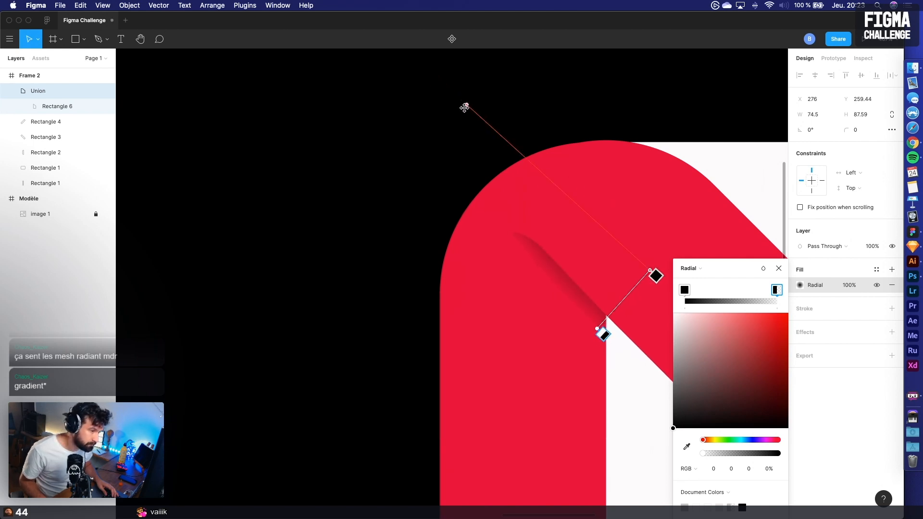
drag(650, 270, 627, 298)
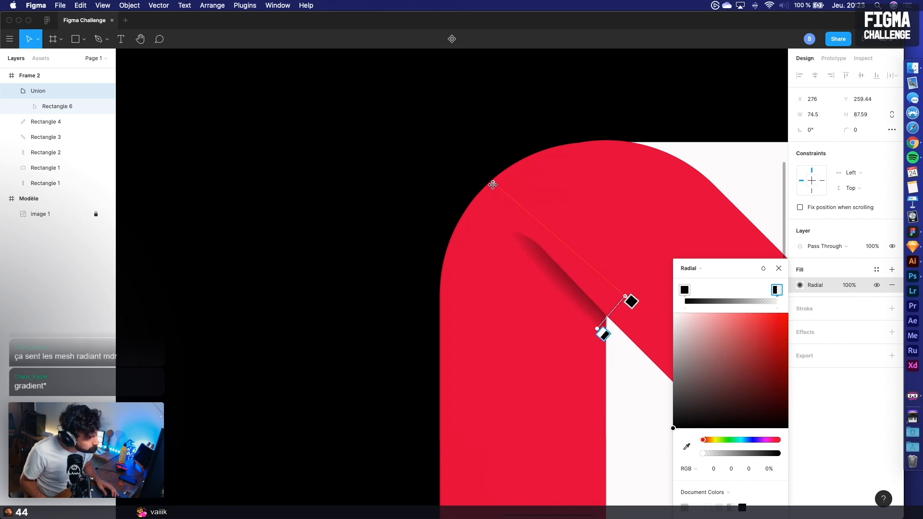
scroll(362, 181, down, 5)
drag(338, 143, 419, 186)
key(Escape)
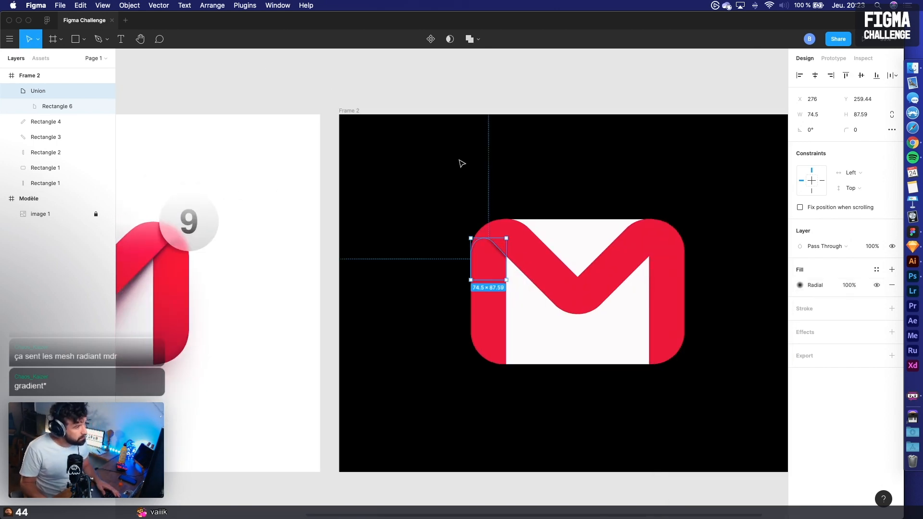
Examine how the fold shadow, the left strip and the diagonal bar overlap at the icon's upper-left corner
key(Escape)
scroll(461, 161, up, 10)
click(461, 256)
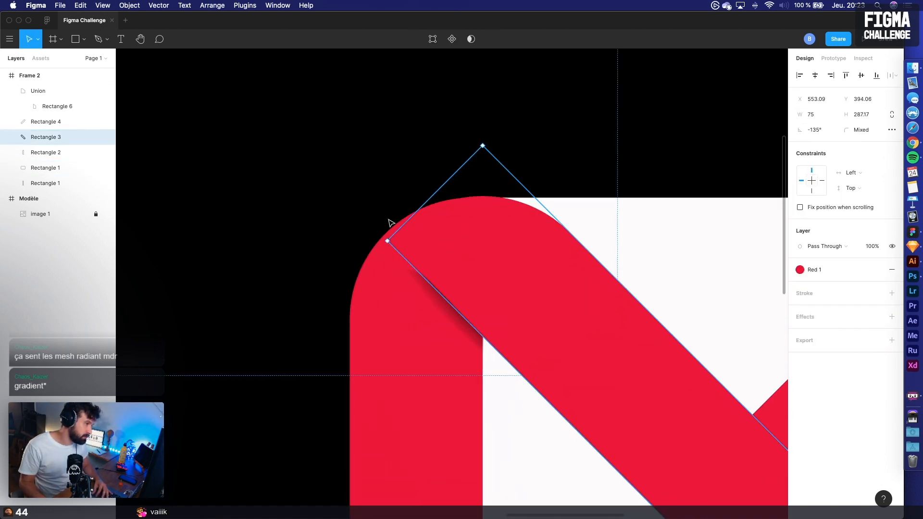
scroll(391, 223, down, 5)
click(391, 251)
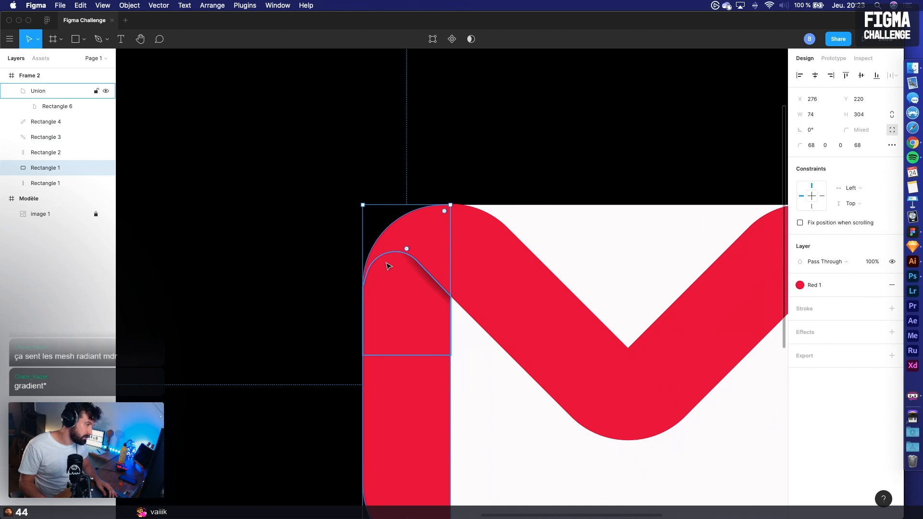
click(320, 202)
click(480, 231)
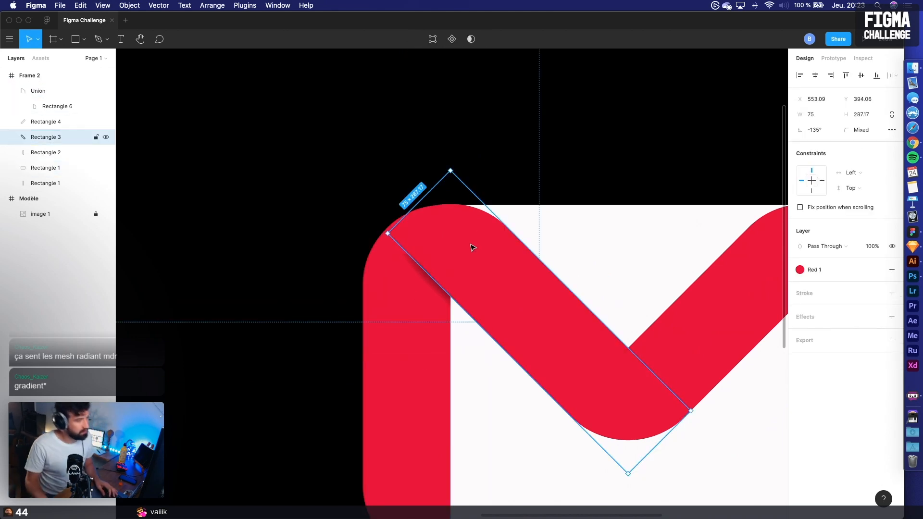
click(557, 165)
scroll(486, 227, down, 5)
Enlarge and tilt the fold shape's radial gradient so a darker shadow spreads along the whole fold beneath the diagonal bar
click(457, 266)
scroll(459, 268, up, 5)
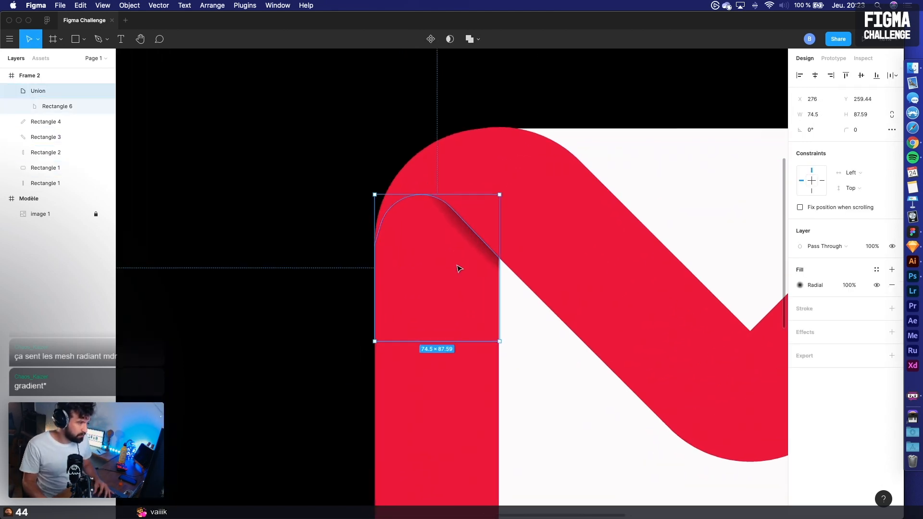
click(801, 286)
mouse_move(493, 266)
mouse_down()
mouse_move(470, 288)
mouse_move(470, 277)
mouse_move(473, 318)
mouse_move(487, 277)
mouse_up()
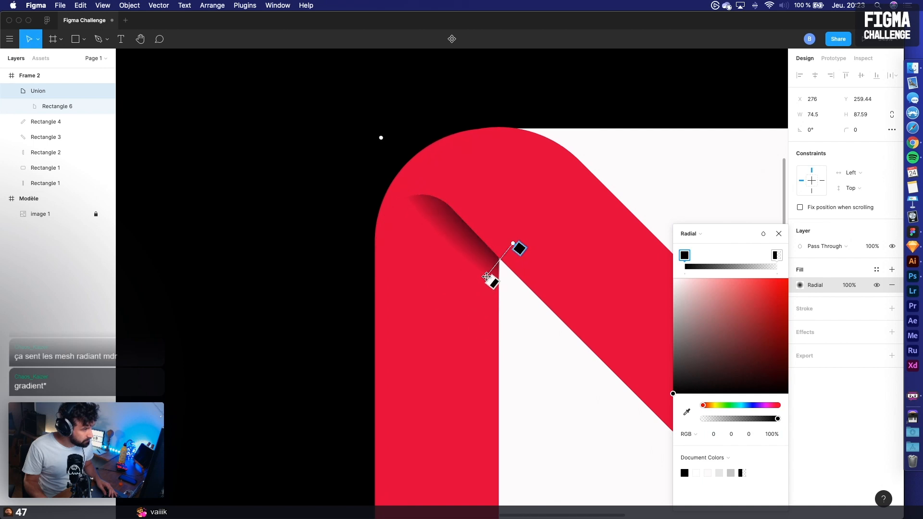
drag(403, 158, 428, 174)
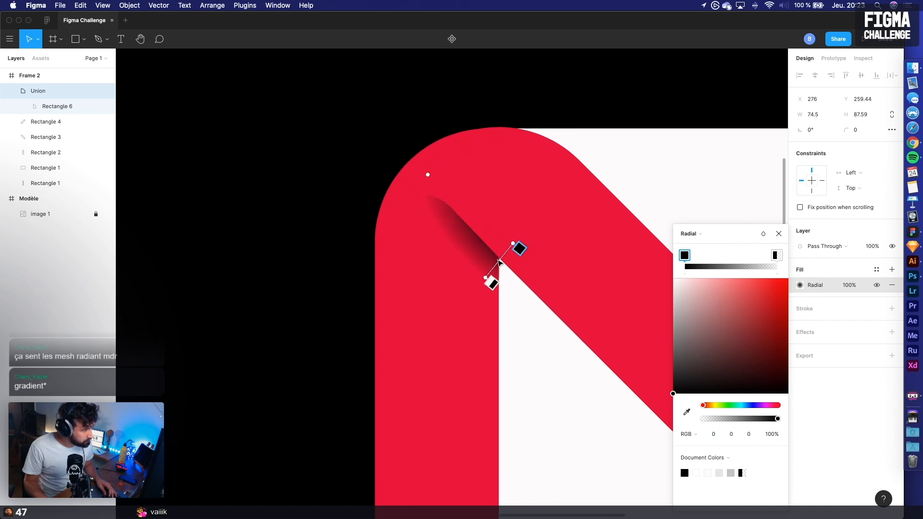
drag(512, 242, 520, 205)
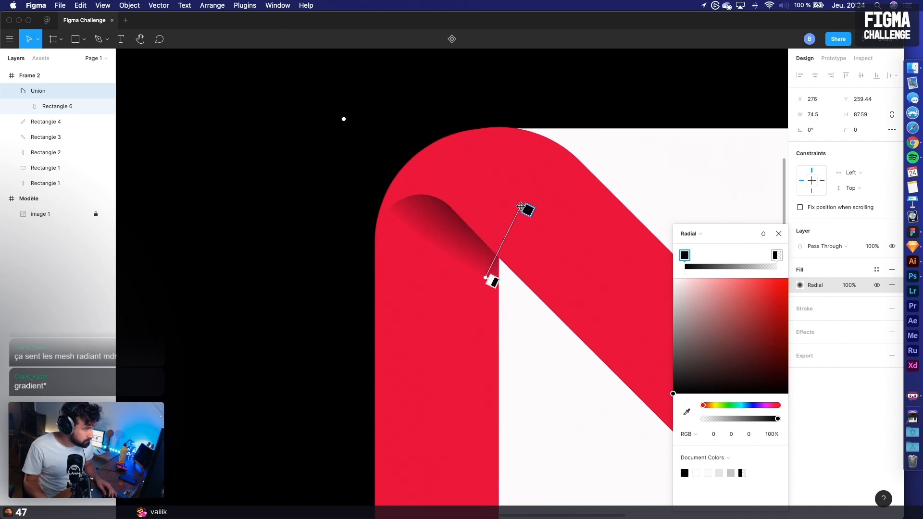
mouse_move(488, 282)
mouse_down()
mouse_move(471, 295)
mouse_move(483, 282)
mouse_up()
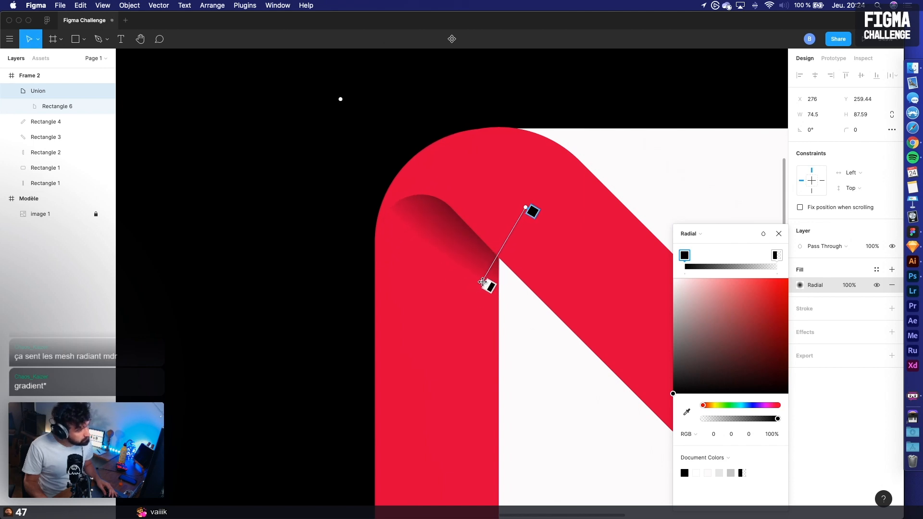
click(289, 316)
click(288, 316)
drag(294, 309, 172, 293)
click(296, 248)
scroll(304, 275, down, 5)
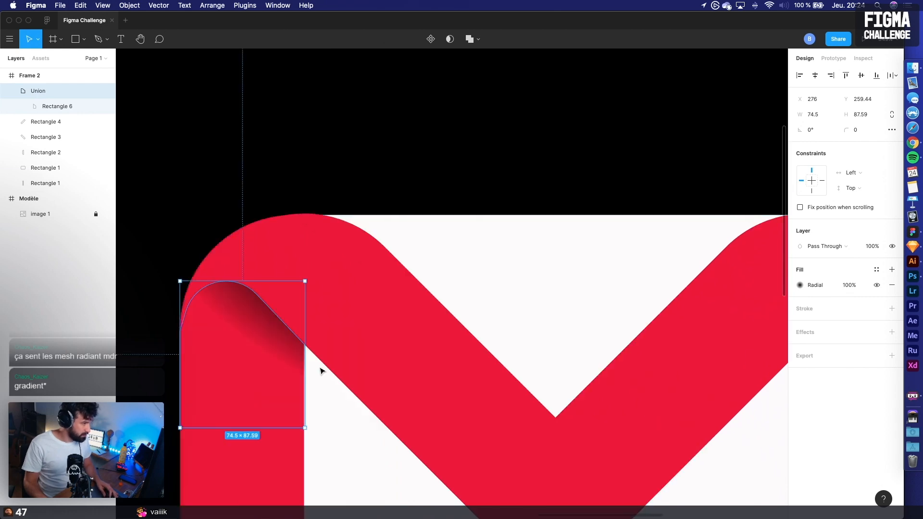
scroll(380, 366, down, 3)
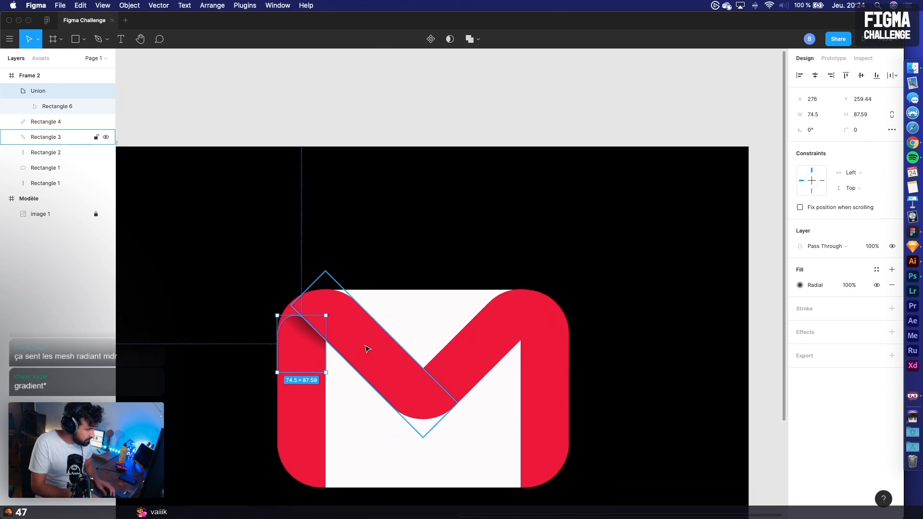
Turn the left fold shadow into a component and place a copy of it over the right strip at X 657
key(super+shift+k)
key(Escape)
key(super+alt+k)
drag(298, 351, 546, 353)
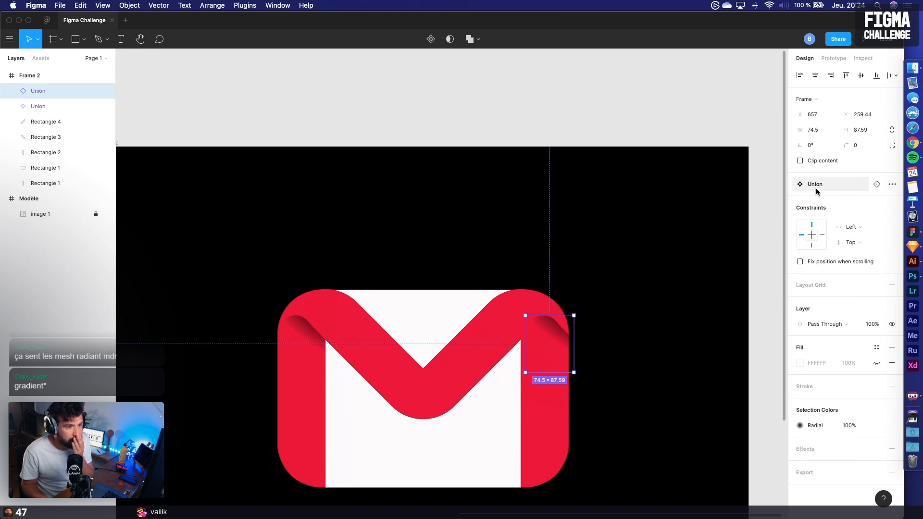
Flip the copied fold shadow horizontally so it mirrors the left one at its original size
drag(574, 335, 526, 337)
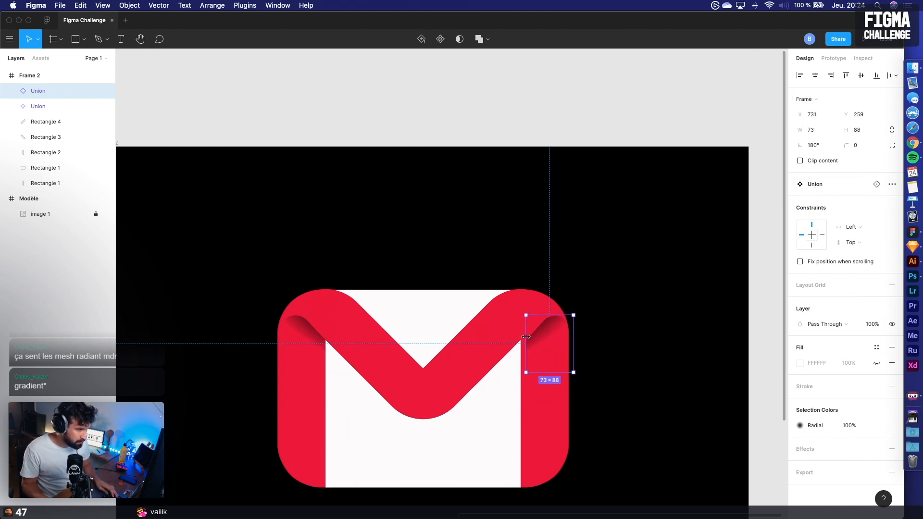
key(super+z)
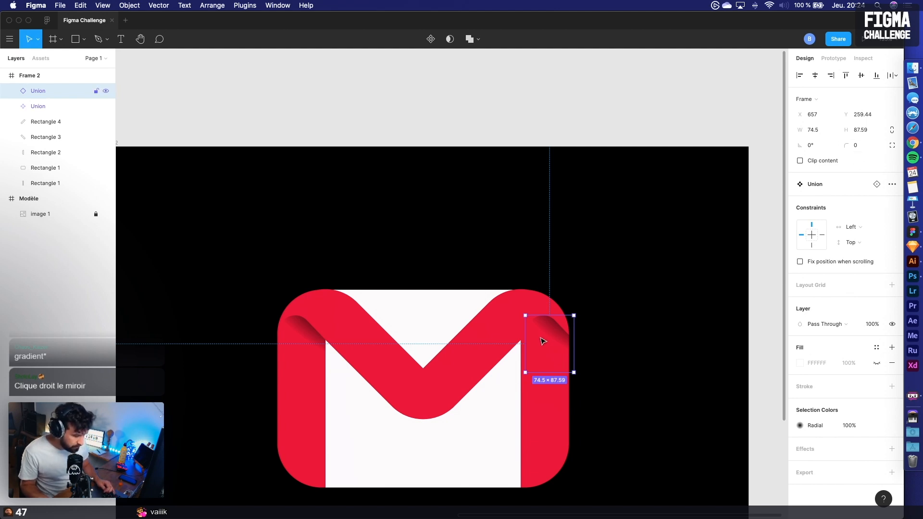
right_click(528, 320)
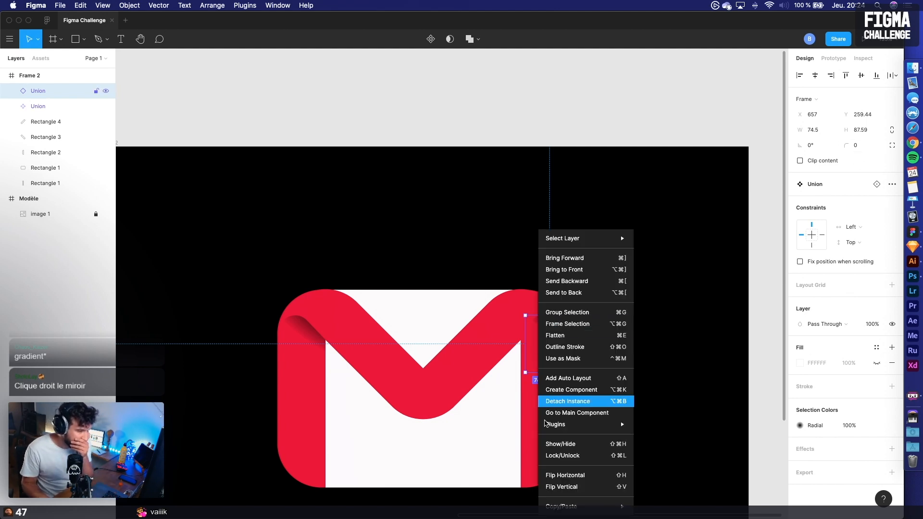
click(571, 475)
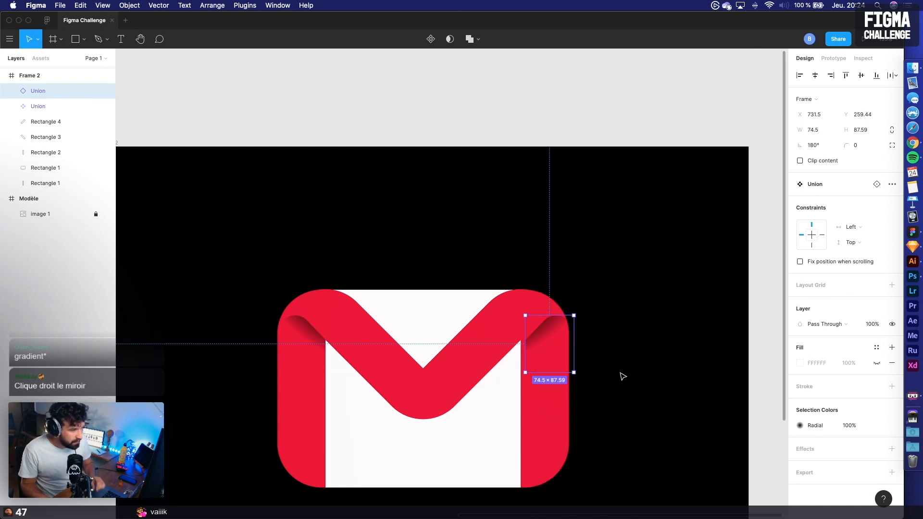
Move the mirrored shadow onto the right strip's fold at X 724.5, Y 259, against the underside of the diagonal bar
click(609, 374)
scroll(607, 372, up, 4)
scroll(609, 376, up, 2)
click(461, 314)
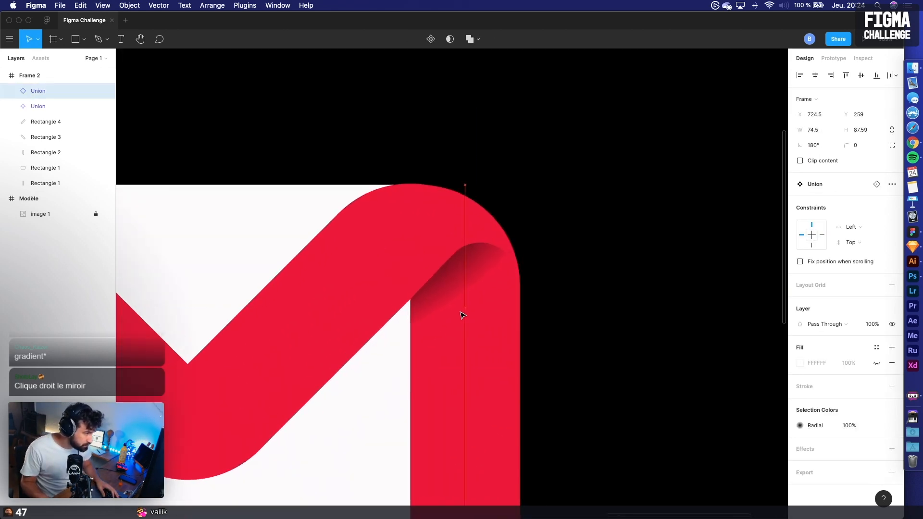
scroll(463, 315, down, 6)
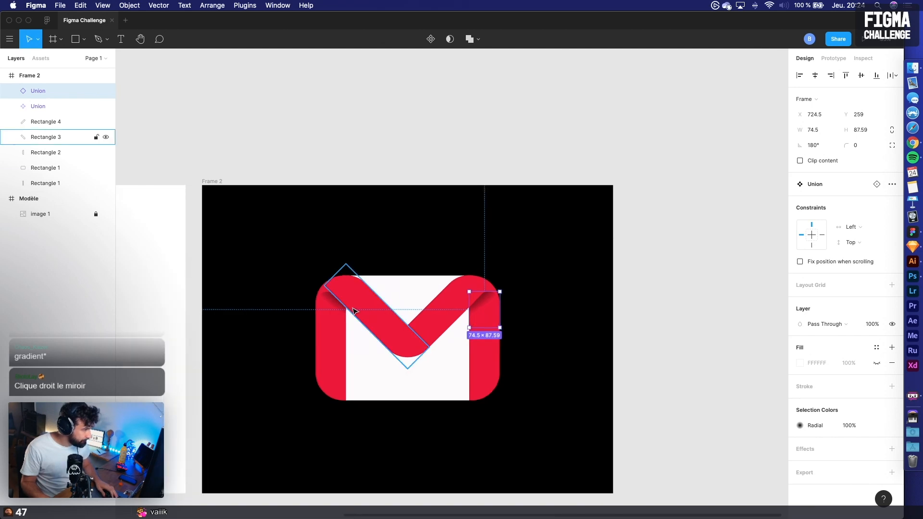
Examine both fold shadows up close, checking that the mirrored one lines up with the right strip's edges
shift+click(340, 311)
key(Escape)
click(475, 310)
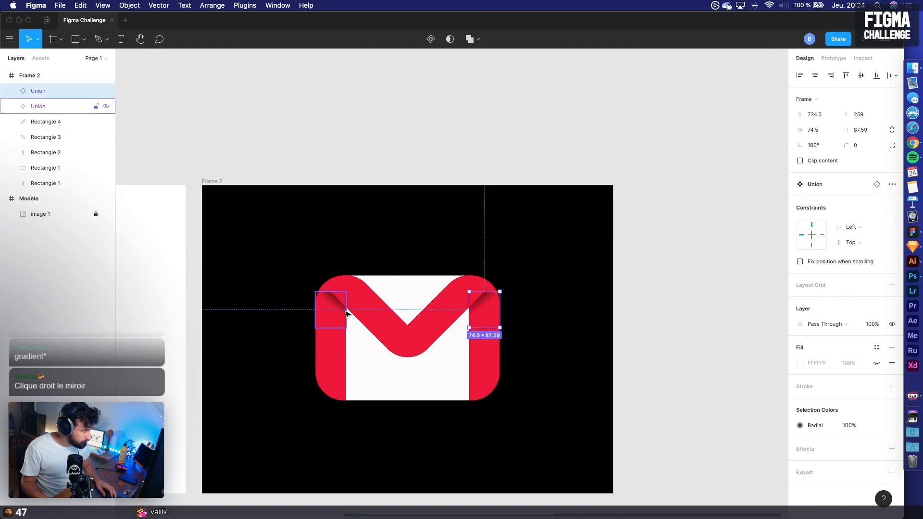
shift+click(343, 311)
click(563, 272)
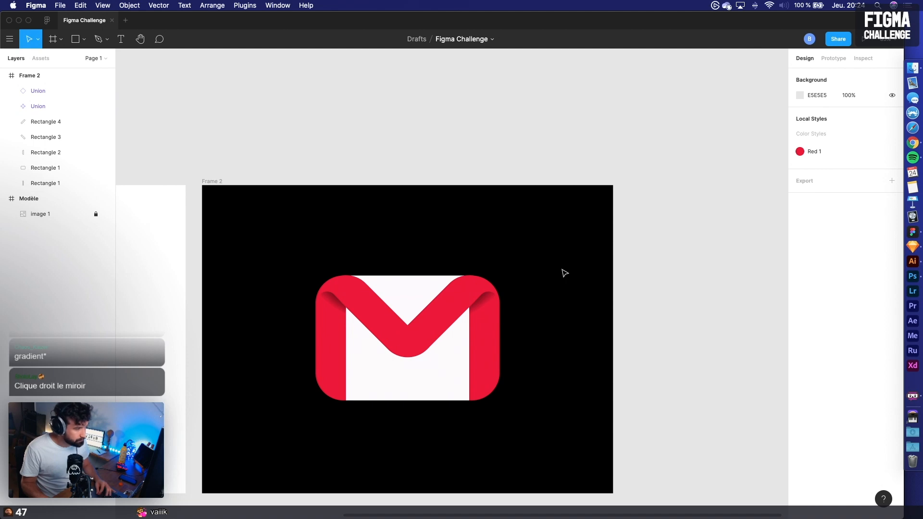
scroll(470, 330, up, 6)
click(356, 380)
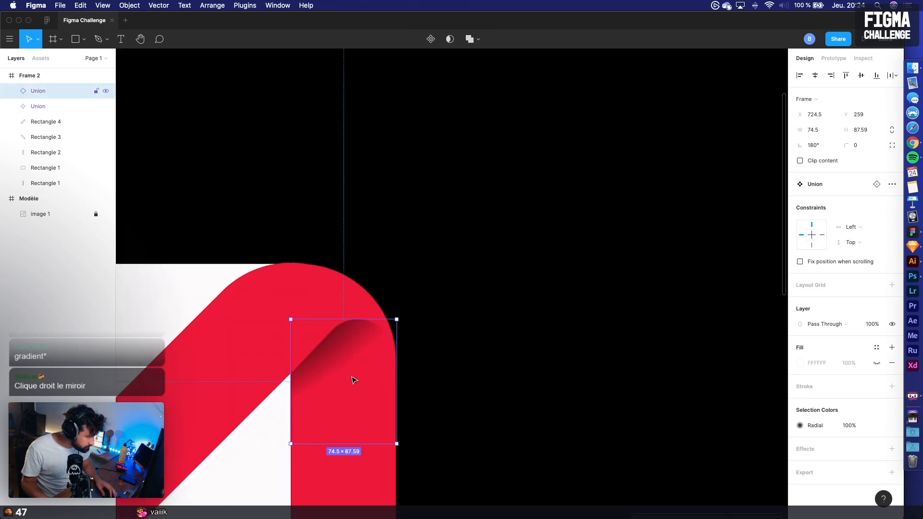
click(470, 349)
click(338, 371)
scroll(339, 372, up, 6)
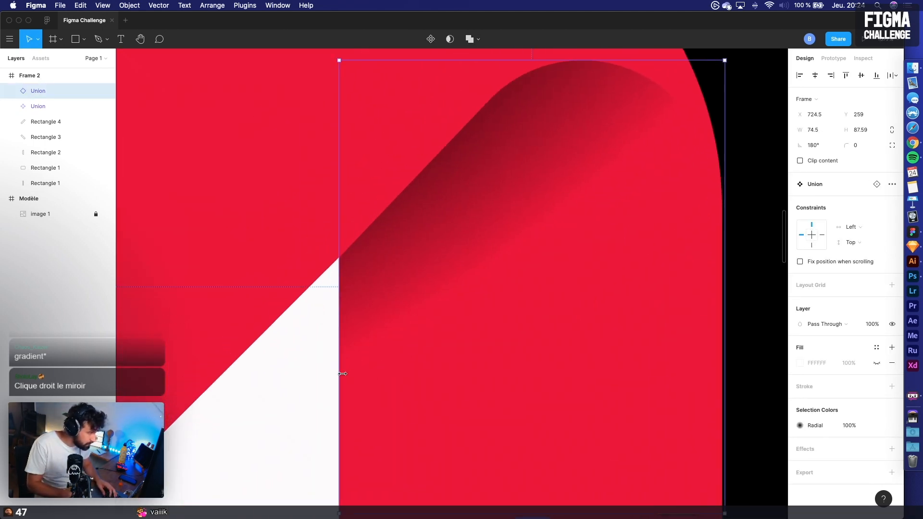
scroll(339, 372, down, 8)
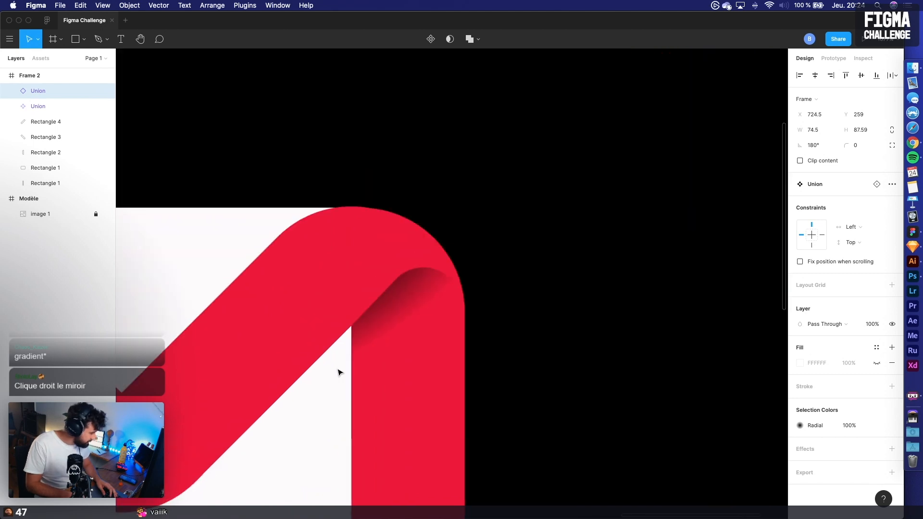
click(336, 390)
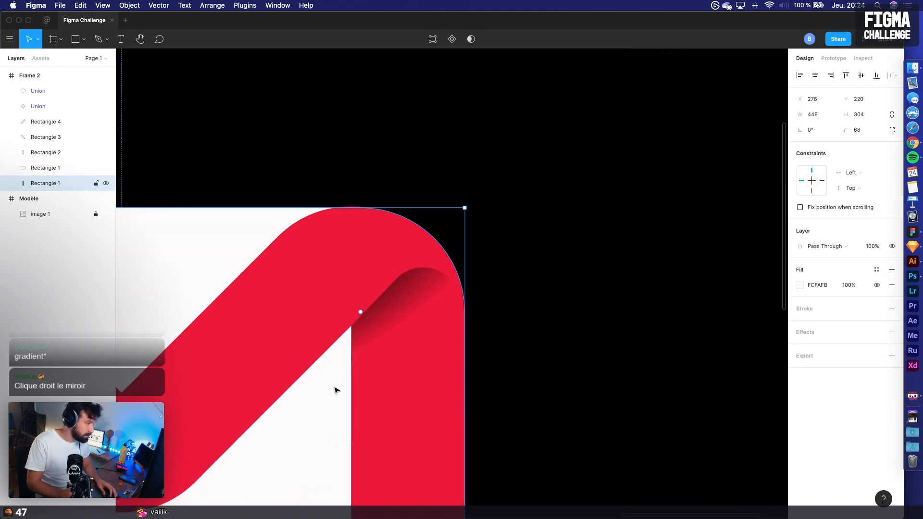
scroll(335, 390, down, 5)
Duplicate the two diagonal bars and both vertical strips together onto the empty canvas beside Frame 2
click(372, 321)
scroll(375, 323, left, 3)
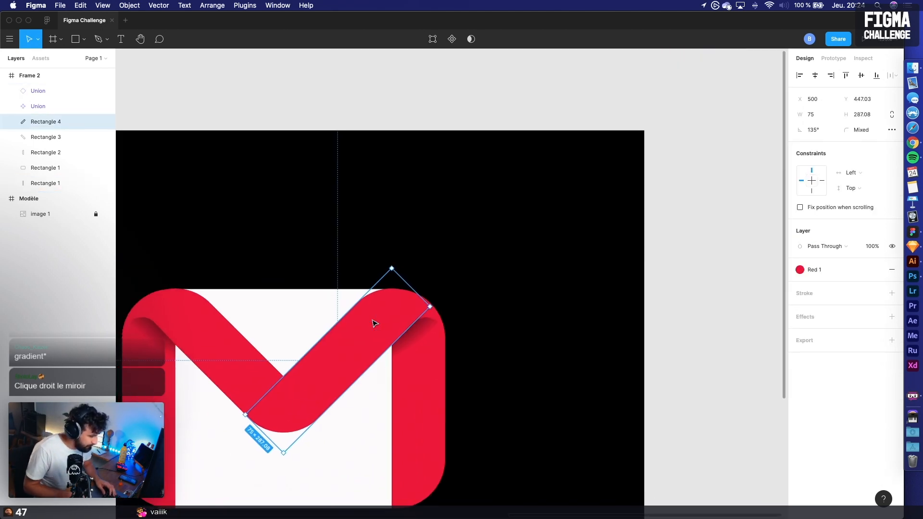
scroll(375, 324, down, 5)
scroll(375, 323, left, 3)
scroll(255, 331, up, 3)
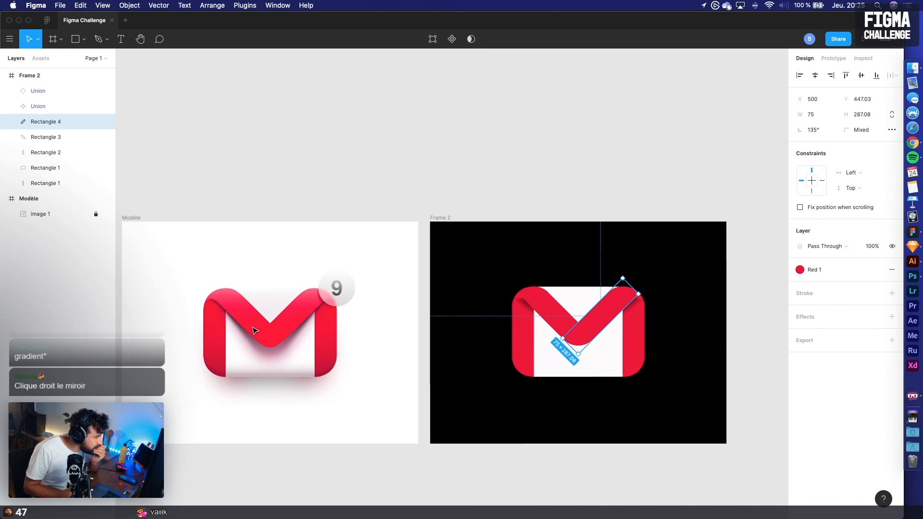
scroll(255, 331, right, 4)
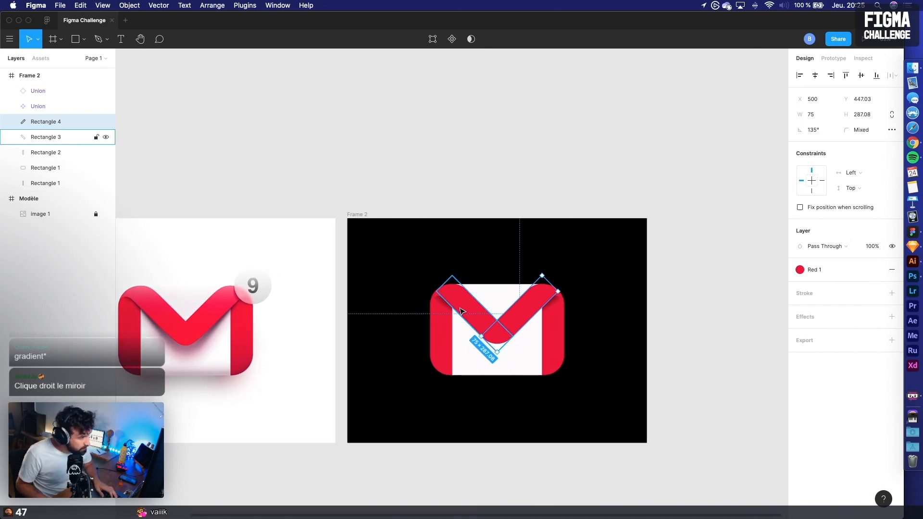
shift+click(461, 311)
shift+click(441, 359)
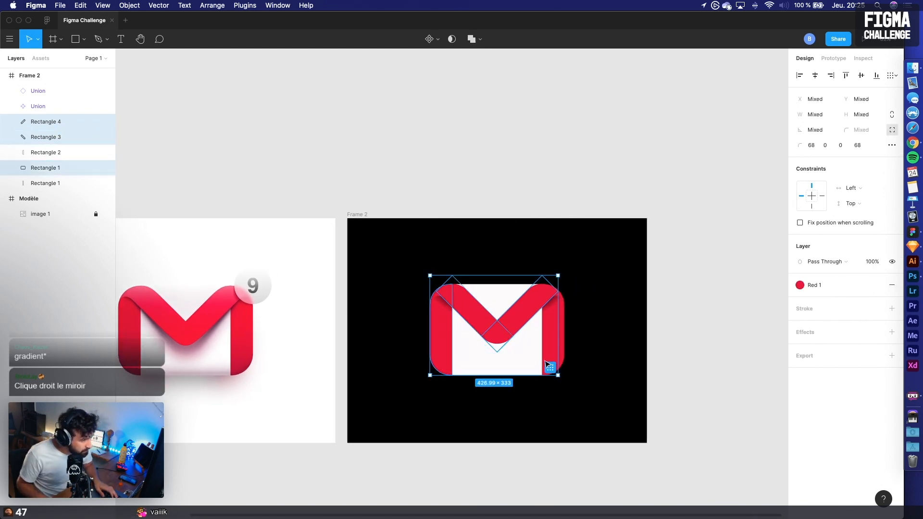
shift+click(548, 364)
scroll(529, 368, right, 4)
drag(478, 373, 769, 373)
click(737, 433)
Unite the two diagonal bars of the copied M beside Frame 2 into one shape
scroll(738, 433, right, 5)
click(540, 352)
shift+click(576, 335)
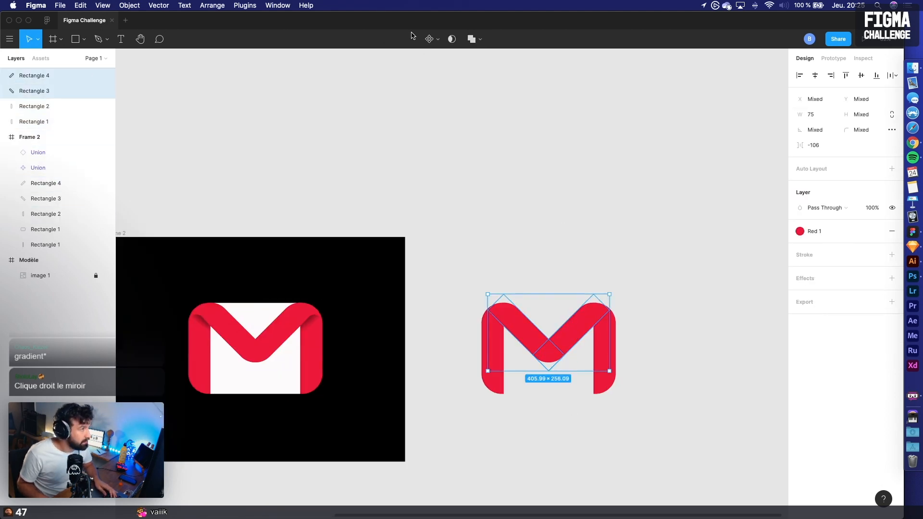
click(465, 38)
click(498, 119)
click(489, 310)
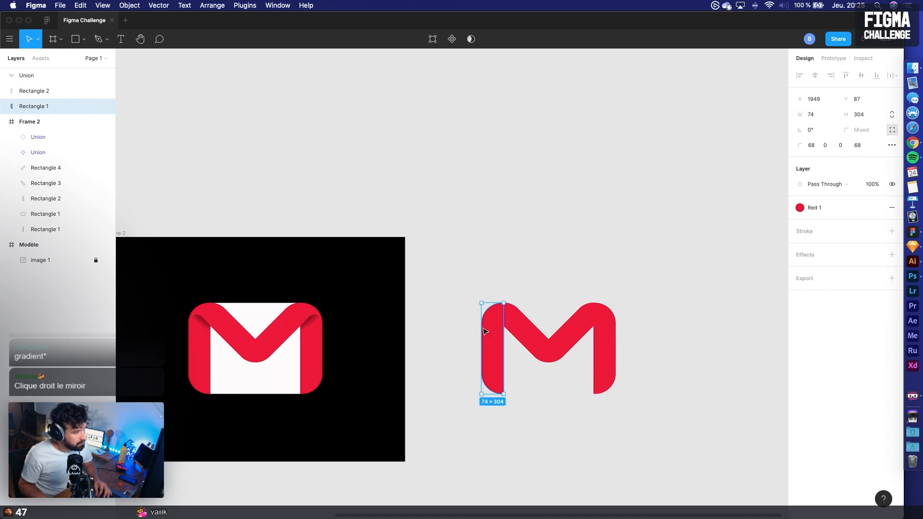
Duplicate both fold shadows from Frame 2 and place the copies on the two vertical strips of the copied M
scroll(513, 332, up, 3)
click(526, 353)
scroll(481, 402, left, 5)
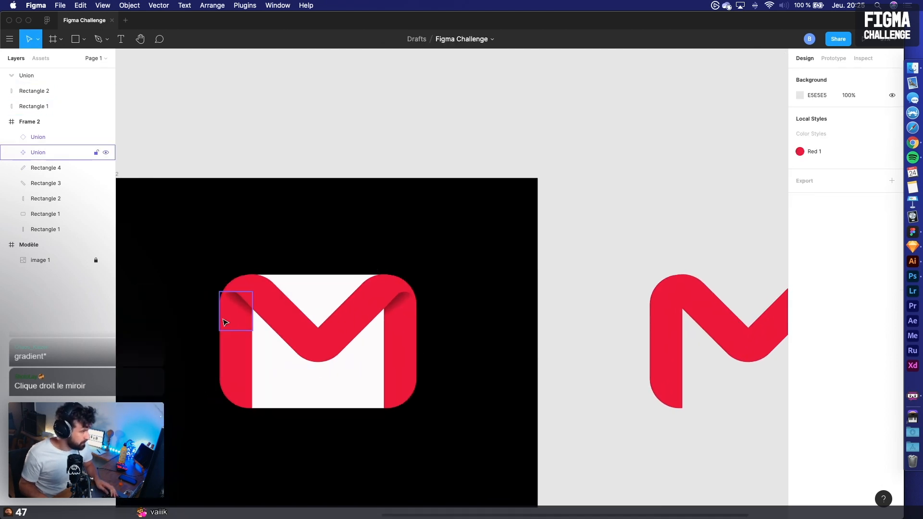
click(239, 316)
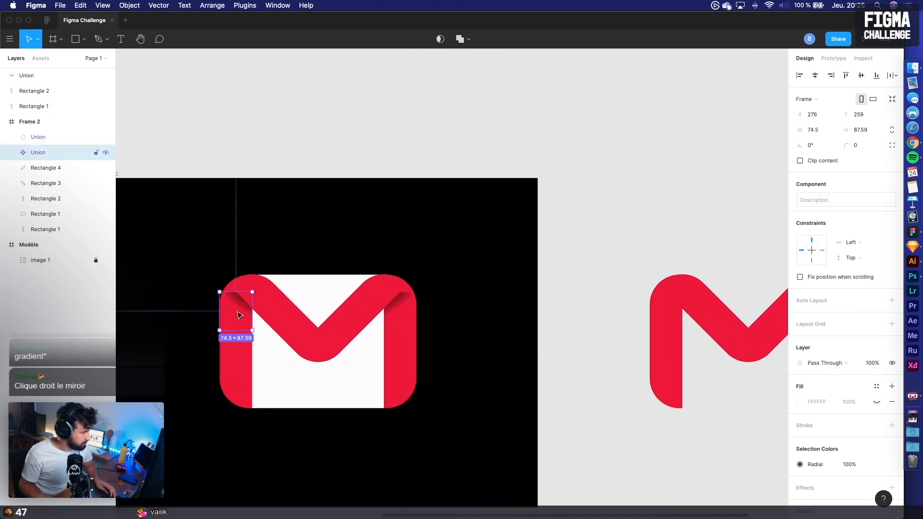
shift+click(406, 320)
drag(406, 325, 757, 337)
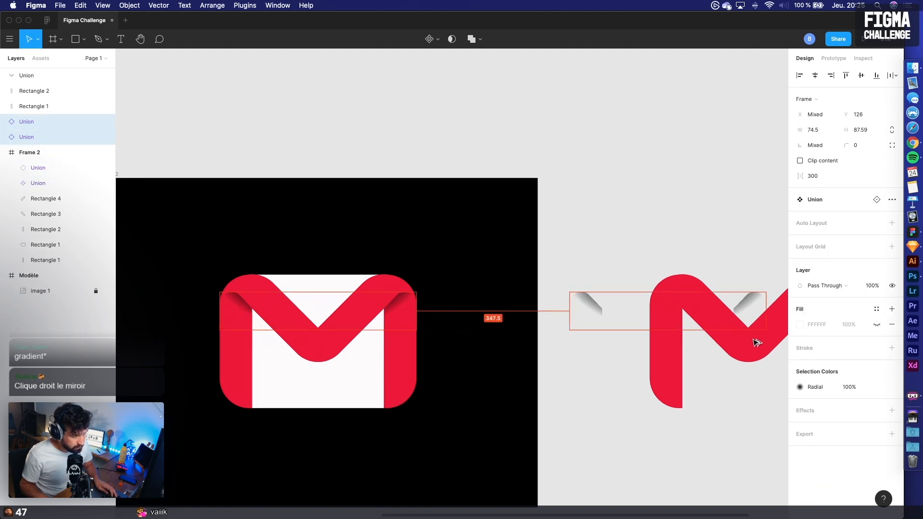
scroll(649, 346, right, 5)
drag(407, 315, 502, 333)
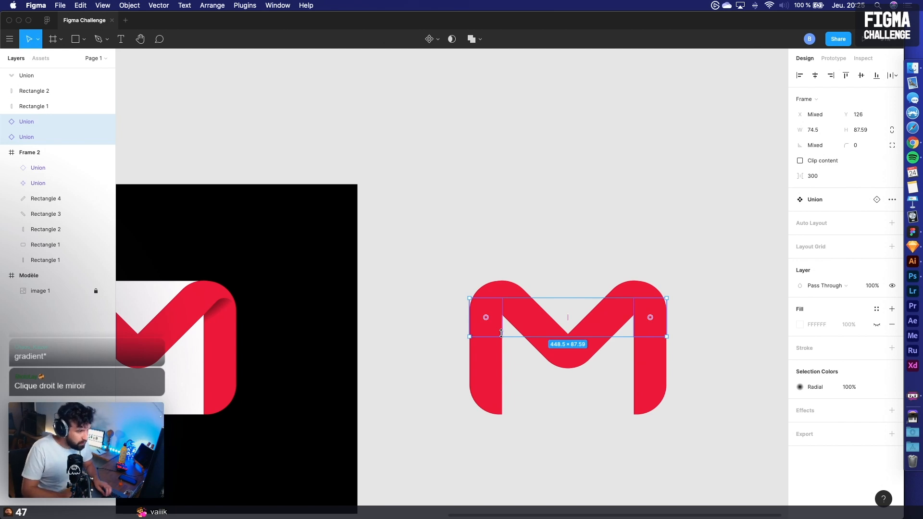
Bring the two copied fold shadows to the front, above the united diagonal bars
key(super+shift+Up)
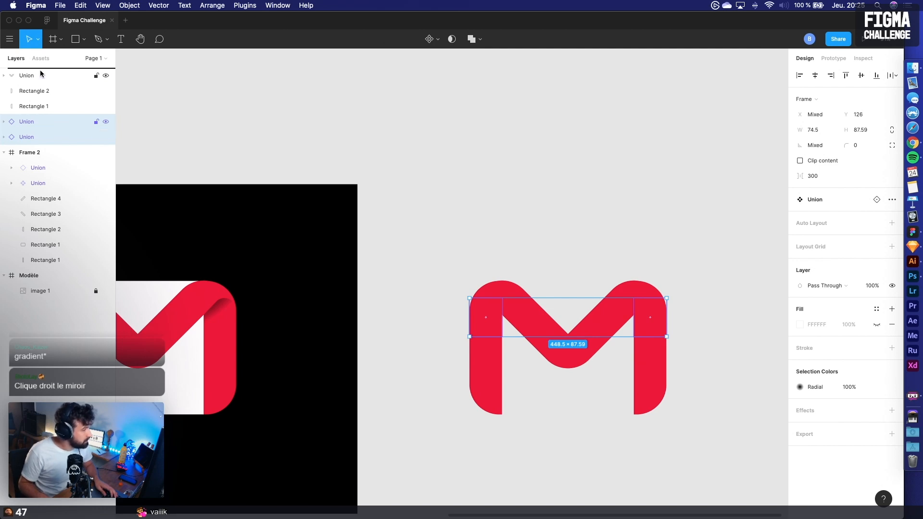
drag(40, 71, 40, 71)
click(406, 162)
drag(445, 191, 415, 153)
Detach the copied left fold shadow from its component and ungroup it down to the bare gray shape
click(453, 269)
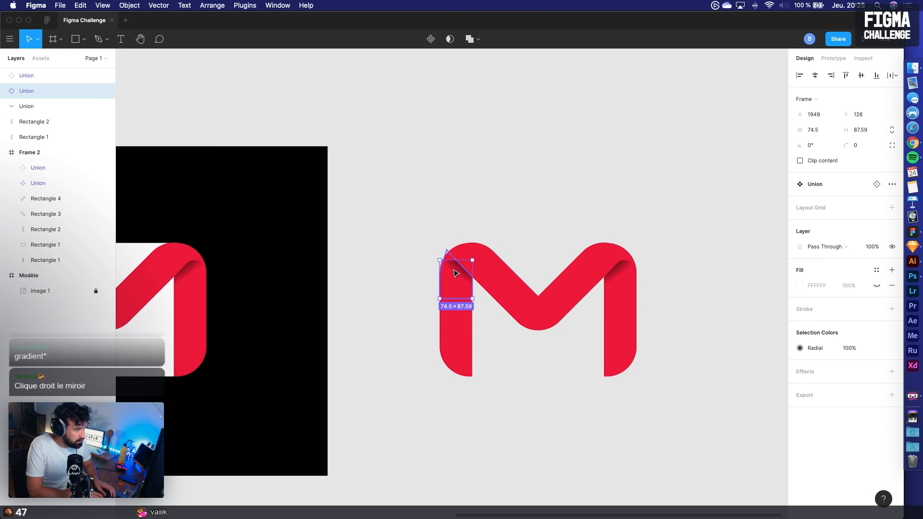
key(super+alt+b)
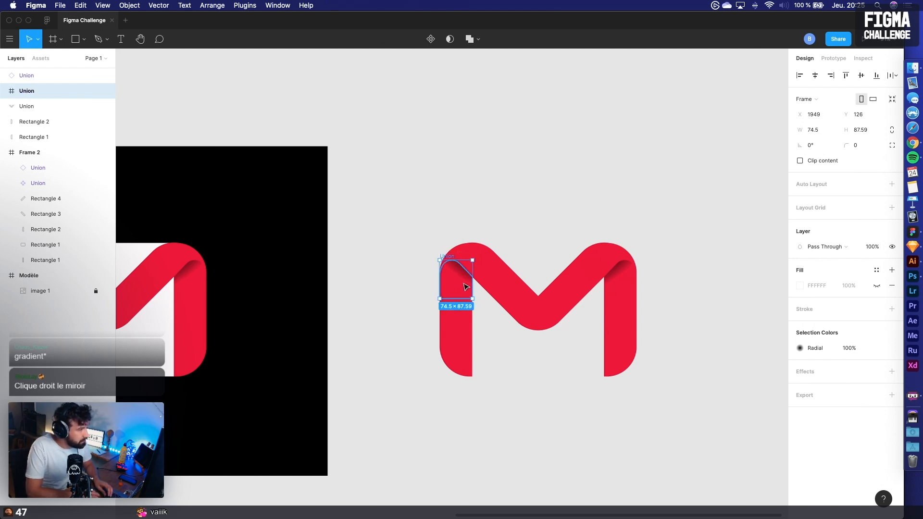
click(465, 286)
key(super+shift+g)
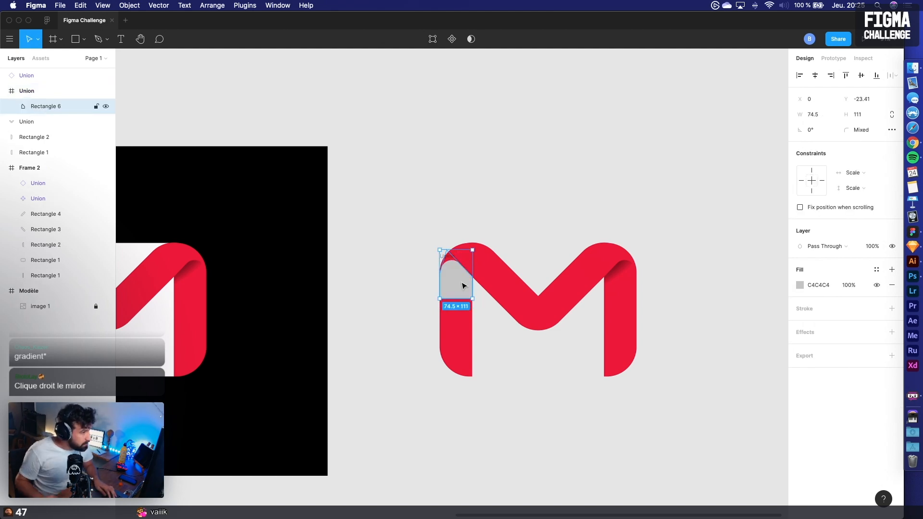
click(49, 96)
key(super+shift+g)
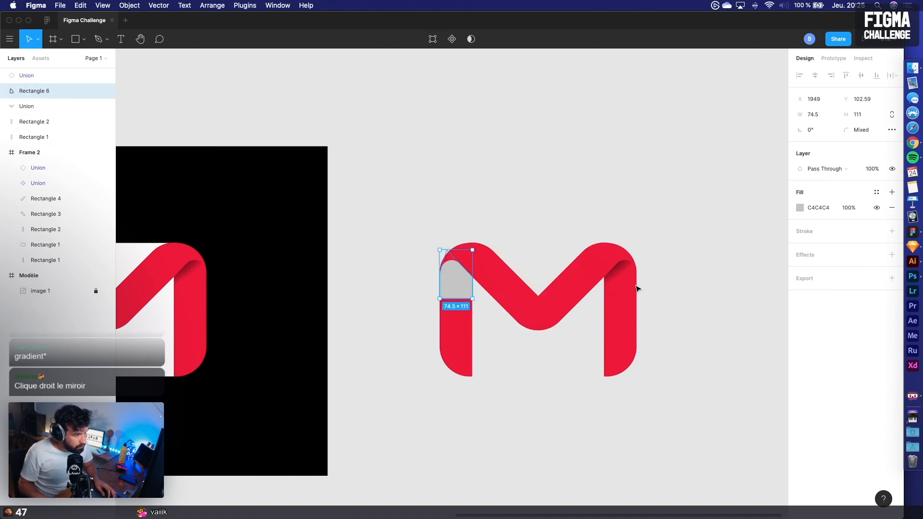
Delete the copied fold shadow on the M's right strip
click(621, 280)
scroll(623, 285, up, 5)
key(Delete)
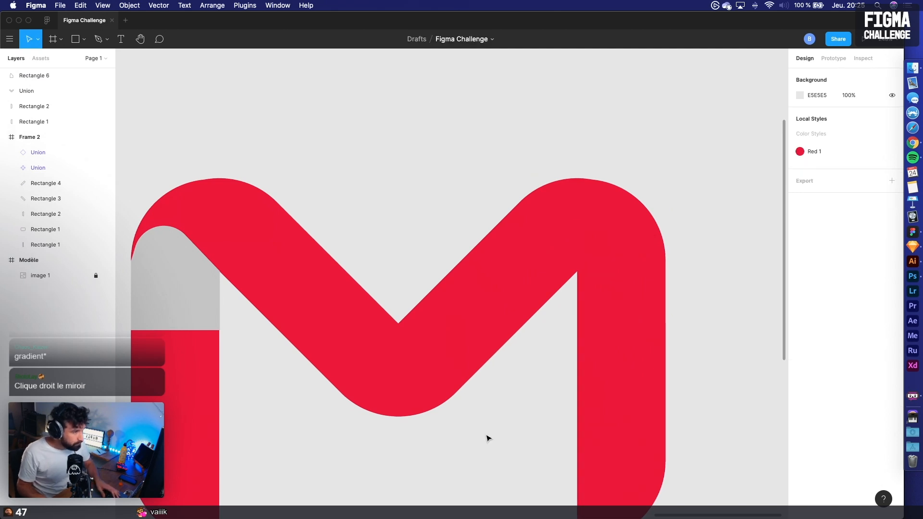
scroll(487, 438, left, 5)
click(334, 270)
shift+click(401, 228)
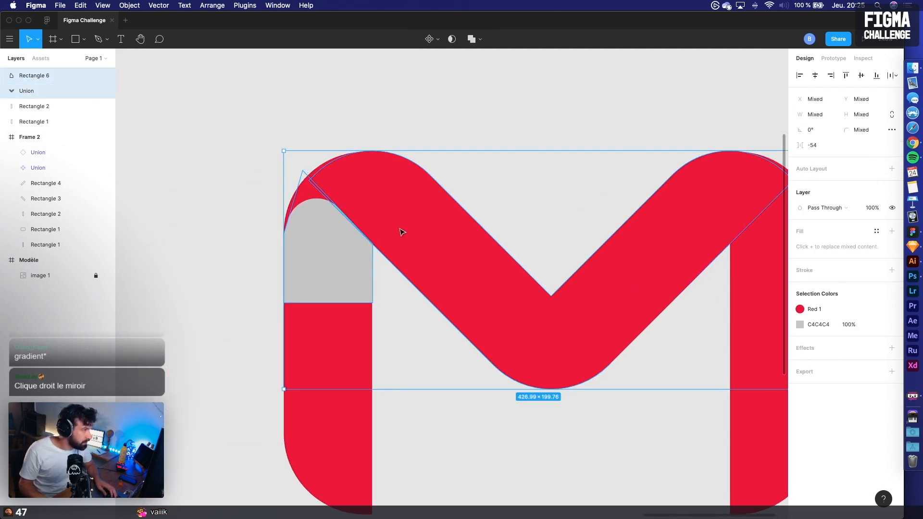
click(384, 130)
click(326, 186)
shift+click(315, 232)
Edit the gray shape's points, stretching its bottom edge below the left strip to a height of about 345
double_click(335, 286)
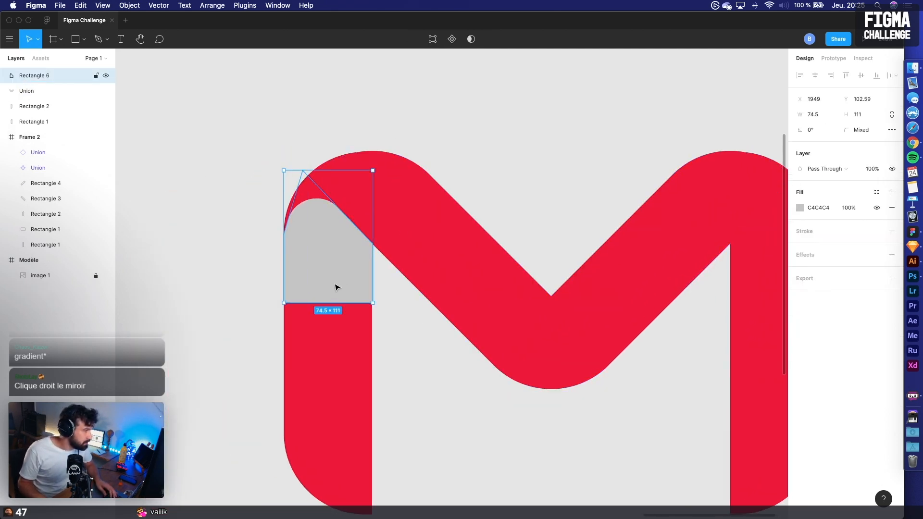
drag(251, 299, 374, 518)
drag(381, 428, 402, 305)
drag(431, 432, 293, 374)
click(293, 374)
scroll(337, 409, up, 5)
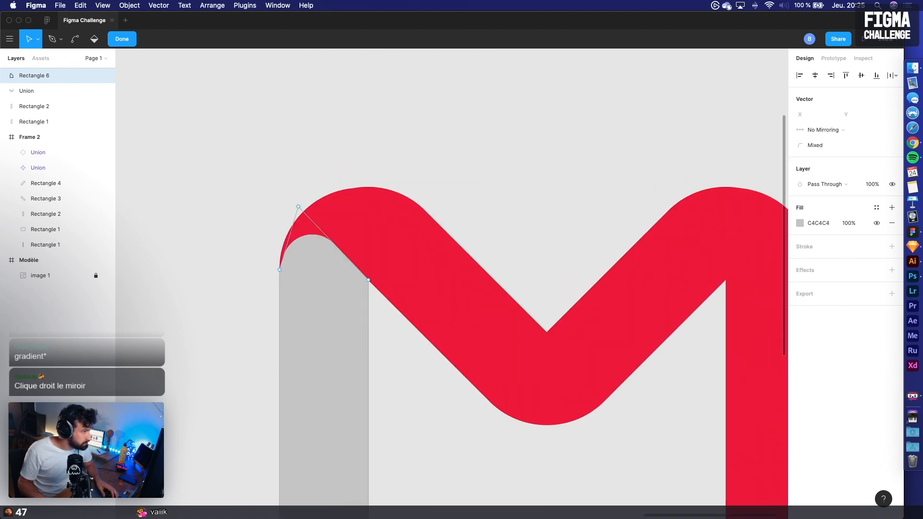
scroll(422, 425, down, 3)
scroll(462, 422, down, 3)
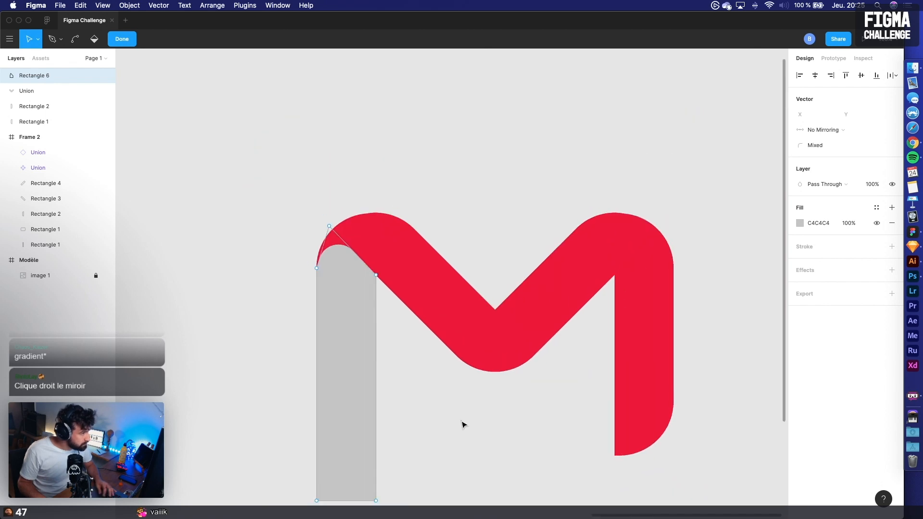
key(Escape)
Try to subtract the gray shape from the united diagonal bars
click(259, 290)
click(371, 315)
shift+click(394, 295)
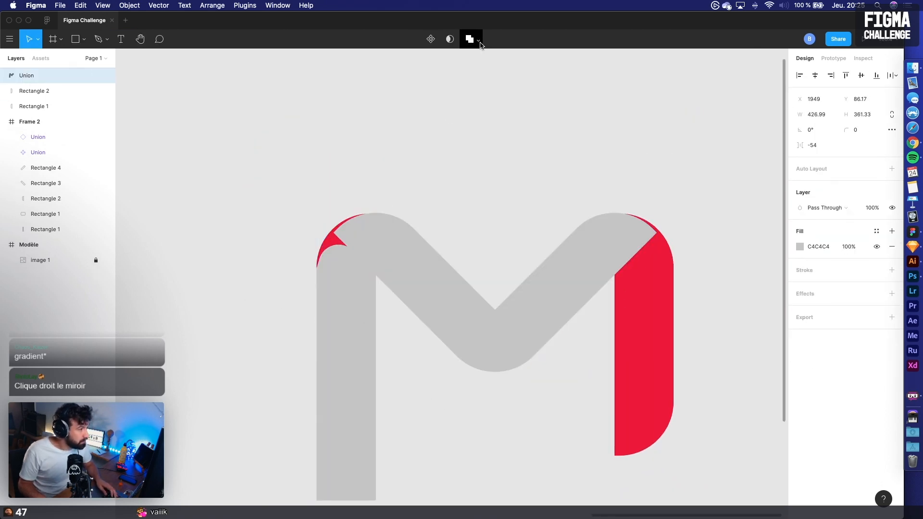
click(481, 40)
click(473, 72)
click(408, 161)
drag(413, 246, 466, 136)
key(ctrl+z)
key(ctrl+z)
key(super+z)
key(super+z)
drag(403, 287, 552, 184)
key(super+z)
Unite the diagonal bars and both vertical strips of the copied M into a single shape
click(654, 293)
shift+click(340, 246)
shift+click(405, 244)
click(471, 39)
click(435, 140)
drag(388, 270, 433, 139)
key(super+z)
Subtract the gray shape from the united M, cutting away the left strip below the fold
click(371, 256)
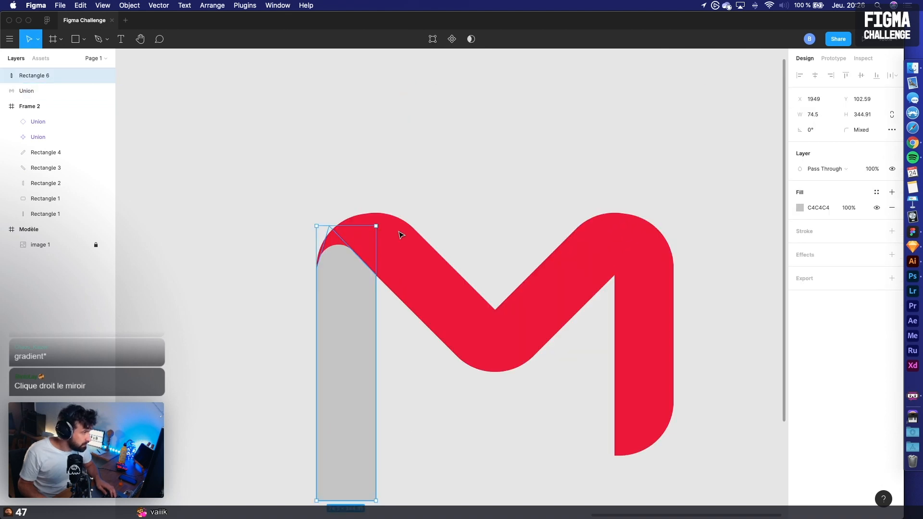
click(441, 143)
click(346, 279)
shift+click(414, 239)
click(478, 38)
click(482, 72)
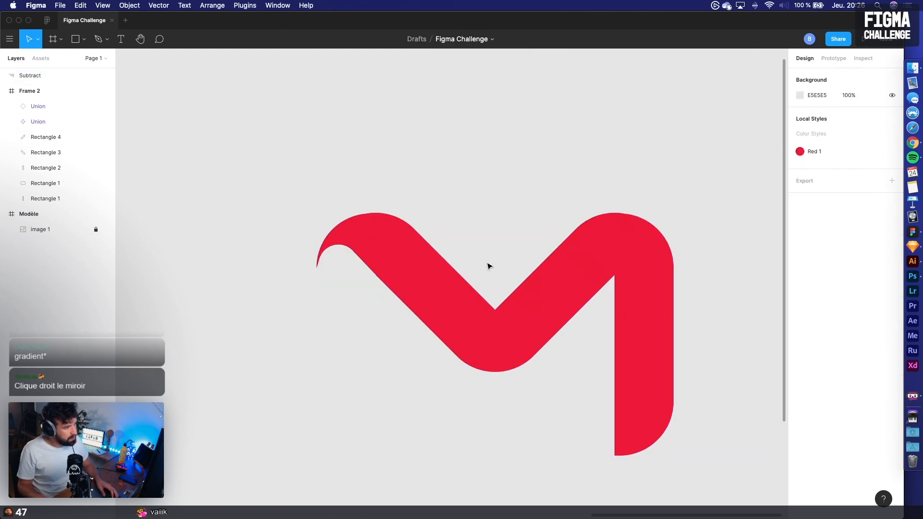
Paste a copy of the gray shape over the M's right strip and flip it horizontally
key(super+v)
drag(377, 293, 658, 308)
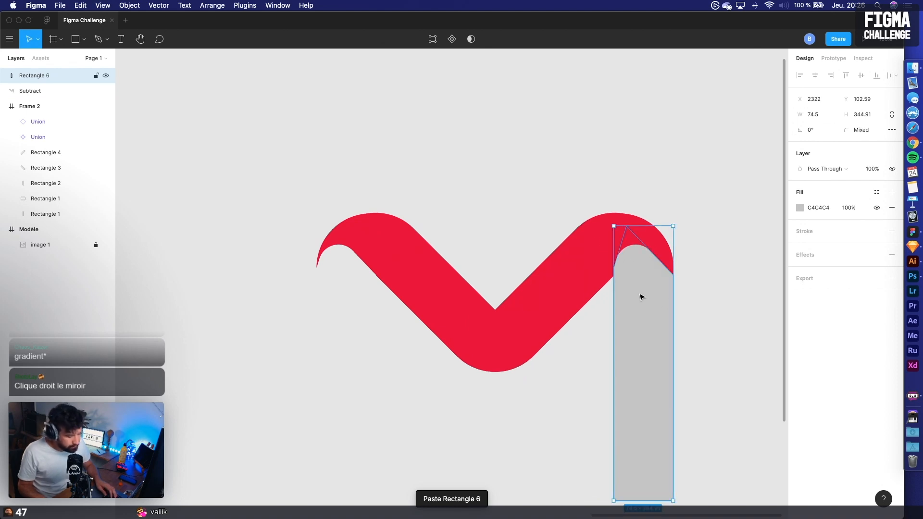
key(super+h)
click(910, 232)
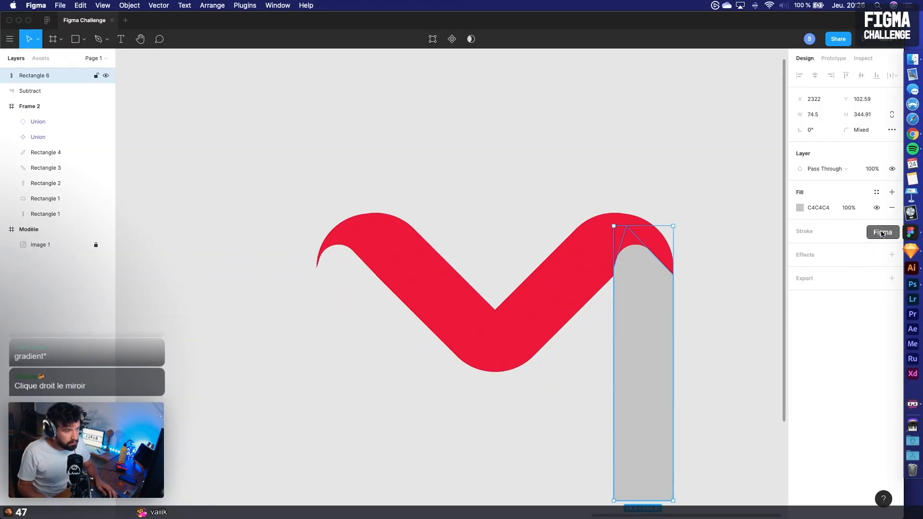
right_click(654, 319)
click(697, 476)
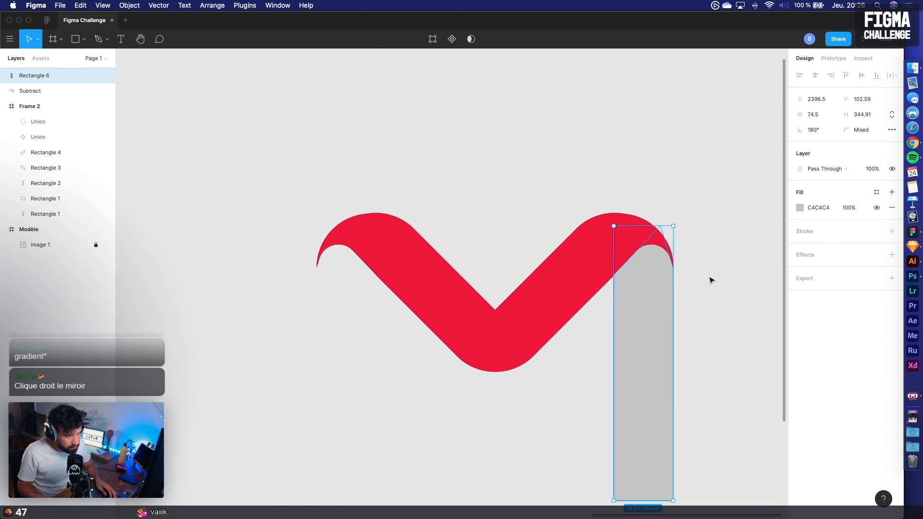
Align the flipped gray shape with the right edge of the M
click(716, 289)
scroll(656, 305, up, 5)
click(657, 303)
shift+click(586, 177)
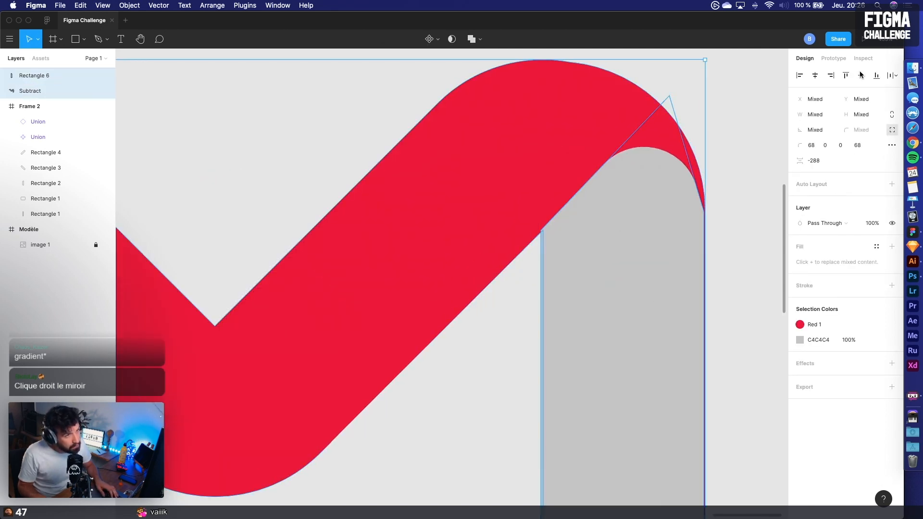
click(833, 78)
click(733, 192)
scroll(666, 264, down, 5)
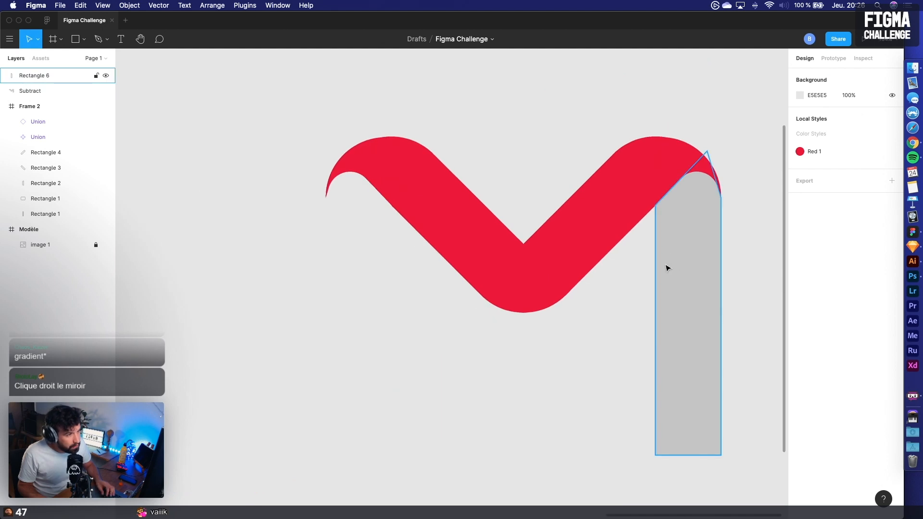
Move the gray shape's upper-left corner point to X 2323, Y 164, where it meets the diagonal bar's lower edge
click(692, 208)
scroll(685, 213, up, 8)
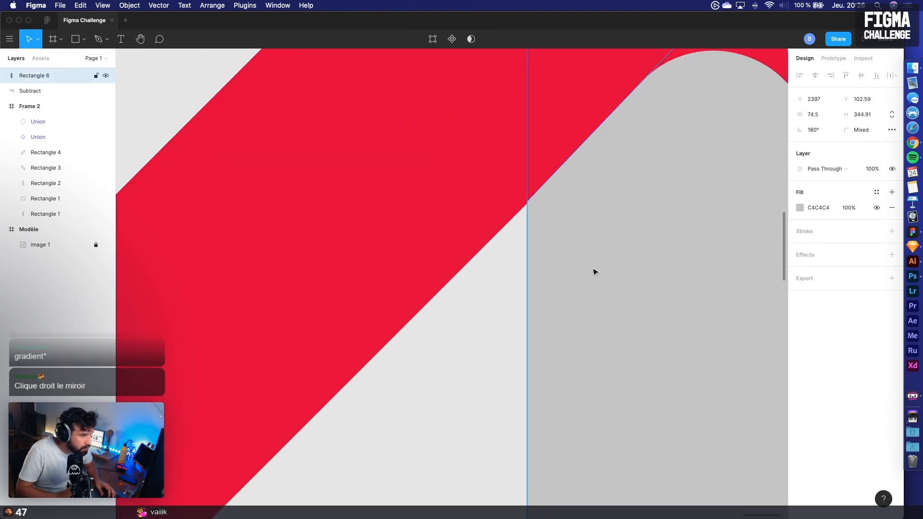
scroll(595, 272, up, 4)
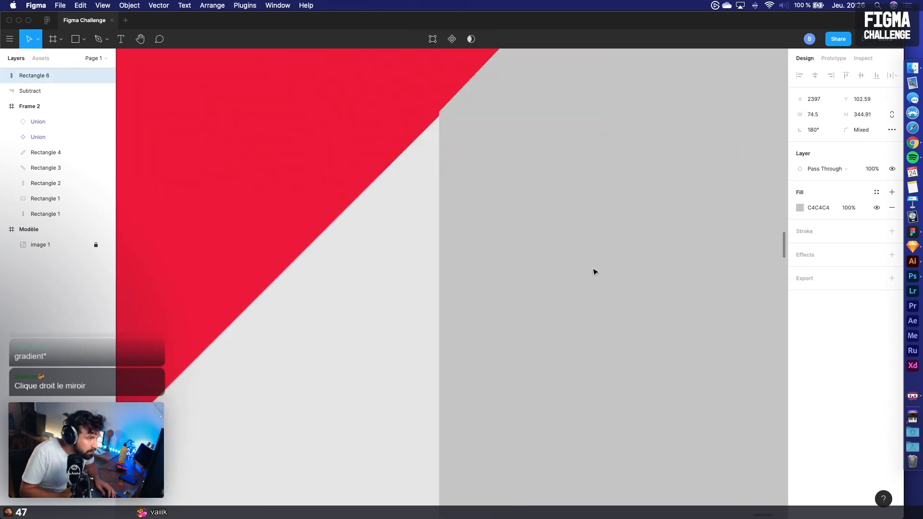
scroll(594, 273, up, 3)
scroll(468, 235, down, 2)
scroll(468, 235, up, 2)
drag(436, 220, 422, 190)
scroll(439, 220, up, 5)
scroll(438, 221, up, 3)
double_click(436, 204)
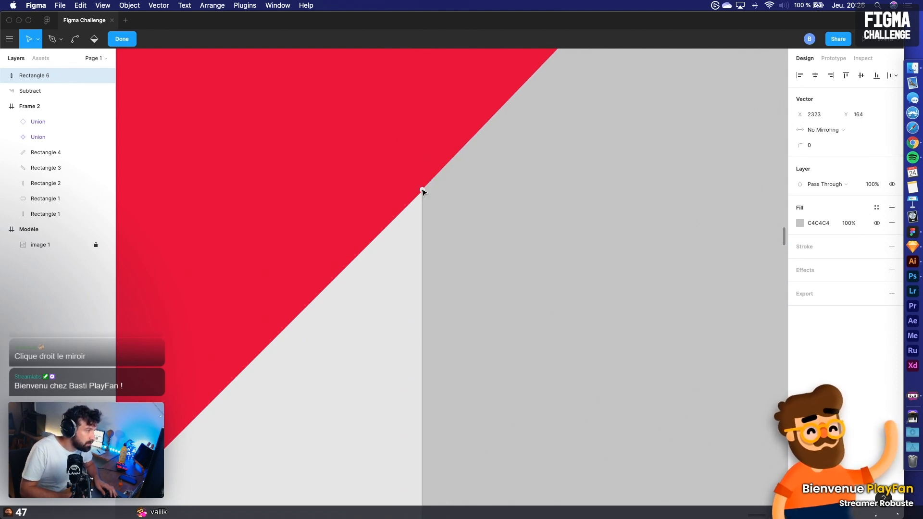
scroll(422, 189, down, 5)
scroll(404, 233, down, 3)
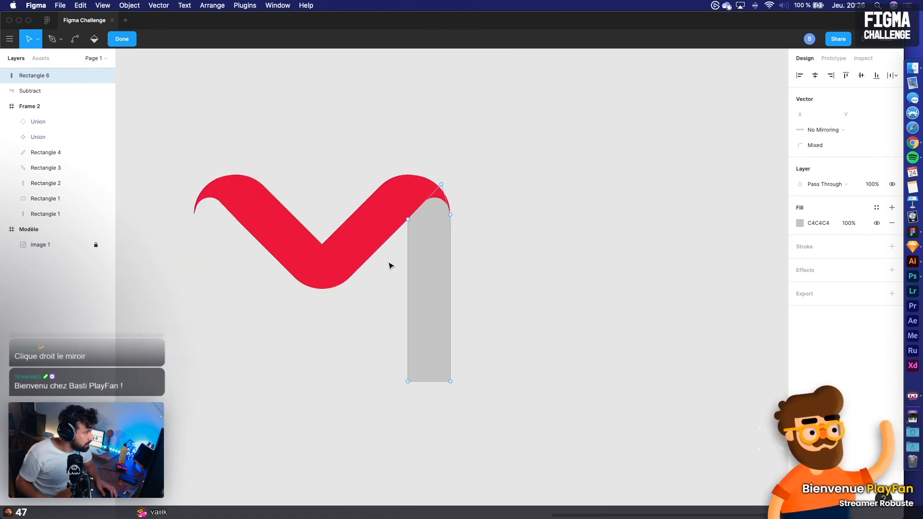
click(582, 189)
Subtract the flipped gray shape from the M, leaving only the V-shaped ribbon with curled ends
click(411, 231)
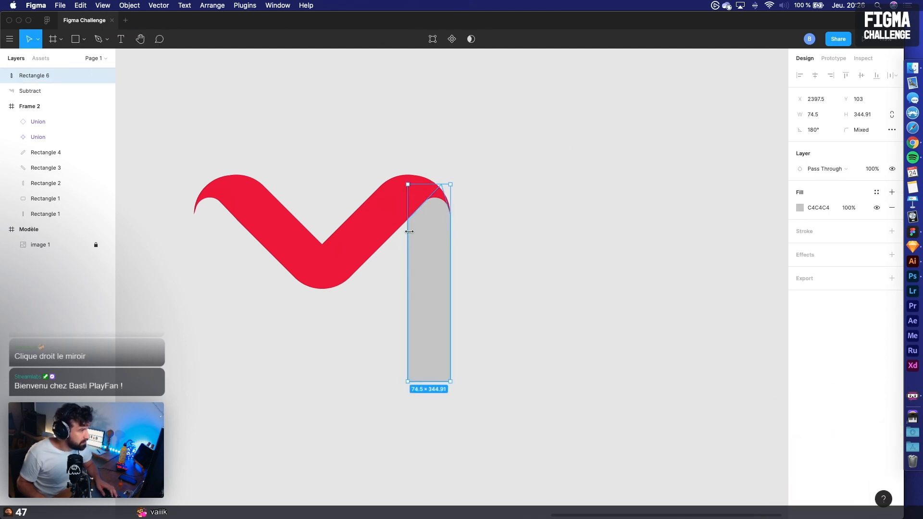
shift+click(400, 218)
click(477, 41)
click(487, 72)
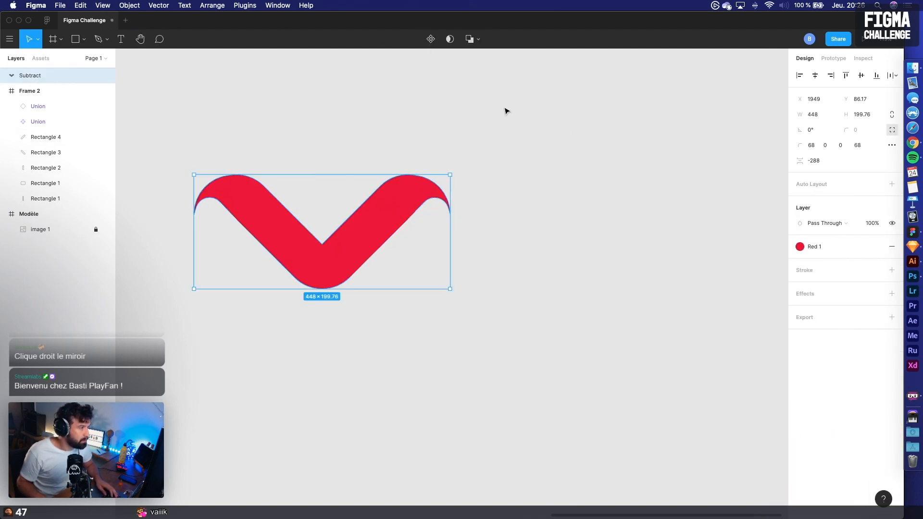
click(536, 195)
Move the two original diagonal bars above Frame 2 and put the cut-out ribbon in their place on the envelope
scroll(538, 199, down, 5)
drag(537, 200, 720, 187)
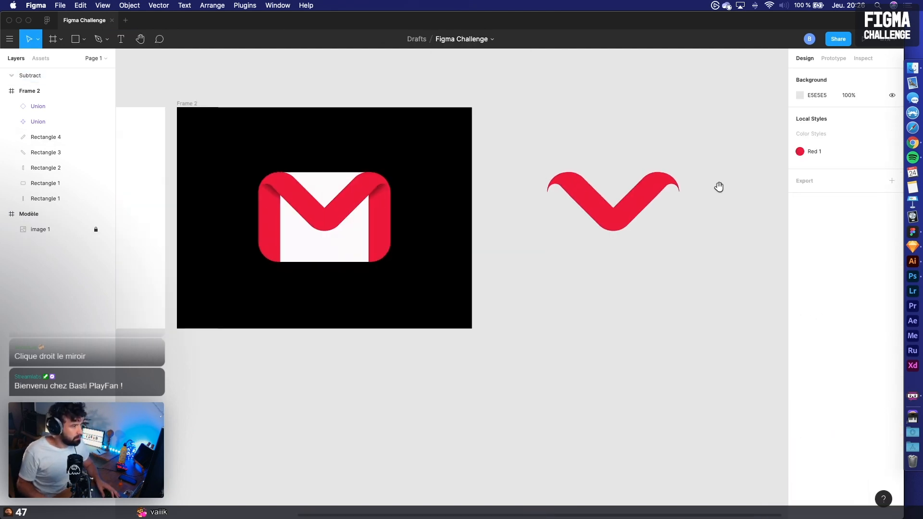
click(330, 201)
shift+click(326, 196)
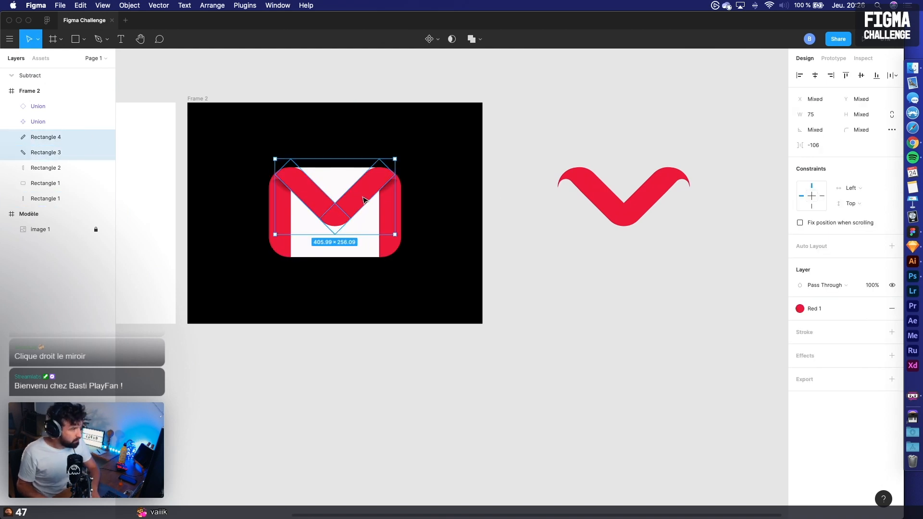
drag(361, 199, 356, 60)
key(Escape)
drag(564, 194, 304, 194)
click(521, 178)
Draw a small rectangle about 43 × 27 in the Modèle frame, above the icon's left fold
scroll(517, 178, down, 4)
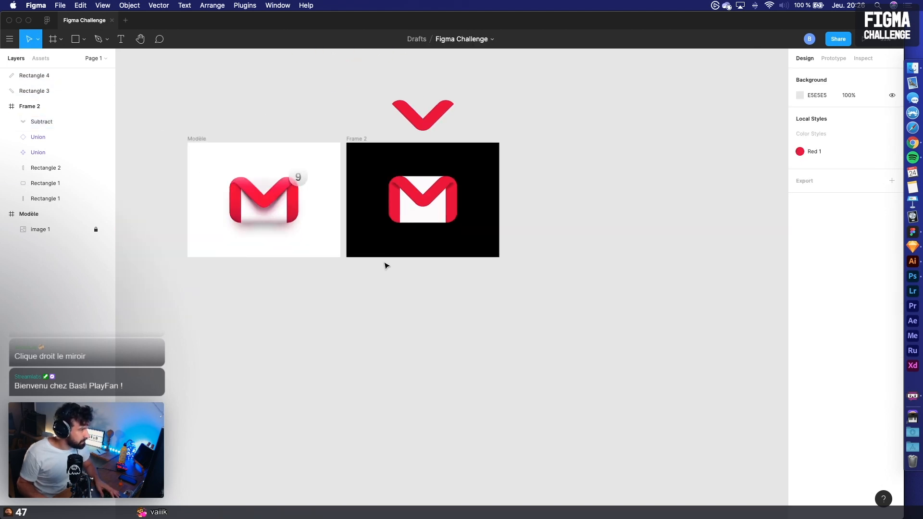
drag(348, 290, 488, 370)
scroll(489, 369, up, 8)
drag(357, 297, 586, 518)
drag(478, 358, 567, 484)
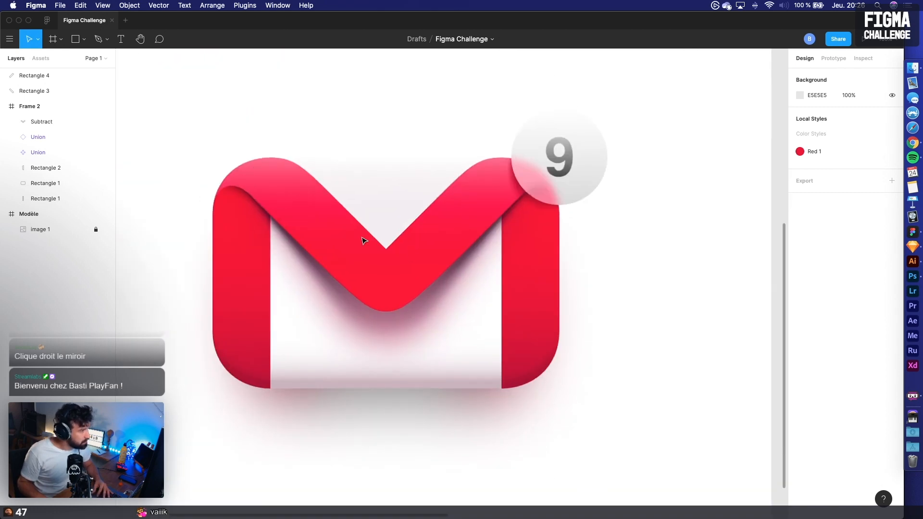
key(r)
drag(282, 97, 314, 118)
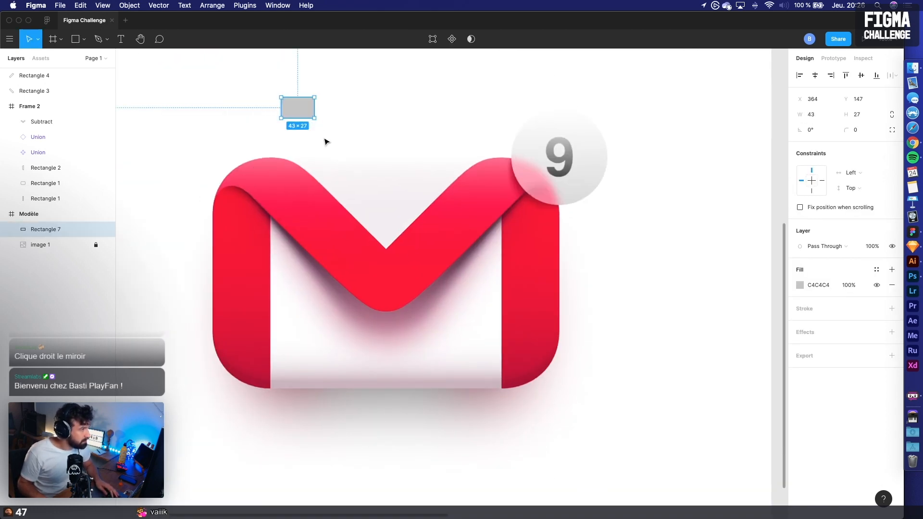
Fill the small rectangle with the light pink FF6C8C sampled from the Modèle icon's left fold and move it beside the icon
click(800, 286)
click(687, 412)
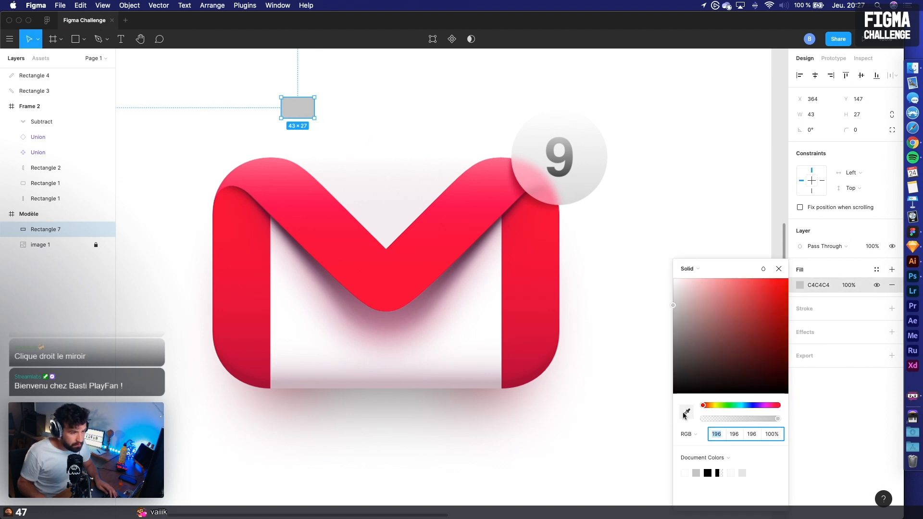
click(277, 155)
drag(306, 109, 696, 204)
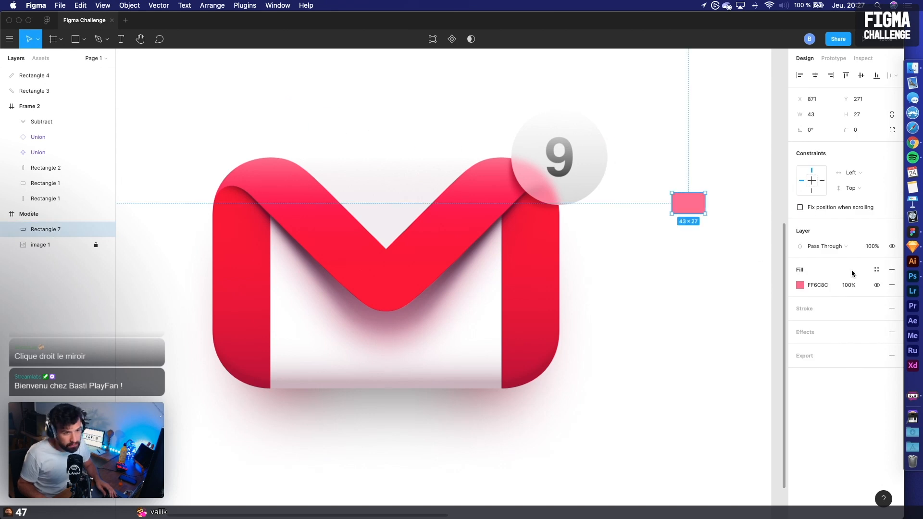
Save the small rectangle's pink fill as a new color style named Light
click(877, 270)
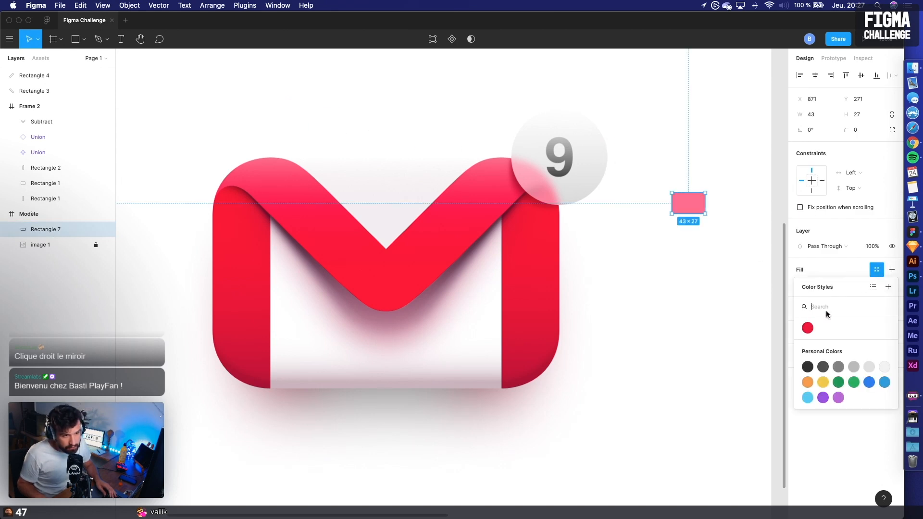
click(890, 288)
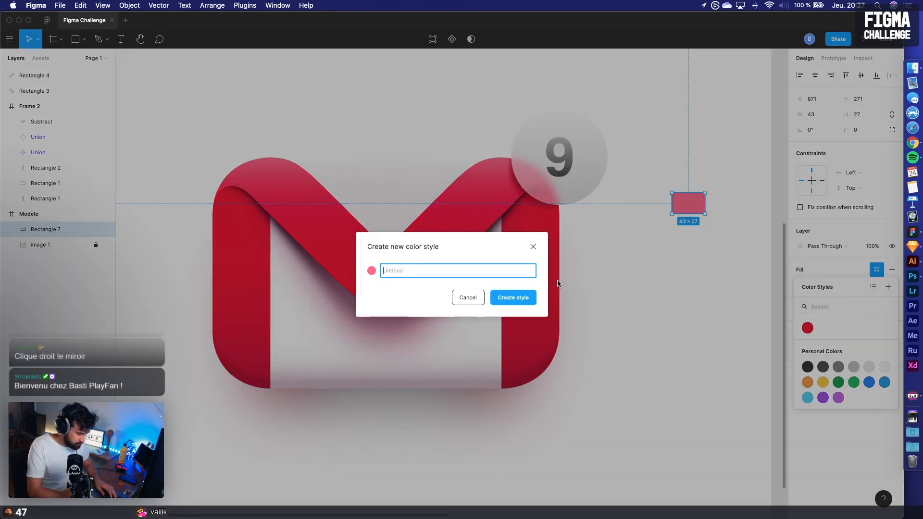
text(Light)
click(514, 298)
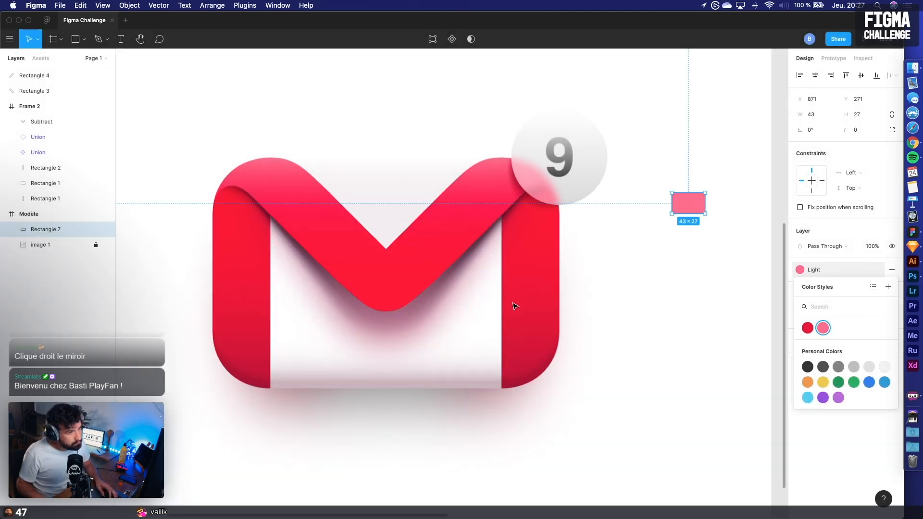
Move the pink swatch rectangle into Frame 2, above the envelope
click(701, 225)
scroll(701, 225, down, 3)
scroll(701, 225, down, 3)
drag(457, 245, 662, 188)
Replace the V ribbon's Red 1 style with a solid EF0038 fill sampled from the envelope's right side bar
click(673, 229)
scroll(674, 229, up, 3)
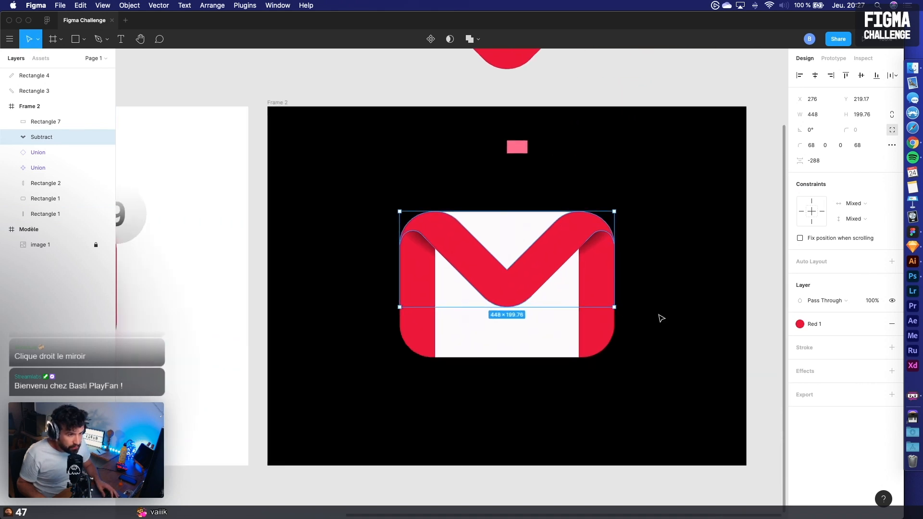
click(892, 328)
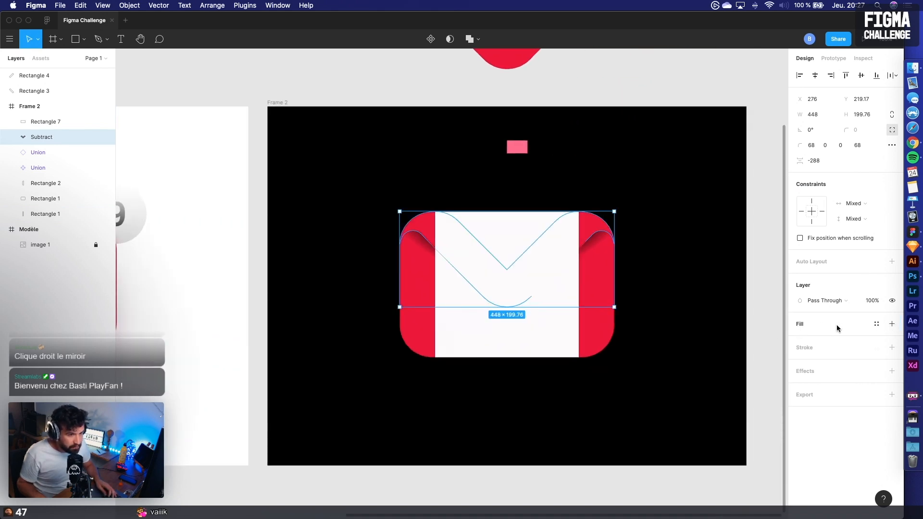
click(892, 323)
click(799, 341)
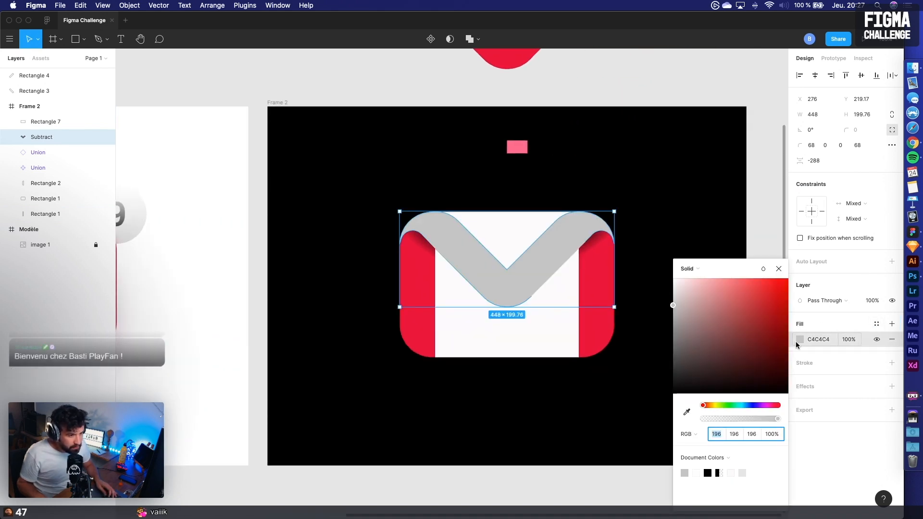
click(687, 412)
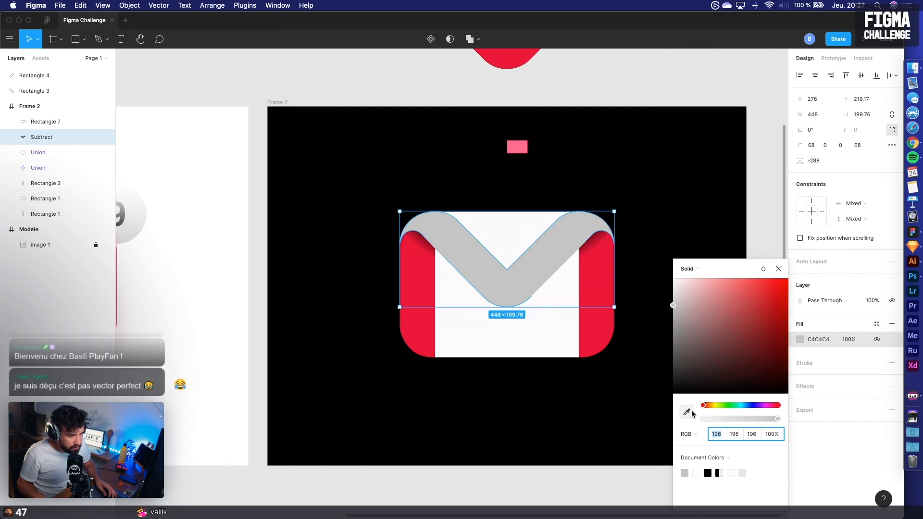
click(601, 316)
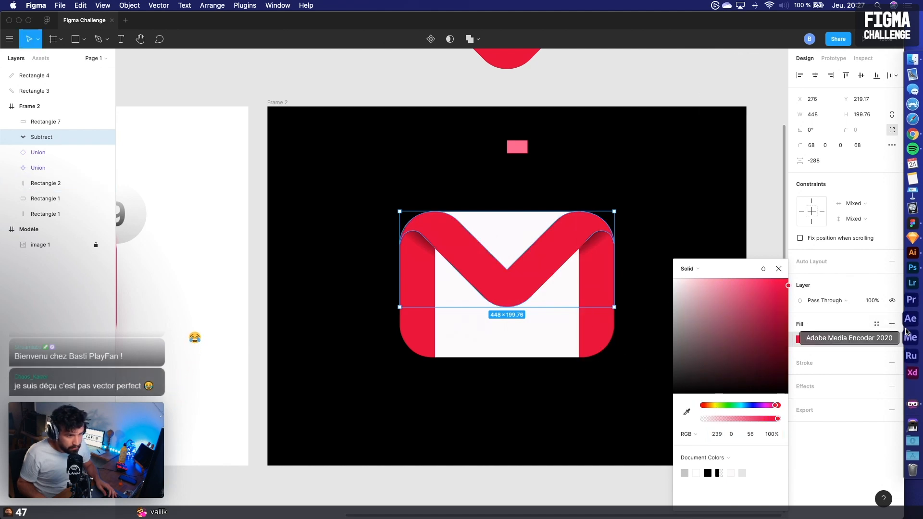
Add a linear gradient fill over the ribbon's red and color its start stop with the pink sampled from the swatch
click(893, 324)
click(800, 340)
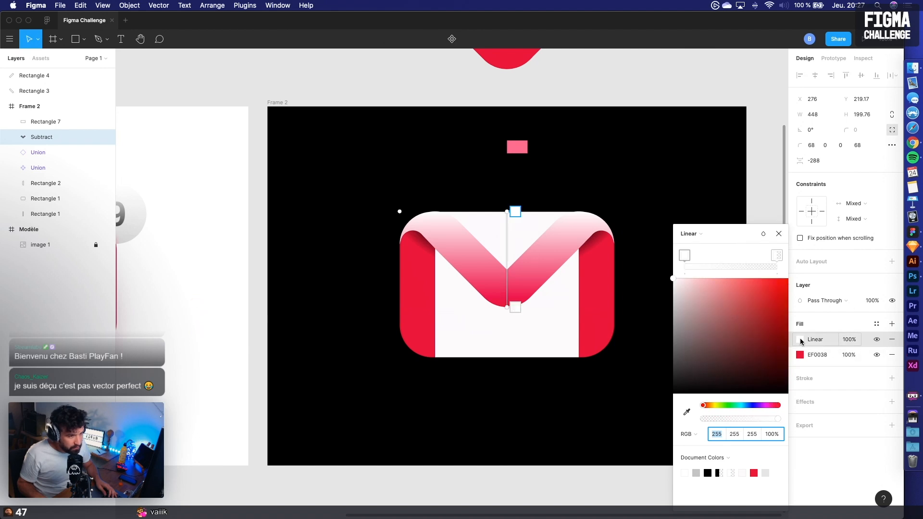
click(686, 260)
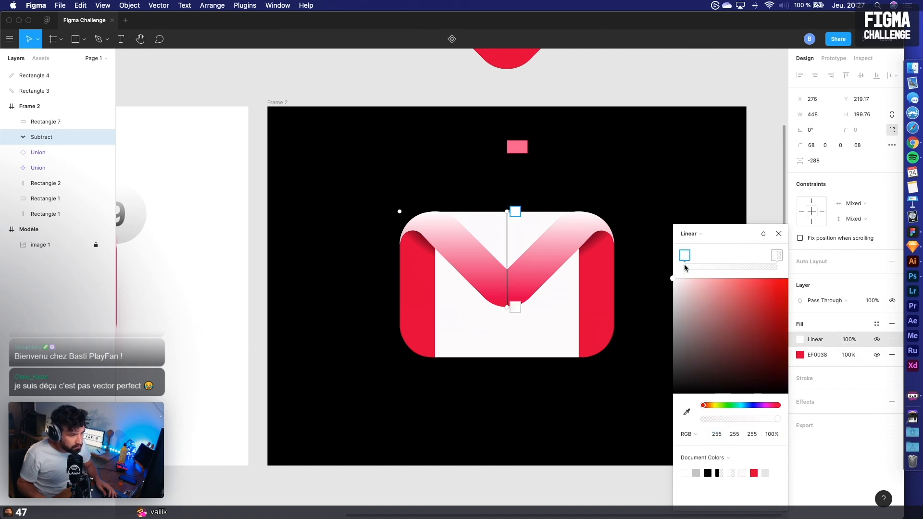
click(687, 413)
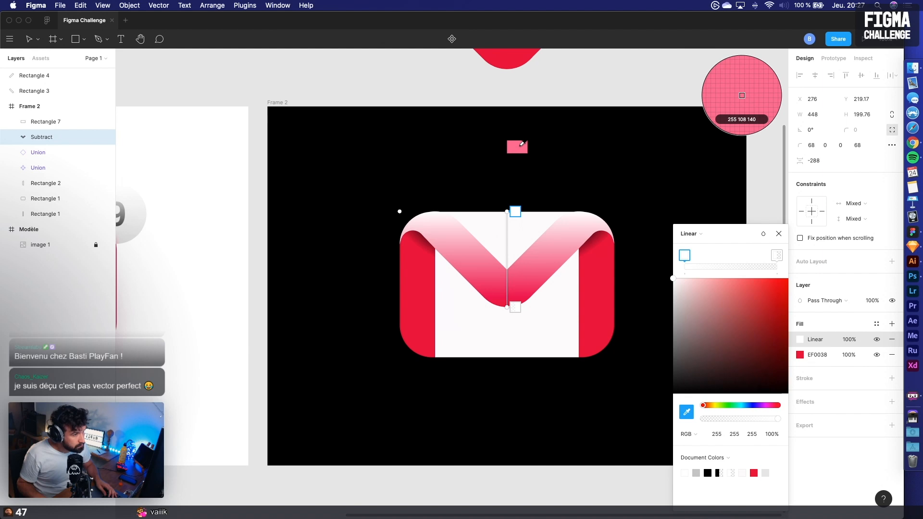
click(523, 142)
Set the ribbon gradient's end stop to the same swatch pink, 255 108 140, at 0% opacity
click(777, 255)
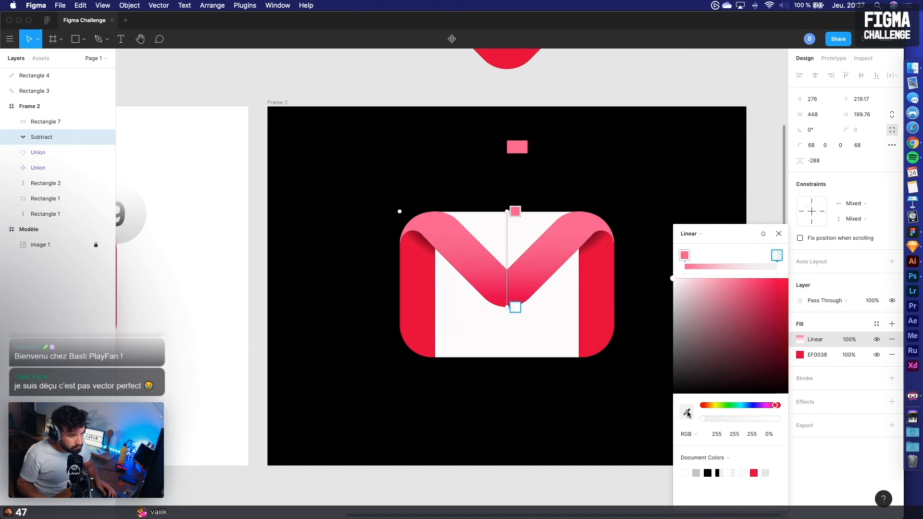
click(687, 412)
click(524, 144)
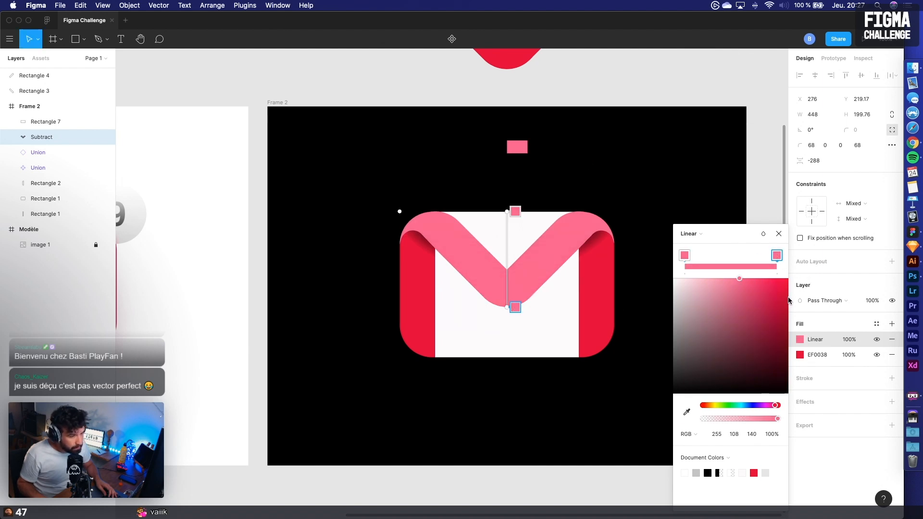
drag(752, 420, 601, 419)
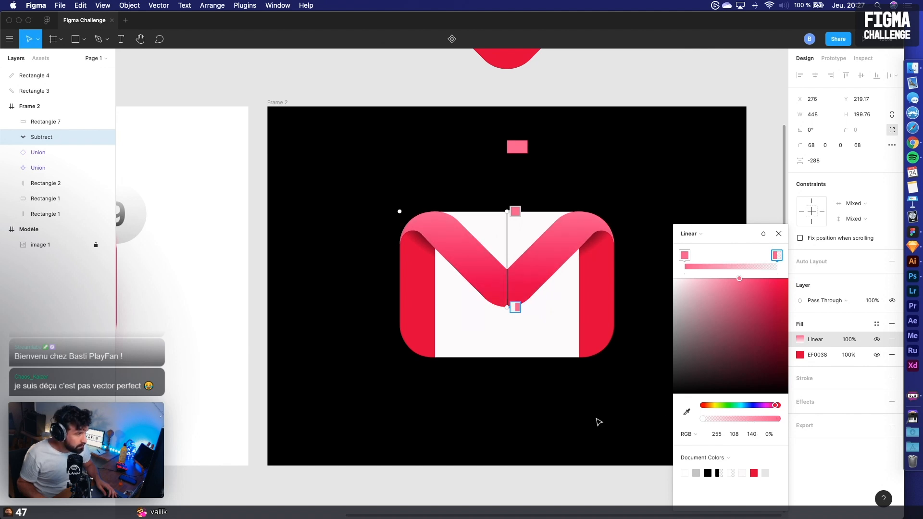
Shorten the ribbon's gradient so it fades out just above the V's inner corner
drag(514, 308, 515, 264)
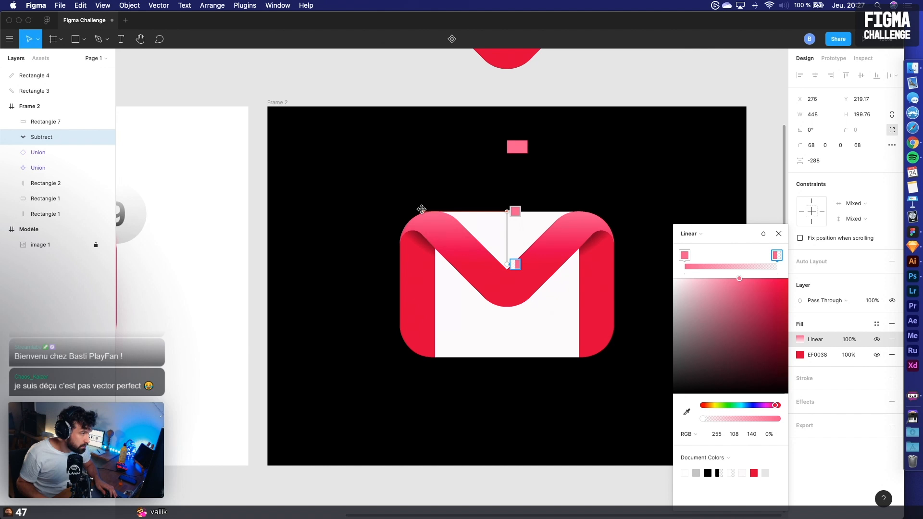
mouse_move(508, 260)
mouse_down()
mouse_move(506, 239)
mouse_move(504, 255)
mouse_up()
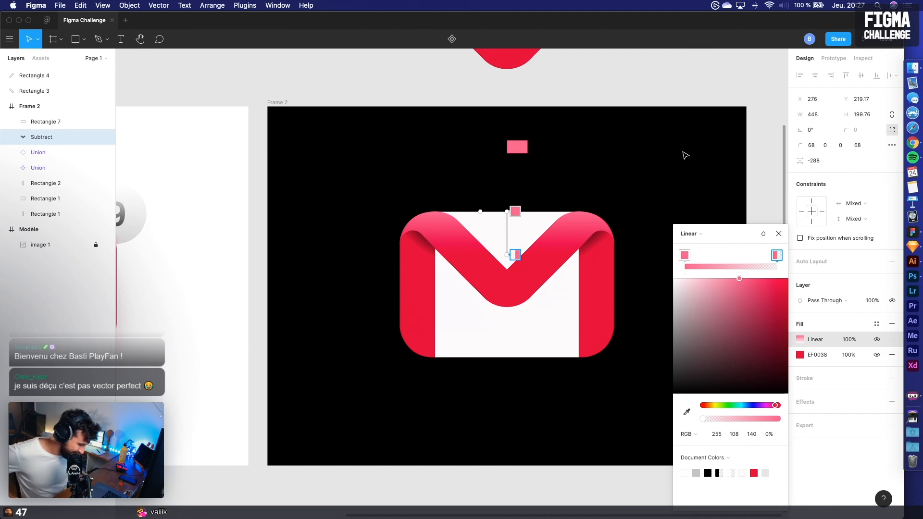
click(779, 234)
click(597, 127)
Compare the ribbon's pink highlight and fold shading in Frame 2 with the Modèle icon
drag(543, 125, 669, 178)
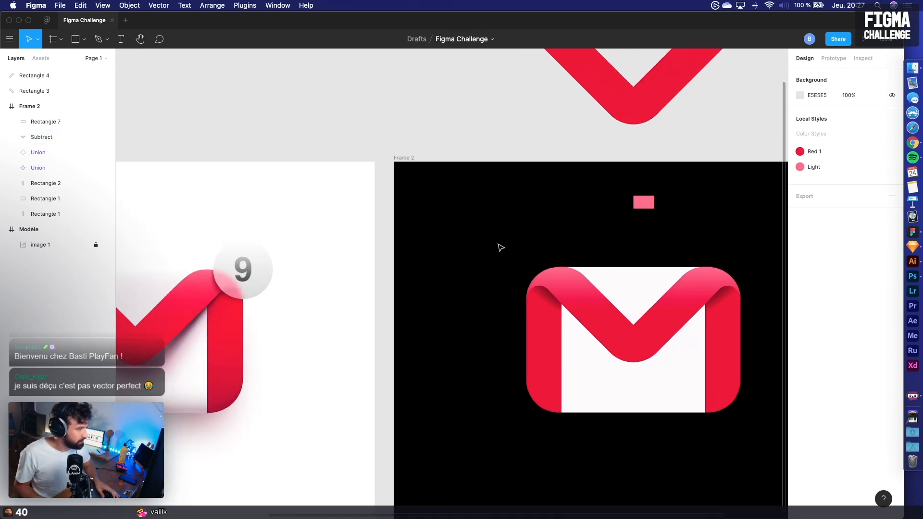
drag(468, 242, 641, 148)
scroll(625, 175, down, 3)
drag(611, 188, 527, 197)
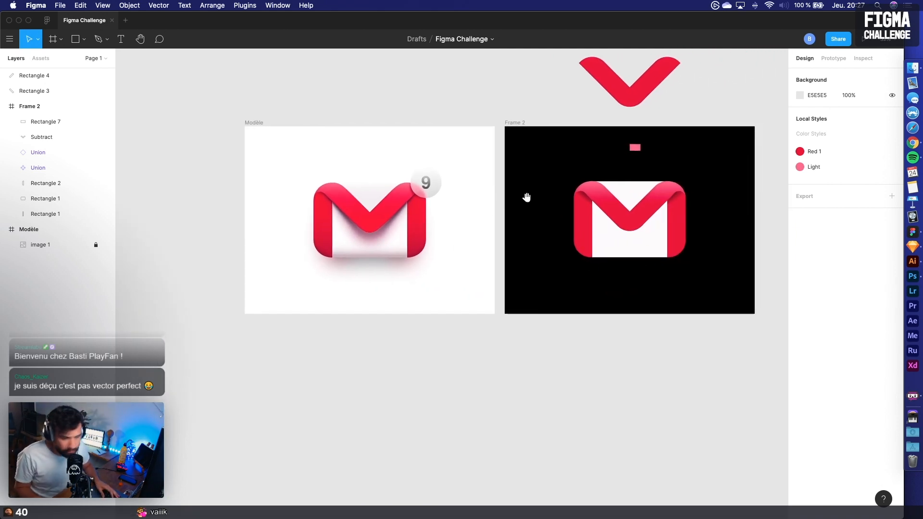
scroll(530, 201, up, 2)
scroll(248, 209, up, 6)
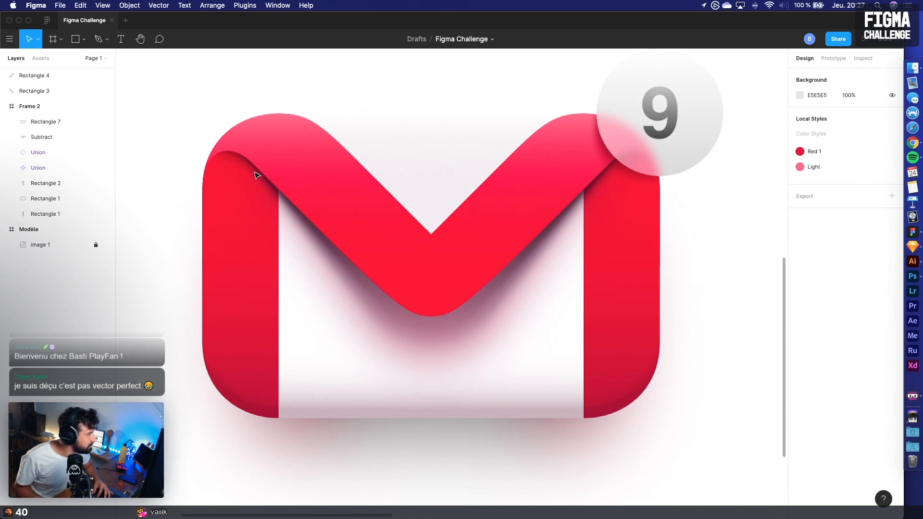
scroll(403, 230, down, 1)
scroll(403, 234, down, 2)
scroll(553, 226, right, 5)
Delete the two fold shadow shapes on the envelope's left and right side bars
click(517, 189)
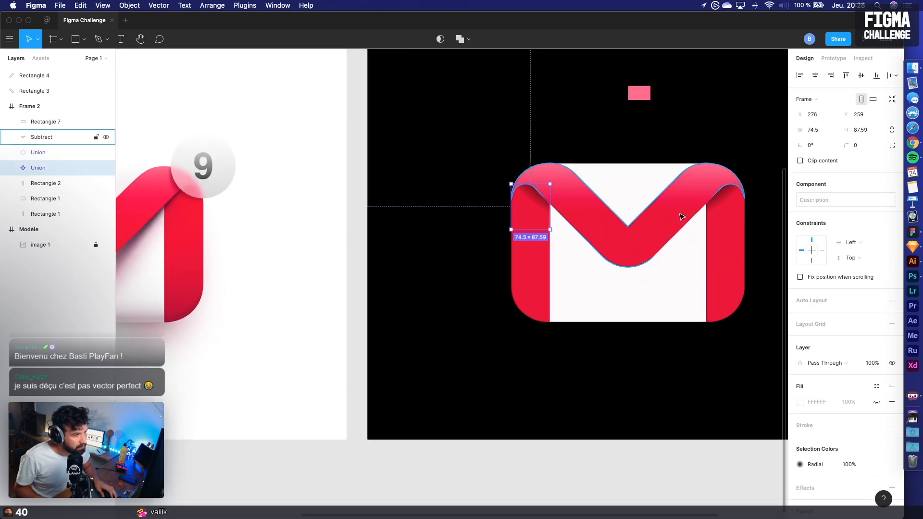
shift+click(732, 213)
scroll(173, 243, left, 3)
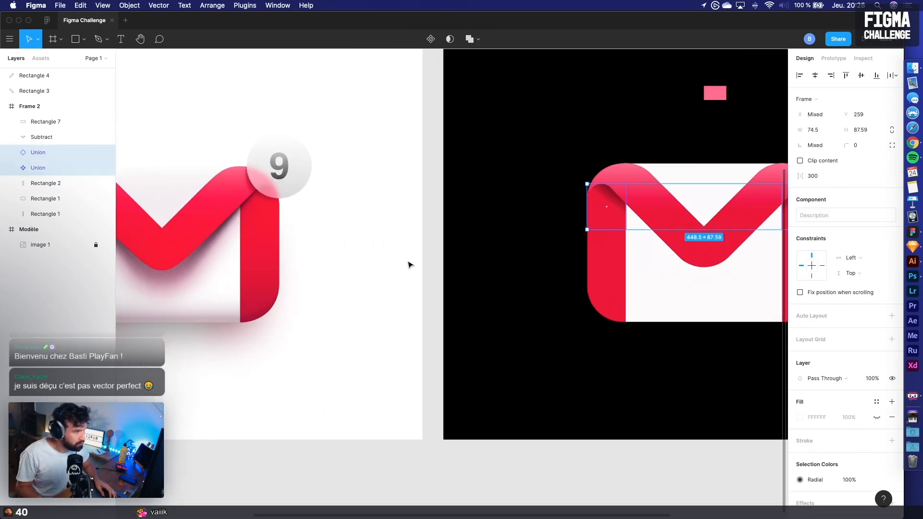
scroll(409, 264, right, 5)
key(Delete)
click(521, 186)
click(418, 198)
Examine the shadows under the Modèle icon's ribbon and lower edge, comparing them with the envelope in Frame 2
scroll(577, 216, left, 15)
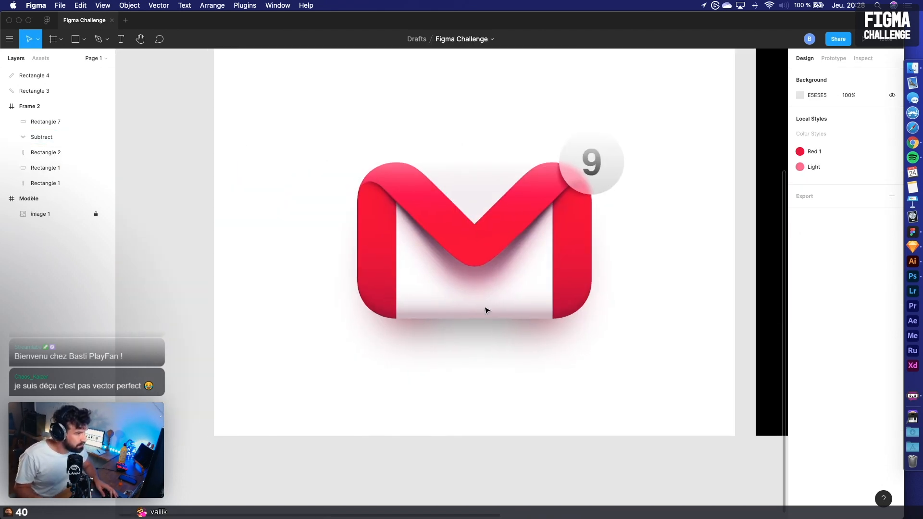
scroll(407, 326, up, 5)
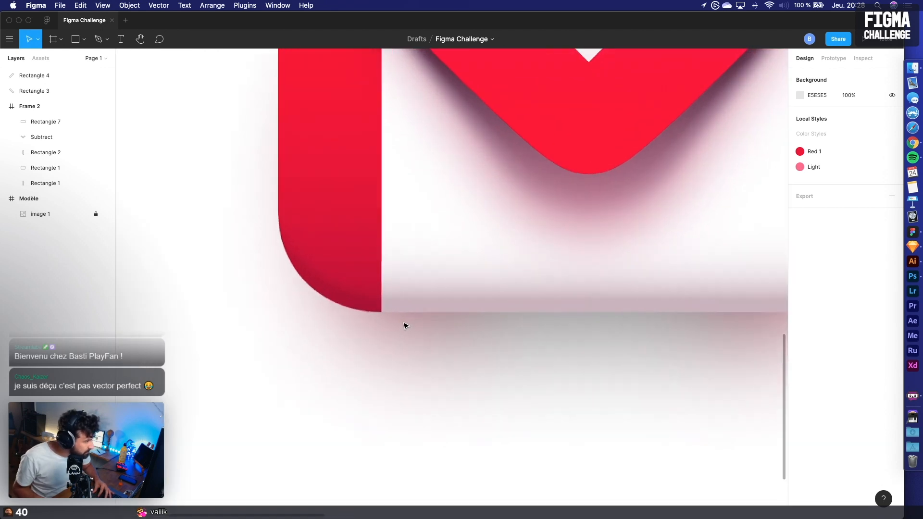
scroll(404, 324, down, 8)
scroll(481, 313, left, 3)
scroll(652, 357, down, 1)
drag(652, 358, 501, 347)
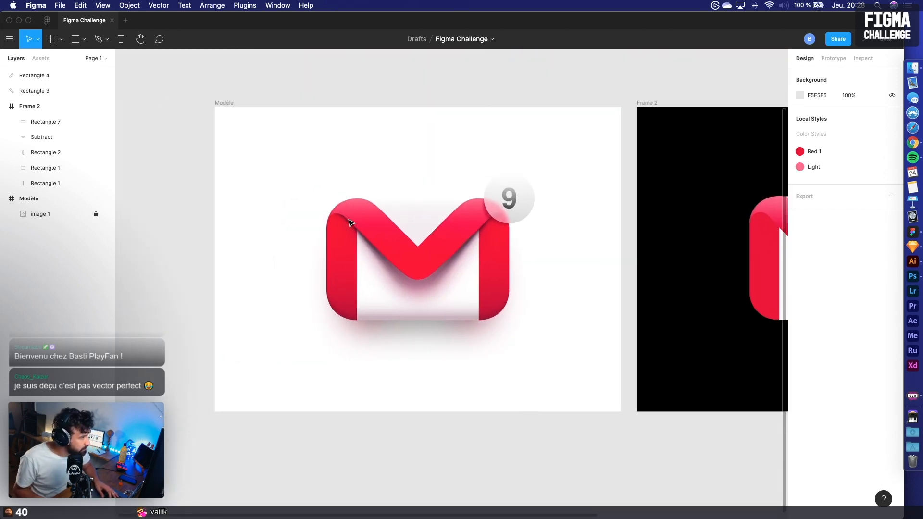
drag(571, 287, 473, 297)
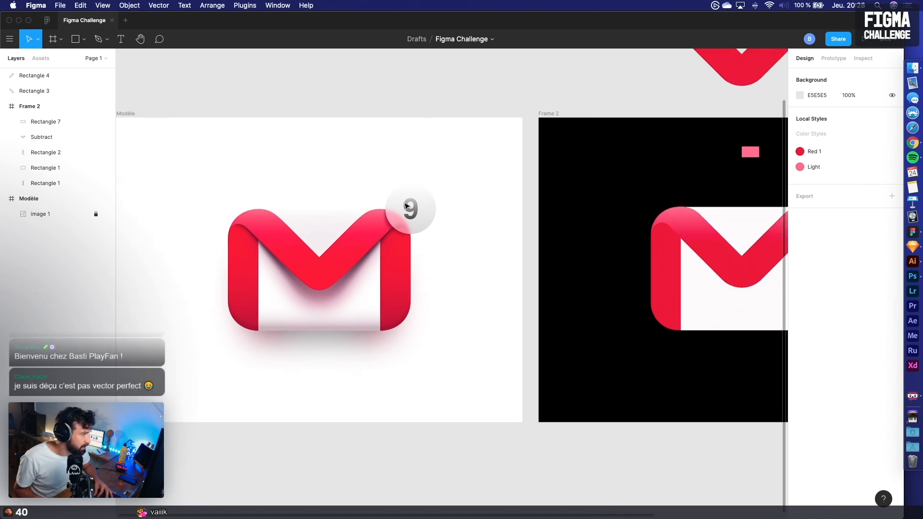
scroll(406, 207, up, 4)
scroll(423, 256, down, 6)
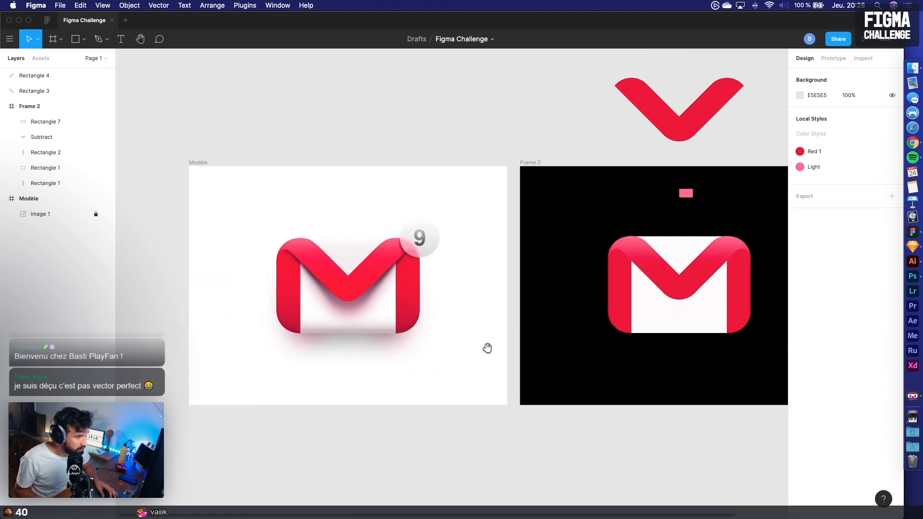
drag(487, 348, 327, 349)
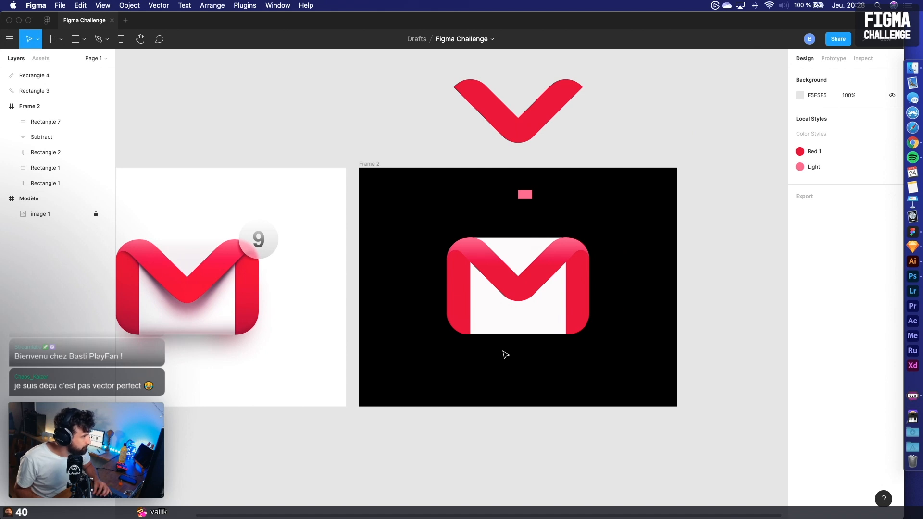
Duplicate the gradient V ribbon onto the empty canvas to the right of Frame 2
click(514, 289)
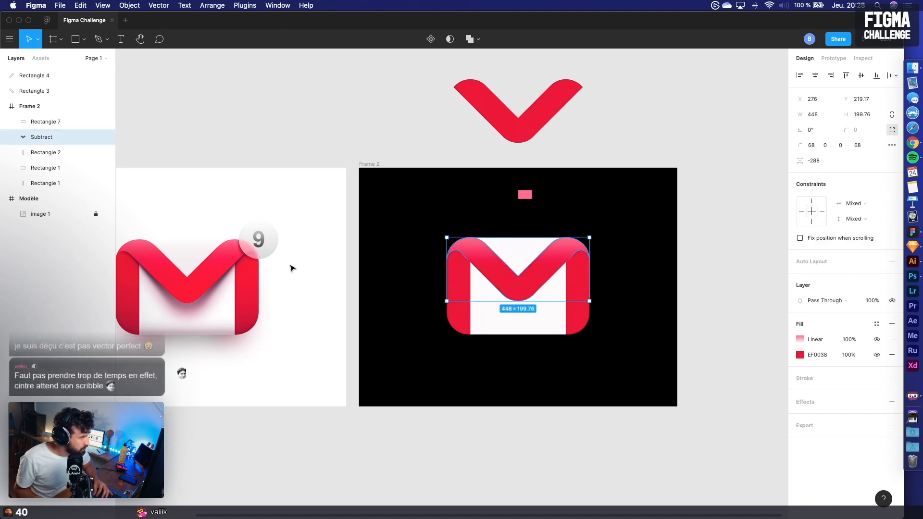
scroll(231, 269, up, 2)
scroll(161, 308, left, 2)
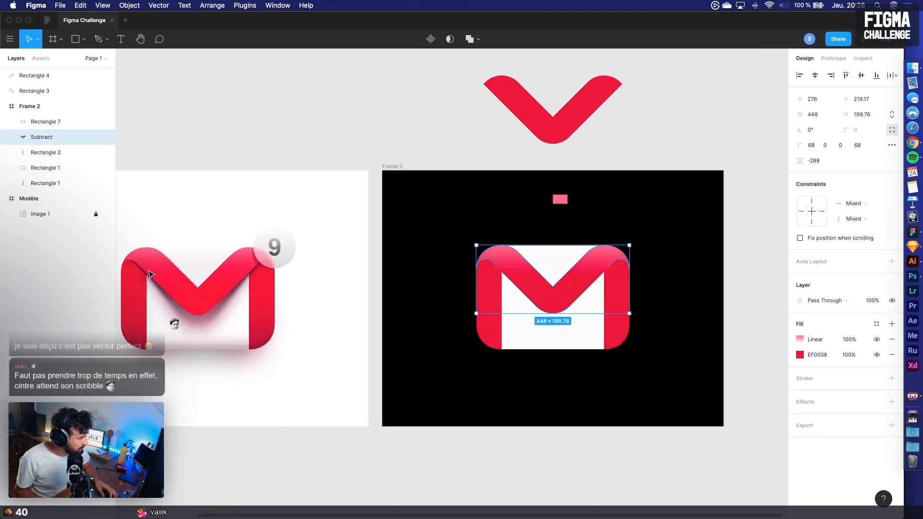
click(623, 341)
click(560, 274)
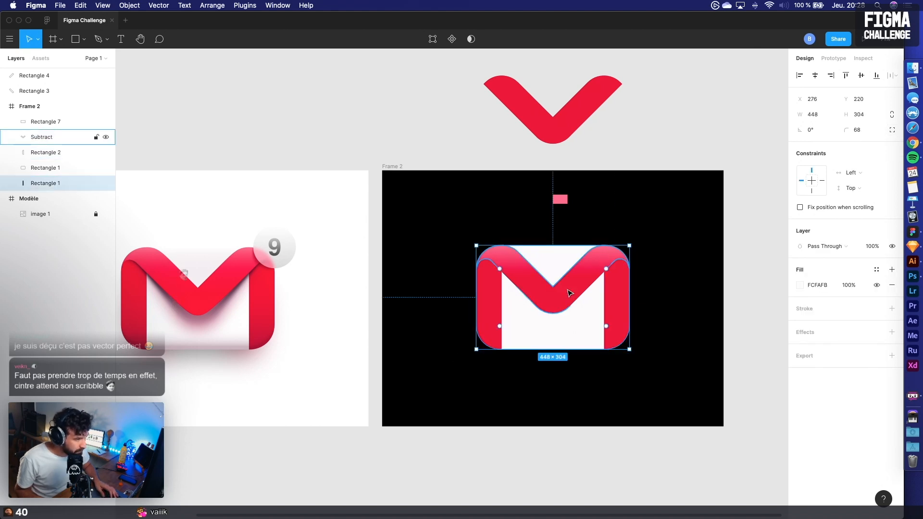
scroll(568, 291, right, 3)
click(544, 399)
scroll(544, 399, right, 3)
drag(430, 284, 720, 285)
Stretch the ribbon copy's V downward, making the copy about 448 × 253
scroll(547, 343, right, 4)
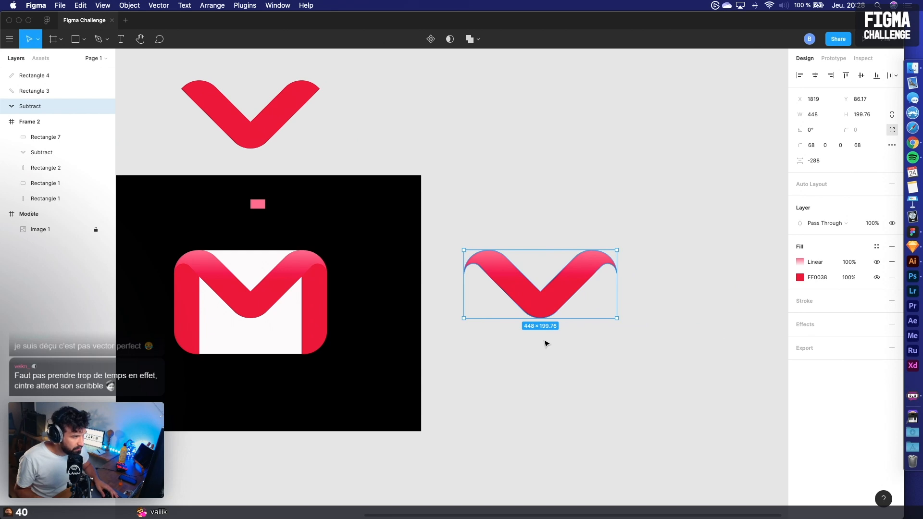
double_click(543, 317)
double_click(543, 315)
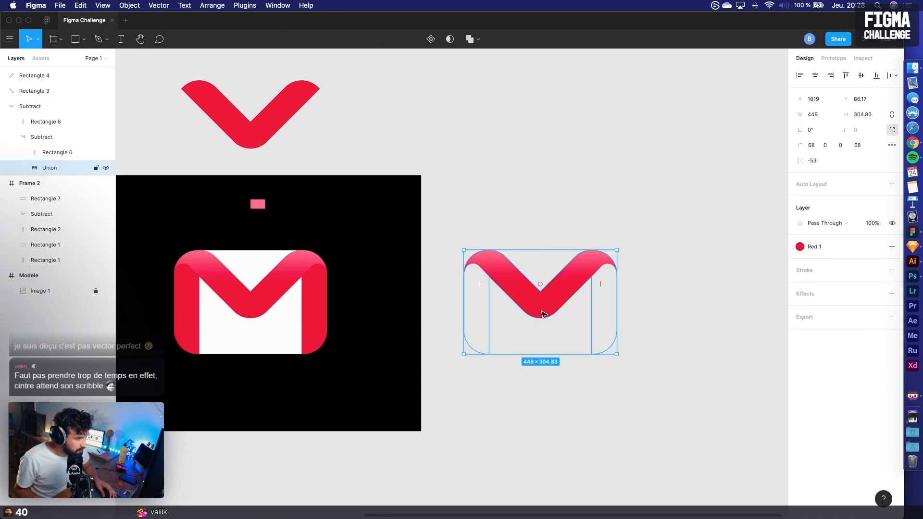
click(543, 370)
click(547, 296)
mouse_move(539, 317)
mouse_down()
mouse_move(538, 360)
mouse_move(541, 335)
mouse_up()
key(super+z)
Remove the linear gradient from the stretched ribbon copy's fill and make its remaining solid fill black
click(800, 262)
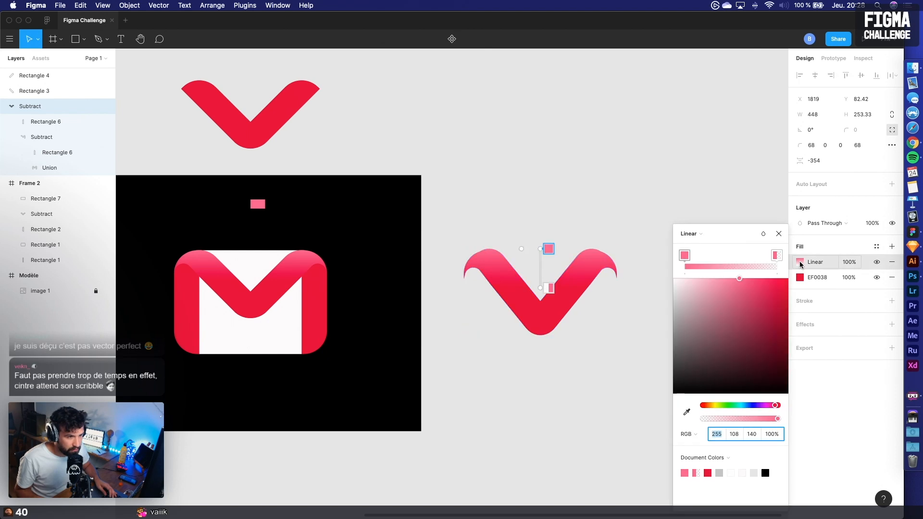
click(893, 262)
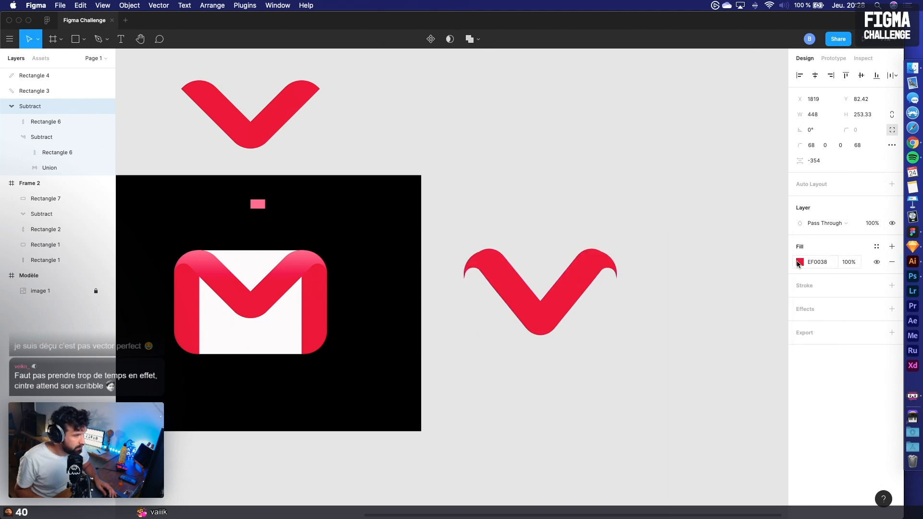
scroll(697, 288, left, 10)
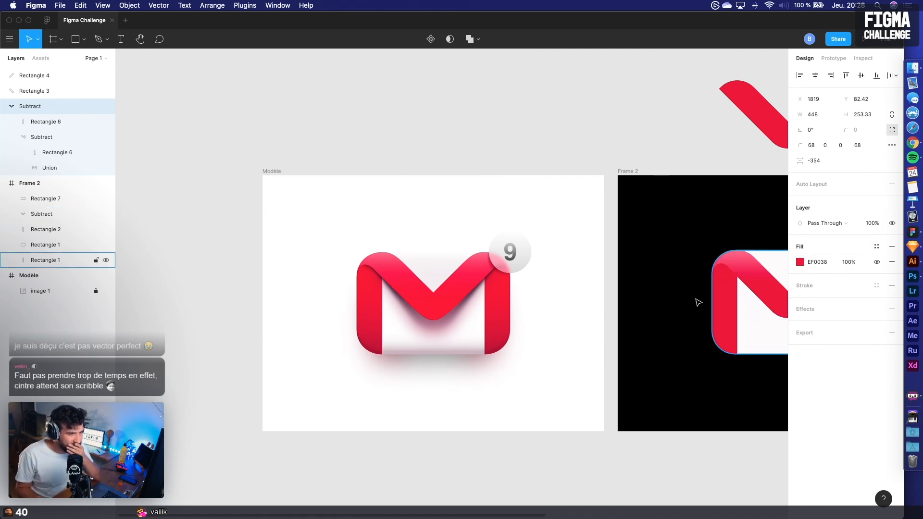
scroll(697, 303, right, 8)
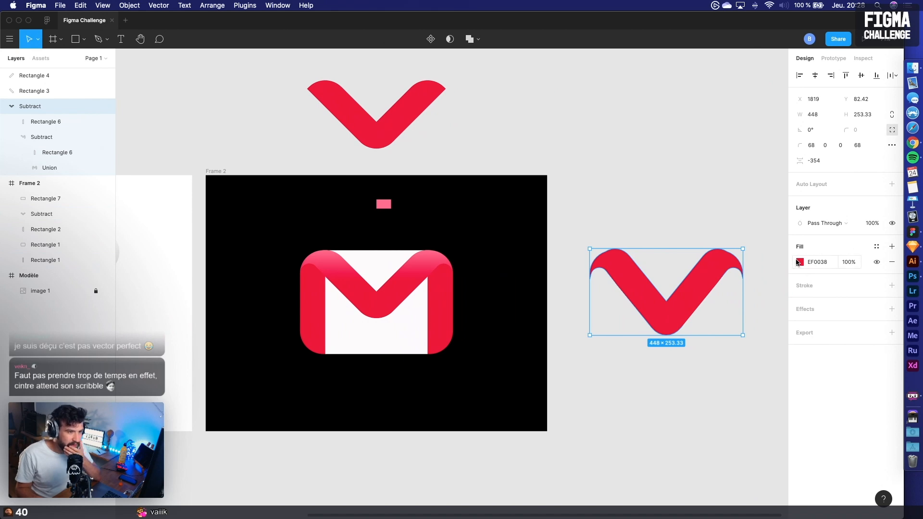
click(799, 264)
drag(707, 314, 621, 449)
click(620, 449)
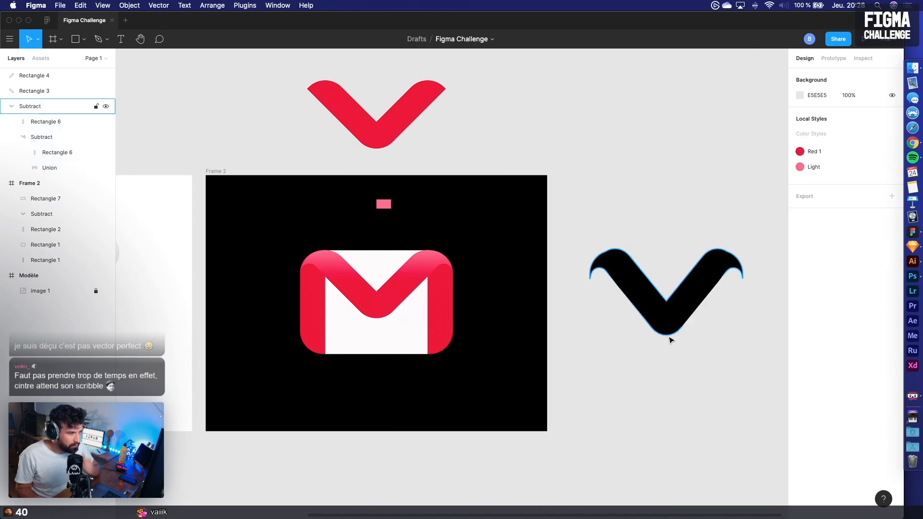
Add a Background Blur effect to the black V copy and set its fill opacity to 50%
click(664, 315)
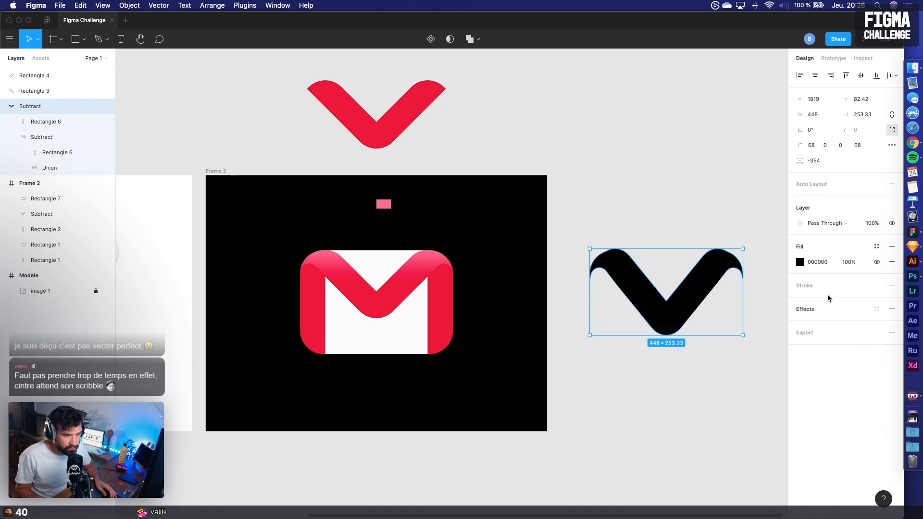
click(823, 310)
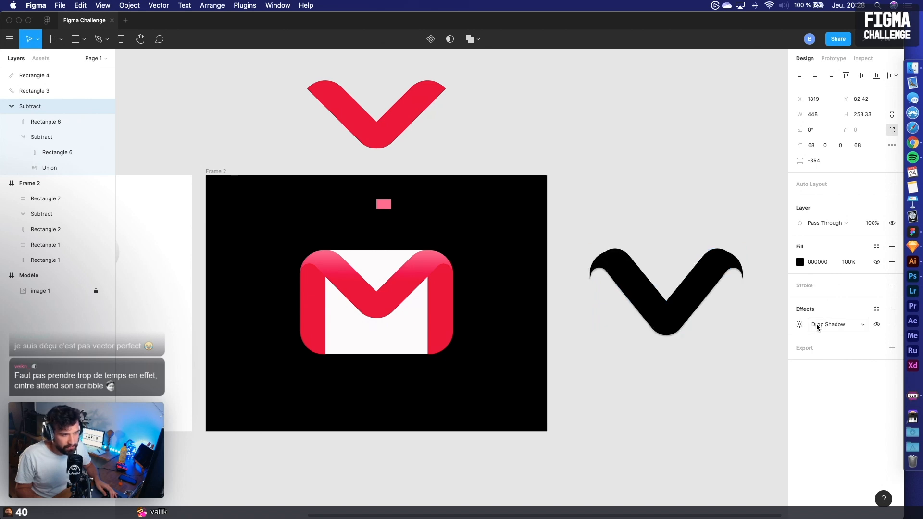
click(833, 326)
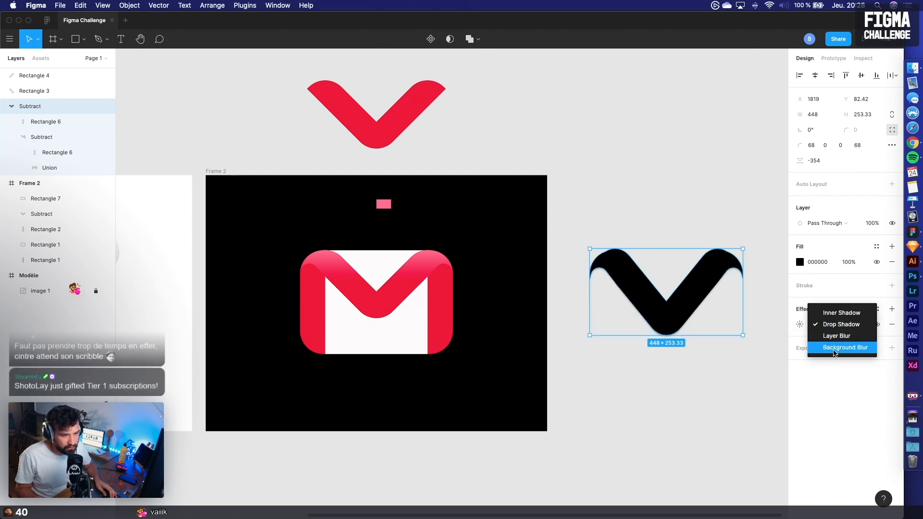
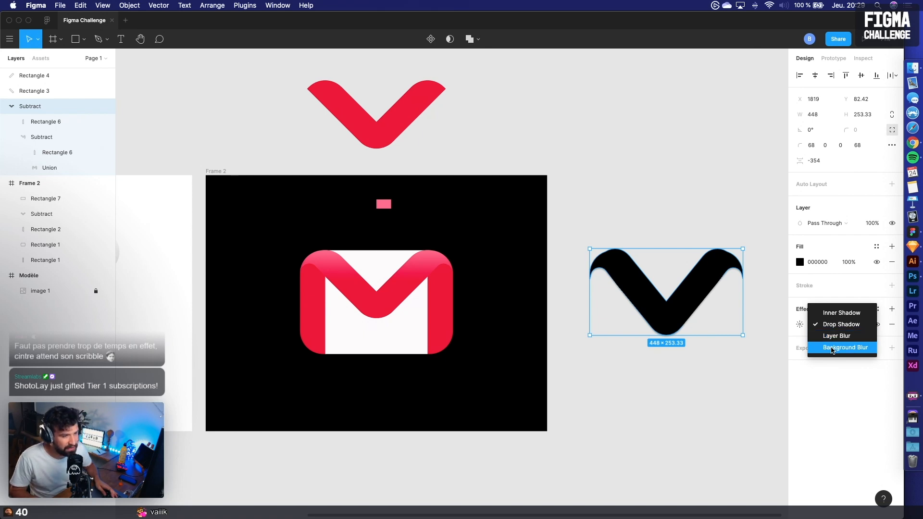
click(845, 347)
click(723, 377)
click(688, 289)
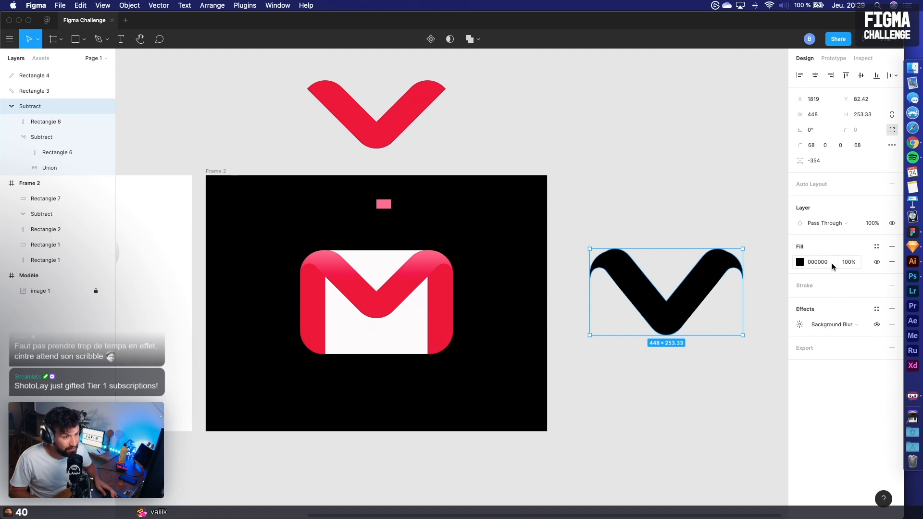
text(50)
key(Return)
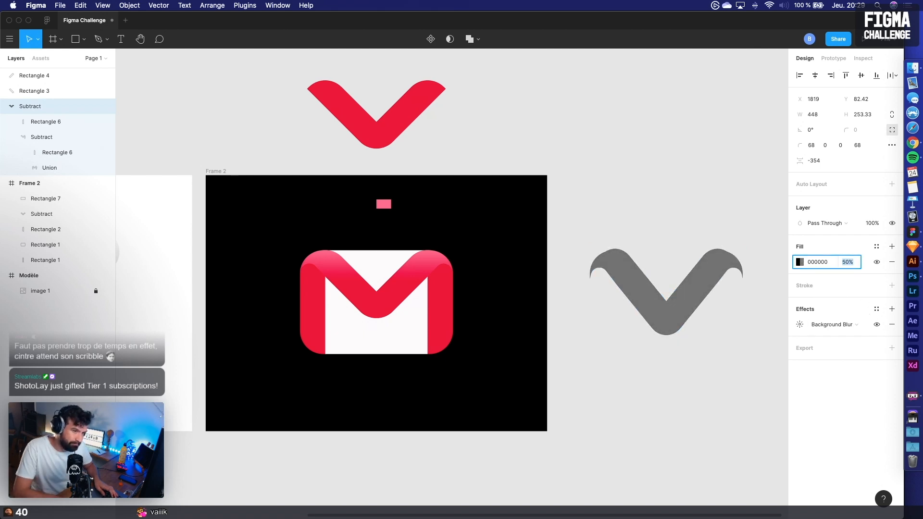
Change the V copy's effect to a Layer Blur with a blur value of 76
click(800, 325)
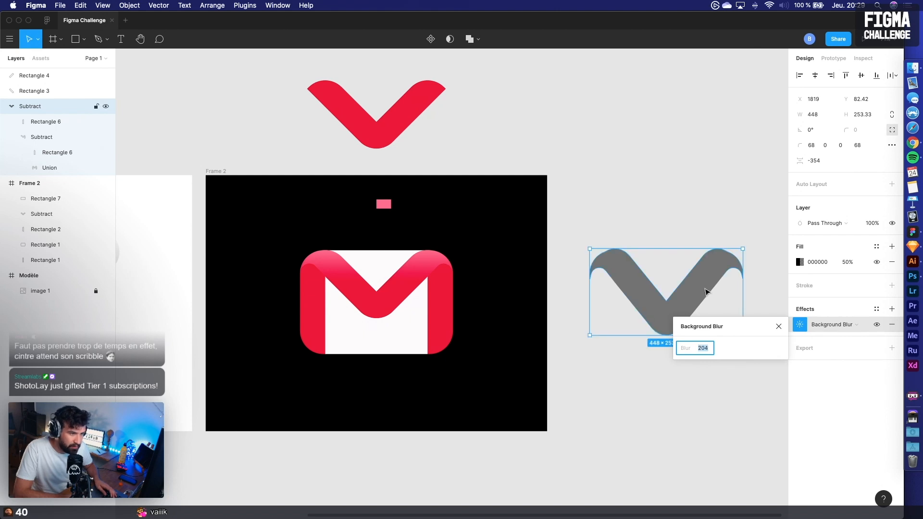
click(834, 324)
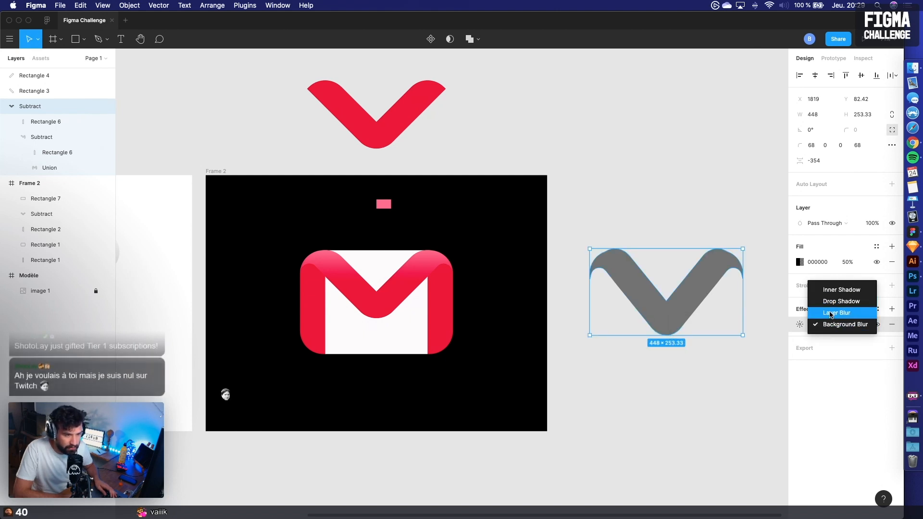
click(836, 313)
click(800, 325)
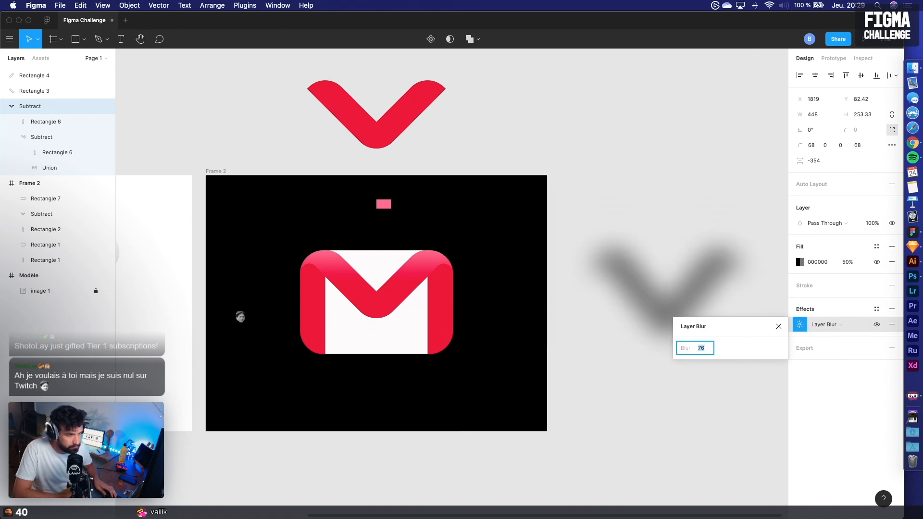
click(653, 373)
Cut the blurred V copy from the canvas and paste it into Frame 2 over the envelope
drag(655, 303, 404, 290)
click(404, 290)
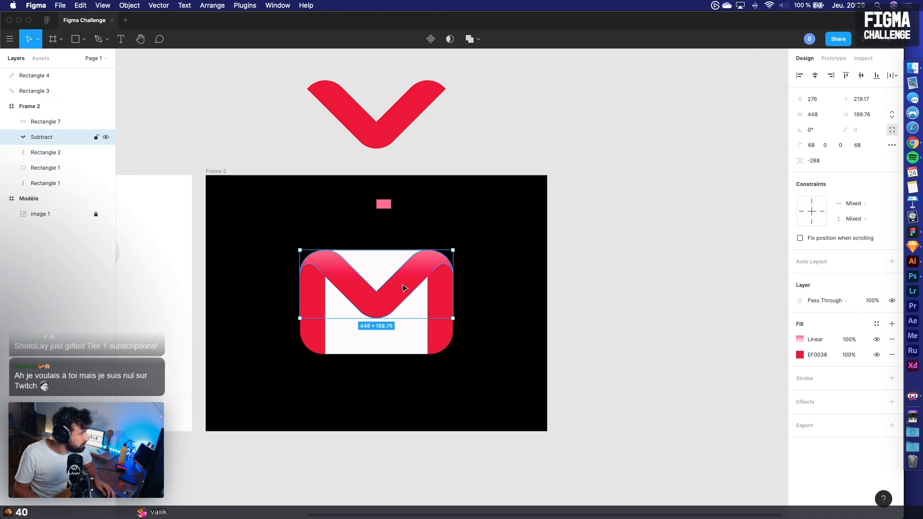
key(super+v)
key(super+z)
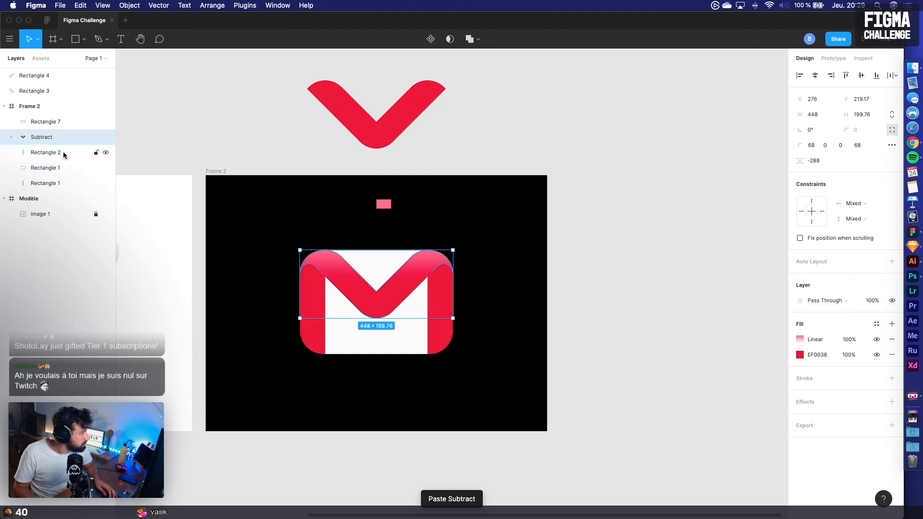
click(48, 128)
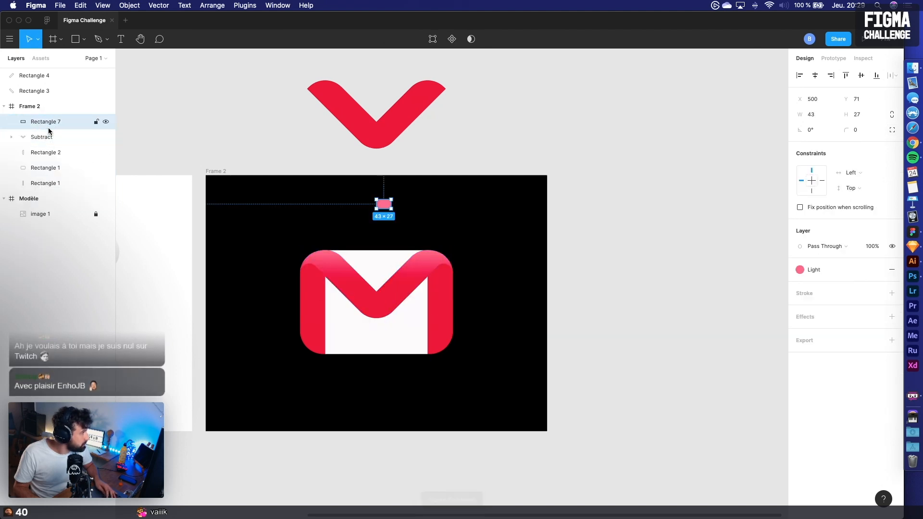
key(super+v)
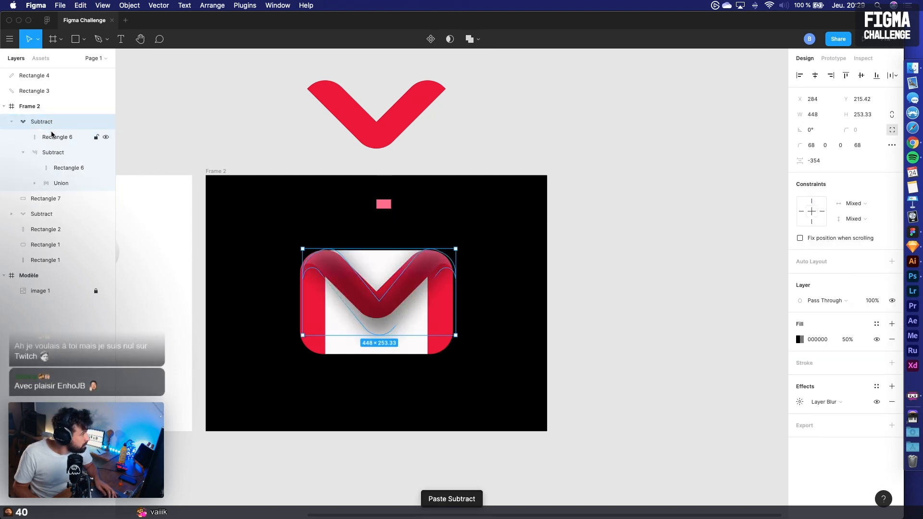
key(super+z)
click(323, 198)
key(super+v)
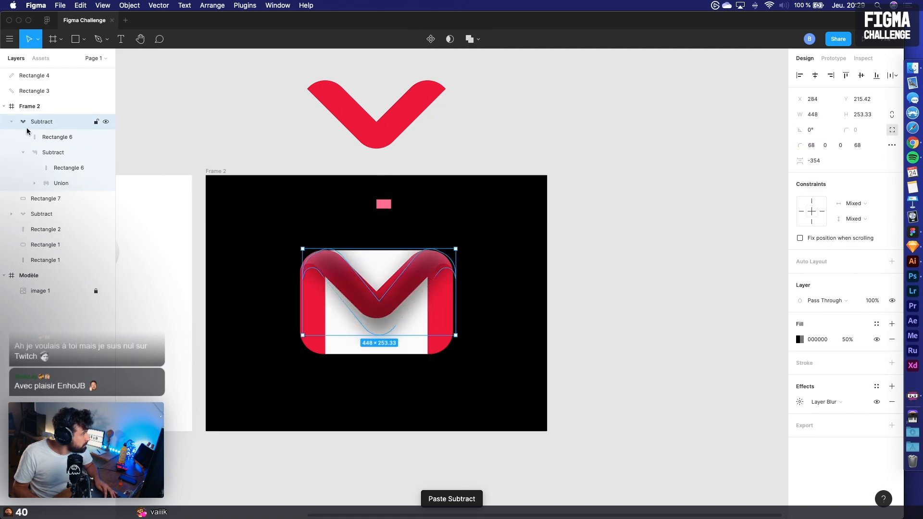
Reorder the blurred V in Frame 2 so it sits directly beneath the gradient ribbon and above the envelope's bars
click(11, 121)
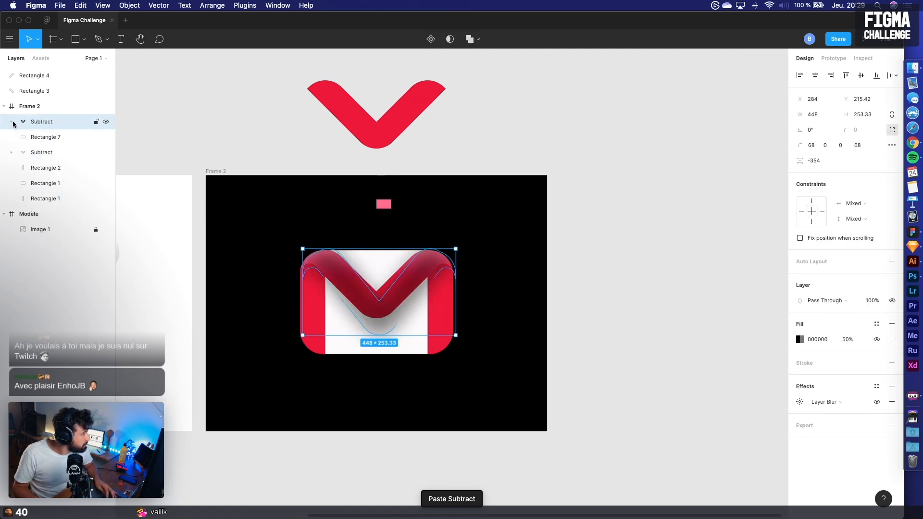
drag(50, 122, 57, 164)
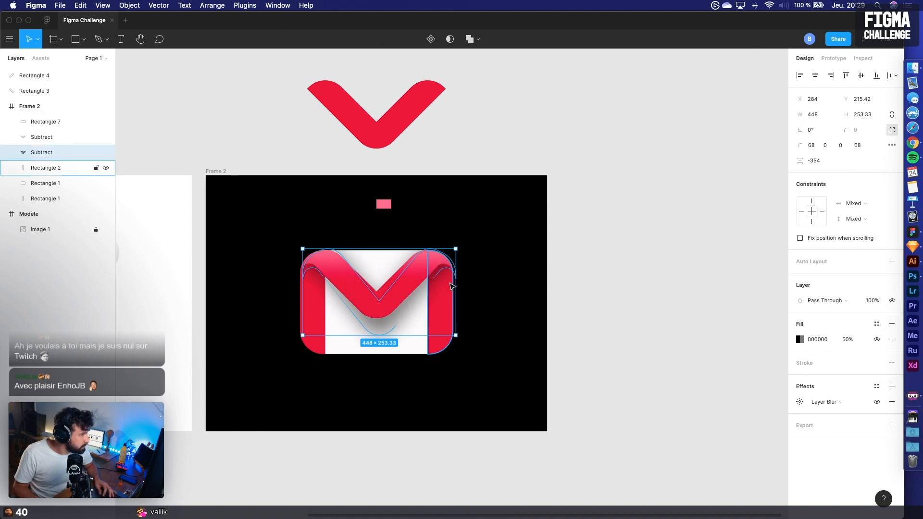
click(526, 291)
Examine the shadow under Frame 2's ribbon, comparing its strength and spread with the Modèle icon
scroll(525, 291, up, 5)
drag(492, 291, 672, 268)
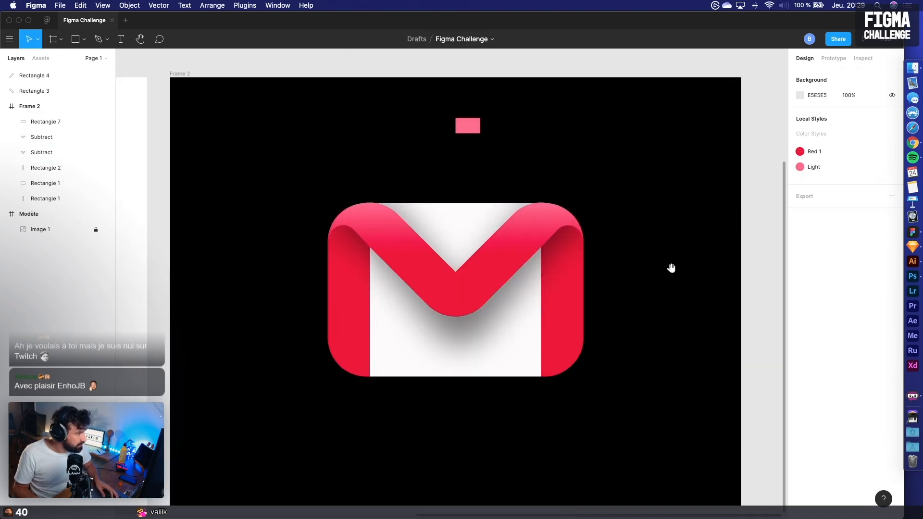
click(503, 318)
scroll(636, 353, down, 4)
click(598, 404)
scroll(695, 415, left, 5)
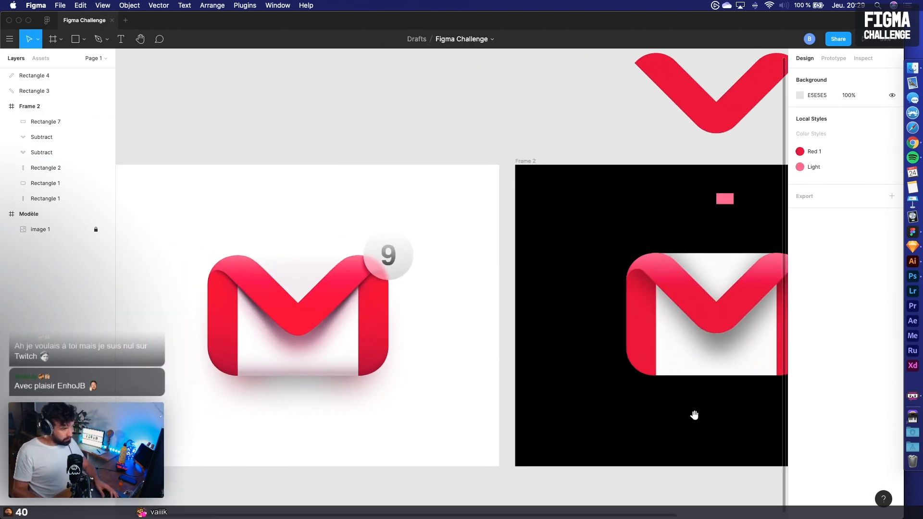
scroll(643, 301, right, 3)
Raise the ribbon shadow's black fill opacity to 90%
click(669, 345)
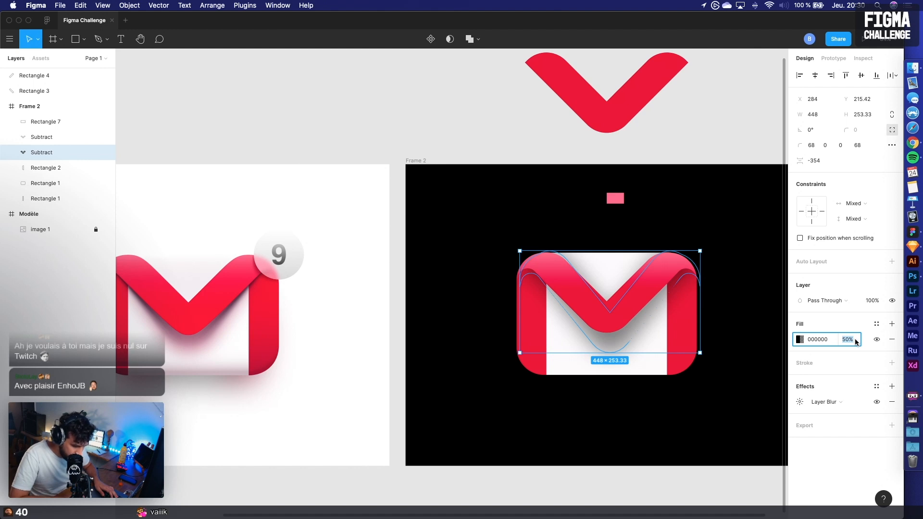
key(shift+Up)
key(shift+Up)
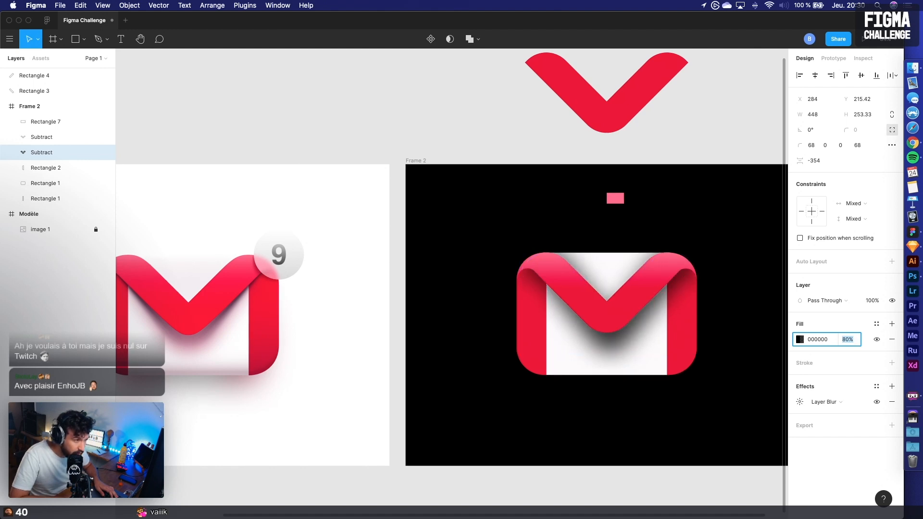
key(shift+Down)
key(shift+Down)
key(shift+Up)
key(shift+Up)
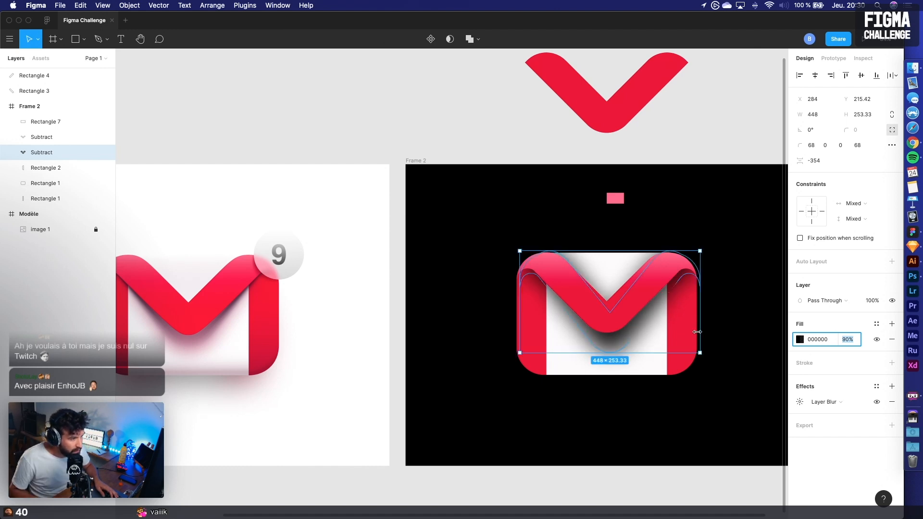
Move the ribbon shadow down to about Y 233, then shorten it from its lower edge to about 448 × 230
drag(620, 338, 618, 346)
key(Escape)
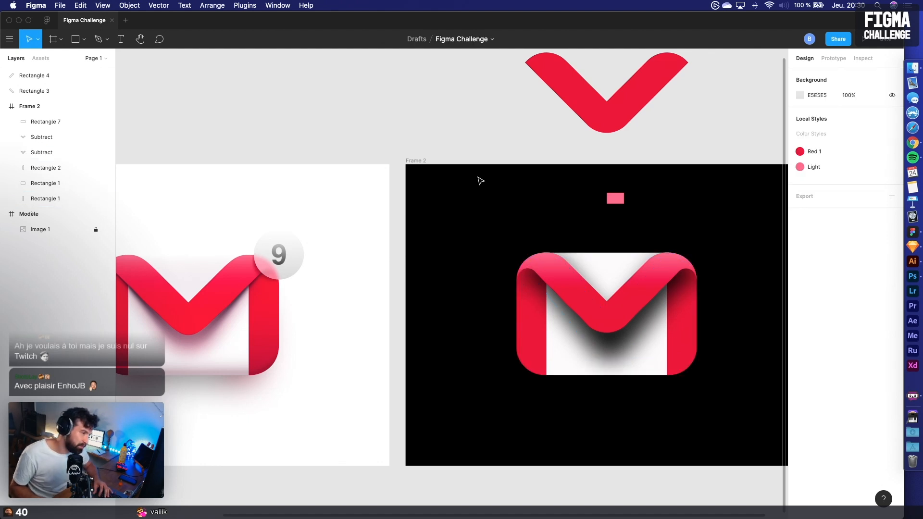
scroll(495, 347, left, 2)
click(628, 364)
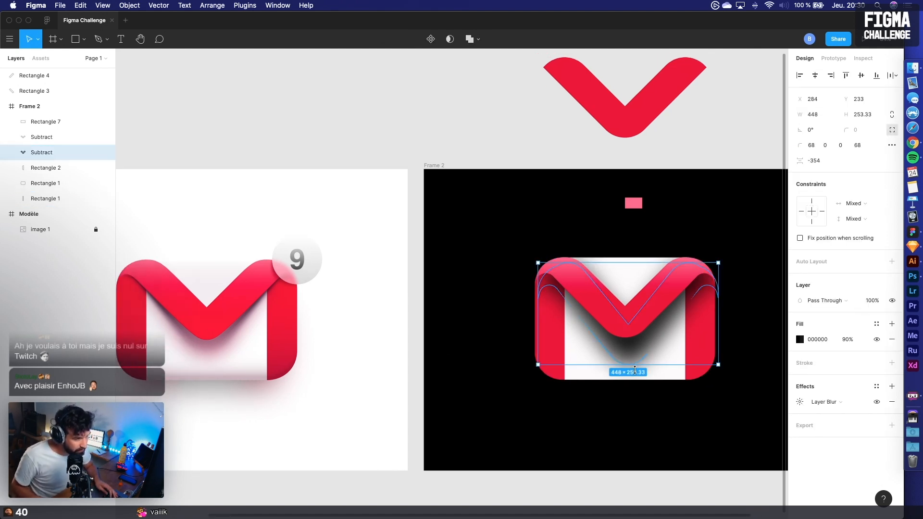
drag(629, 365, 627, 356)
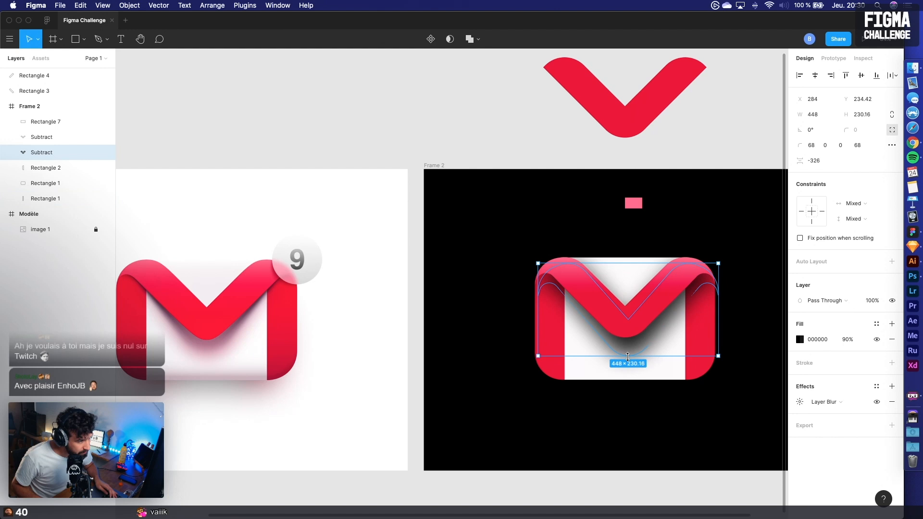
double_click(631, 329)
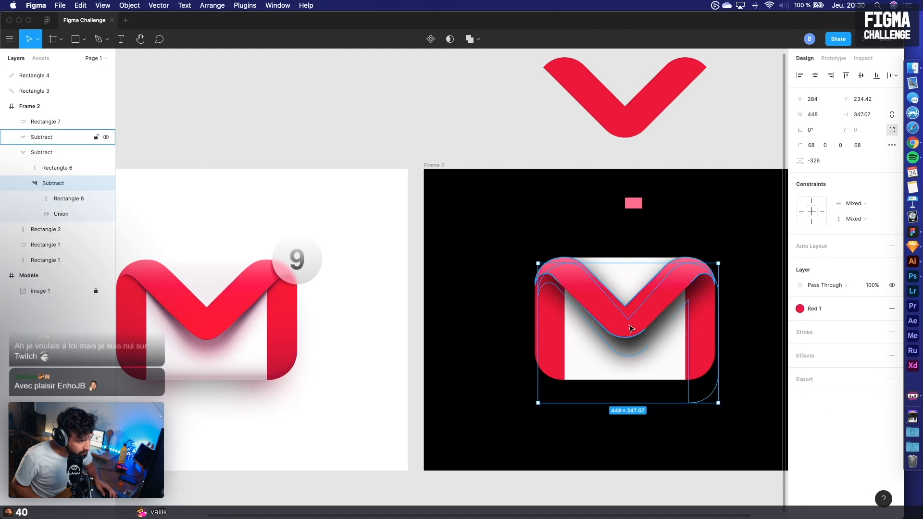
click(634, 440)
scroll(575, 433, right, 3)
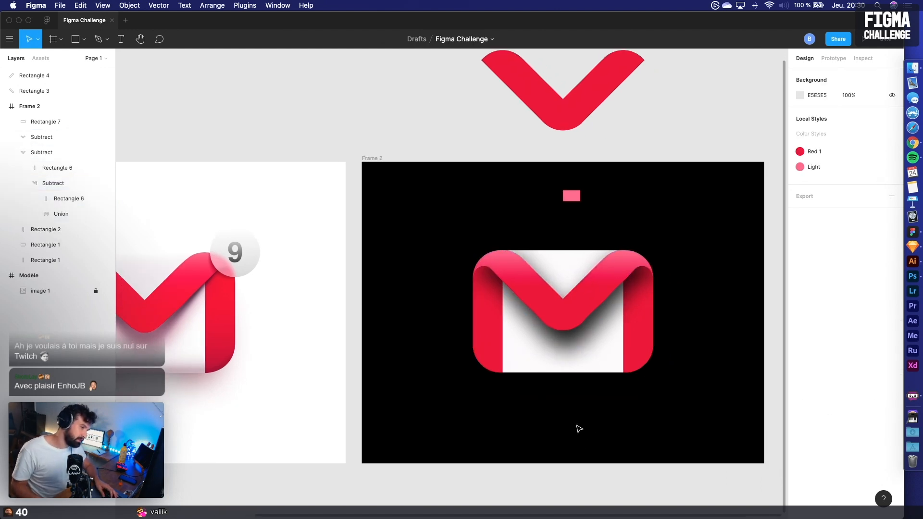
Change the ribbon shadow's fill to a linear gradient running horizontally between the envelope's two side bars
click(556, 341)
scroll(517, 340, left, 3)
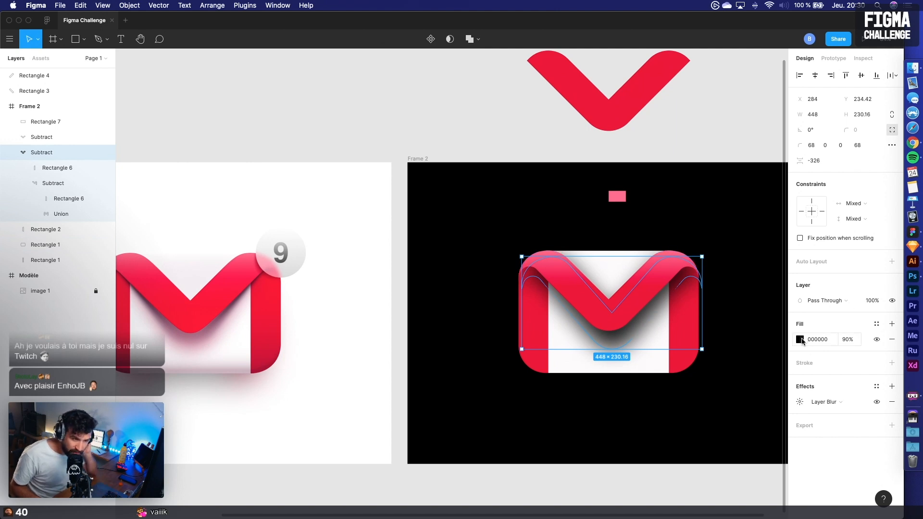
click(801, 339)
click(701, 267)
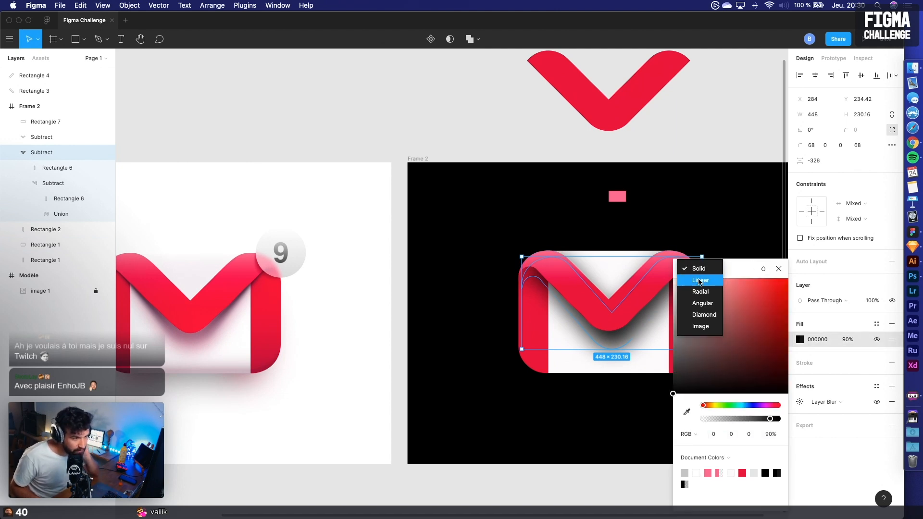
click(700, 280)
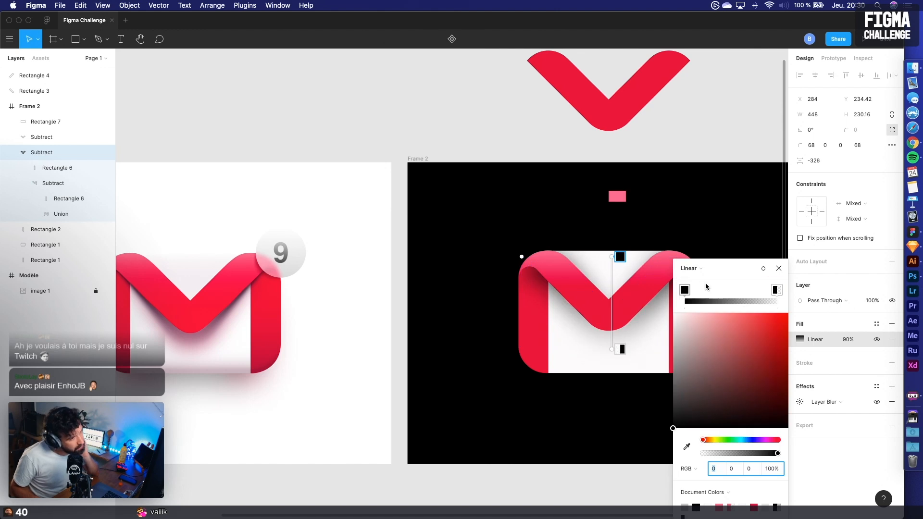
drag(613, 256, 529, 281)
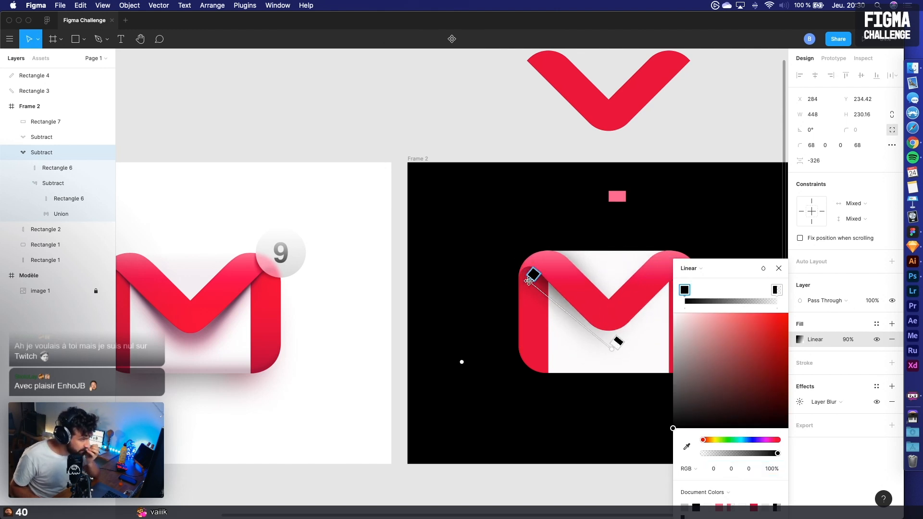
scroll(614, 355, right, 3)
drag(542, 347, 625, 279)
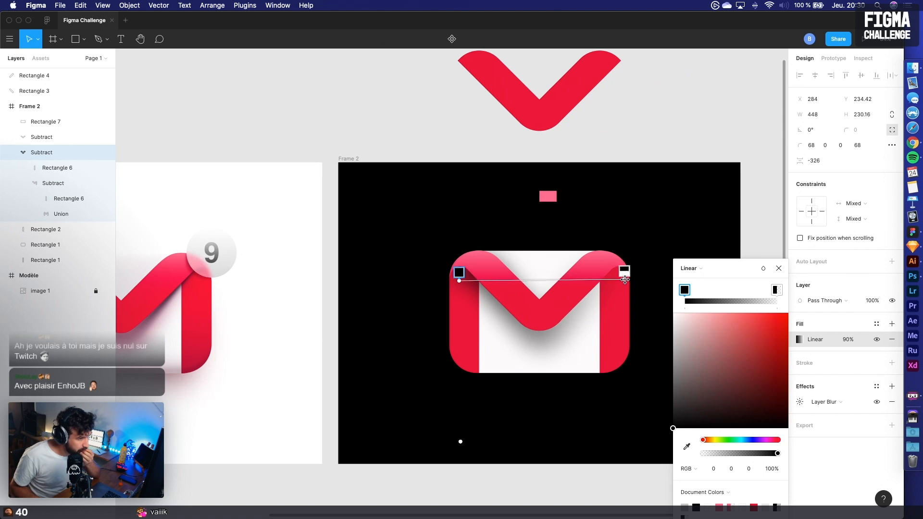
Make the shadow gradient's end stop opaque black and add a middle stop sampled from the red bar, darkened to RGB 132, 0, 31
click(777, 290)
drag(751, 454, 853, 451)
click(728, 301)
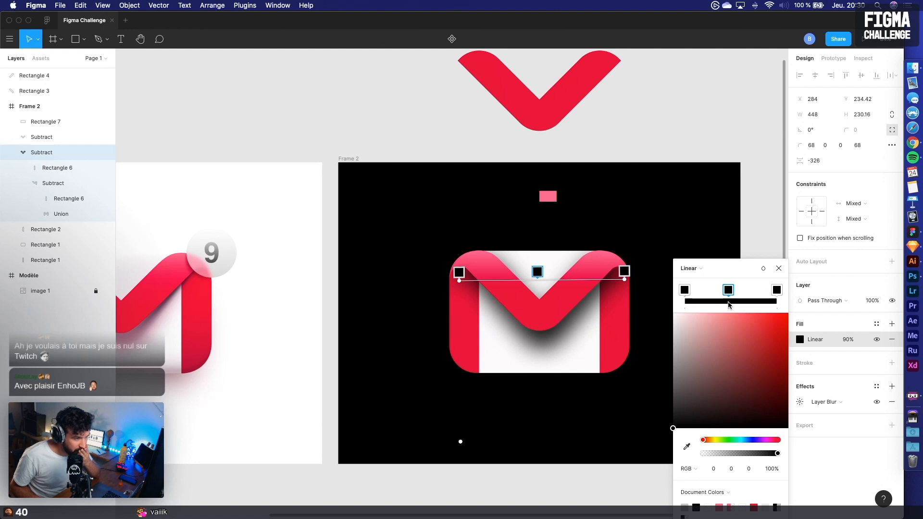
click(686, 445)
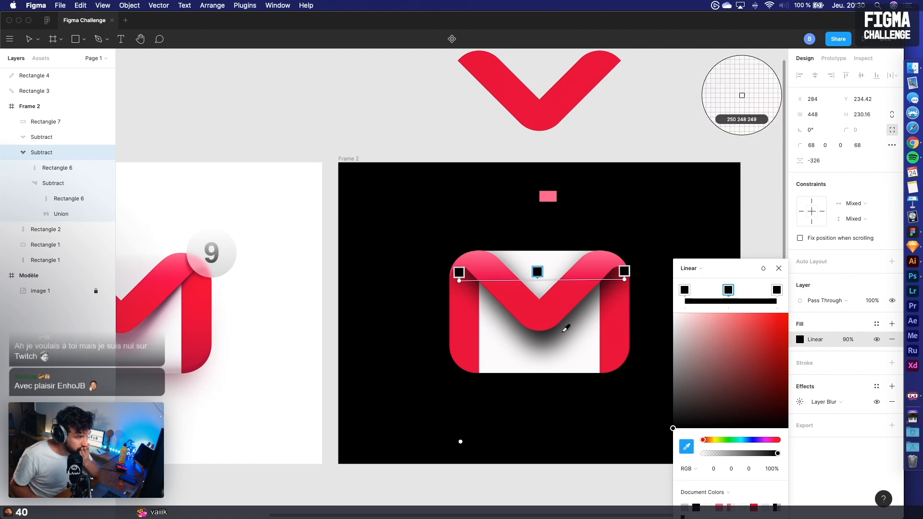
click(595, 325)
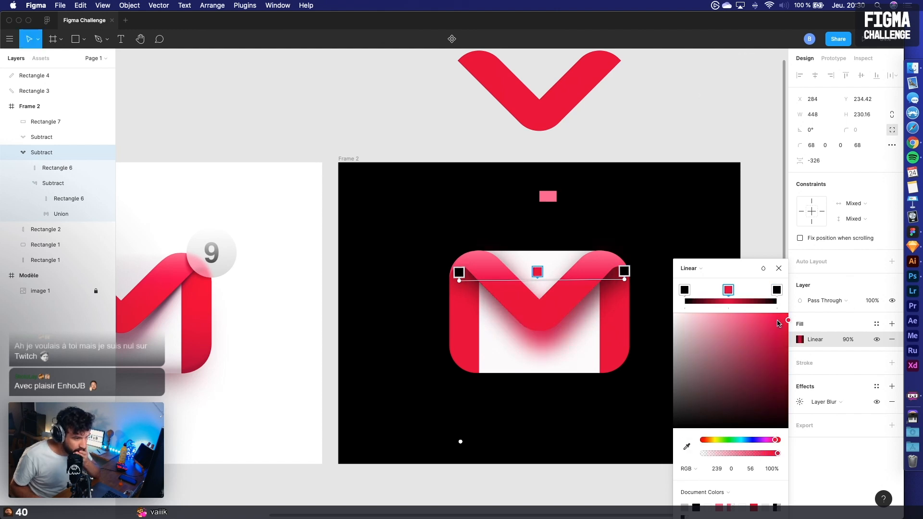
drag(777, 323, 798, 371)
scroll(400, 365, left, 3)
drag(789, 371, 789, 370)
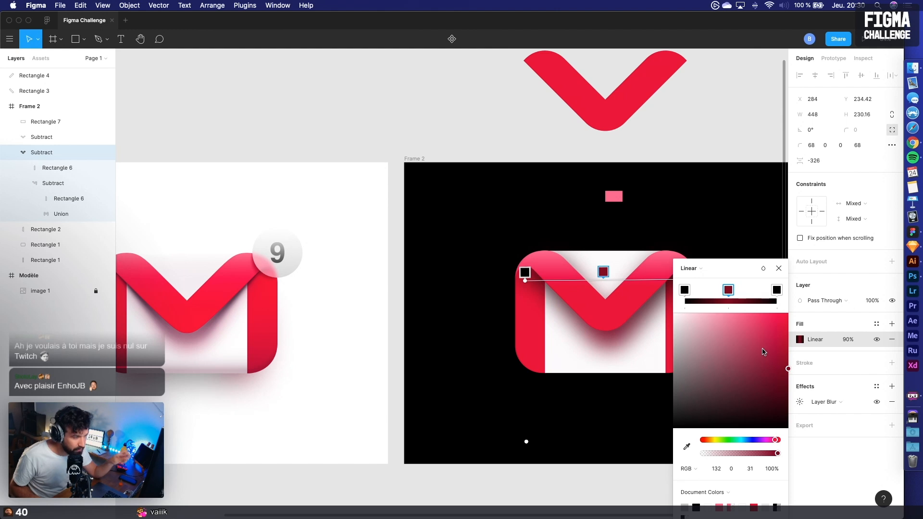
Move the shadow gradient's starting point inward to the inner edge of the envelope's left bar
drag(524, 279, 546, 281)
scroll(550, 230, right, 5)
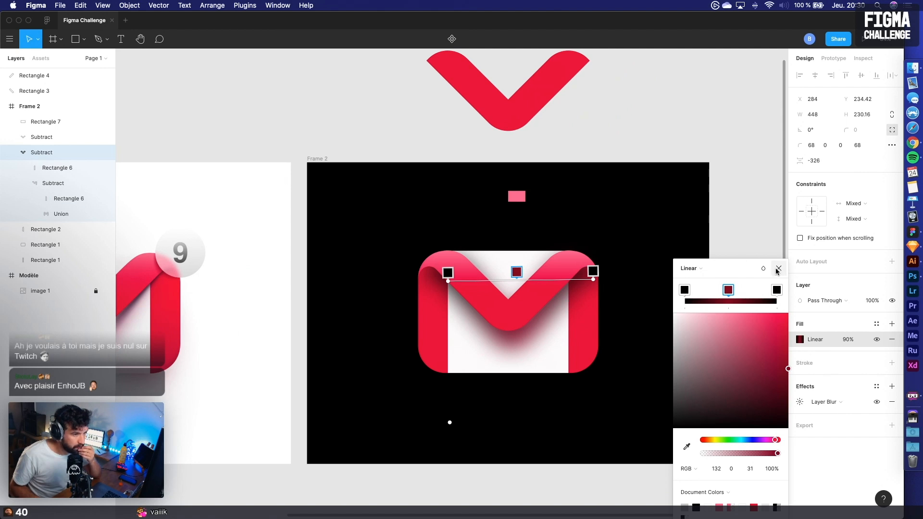
click(778, 270)
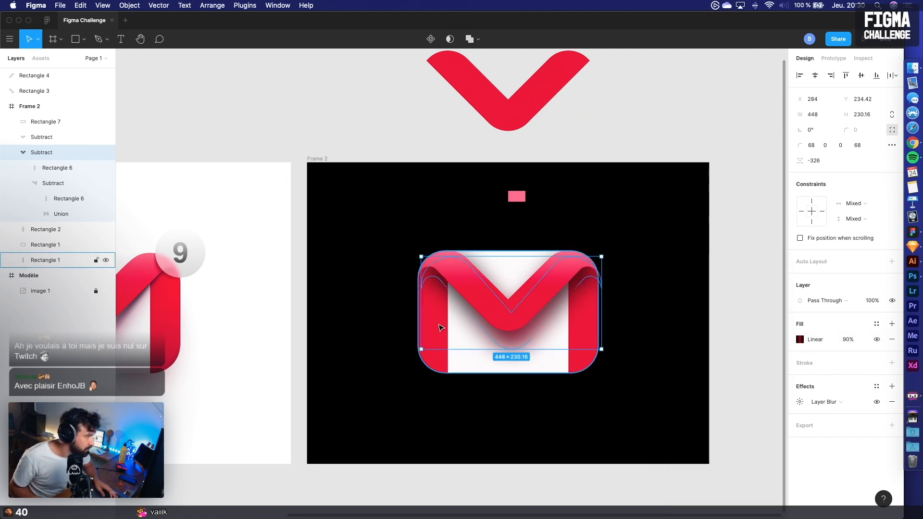
Compare the red-tinted shadow under Frame 2's ribbon with the shadow on the Modèle icon
scroll(246, 314, left, 5)
scroll(246, 314, left, 3)
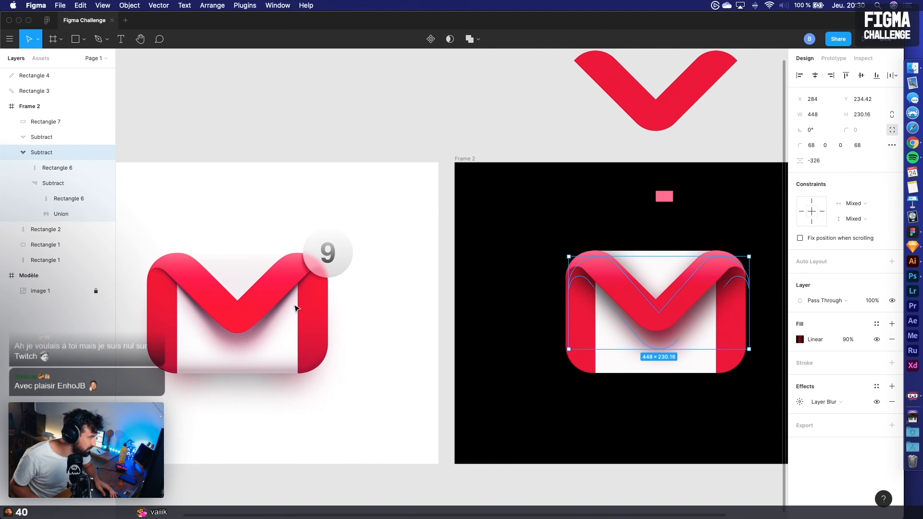
click(575, 415)
scroll(651, 420, right, 3)
click(602, 354)
click(589, 435)
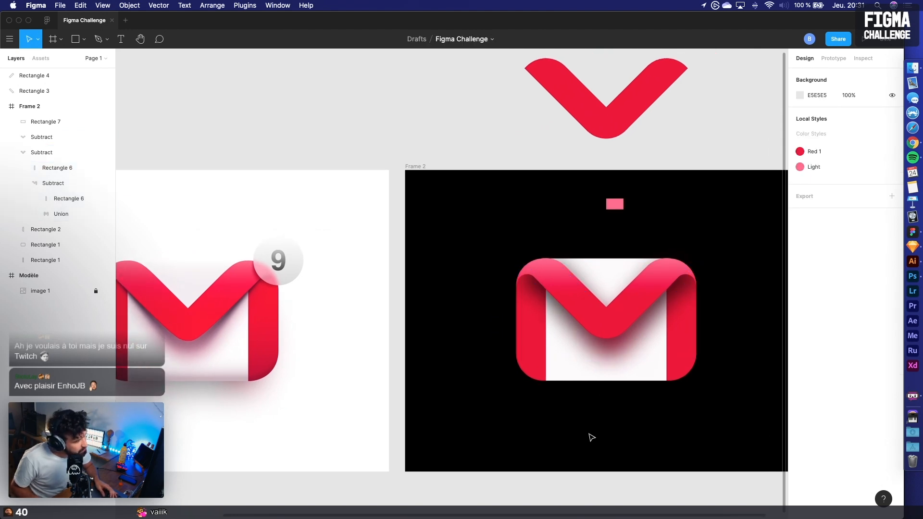
Rename the blurred V shadow layer as SAHDOW 1
click(610, 351)
scroll(612, 348, right, 8)
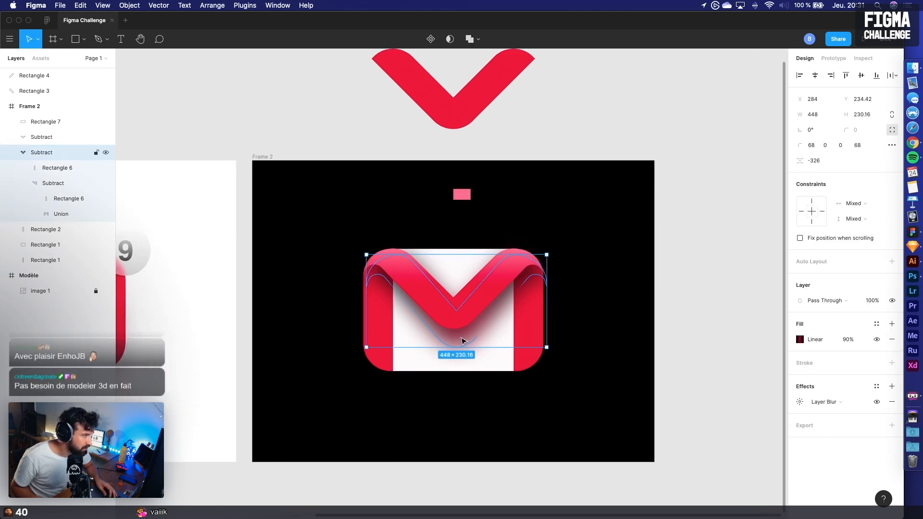
double_click(53, 152)
text(SAHDOW 1)
key(Return)
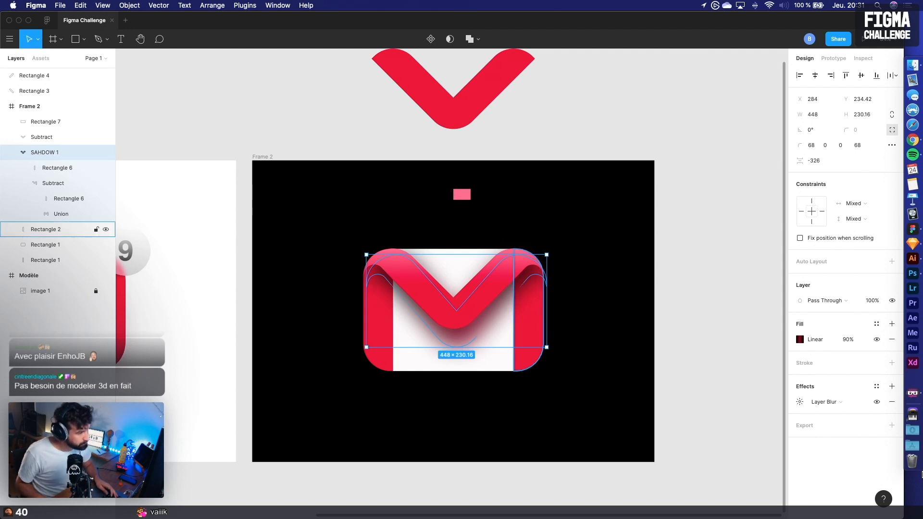
Try stacking a pasted copy of SAHDOW 1 under the ribbon, and delete the copy
key(super+c)
key(super+v)
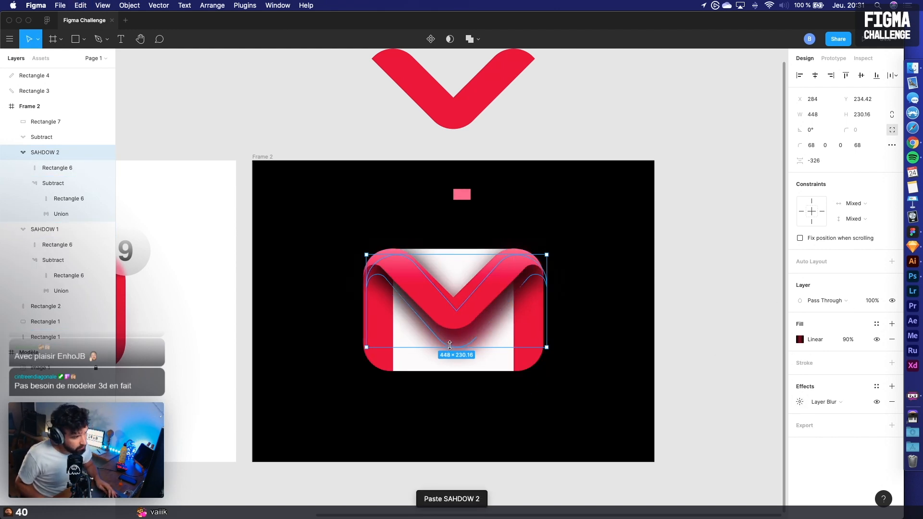
click(800, 341)
click(799, 341)
click(611, 332)
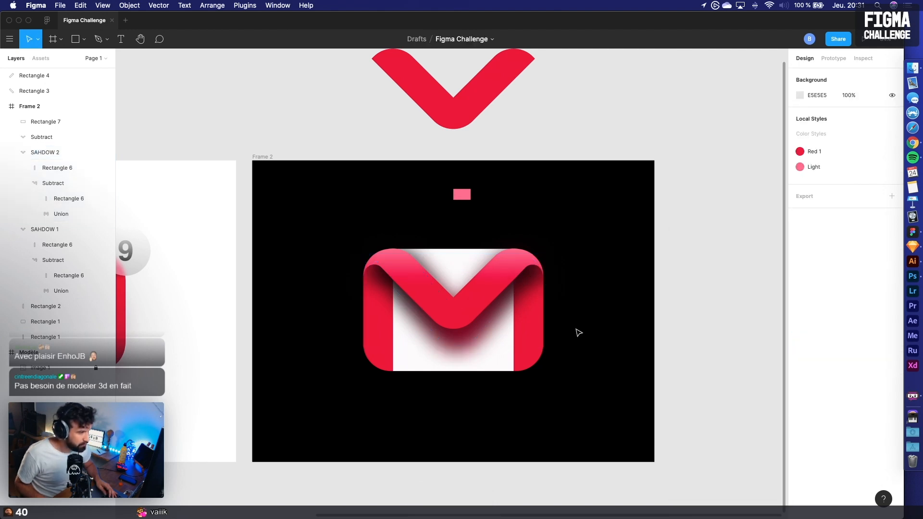
click(448, 327)
click(470, 340)
key(Delete)
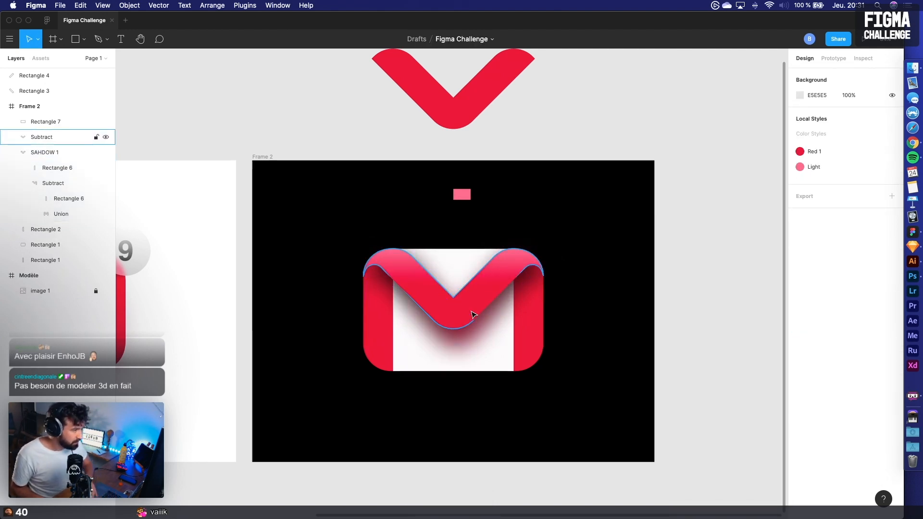
Add a drop shadow to the gradient ribbon in Frame 2 and set its blur to 28
click(473, 318)
click(816, 406)
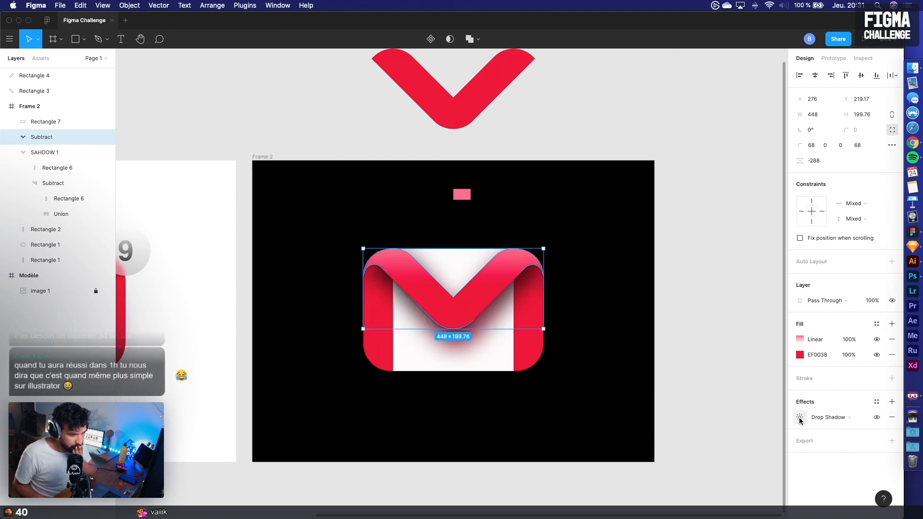
click(799, 418)
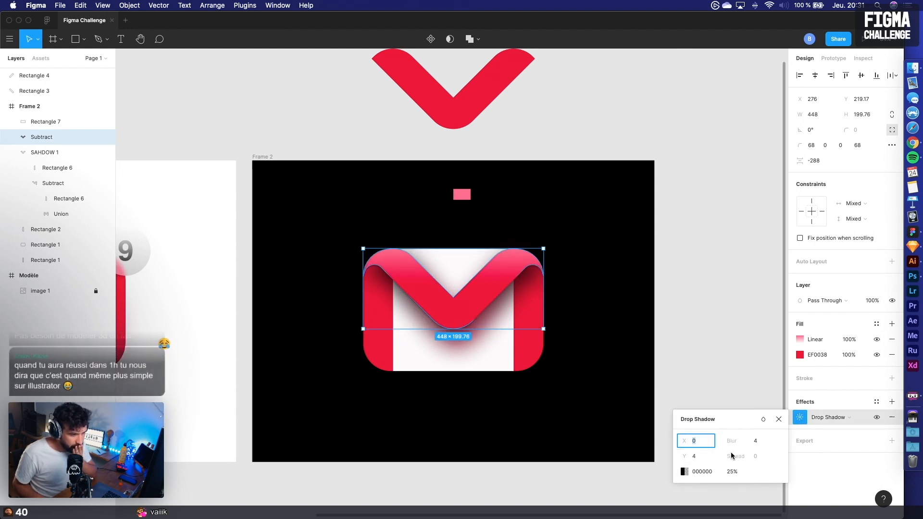
click(756, 441)
text(20)
key(Return)
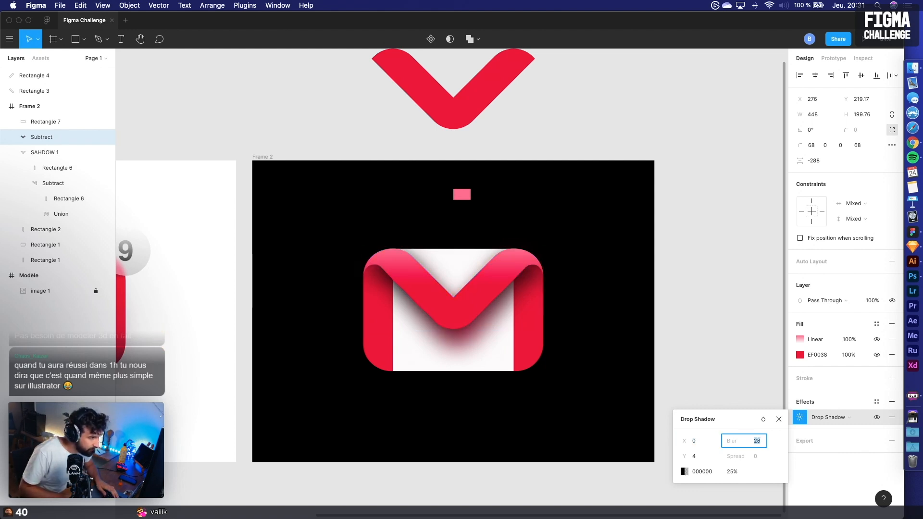
Try vertical offsets for the ribbon's drop shadow, up to Y 52
click(697, 456)
text(-12)
key(Return)
key(shift+Down)
key(shift+Up)
key(shift+Up)
key(shift+Up)
key(shift+Up)
key(shift+Up)
key(shift+Up)
key(shift+Up)
key(shift+Up)
key(shift+Up)
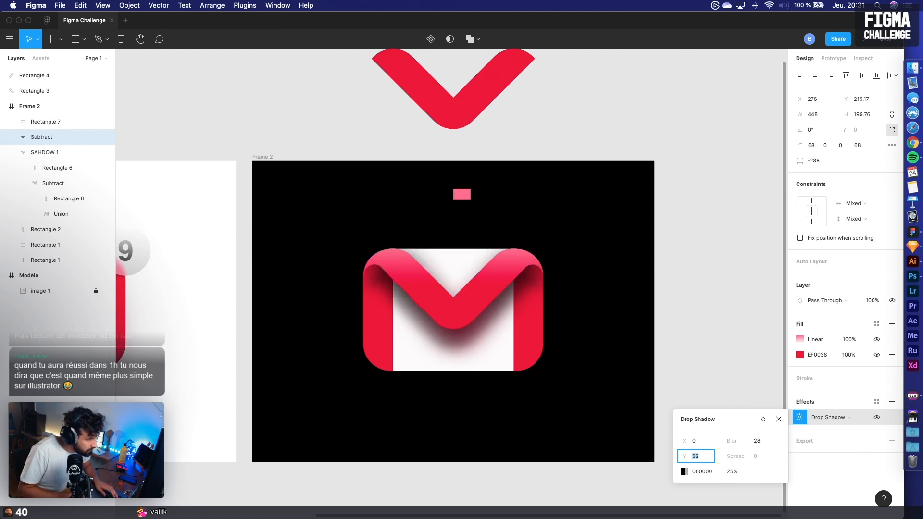
Set both the Y offset and the blur of the ribbon's drop shadow to 9
text(20)
key(Return)
click(757, 441)
text(20)
key(Return)
click(700, 458)
text(4)
key(Return)
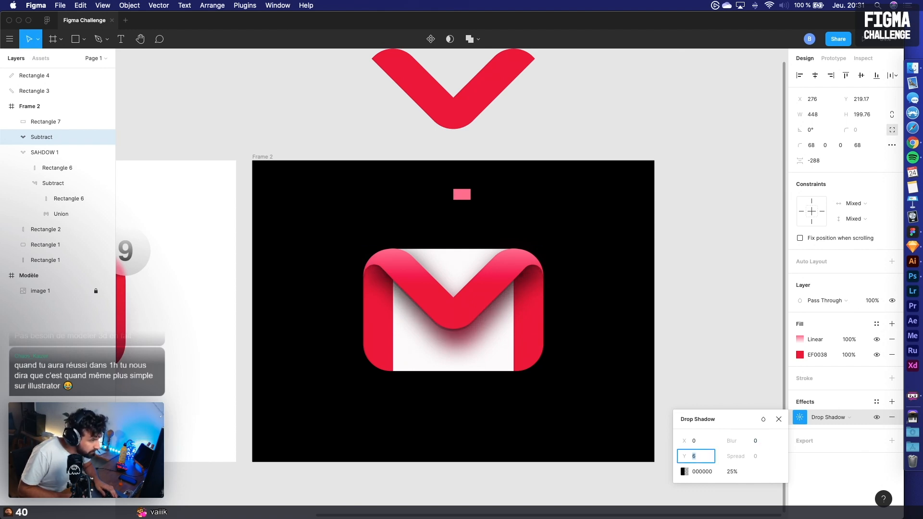
click(757, 441)
text(8)
key(Return)
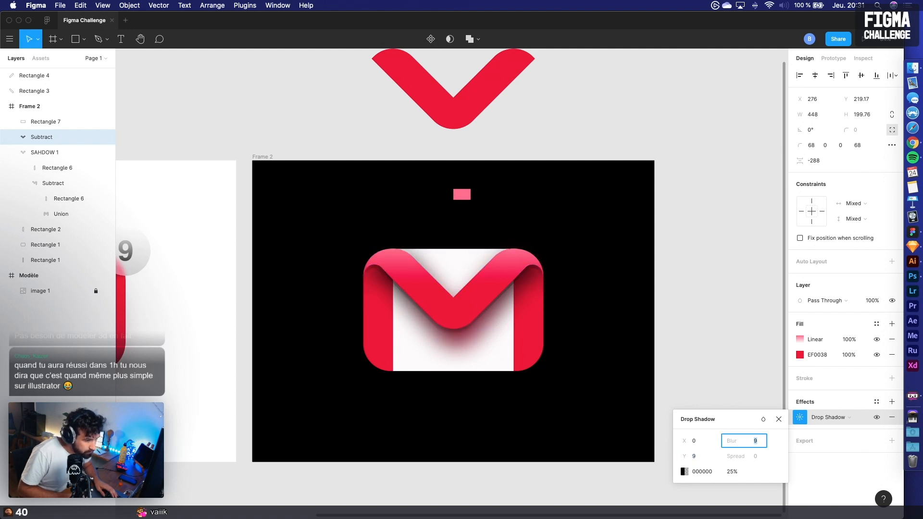
Lower the opacity of the ribbon's drop shadow to 15% and view it beside the Modèle icon
click(733, 472)
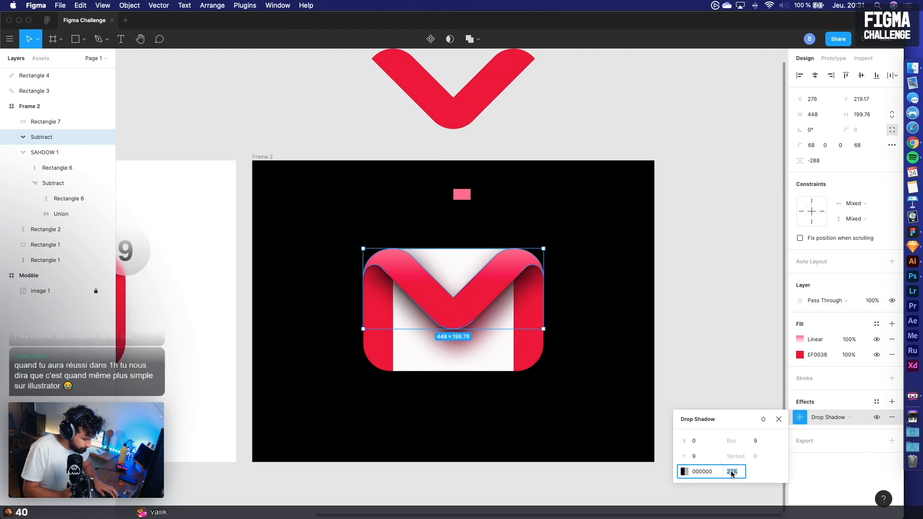
key(BackSpace)
text(1)
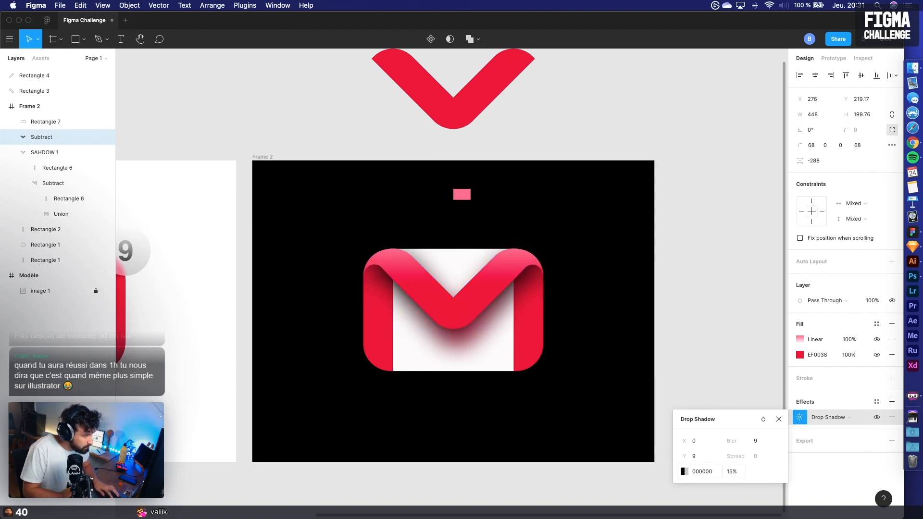
click(641, 346)
scroll(527, 385, down, 3)
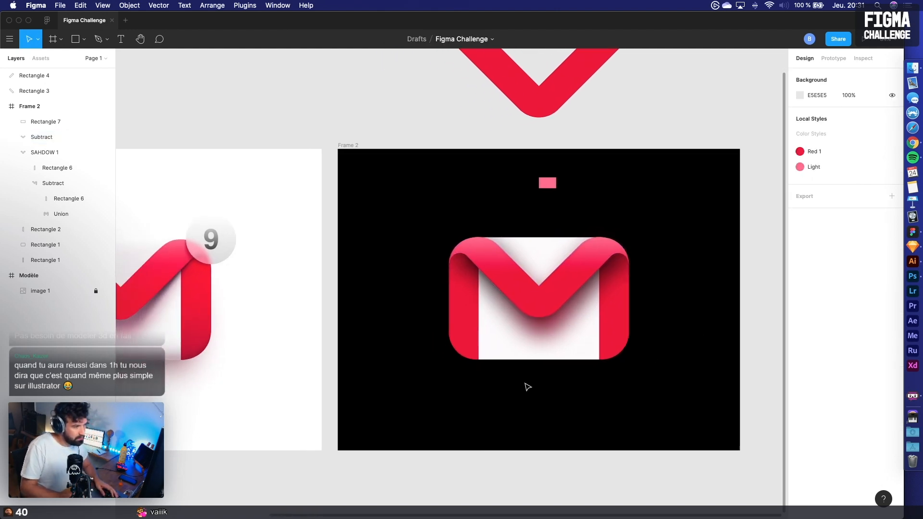
scroll(528, 385, up, 3)
scroll(528, 386, down, 3)
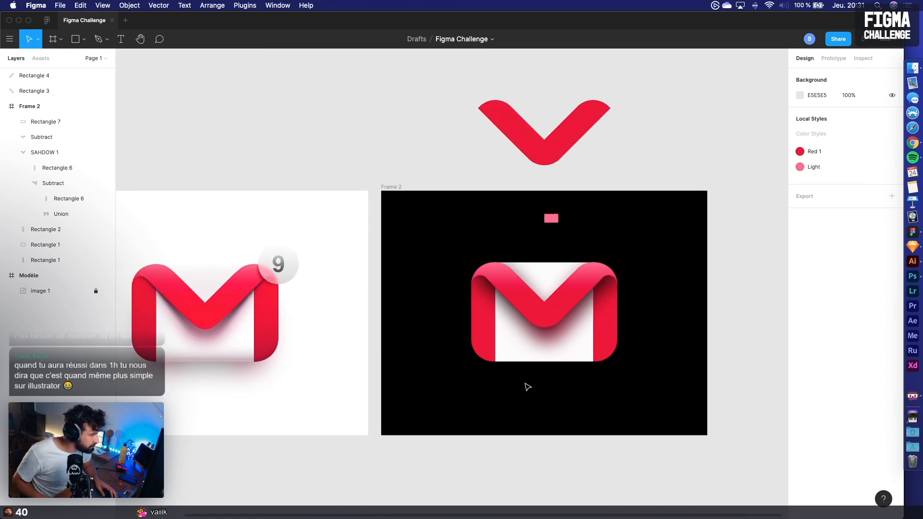
Change the blend mode of the gradient ribbon's drop shadow
click(552, 329)
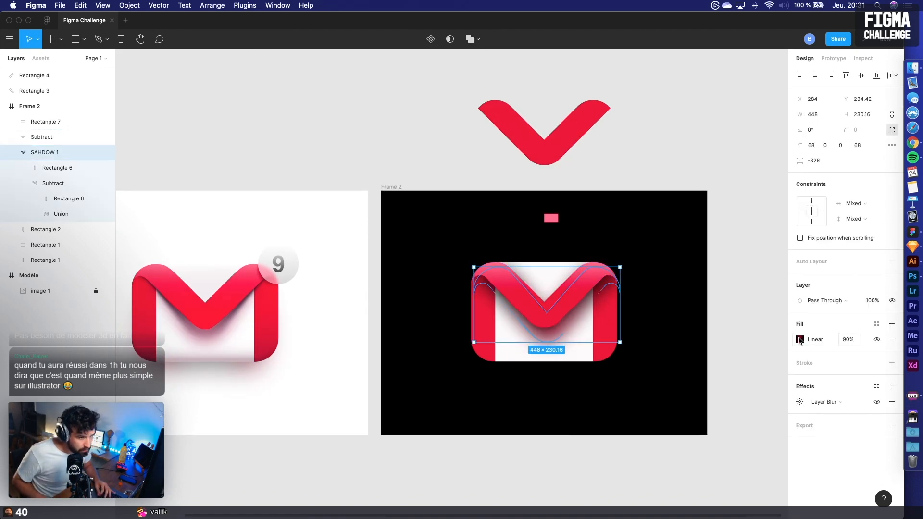
click(543, 322)
click(801, 418)
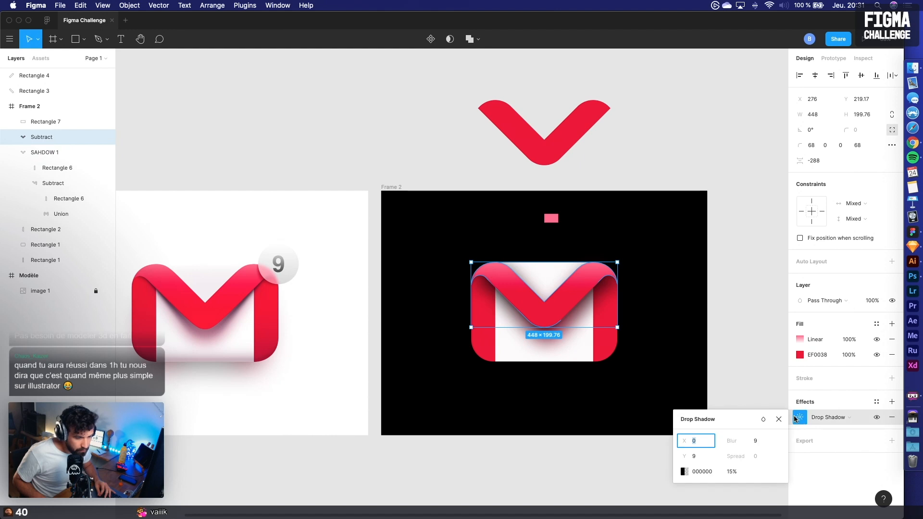
click(684, 472)
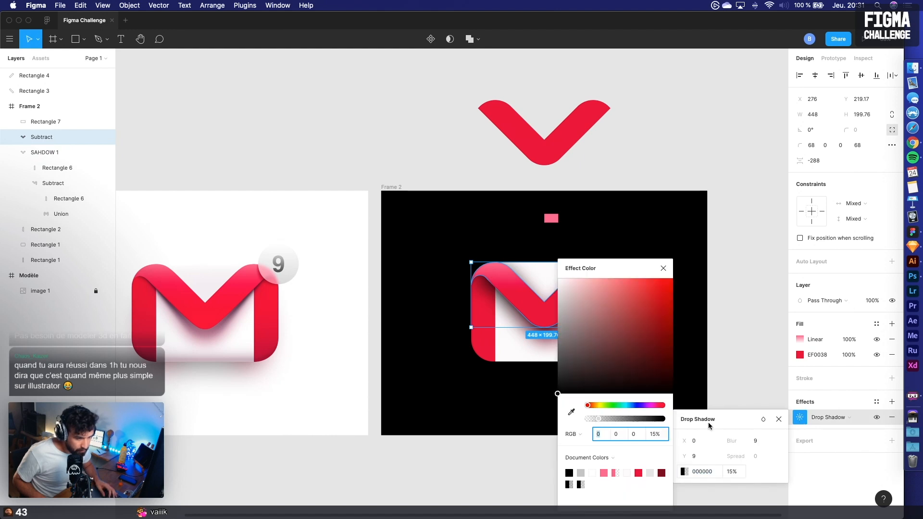
click(764, 419)
click(775, 452)
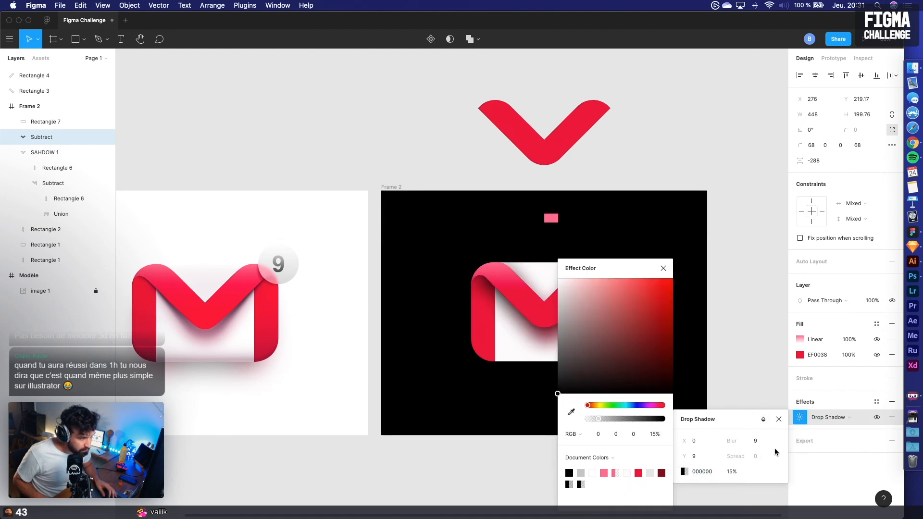
click(751, 344)
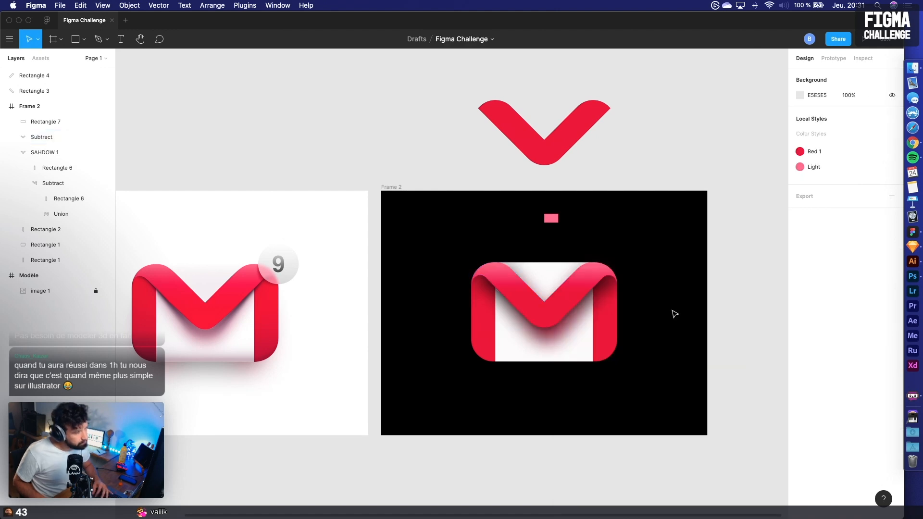
Try nudging the blurred SAHDOW 1 shape beneath the V-shaped flap upward by one large step
scroll(675, 313, up, 3)
scroll(675, 314, down, 5)
scroll(674, 314, up, 2)
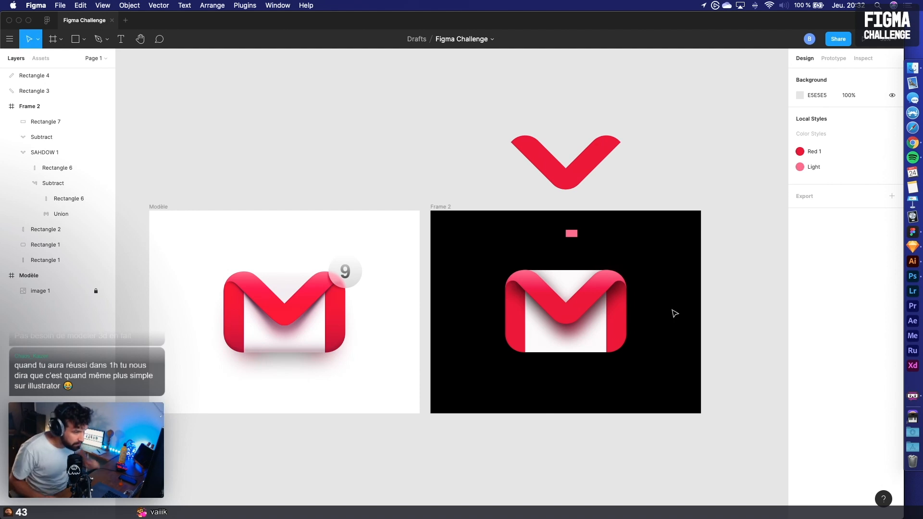
click(582, 330)
key(shift+Up)
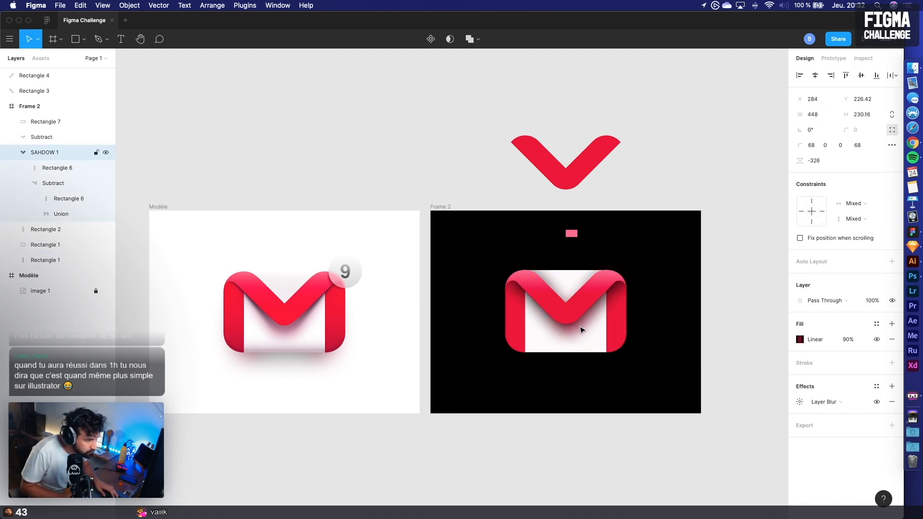
key(shift+Down)
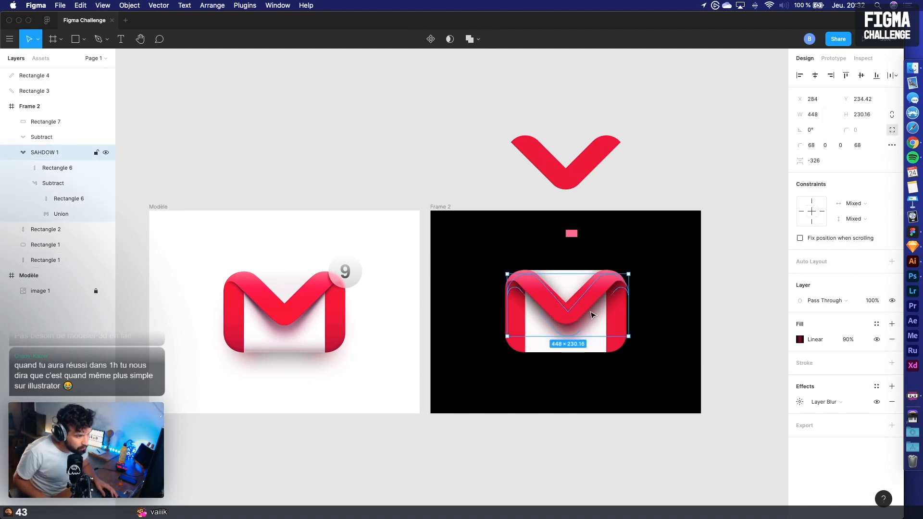
Reduce the opacity of the drop shadow on the red V-shaped flap to 9%
scroll(576, 307, right, 1)
click(559, 299)
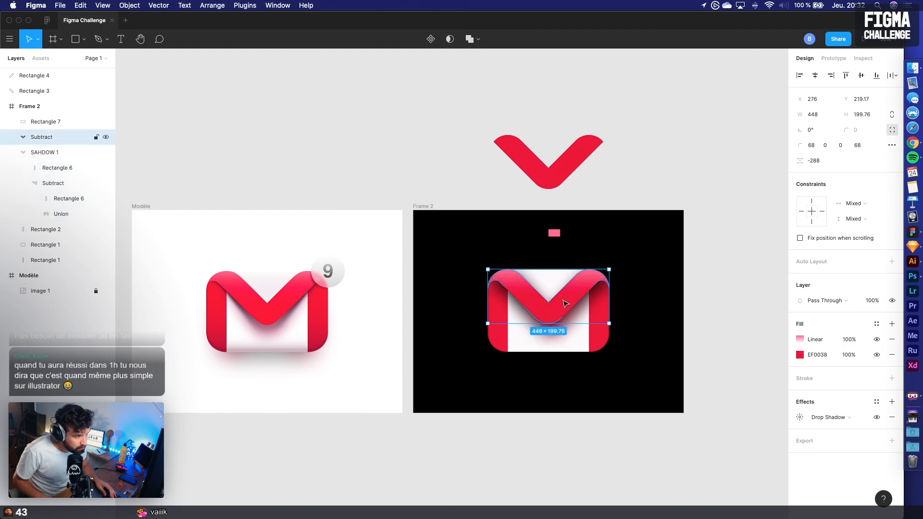
click(799, 416)
click(733, 474)
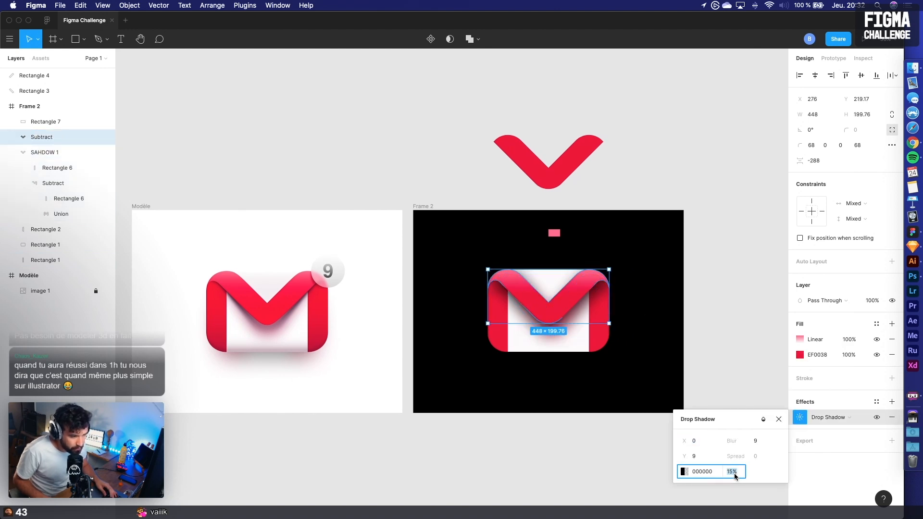
text(10)
key(Return)
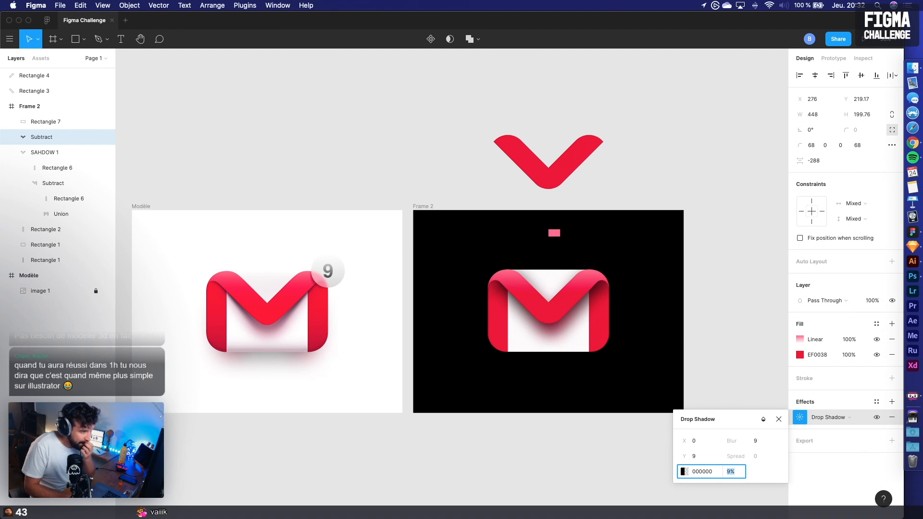
click(701, 339)
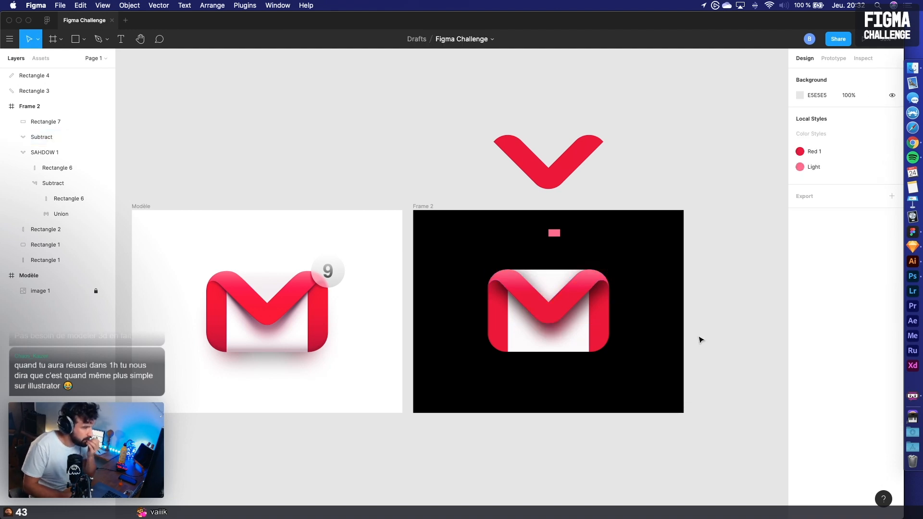
Copy the envelope's white rounded rectangle below Frame 2 and duplicate that copy about 27 px higher
scroll(699, 340, up, 5)
scroll(366, 331, left, 10)
scroll(446, 362, up, 3)
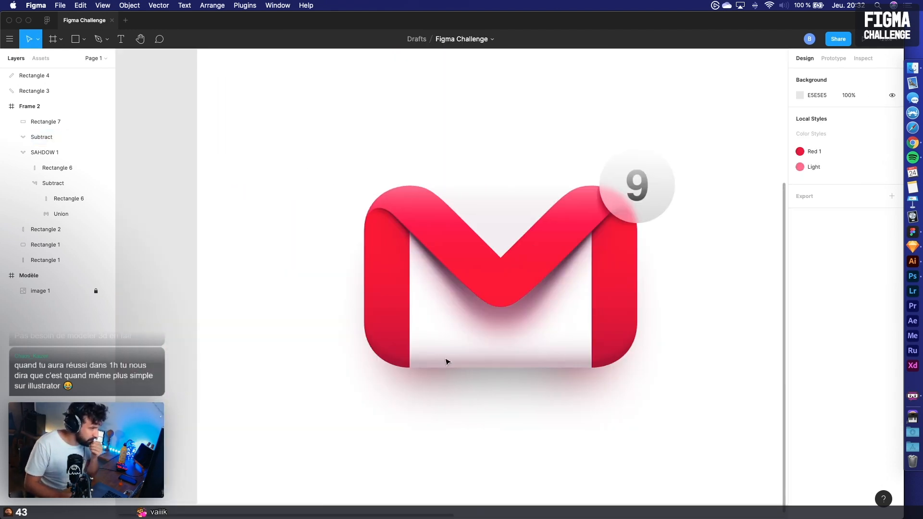
scroll(447, 362, down, 3)
scroll(451, 358, right, 2)
scroll(469, 342, right, 5)
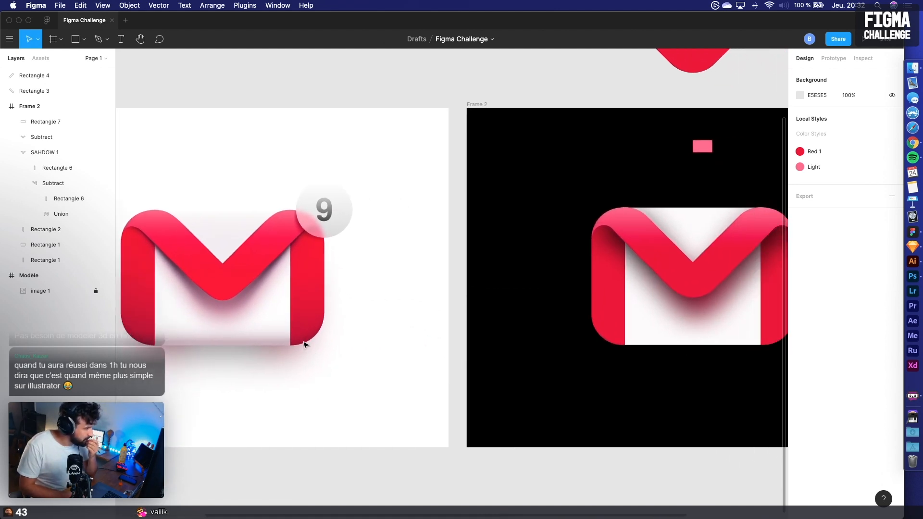
drag(539, 394, 408, 357)
alt+drag(619, 298, 443, 282)
drag(443, 274, 433, 416)
alt+drag(433, 416, 433, 404)
Subtract the upper rectangle from the lower one and place the leftover crescent along the bottom edge of the envelope in Frame 2
drag(545, 483, 444, 397)
click(476, 39)
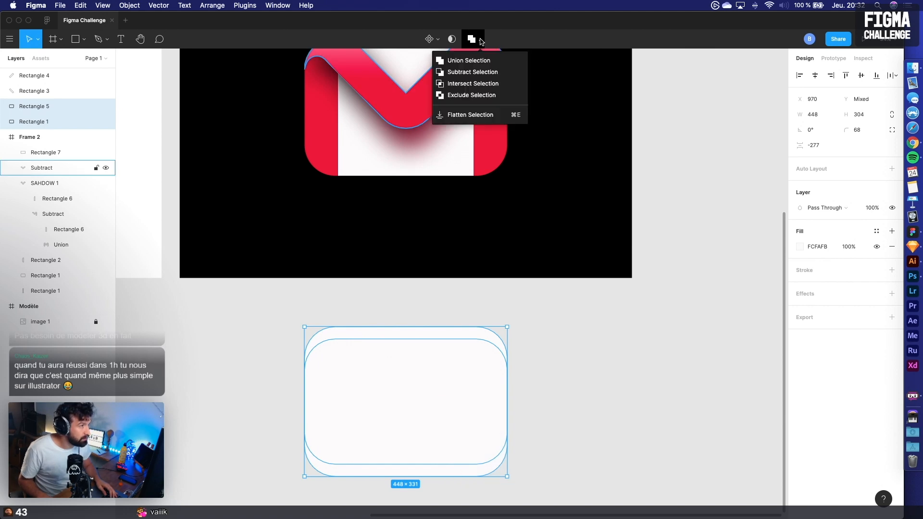
click(477, 72)
drag(416, 472, 404, 177)
drag(364, 301, 619, 360)
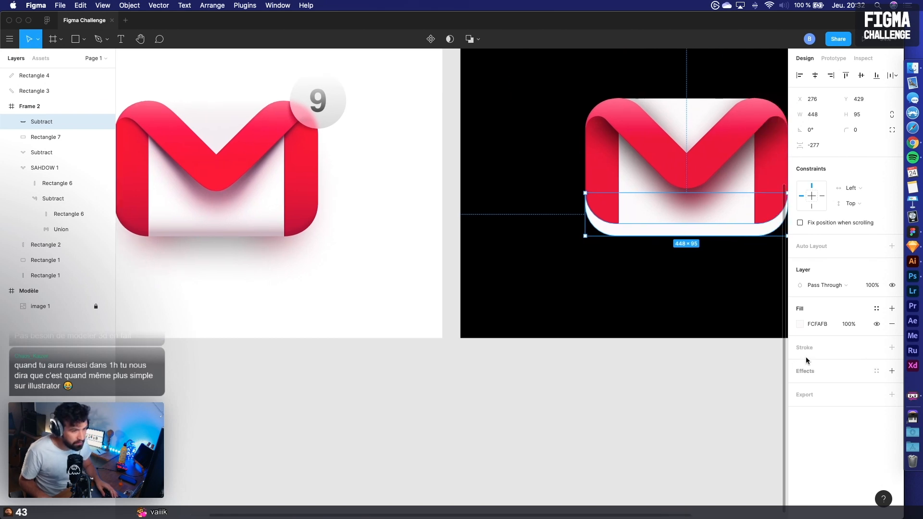
Fill the crescent with the greyish pink CAB4BC sampled from the lower edge of the reference envelope
click(800, 324)
click(685, 415)
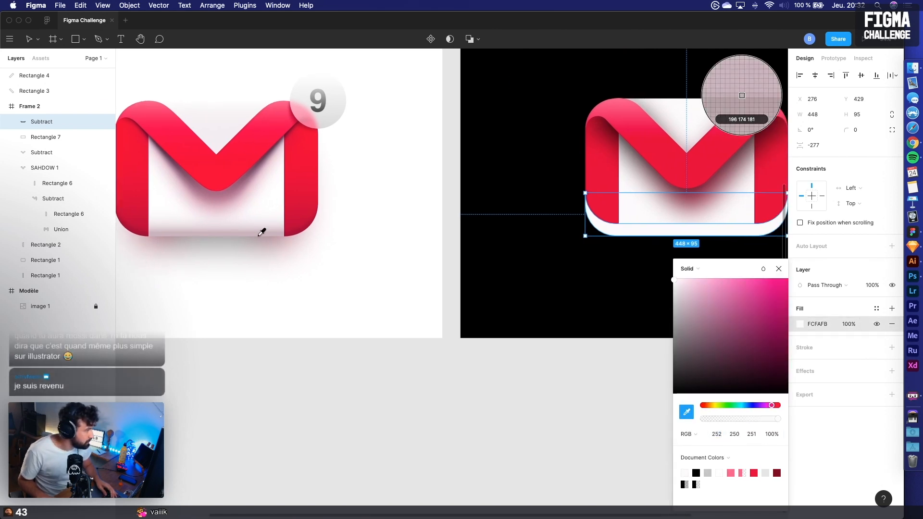
click(262, 231)
click(460, 373)
Add an effect to the bottom crescent and change its type to Layer Blur
scroll(551, 324, right, 5)
click(530, 254)
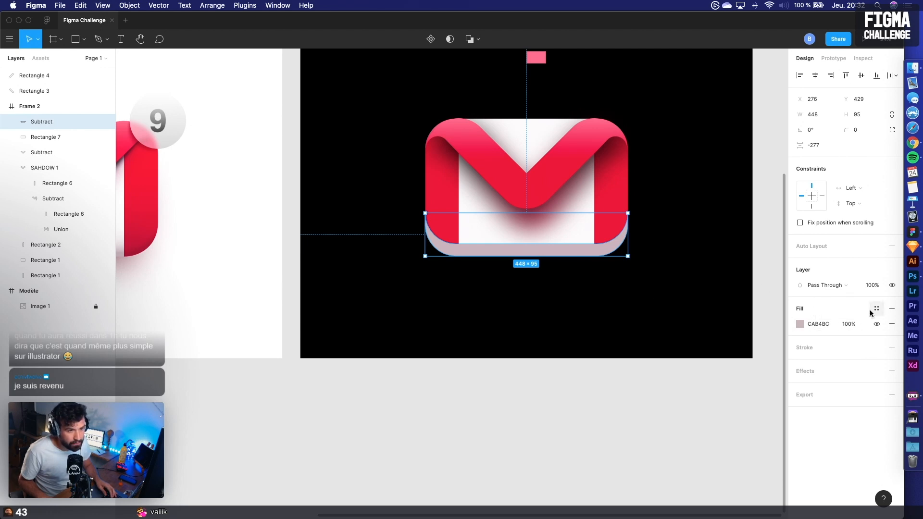
click(809, 371)
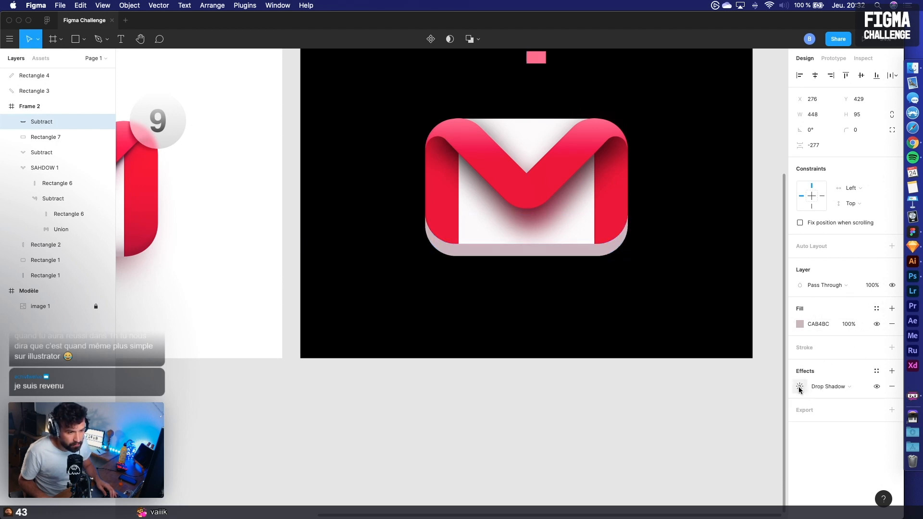
click(801, 386)
click(841, 387)
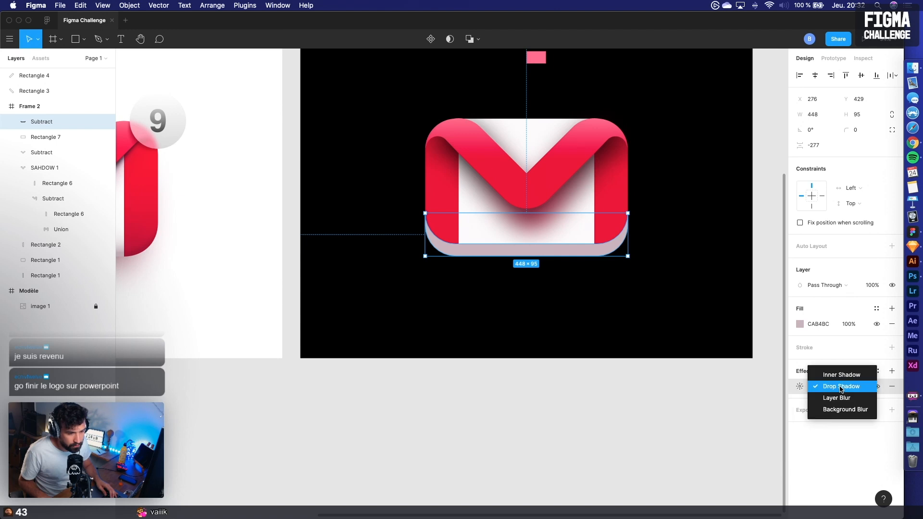
click(836, 399)
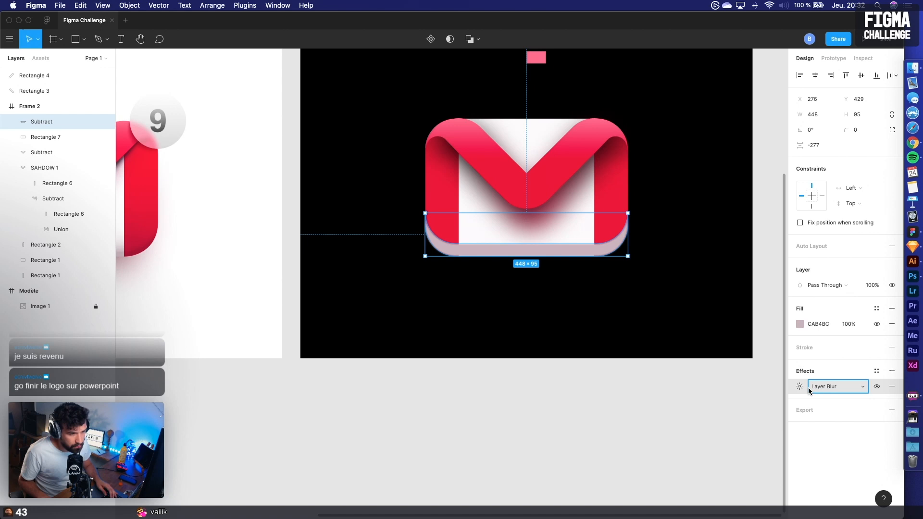
Set the crescent's layer blur to 12
click(801, 386)
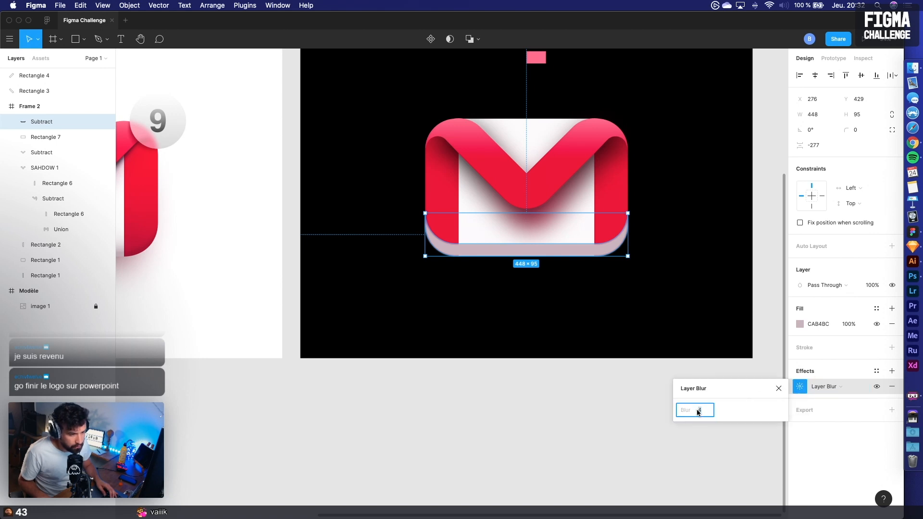
text(12)
key(Return)
key(shift+Up)
key(Down)
key(Down)
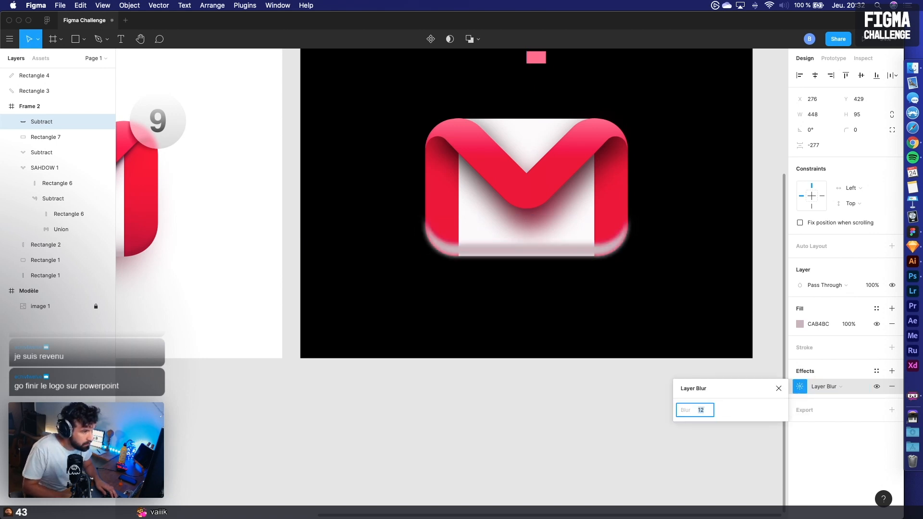
click(565, 441)
Nudge the blurred crescent down along the envelope's bottom edge to Y 438
scroll(564, 441, left, 3)
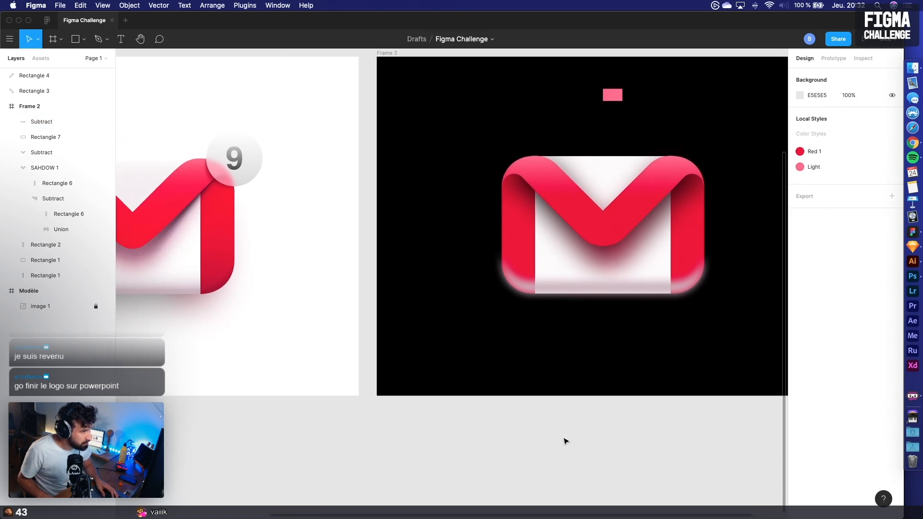
click(567, 289)
key(Down)
key(Down)
key(Down)
key(Down)
key(Down)
key(Down)
key(Down)
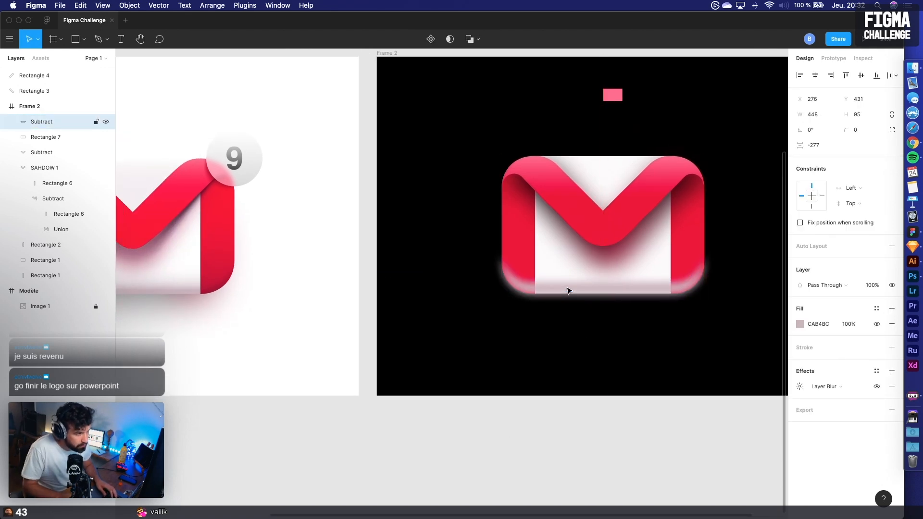
key(Down)
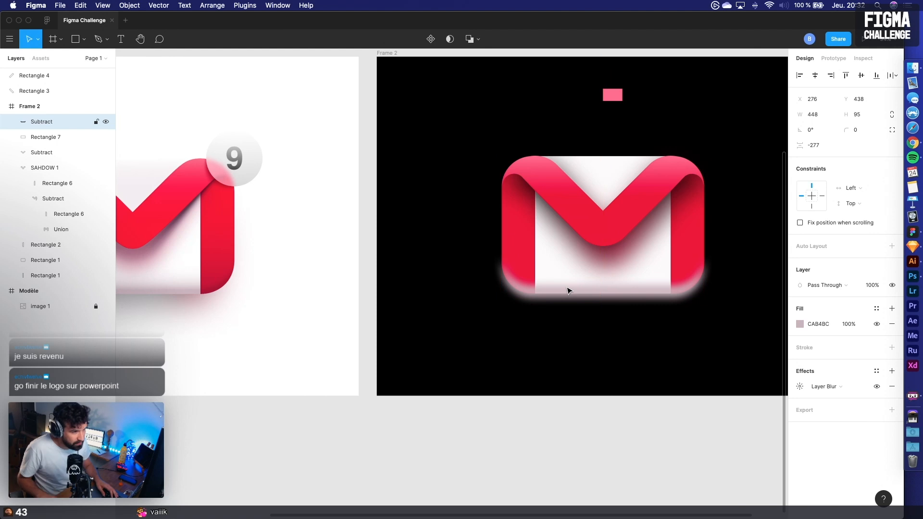
Darken the crescent's fill colour to 382D31
click(801, 324)
click(699, 325)
drag(696, 334, 696, 368)
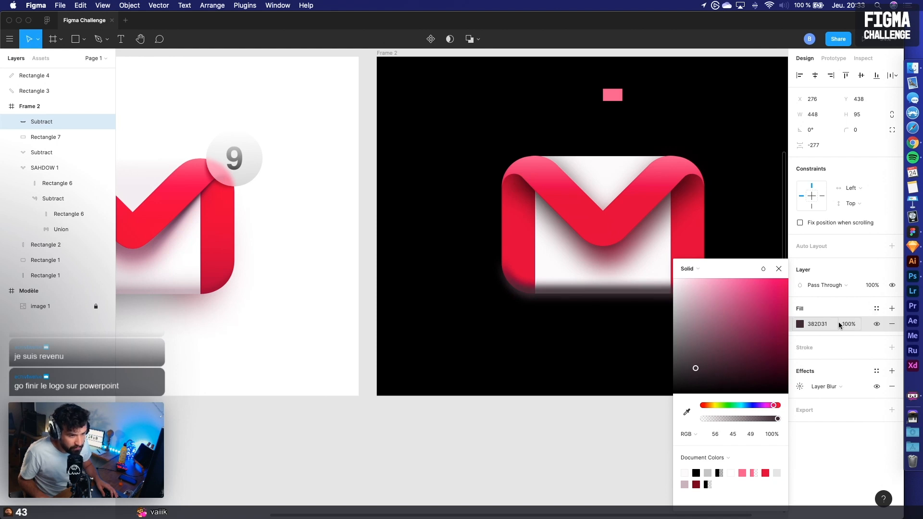
Try the Screen, Overlay and Multiply blend modes on the crescent's fill, with the colour adjusted to 463B3F
click(764, 269)
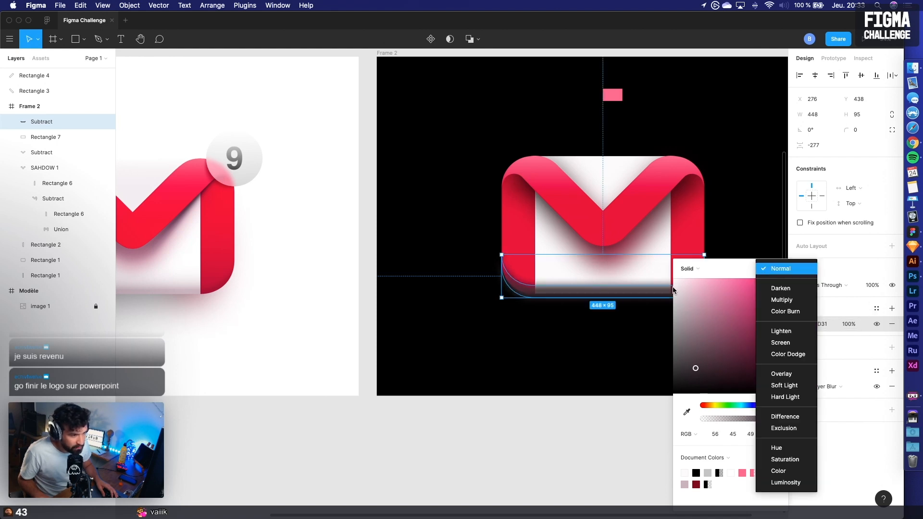
click(783, 343)
click(767, 271)
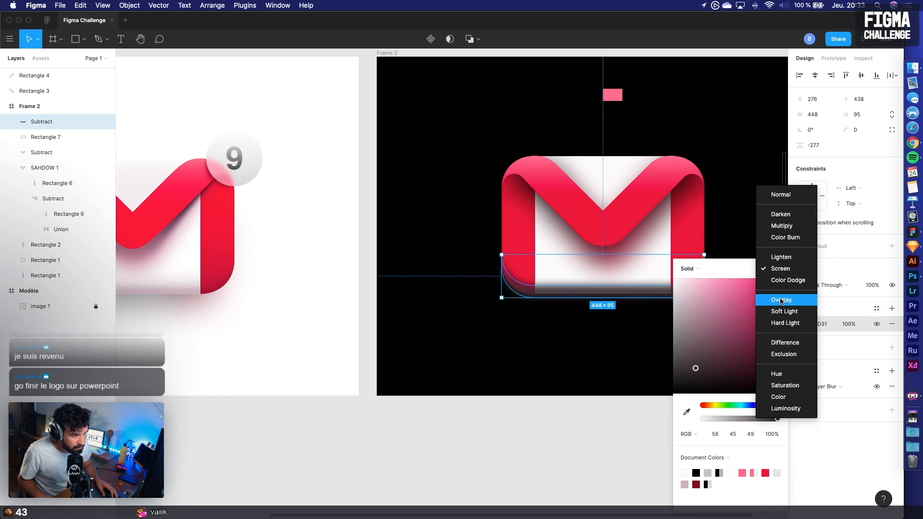
click(781, 302)
drag(723, 347, 692, 367)
click(708, 274)
click(707, 269)
click(764, 269)
click(783, 196)
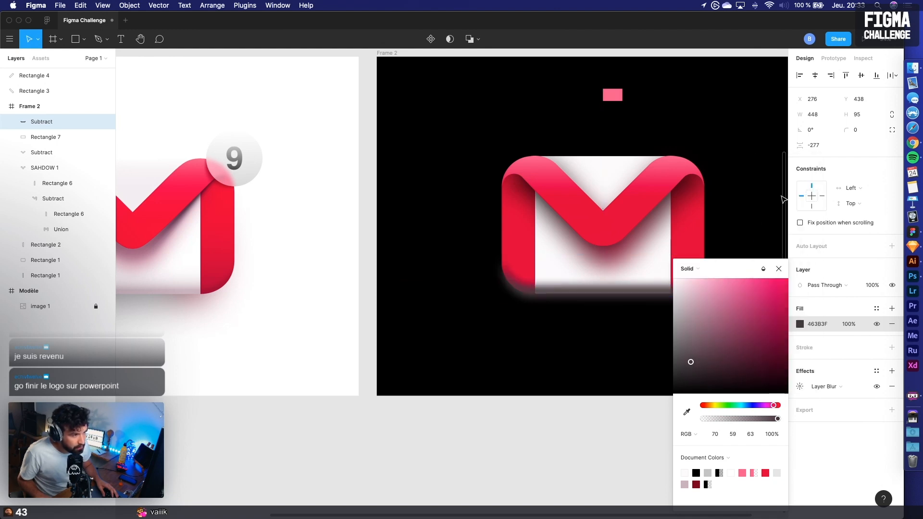
Change the crescent's fill to a muted dark pink, 7D495C
drag(691, 362, 743, 378)
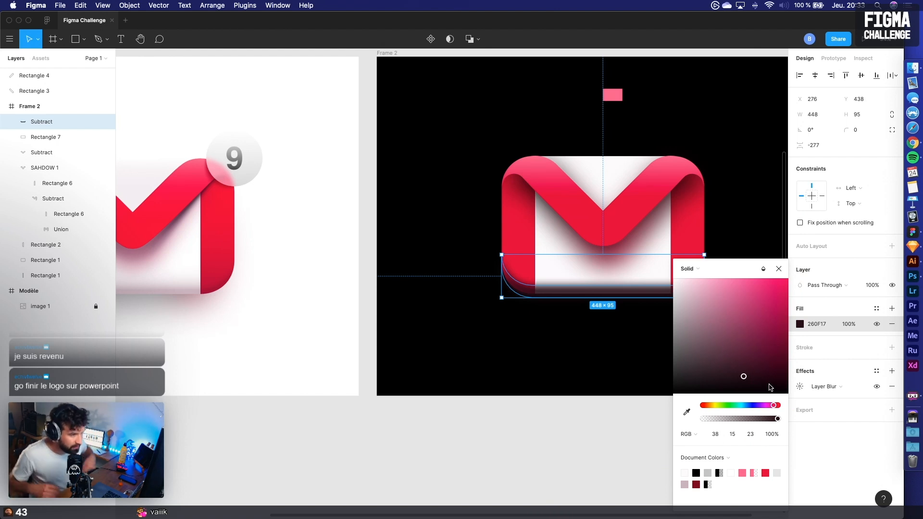
mouse_move(771, 387)
mouse_down()
mouse_move(711, 367)
mouse_move(706, 383)
mouse_move(673, 356)
mouse_move(715, 346)
mouse_up()
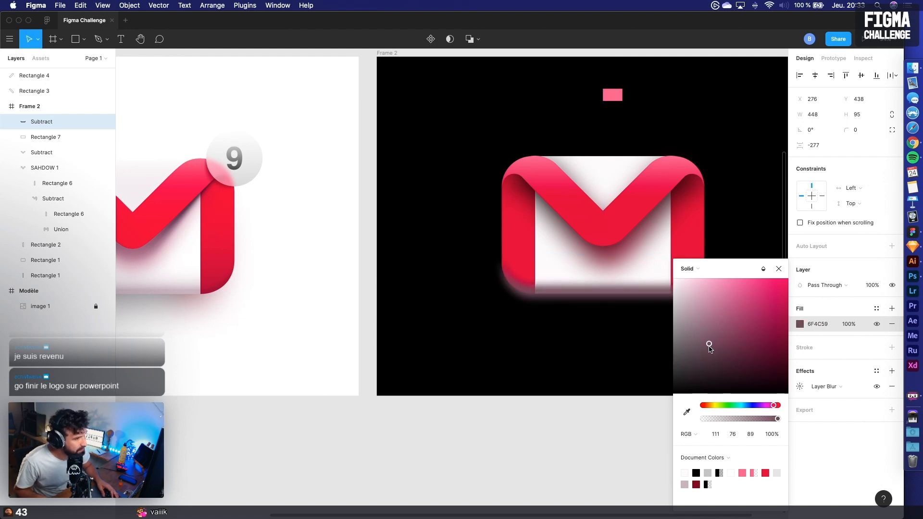
drag(721, 338, 722, 342)
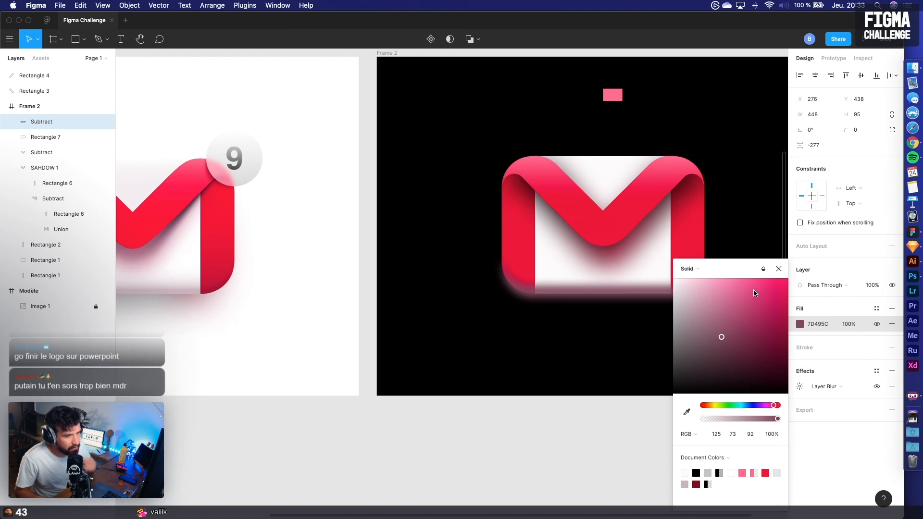
Try Color Burn, Hard Light and Color as the fill's blend mode and return it to Normal
click(763, 269)
click(765, 279)
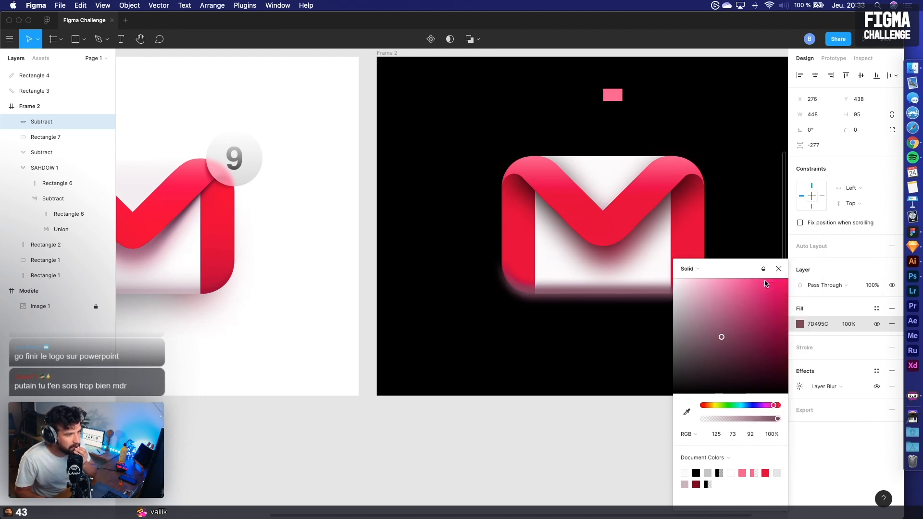
click(766, 270)
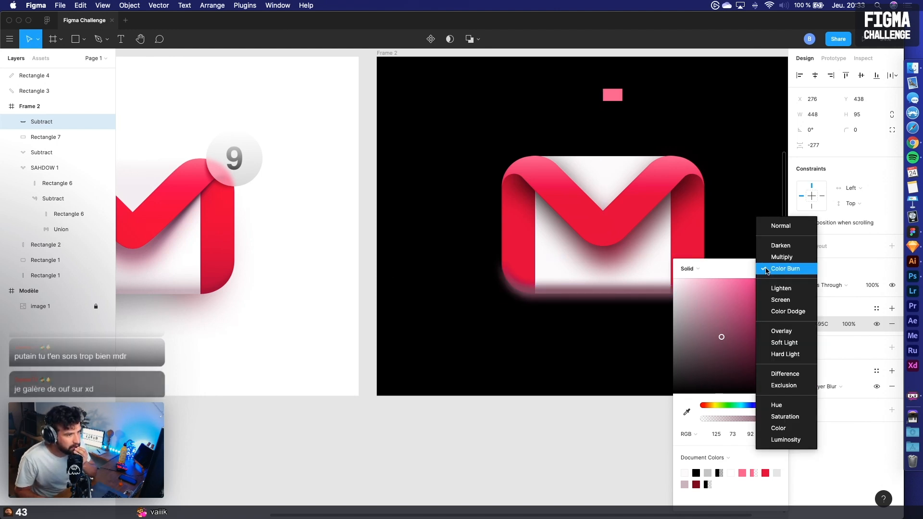
click(772, 354)
click(766, 280)
click(780, 344)
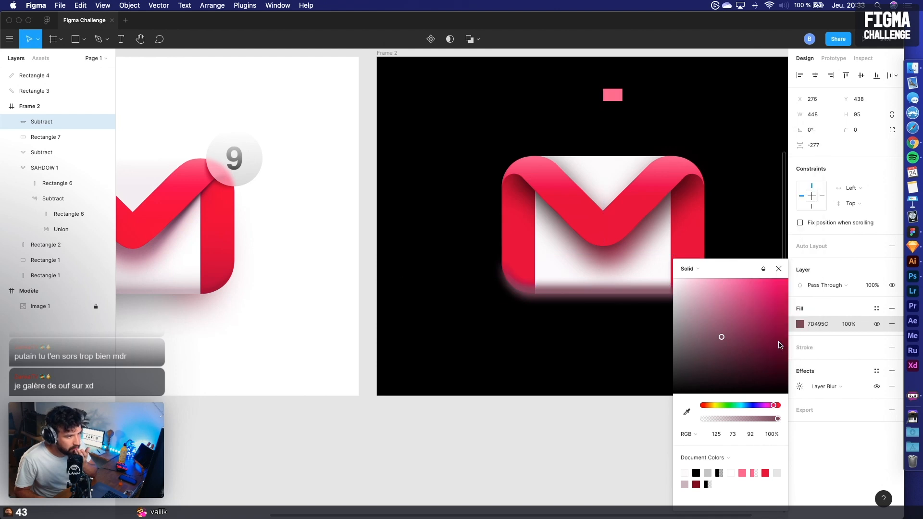
click(766, 271)
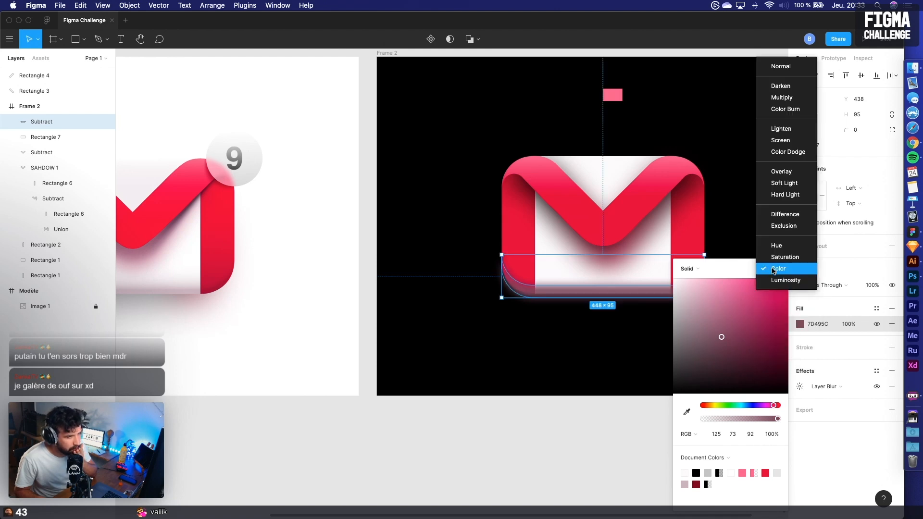
click(783, 67)
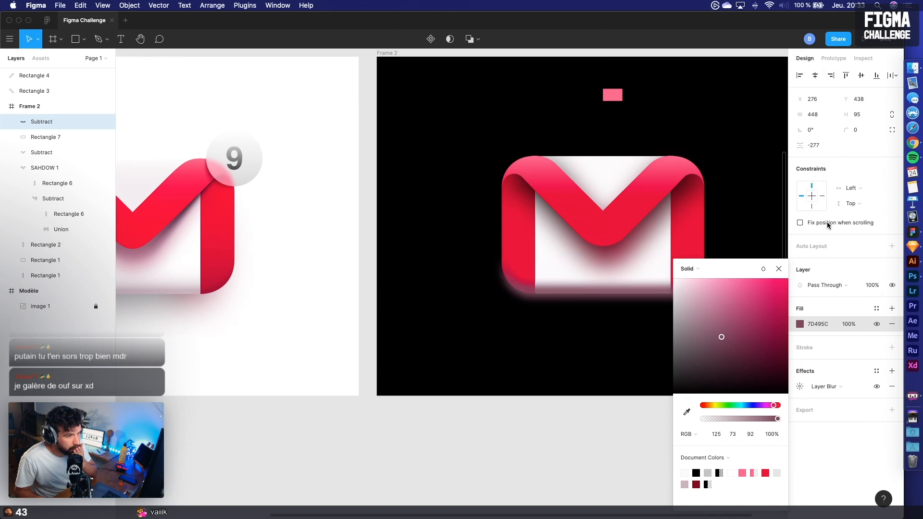
Try Multiply as the crescent's layer blend mode and switch it to Overlay
click(844, 286)
click(829, 328)
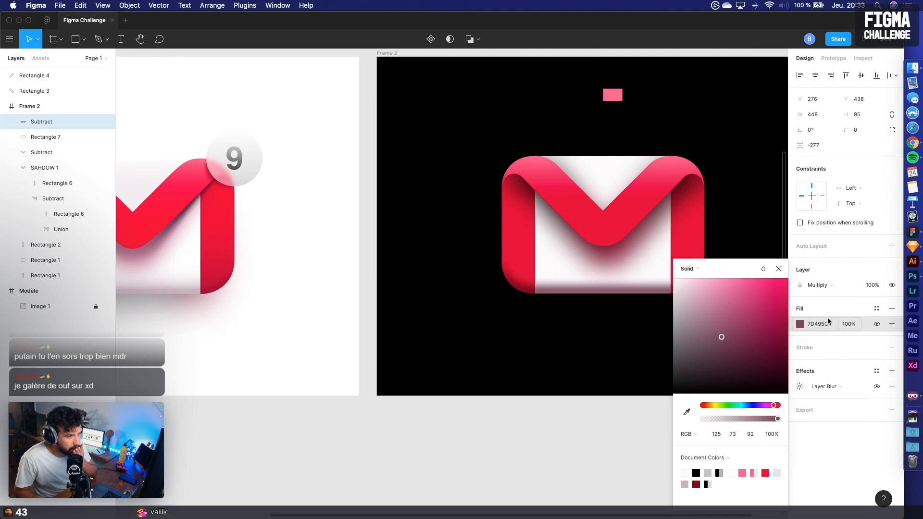
click(820, 287)
click(817, 364)
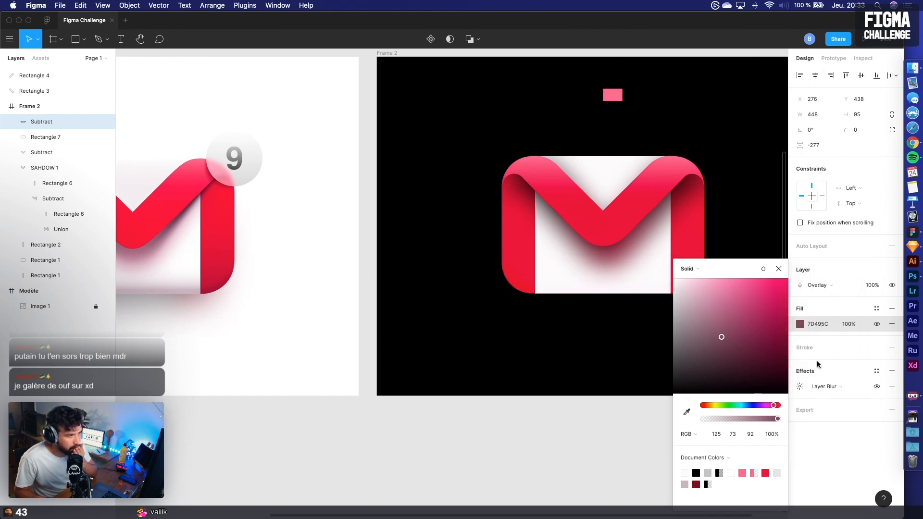
Try Screen and Overlay as the crescent's layer blend mode, darkening the fill to RGB 44, 12, 24
click(832, 287)
click(821, 253)
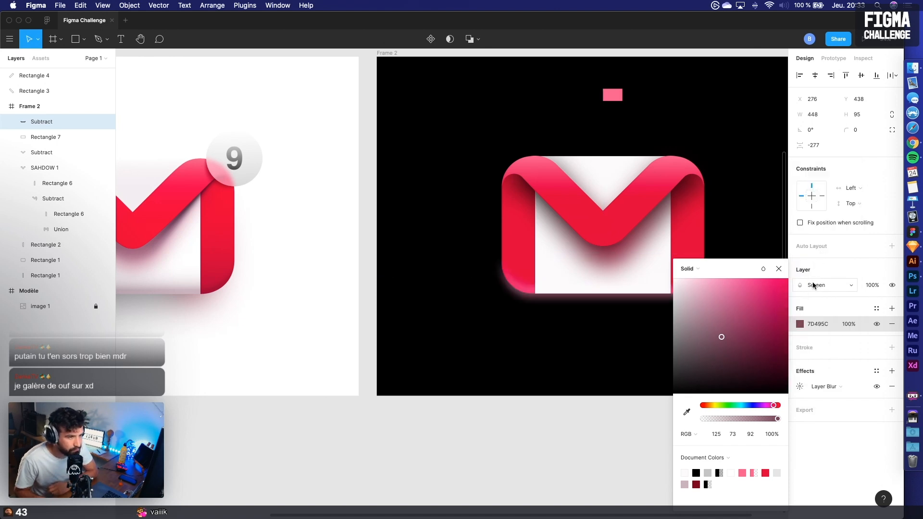
click(813, 285)
click(818, 315)
click(730, 349)
drag(735, 362, 705, 385)
click(756, 375)
Set the crescent's layer blend mode to Multiply and its fill to a muted pinkish grey, 88757C
click(825, 288)
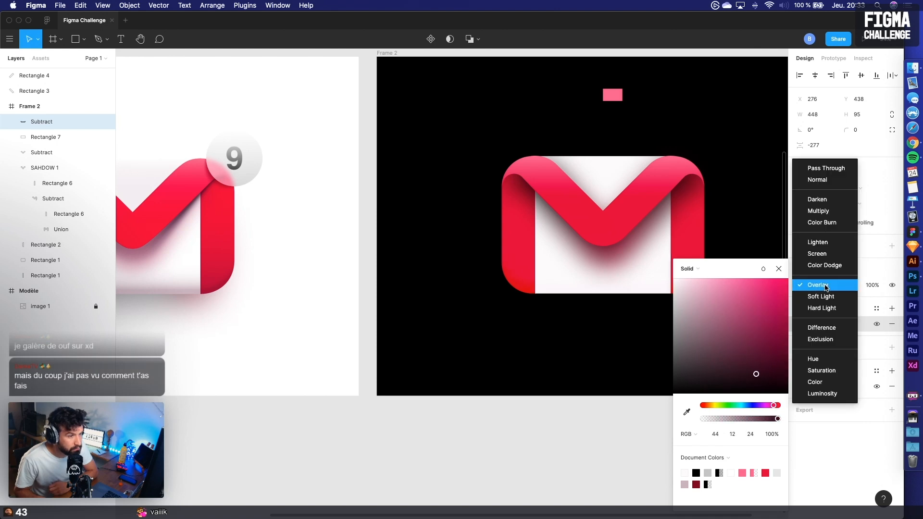
click(824, 214)
mouse_move(743, 370)
mouse_down()
mouse_move(700, 361)
mouse_move(686, 334)
mouse_up()
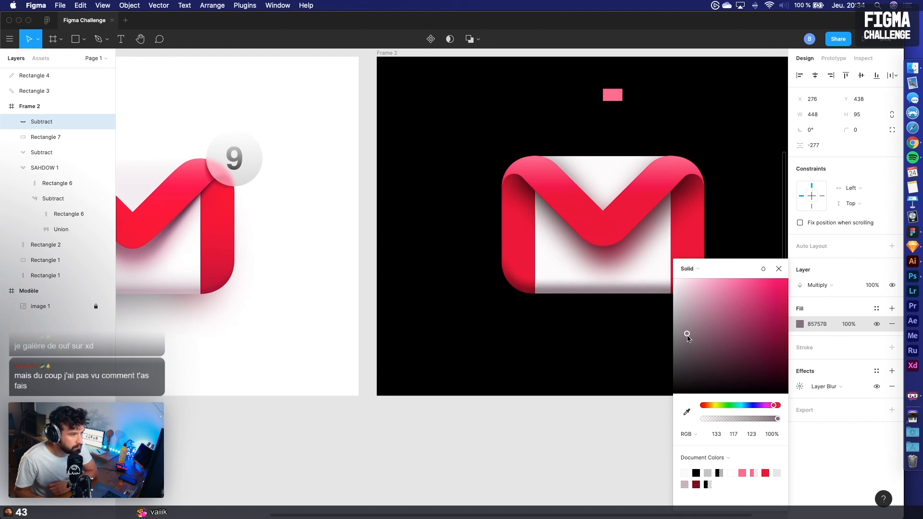
click(657, 446)
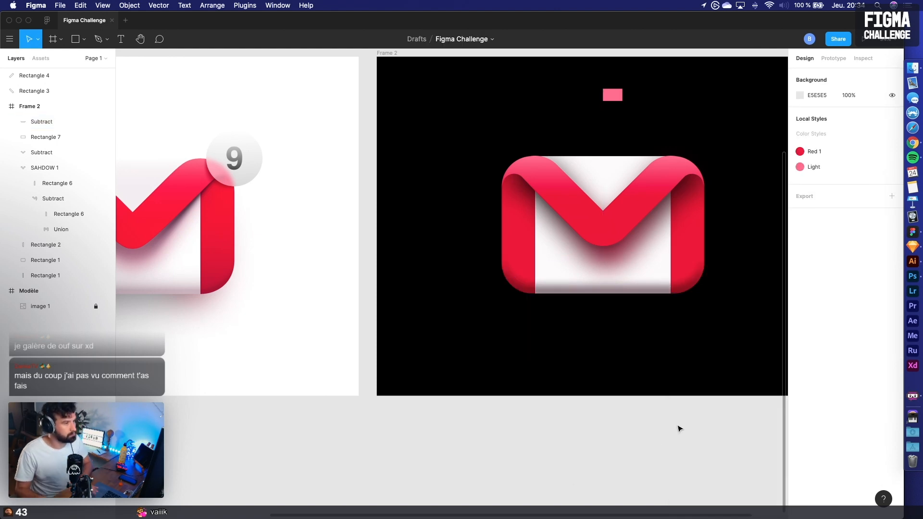
Delete the small pink swatch rectangle above the envelope in Frame 2
scroll(679, 427, down, 5)
scroll(597, 460, up, 3)
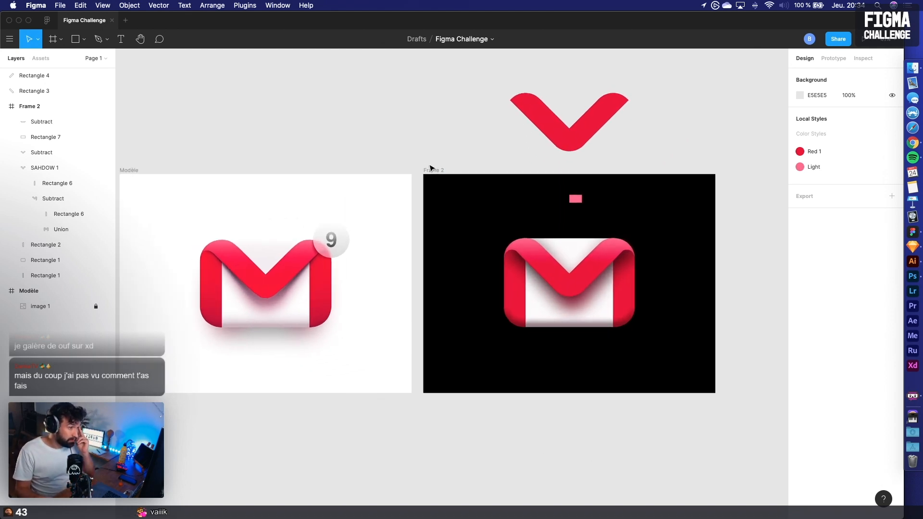
click(574, 200)
key(Delete)
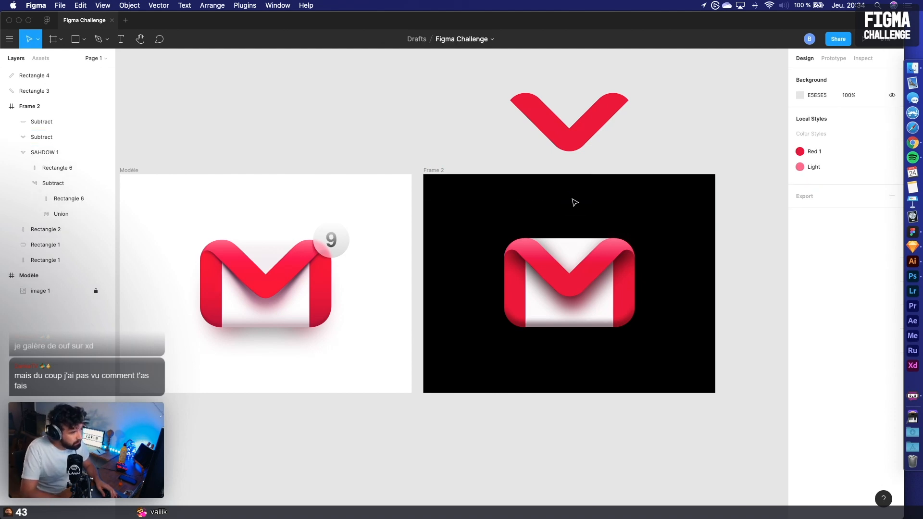
Nudge the shadow beneath the V-shaped flap up and down to adjust its vertical position
scroll(575, 202, up, 3)
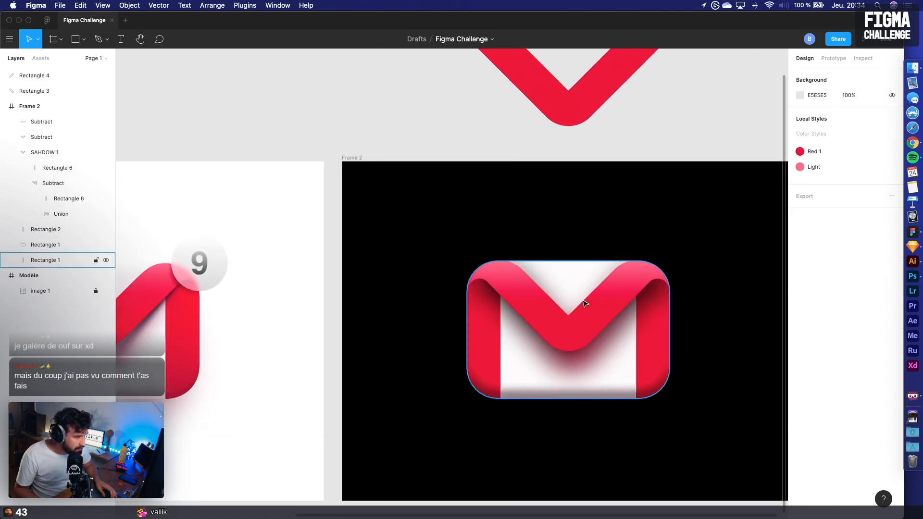
click(573, 368)
key(shift+Up)
key(shift+Up)
key(shift+Down)
key(shift+Down)
key(shift+Up)
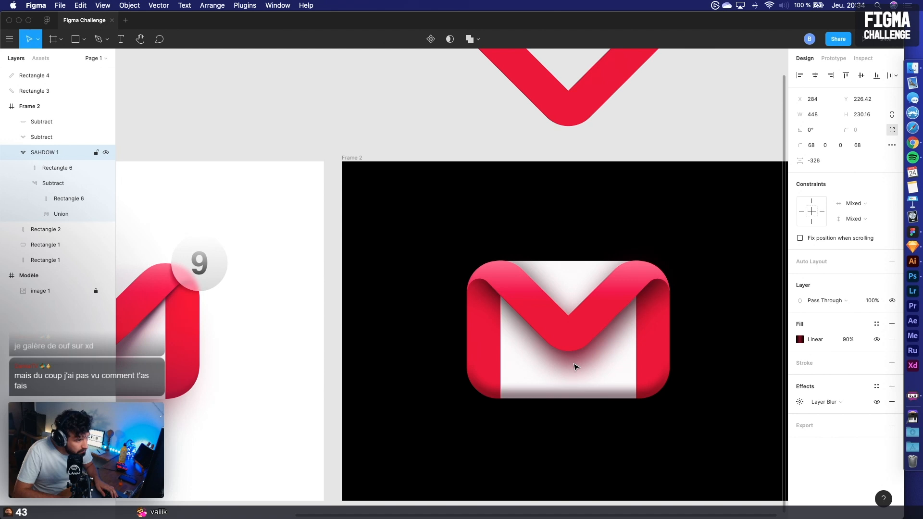
Lower the top edge of the flap shadow's inner shape and shift the shadow slightly left in line with the envelope
click(576, 365)
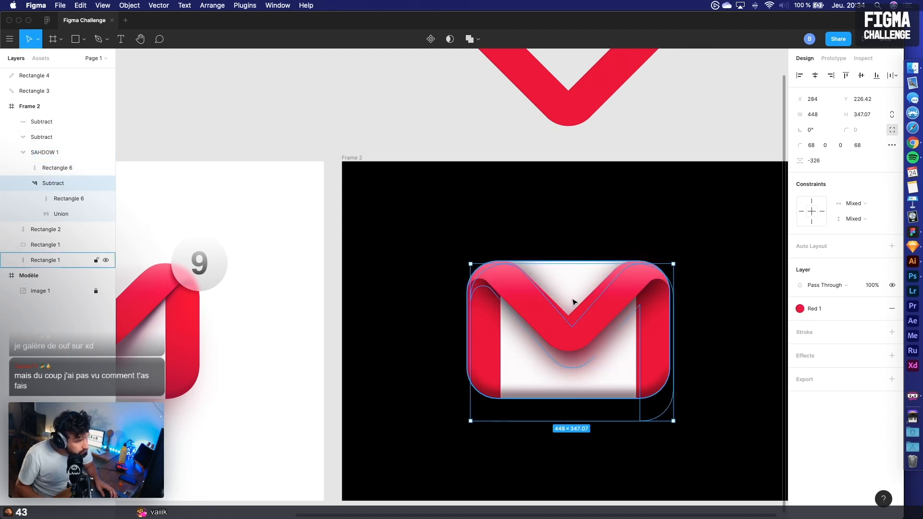
drag(566, 265, 566, 268)
click(702, 298)
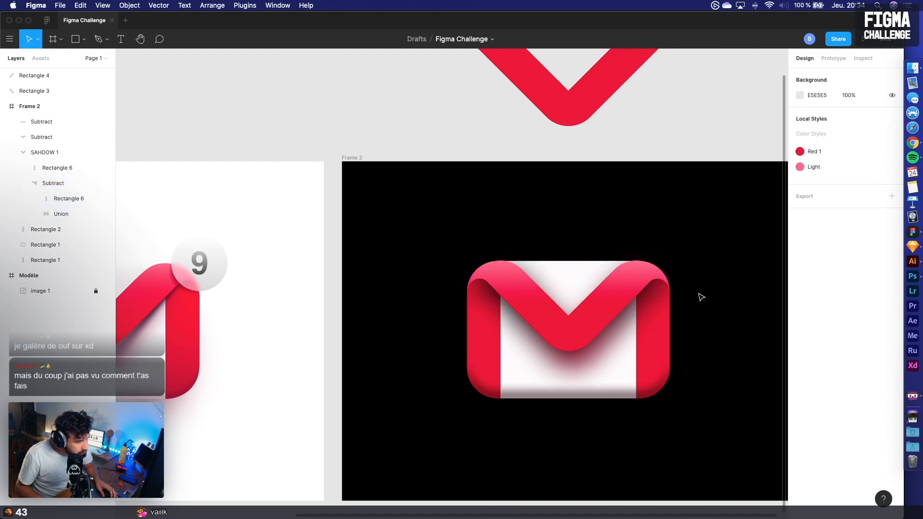
click(647, 317)
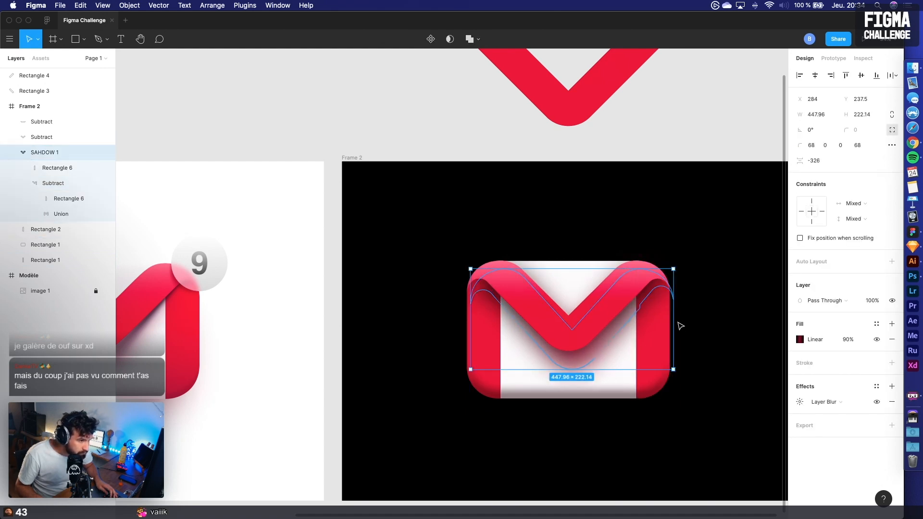
drag(662, 321, 660, 321)
click(721, 325)
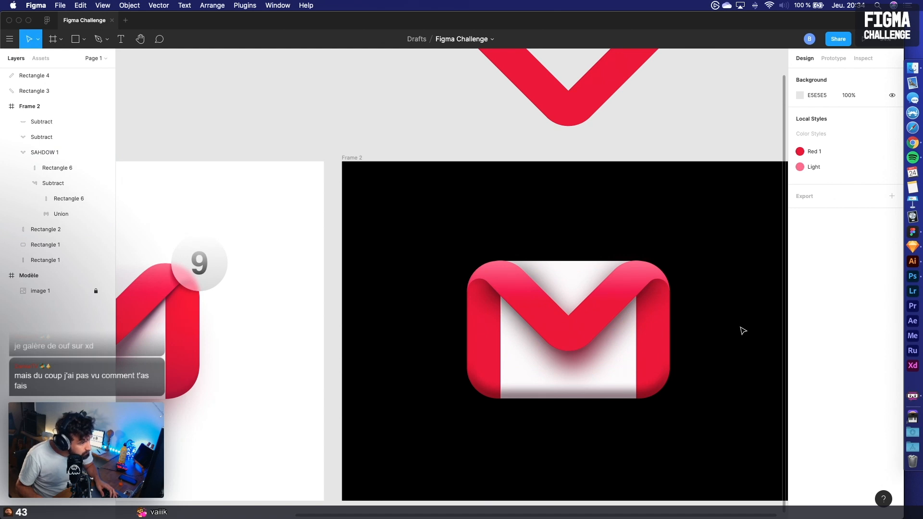
Align all the envelope's layers on their horizontal centres
scroll(750, 318, down, 5)
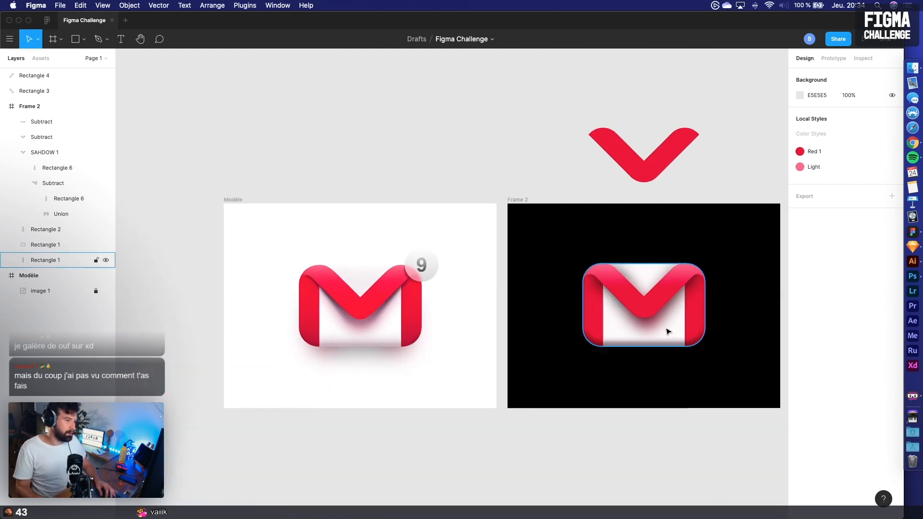
click(639, 323)
click(741, 212)
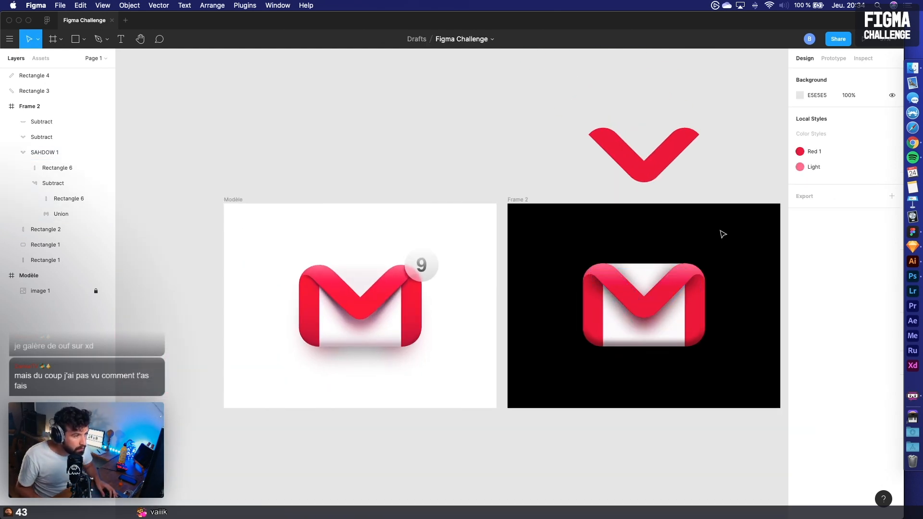
drag(699, 380, 576, 273)
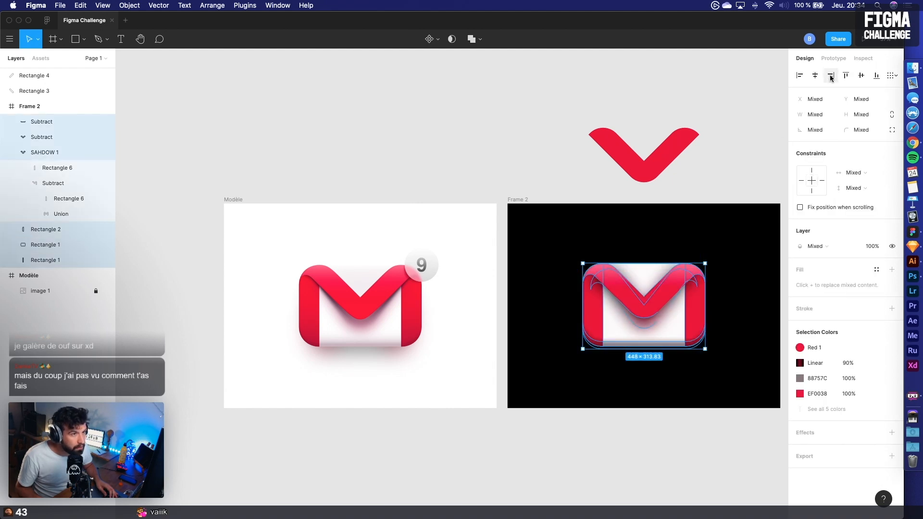
click(815, 75)
click(743, 234)
scroll(722, 269, right, 3)
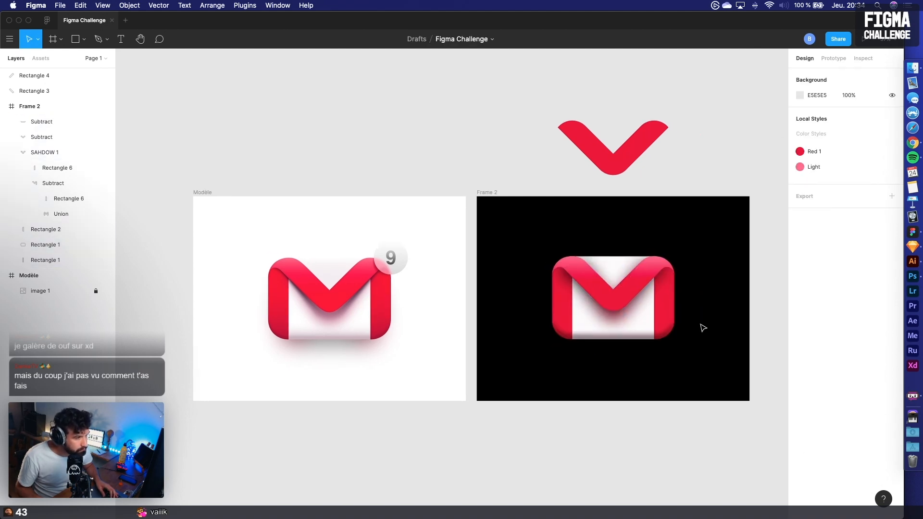
Compare the envelope's body, flap and shadows with the reference icon
click(641, 319)
click(731, 208)
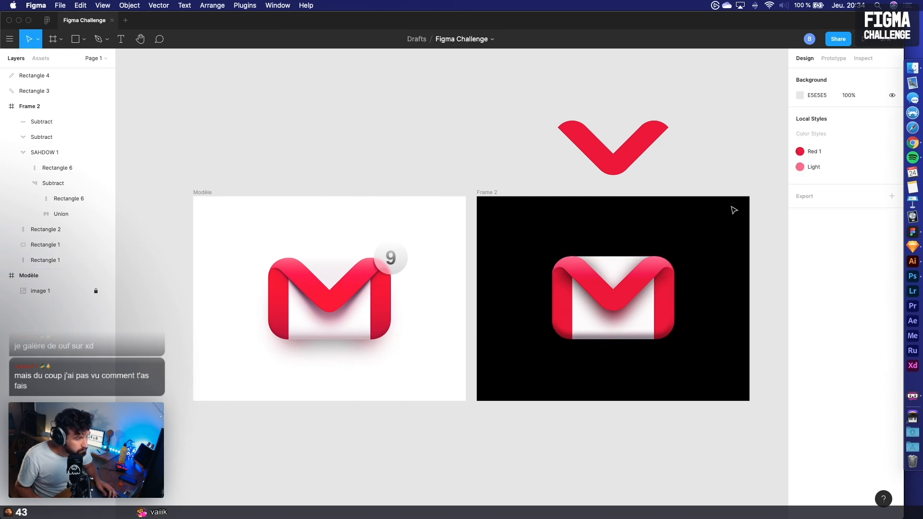
click(612, 262)
click(743, 210)
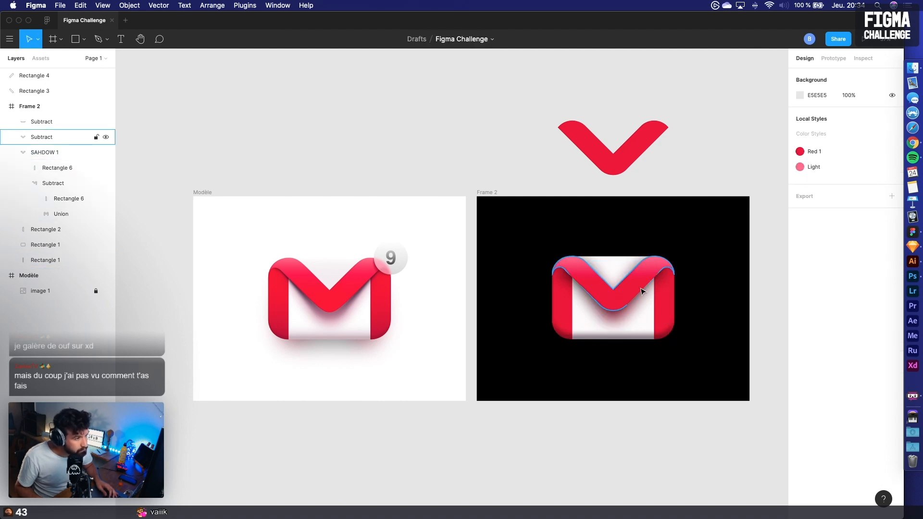
click(642, 292)
click(745, 215)
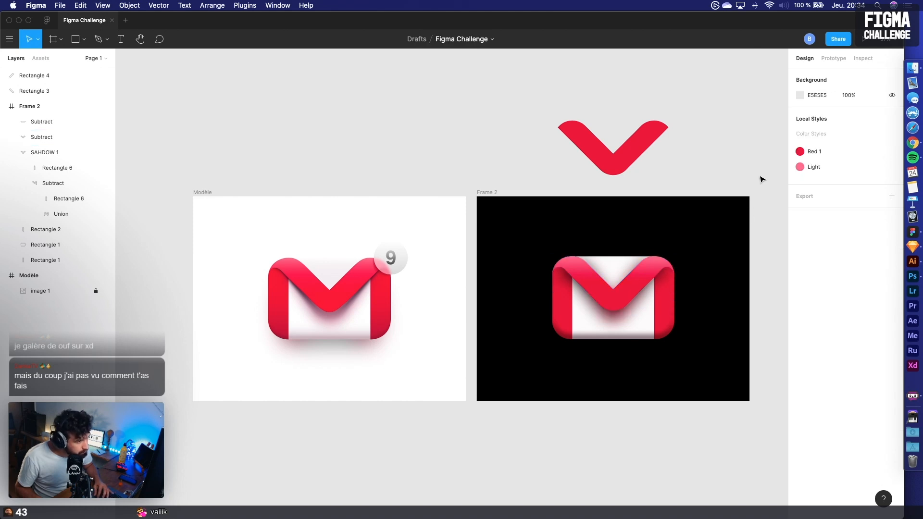
scroll(707, 269, up, 2)
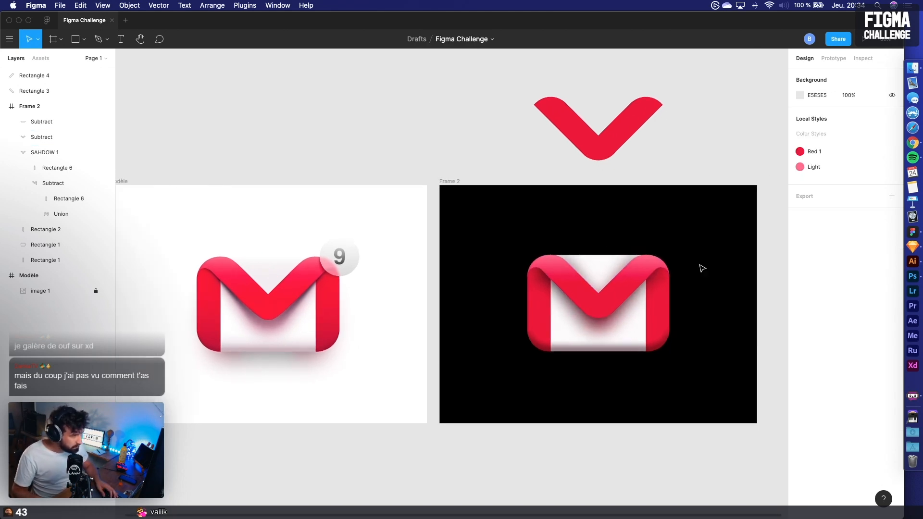
scroll(657, 260, up, 2)
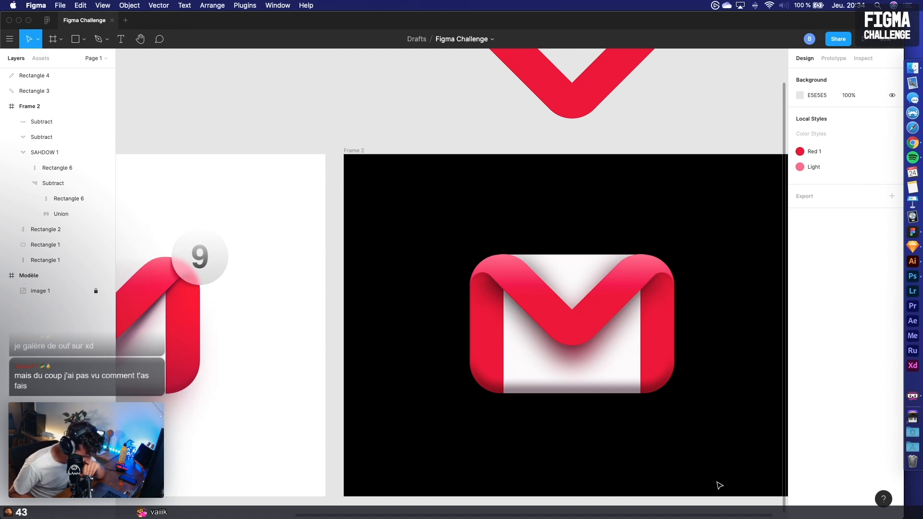
Draw a 125 by 125 circle matching the reference's 9 badge and place it beside the badge
drag(389, 386, 566, 467)
scroll(306, 296, up, 5)
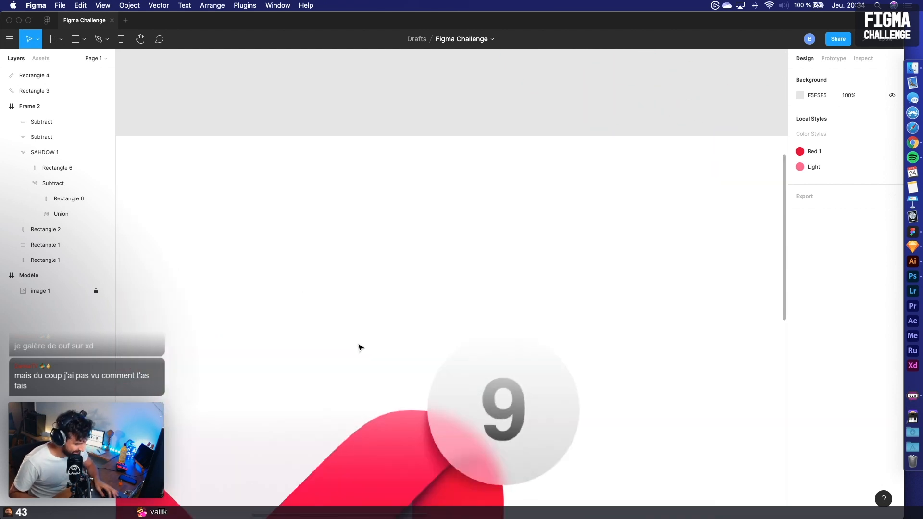
drag(414, 435, 343, 312)
key(o)
drag(505, 363, 356, 214)
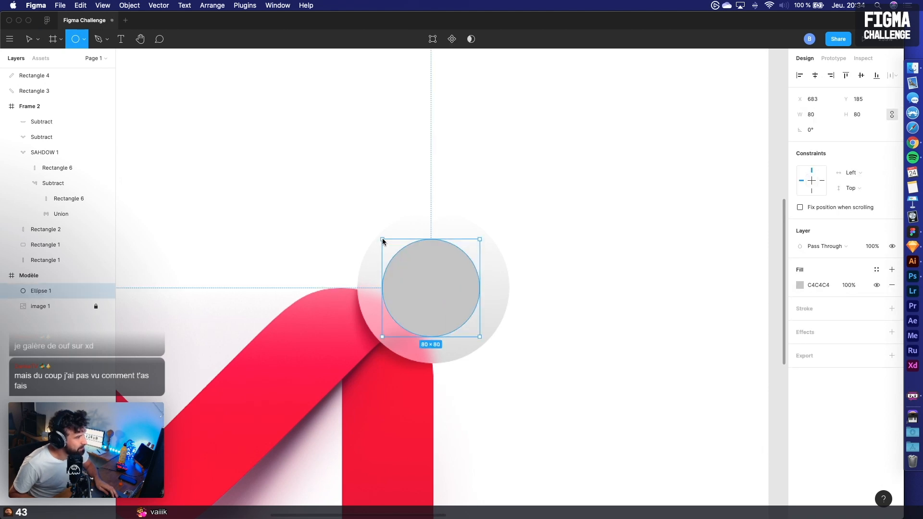
drag(400, 267, 400, 268)
drag(450, 288, 651, 286)
click(592, 407)
drag(592, 407, 558, 400)
scroll(563, 401, down, 3)
Fill the circle with F5F5F5 sampled from the reference badge and move it onto the envelope's upper-right corner in Frame 2
click(588, 311)
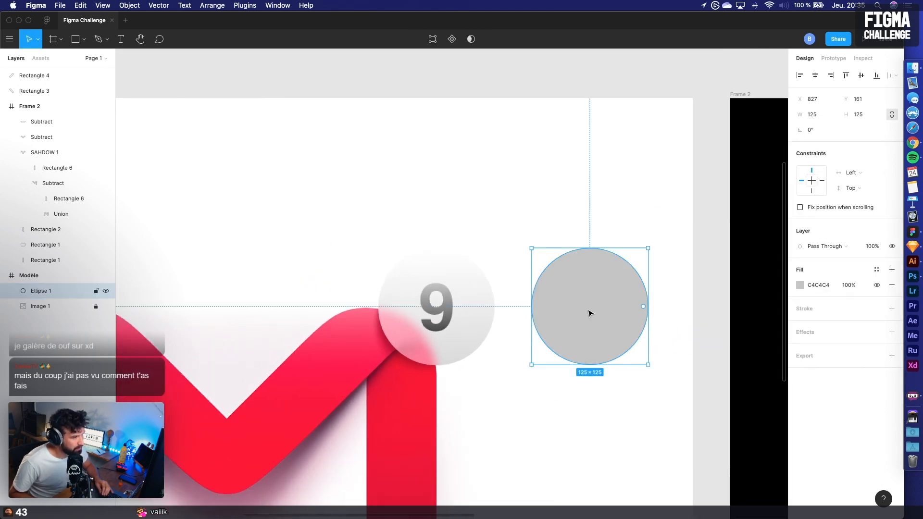
click(800, 288)
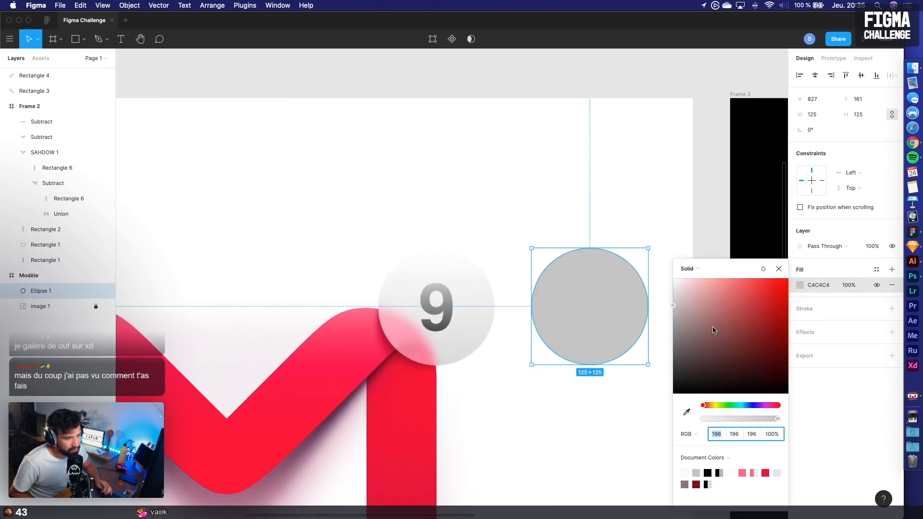
click(688, 413)
click(473, 278)
key(Escape)
scroll(488, 233, down, 5)
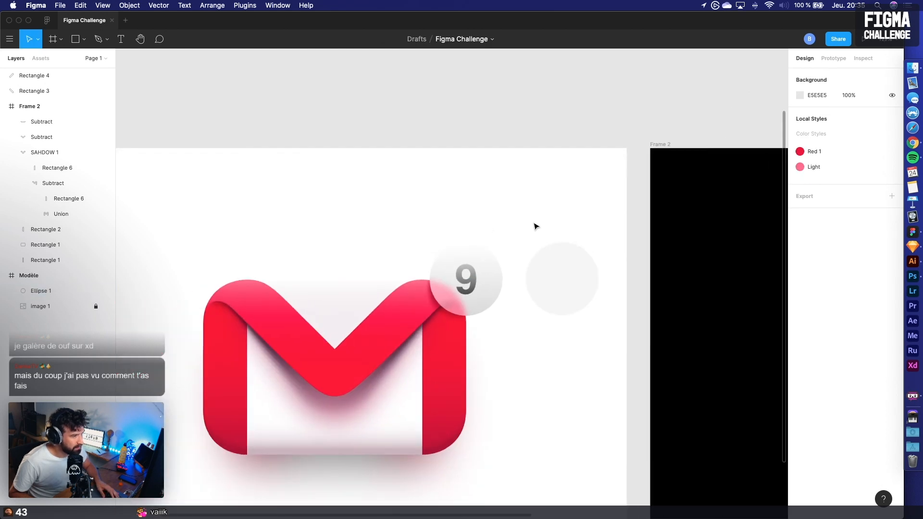
drag(364, 260, 610, 290)
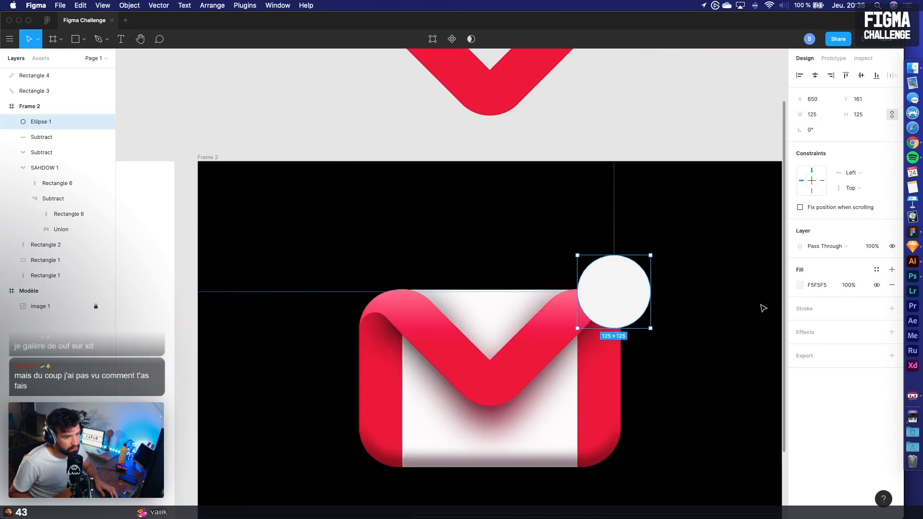
Add a Background Blur effect of 36 to the badge circle
click(799, 333)
click(854, 348)
click(838, 371)
click(800, 348)
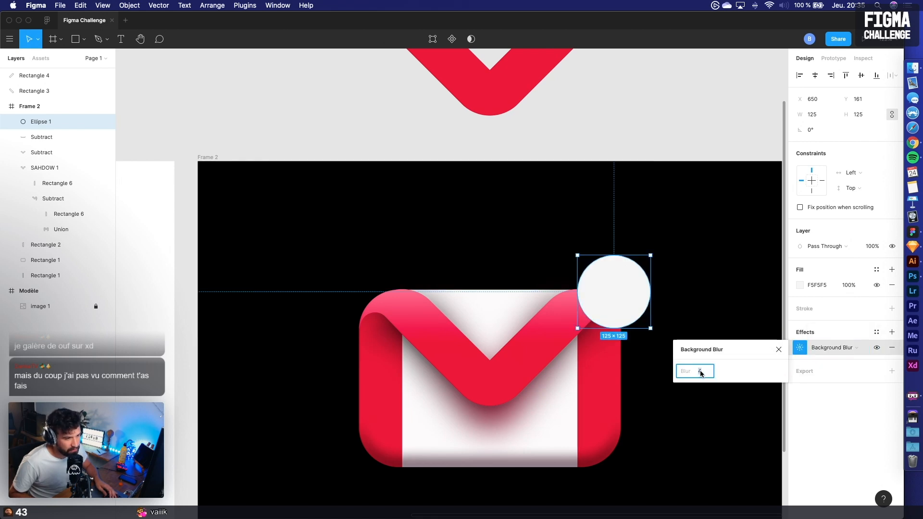
text(36)
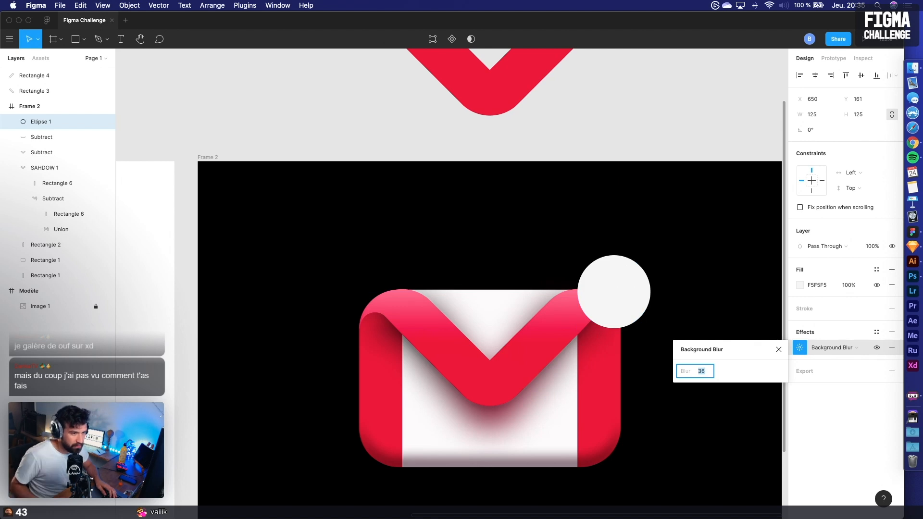
key(Return)
Try 50% opacity for the badge circle's fill and set it to 60%
click(846, 286)
text(50)
key(Return)
text(60)
key(Return)
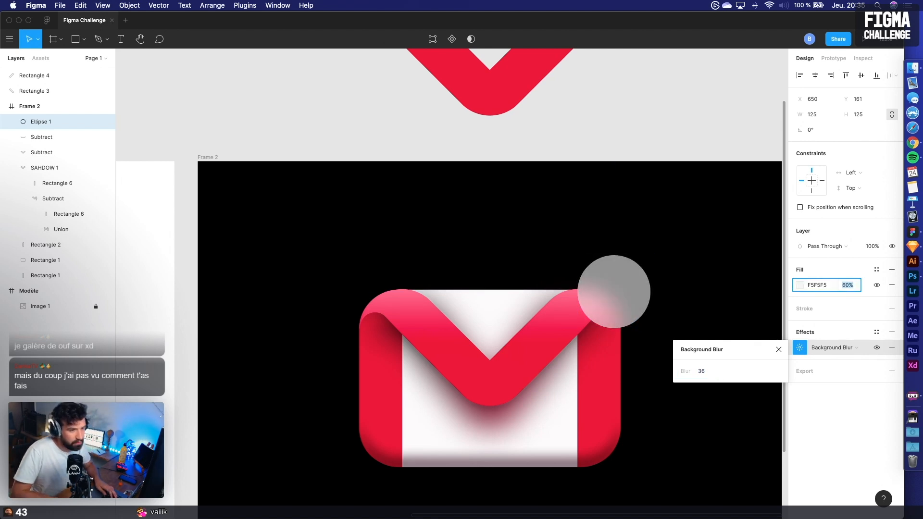
Change Frame 2's black background to the white sampled from the reference image
key(shift+1)
click(503, 205)
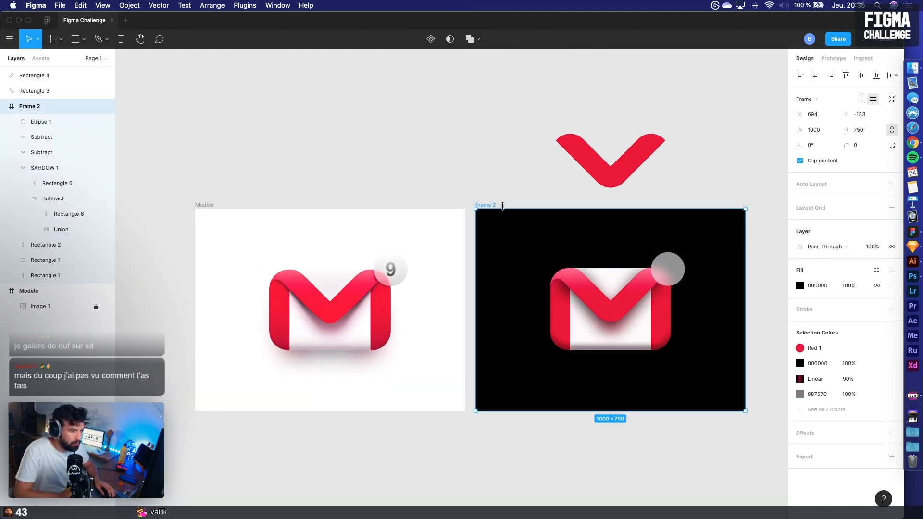
click(800, 286)
click(687, 412)
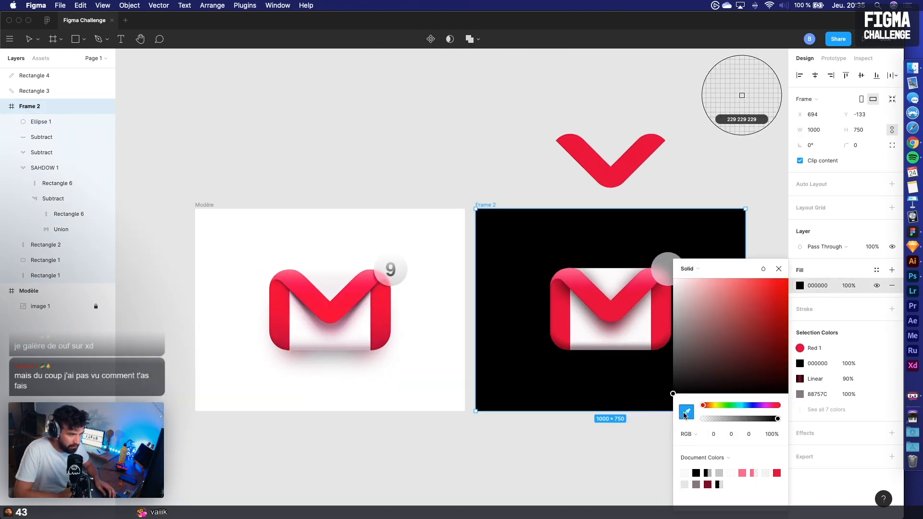
click(405, 255)
click(417, 192)
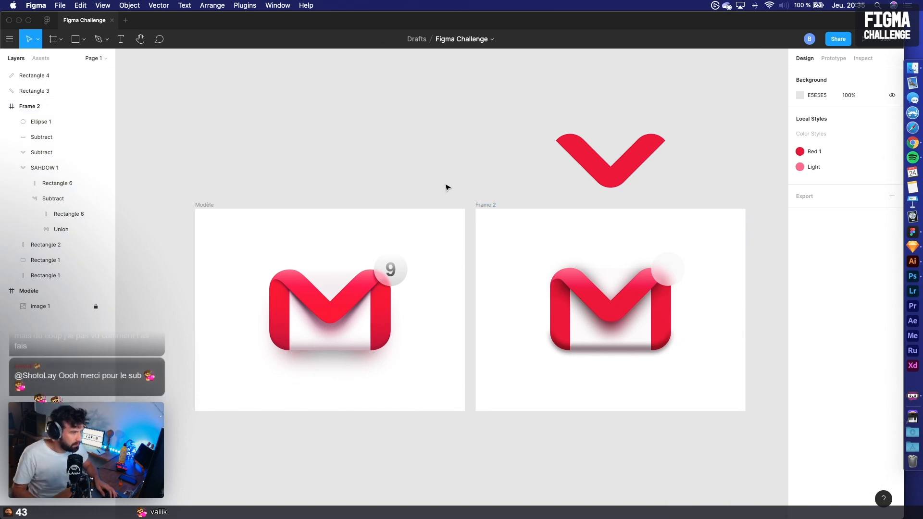
Tint the badge circle's fill a very light pink, F3EAEB, at 60% opacity
click(667, 268)
click(800, 286)
drag(677, 288, 678, 290)
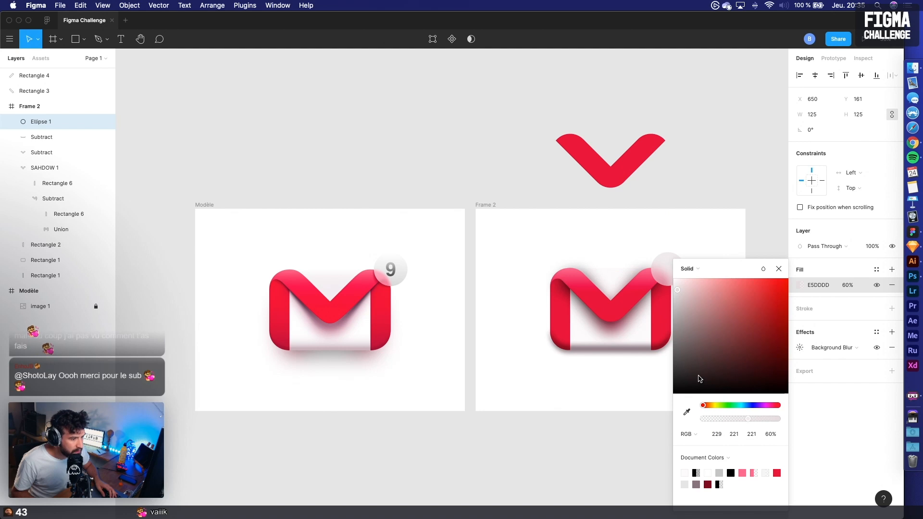
click(777, 406)
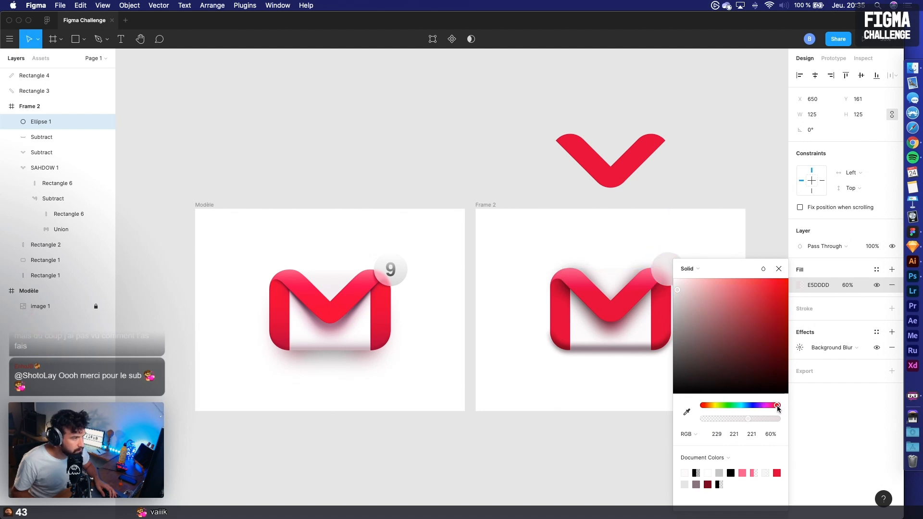
drag(677, 286, 677, 286)
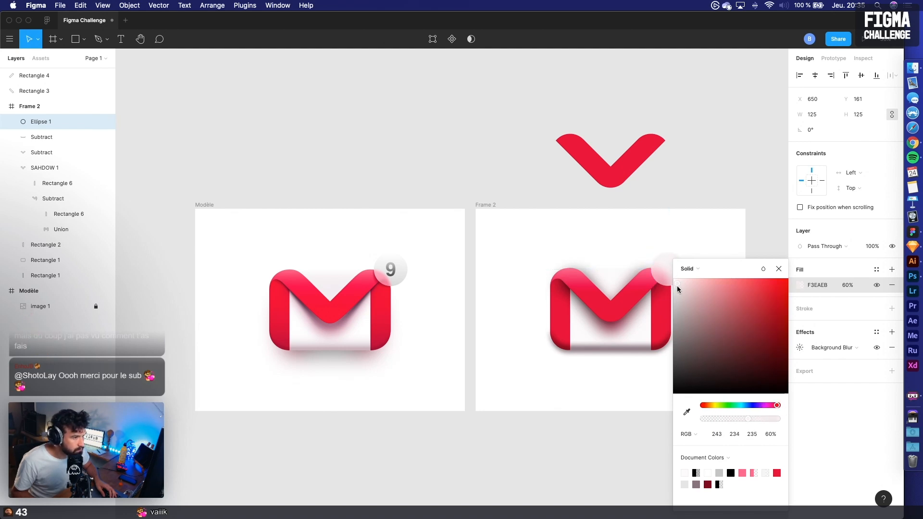
click(419, 173)
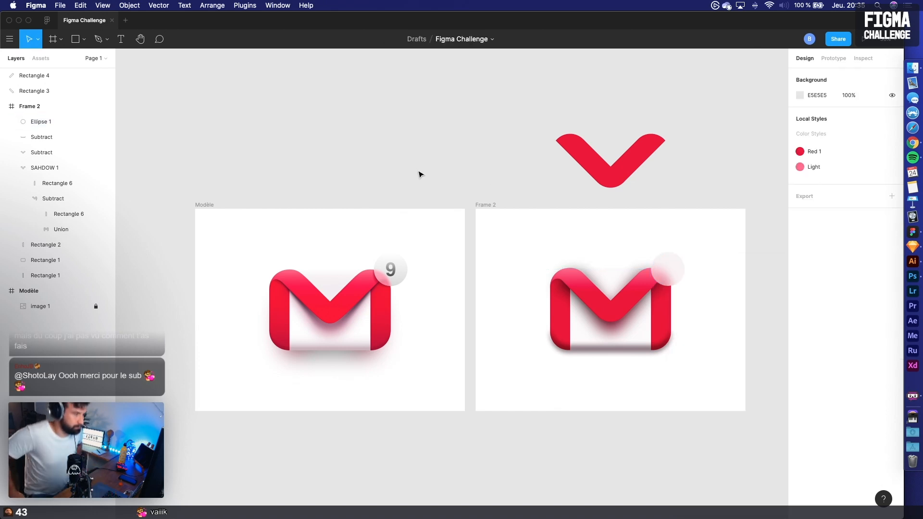
Add a text layer reading "9" beside the reference badge in the Modèle frame
scroll(375, 246, up, 5)
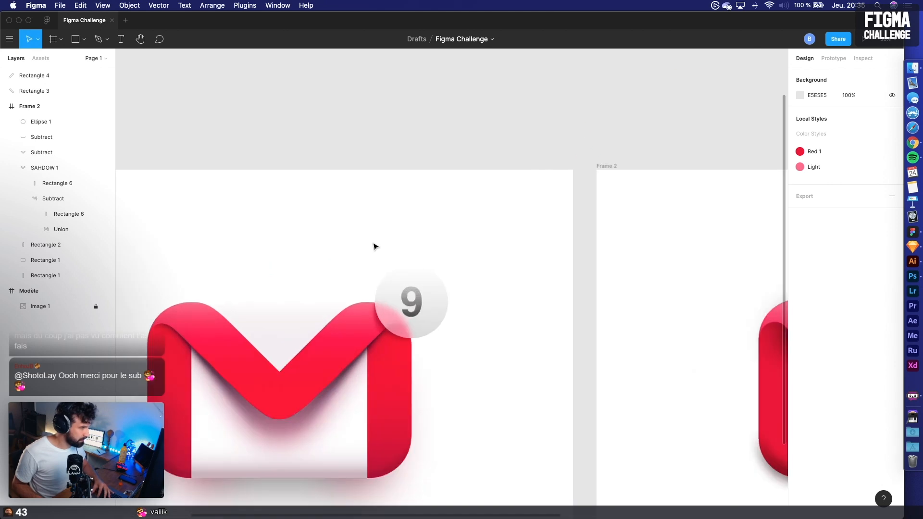
key(t)
click(458, 284)
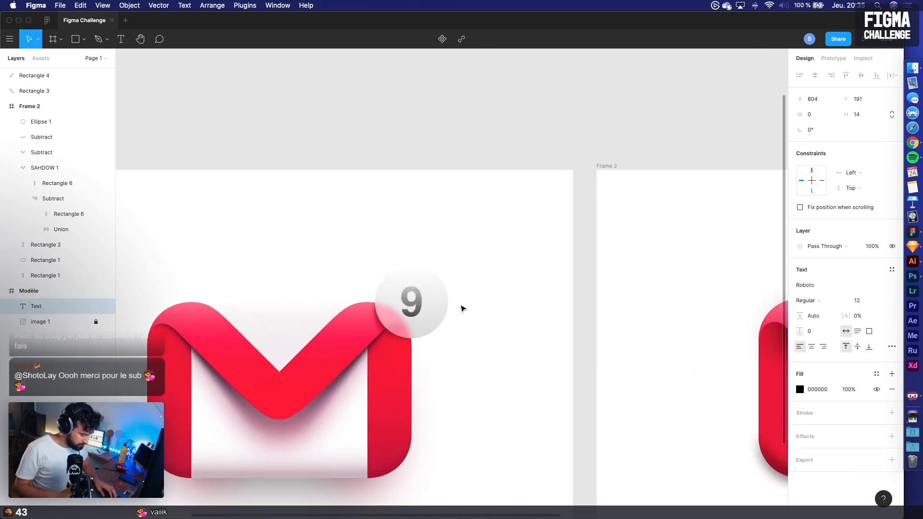
text(0)
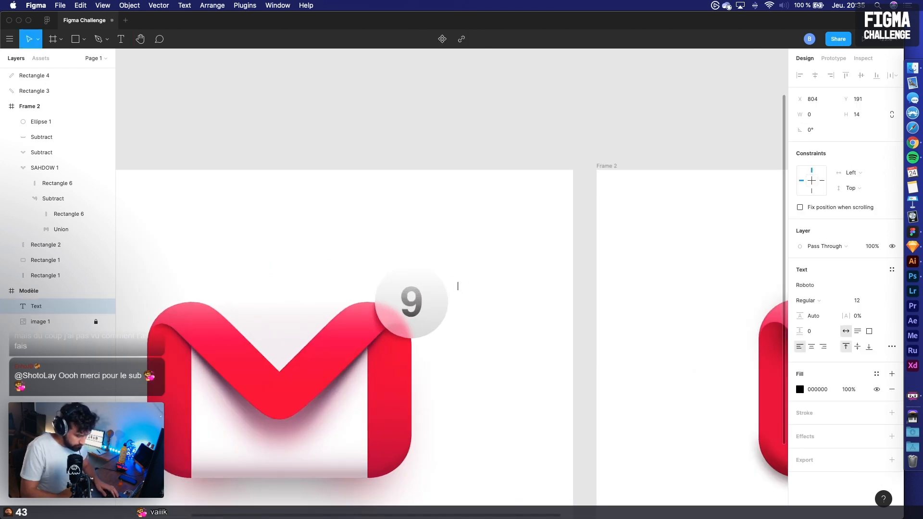
key(Escape)
Set the new 9's font to Helvetica Neue Bold
scroll(431, 317, up, 5)
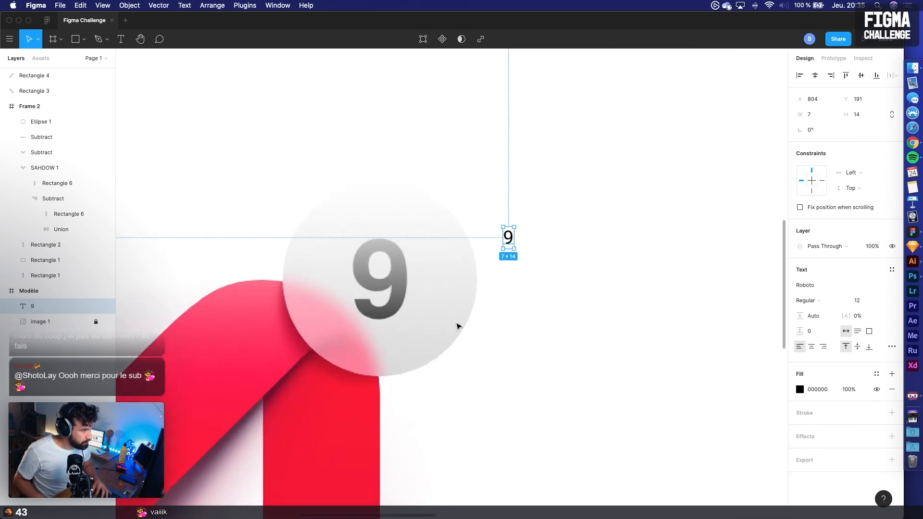
click(825, 247)
key(Escape)
click(809, 286)
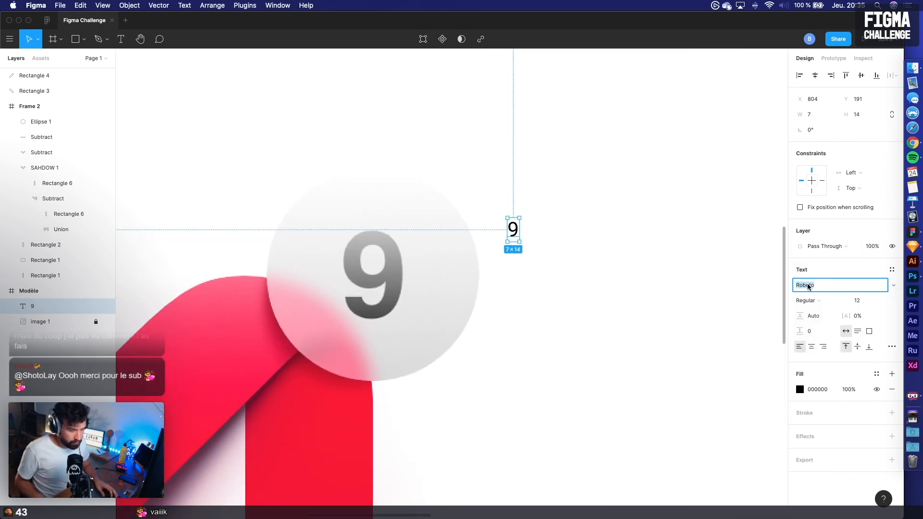
key(Return)
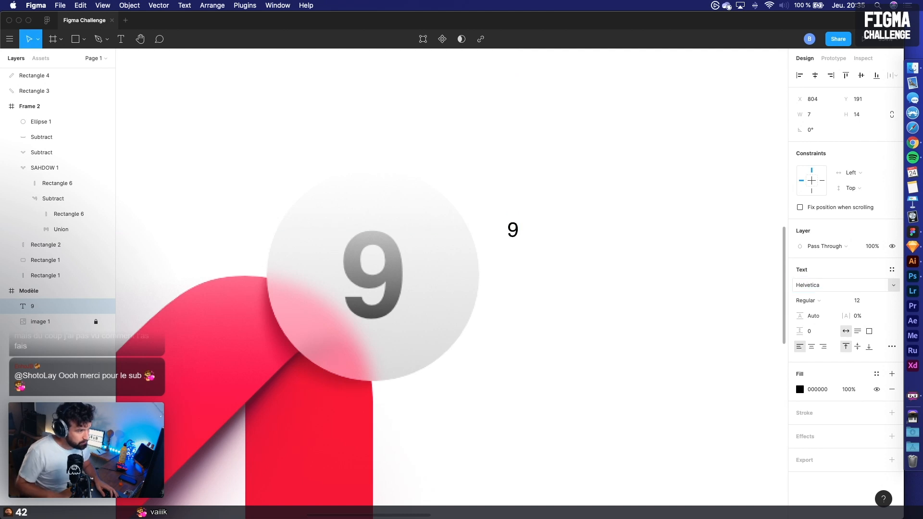
click(841, 290)
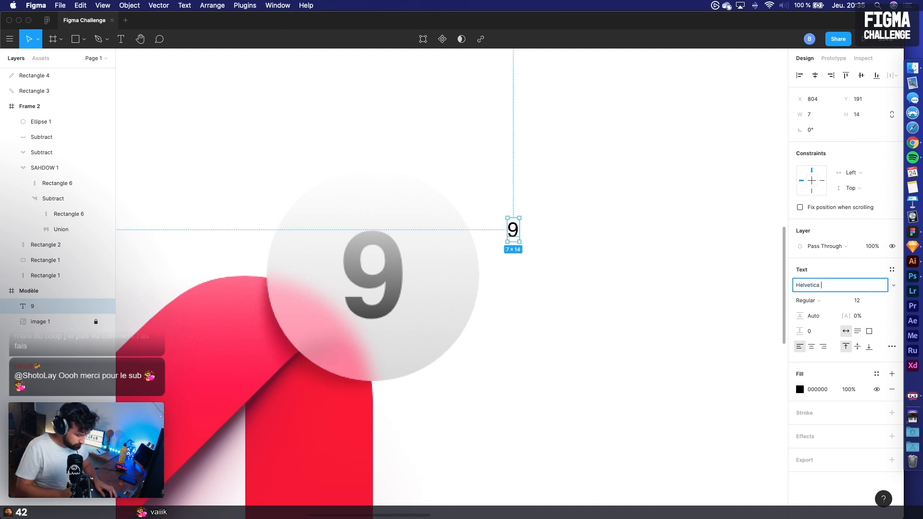
key(Return)
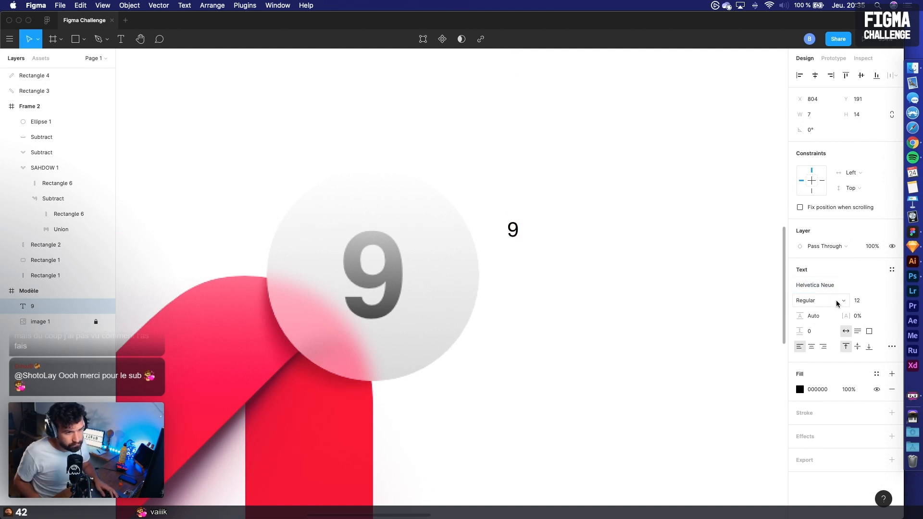
click(817, 301)
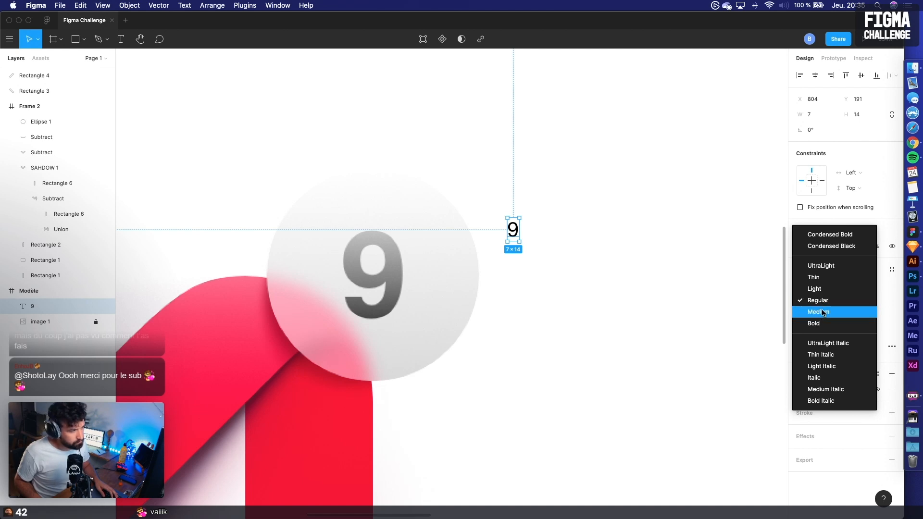
click(817, 323)
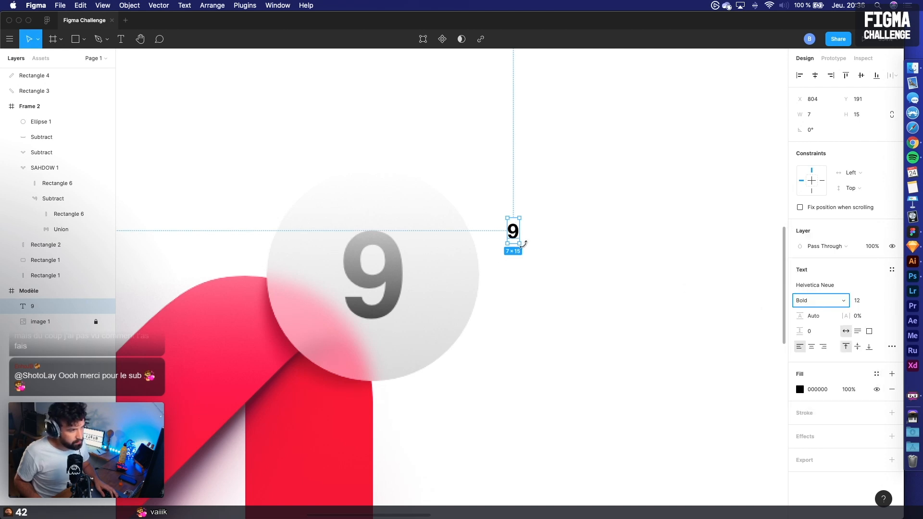
Enlarge the 9's font size to 84
click(863, 302)
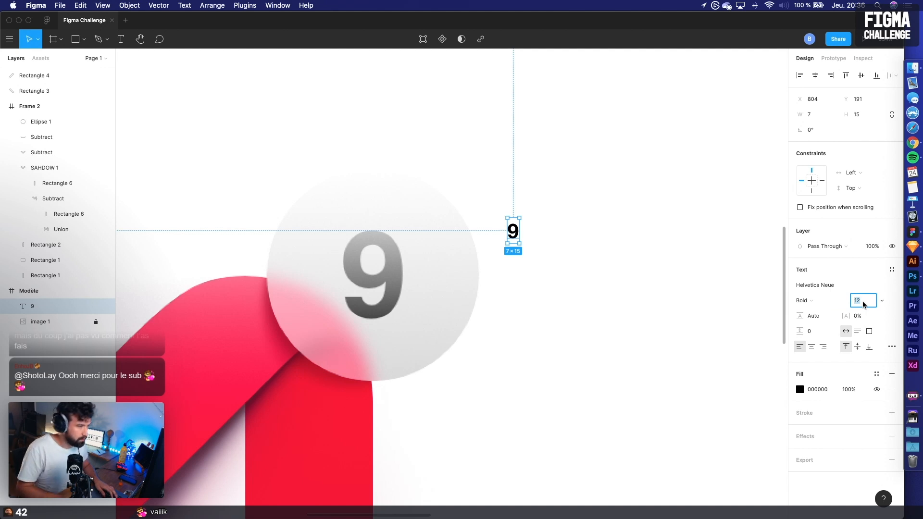
key(shift+Up)
key(shift+Up)
key(shift+Up)
key(shift+Up)
key(shift+Up)
key(shift+Up)
key(shift+Up)
key(shift+Up)
key(shift+Up)
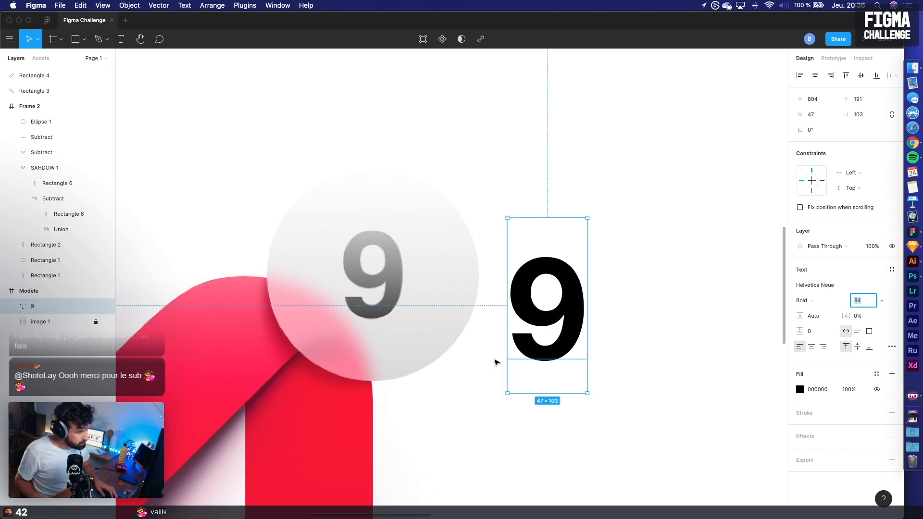
Overlay the 9 on the reference digit to match its size at 73, and place it back beside the reference badge
drag(545, 329, 373, 292)
click(857, 301)
key(Down)
key(Down)
key(Down)
key(Down)
key(Down)
key(Down)
key(Down)
key(Down)
key(Down)
key(Down)
key(Down)
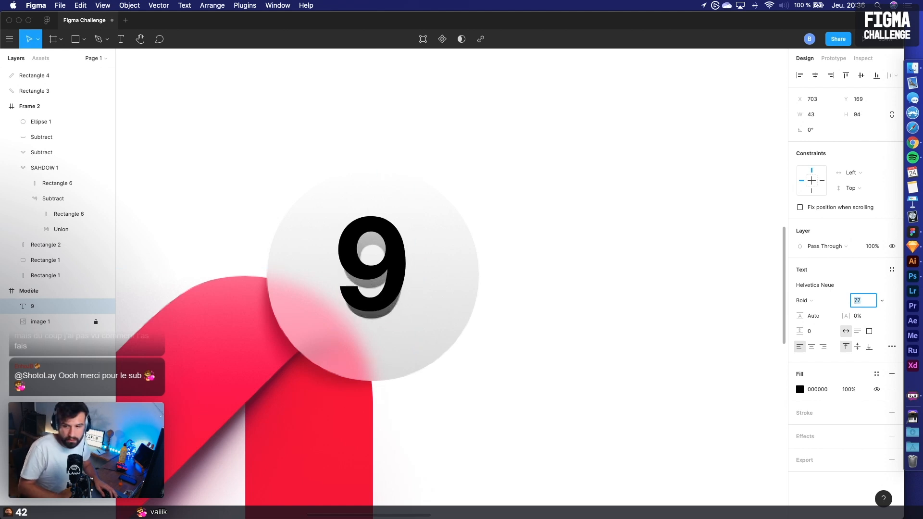
drag(396, 263, 570, 292)
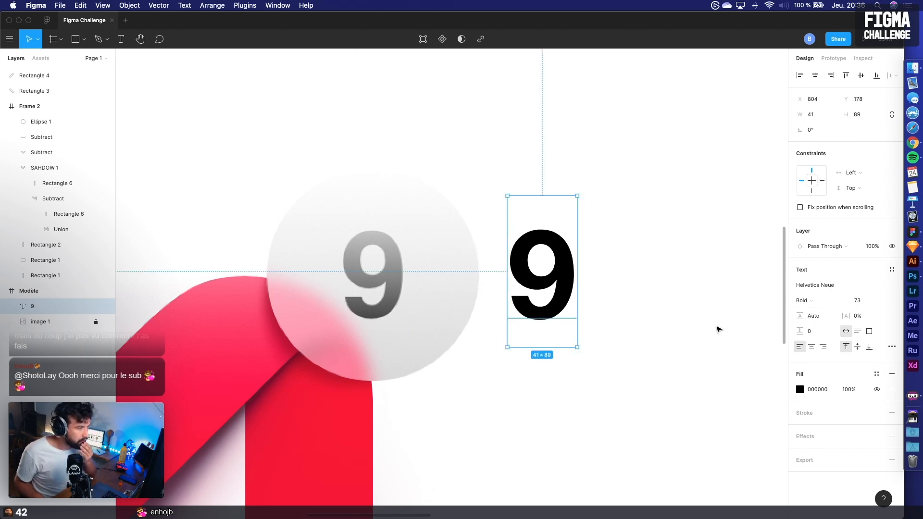
Give the 9 a linear gradient fill whose first stop is the grey sampled from the upper edge of the reference digit
click(800, 391)
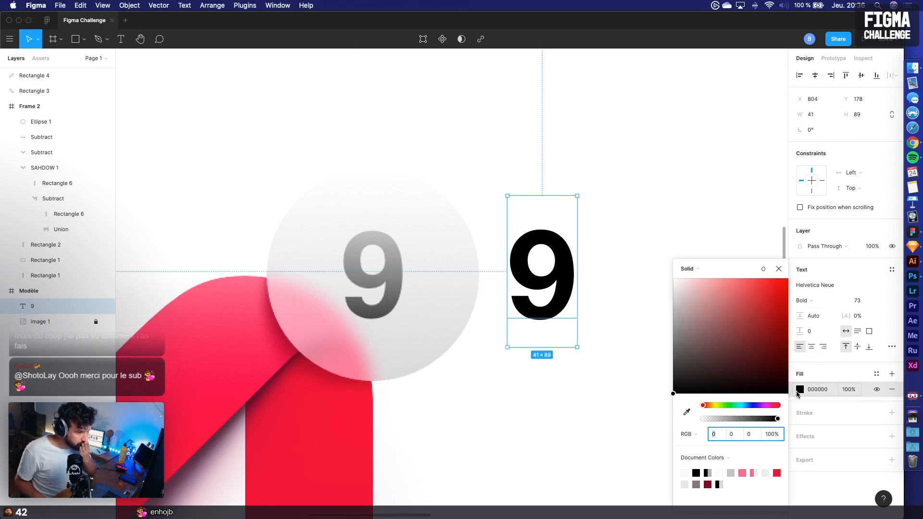
click(690, 270)
click(690, 279)
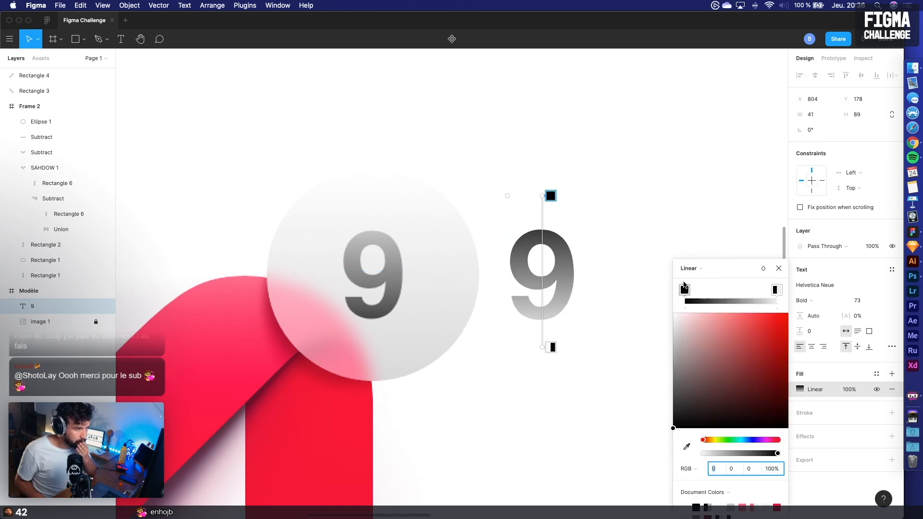
click(684, 290)
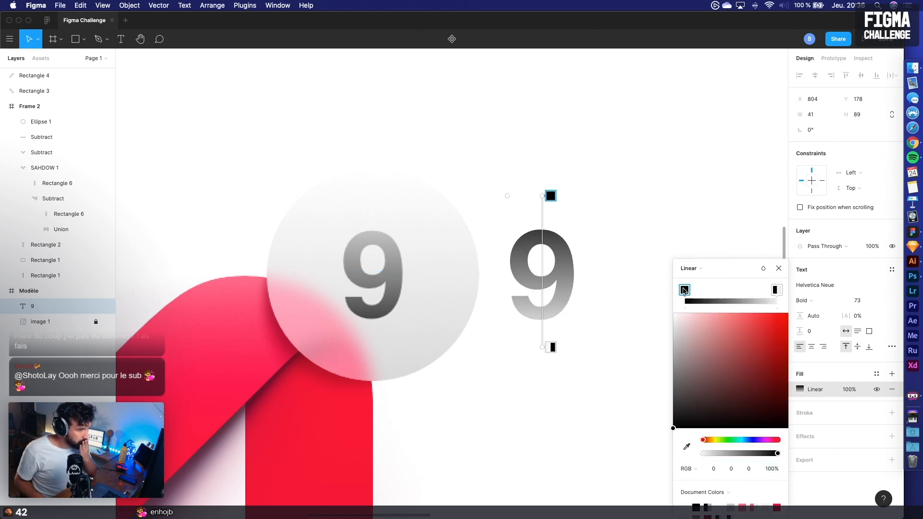
click(687, 448)
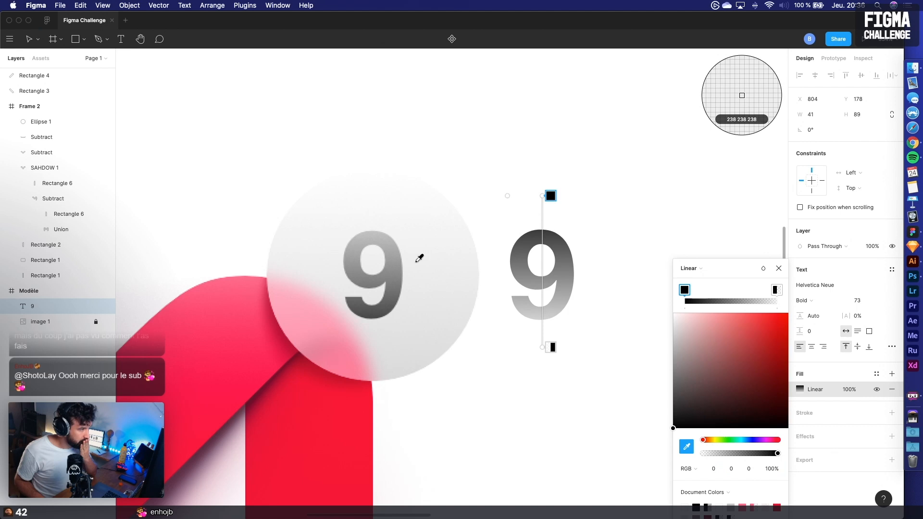
click(377, 230)
Set the gradient's end stop to 100% opacity and the dark grey RGB 74, 74, 74 sampled from the reference digit's lower part
click(776, 290)
drag(750, 456, 779, 453)
click(687, 450)
click(383, 311)
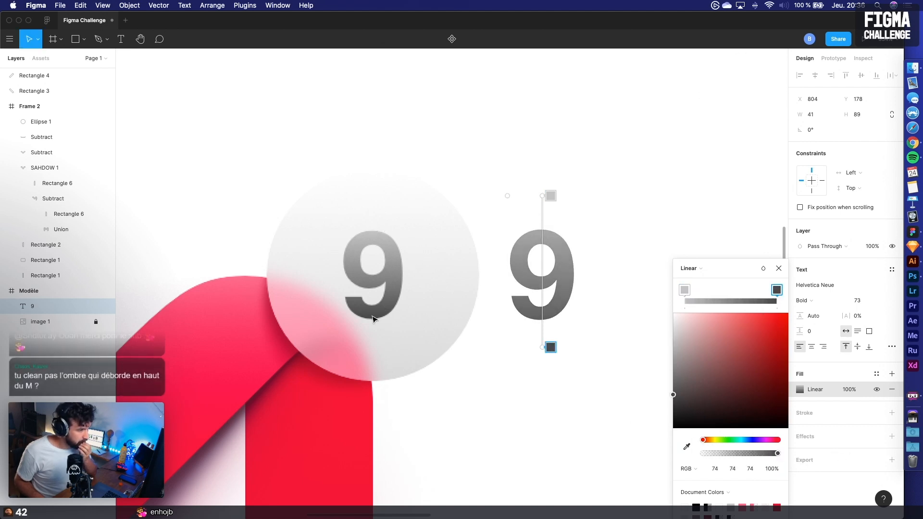
Shorten the gradient at both ends to span only the visible height of the 9
drag(540, 349, 542, 320)
drag(548, 204, 548, 234)
click(778, 269)
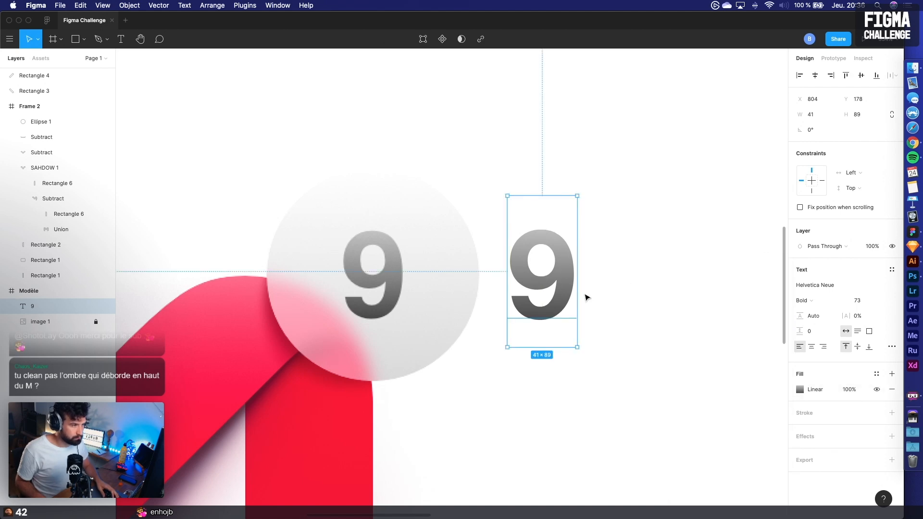
Move the 9 from the reference frame onto the badge circle in Frame 2
click(633, 355)
scroll(583, 333, down, 3)
drag(656, 337, 439, 311)
scroll(583, 333, down, 1)
drag(399, 285, 728, 298)
scroll(660, 298, down, 5)
click(736, 249)
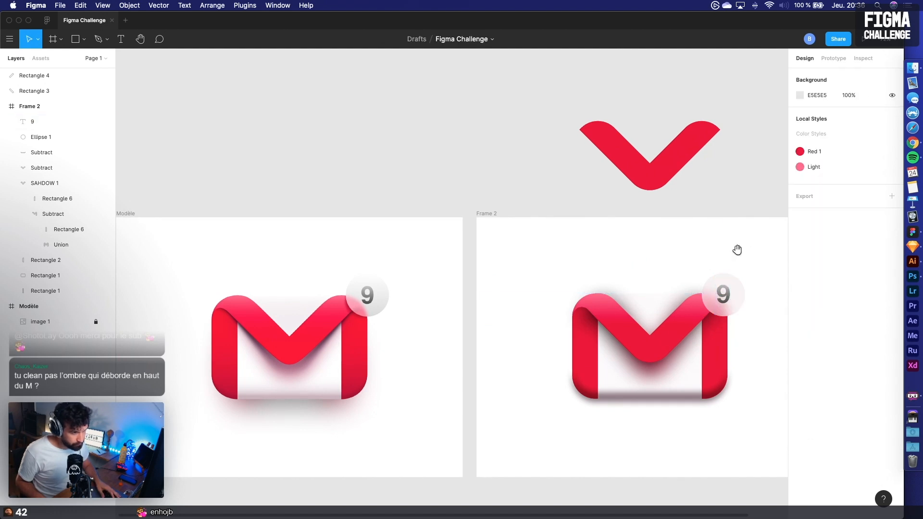
Align the 9 with the badge circle's vertical centre and nudge it up to Y 176
scroll(736, 250, up, 10)
click(604, 272)
shift+click(627, 292)
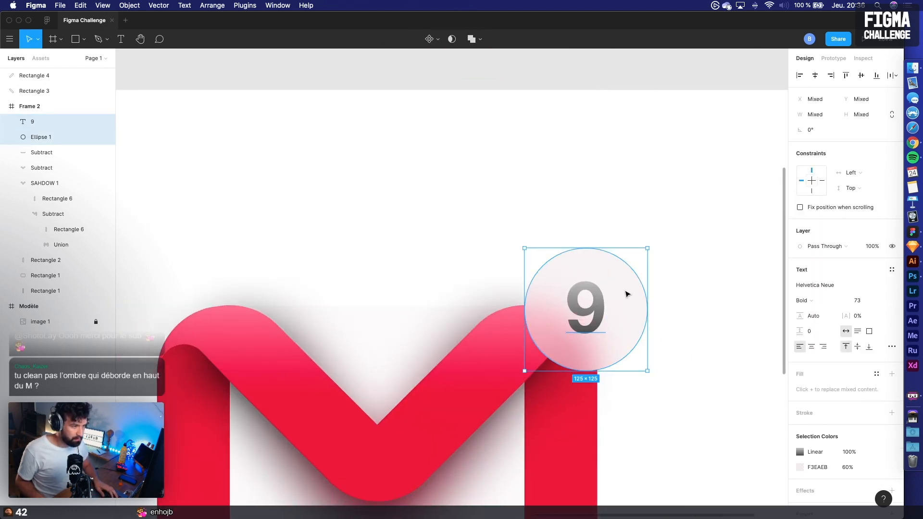
click(861, 75)
click(688, 244)
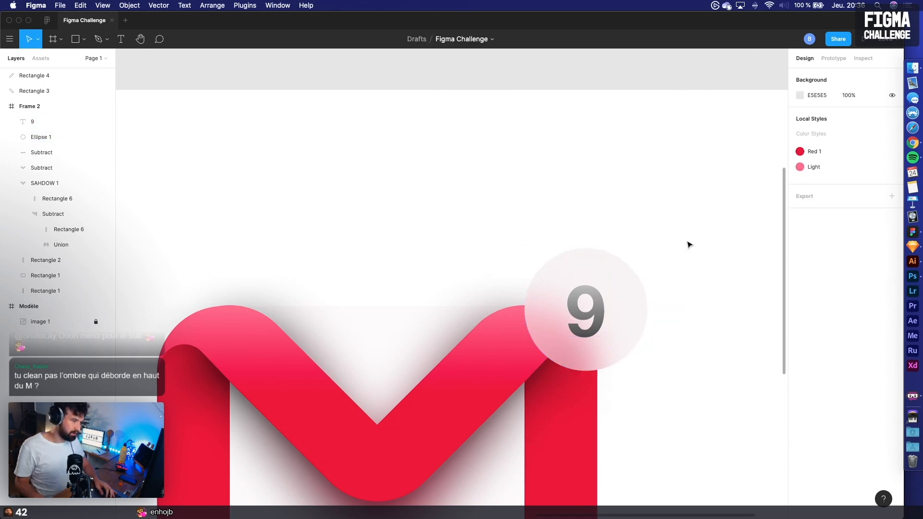
click(602, 298)
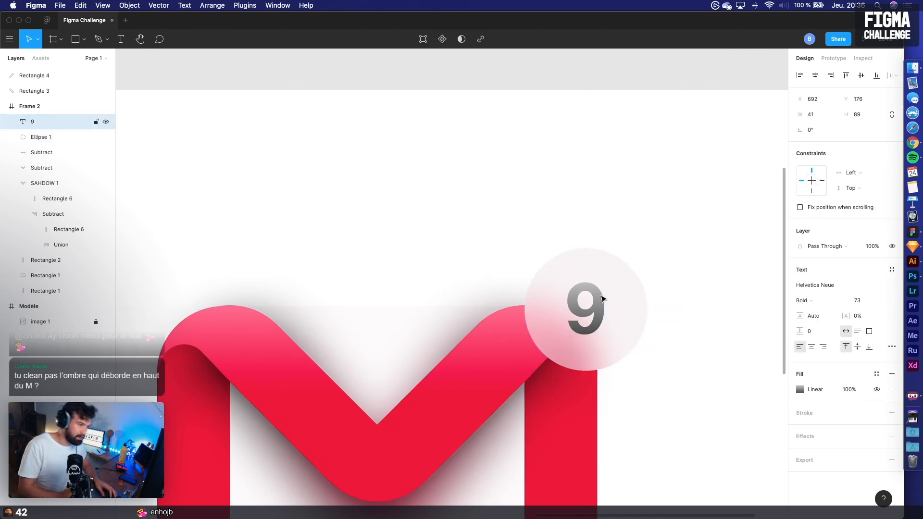
click(678, 340)
Examine the shapes nested inside the SAHDOW 1 group to find what makes the shadow spill above the M
key(shift+1)
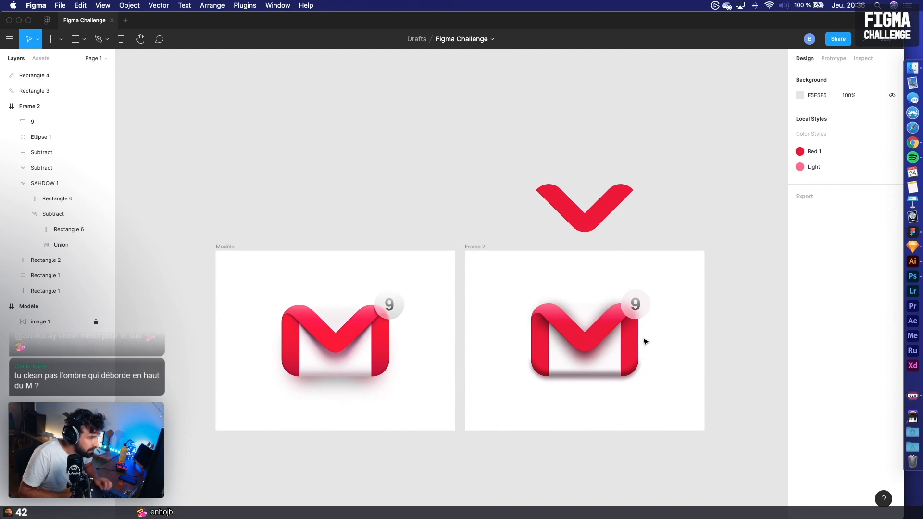
scroll(671, 340, up, 5)
click(570, 352)
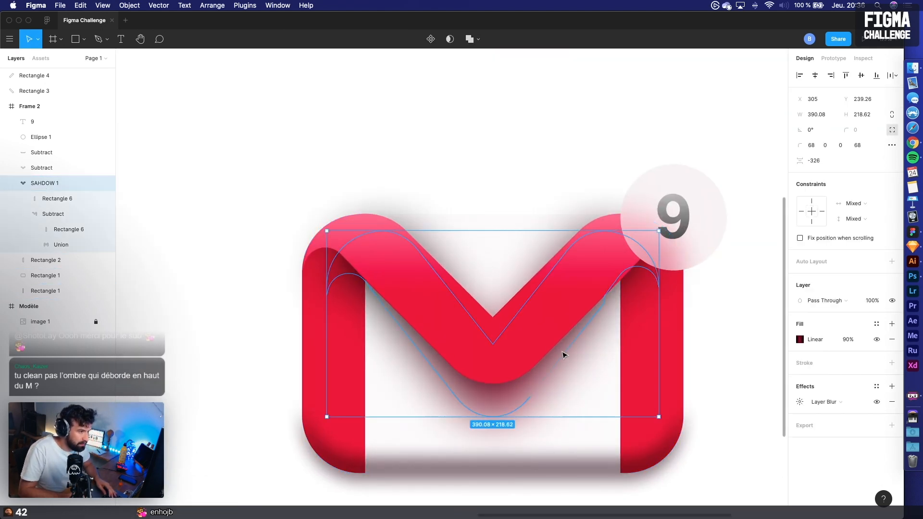
click(68, 214)
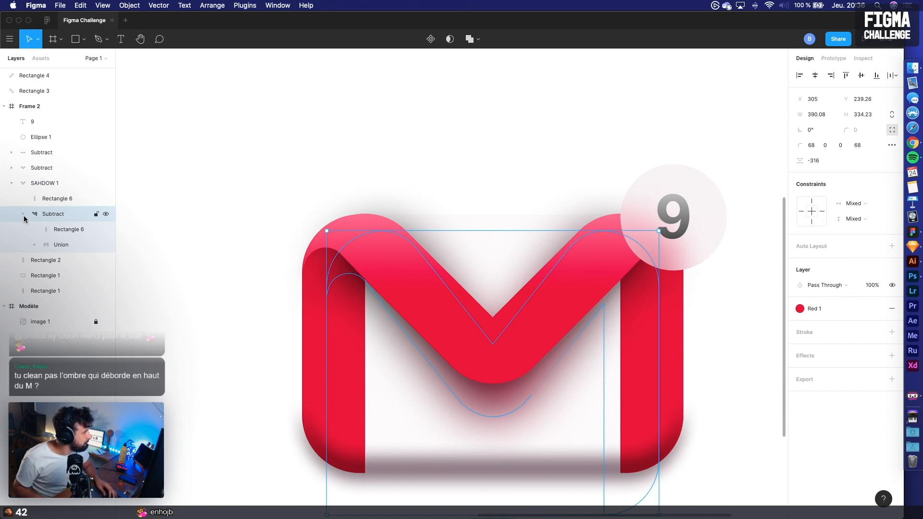
click(35, 234)
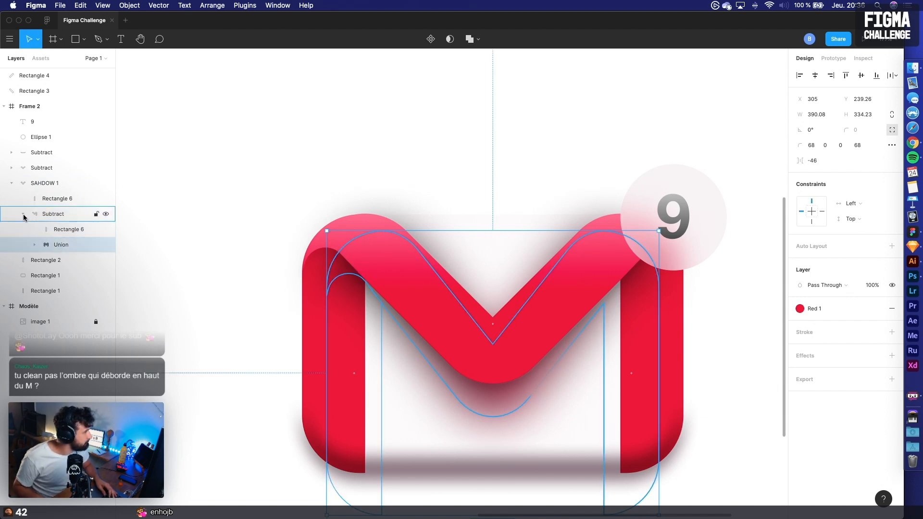
click(66, 230)
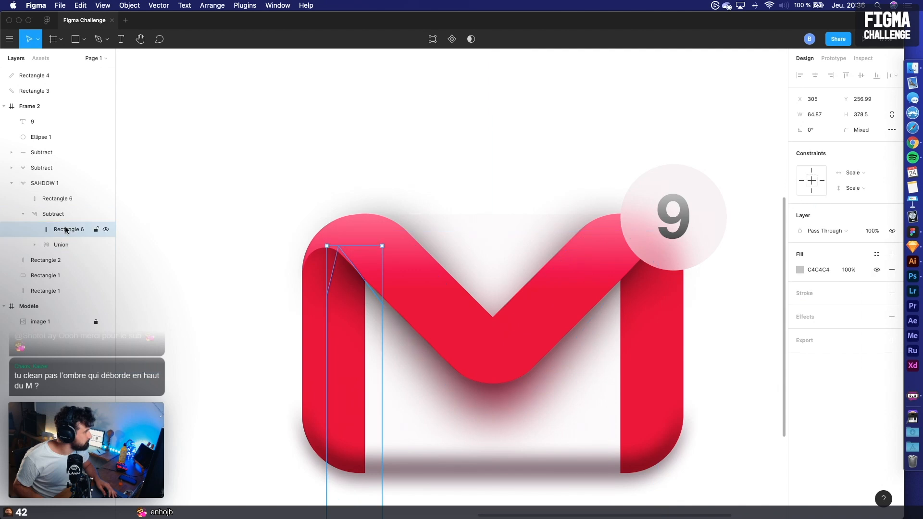
click(61, 245)
click(35, 245)
click(72, 261)
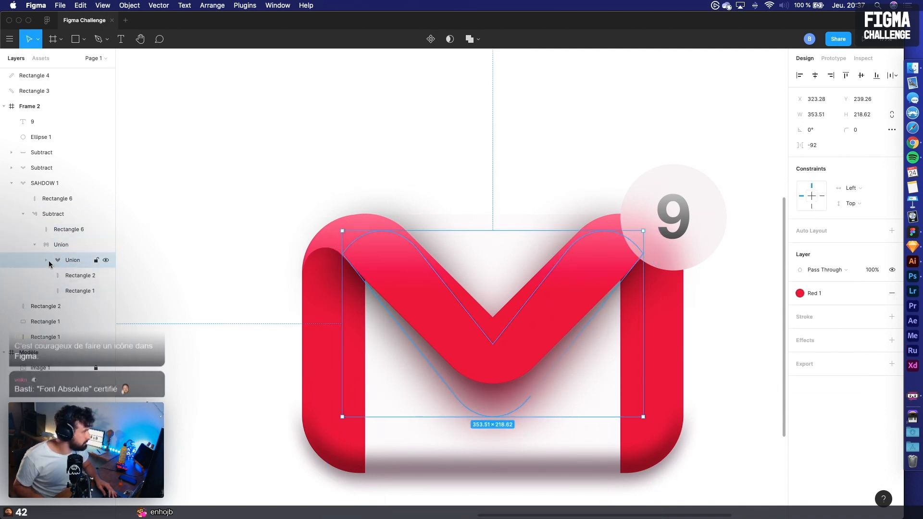
click(87, 279)
click(82, 291)
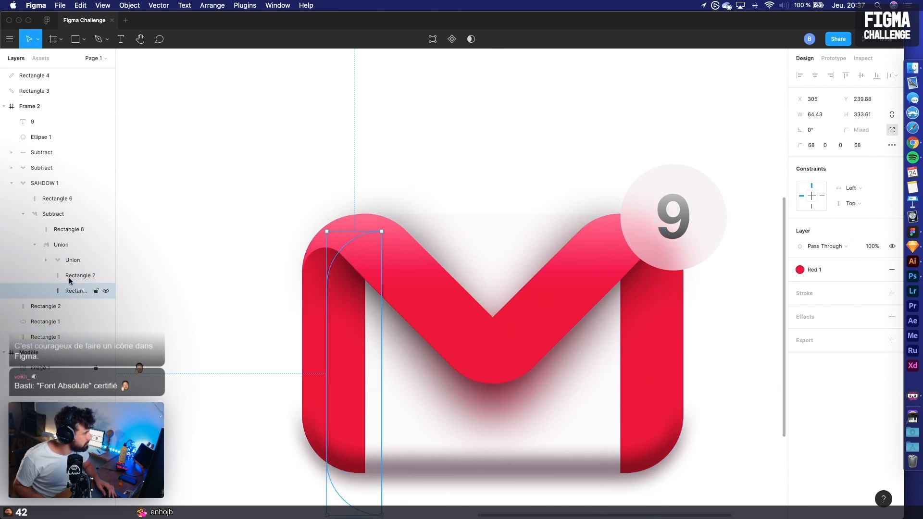
Pull the upper-left corner point of the shadow's nested Rectangle 4 down inside the right flap arm, to about X 649, Y 254
click(47, 262)
click(89, 275)
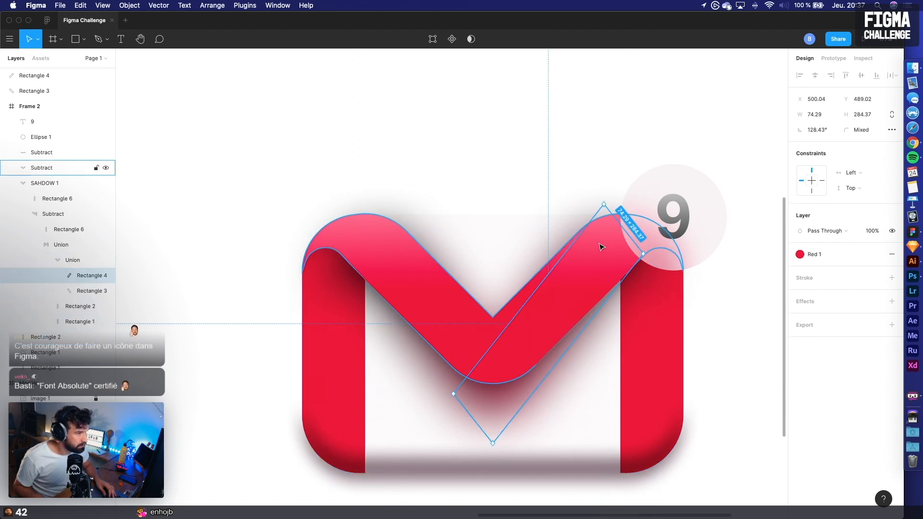
drag(577, 237, 601, 253)
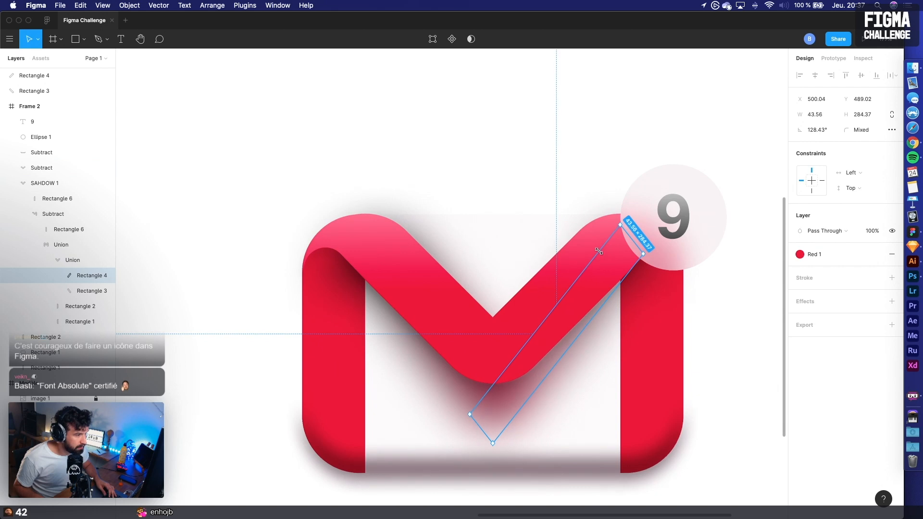
key(super+z)
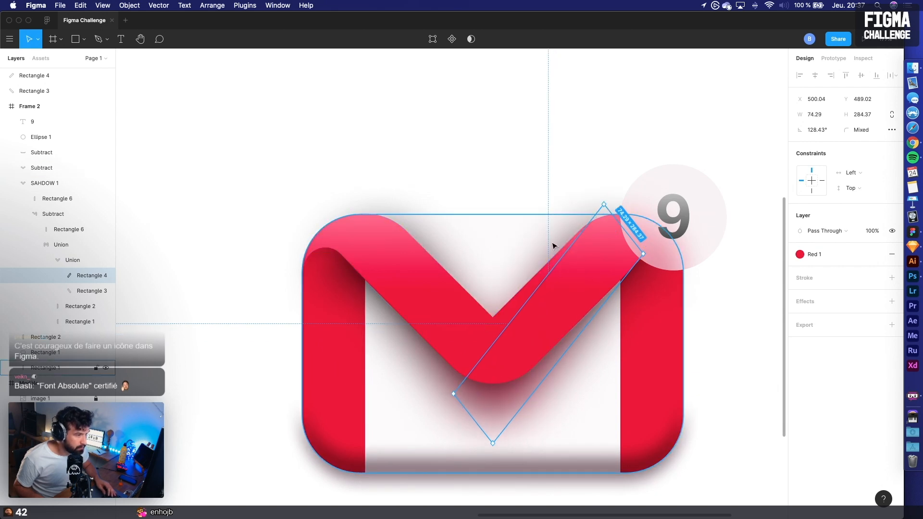
double_click(602, 208)
drag(604, 206, 622, 249)
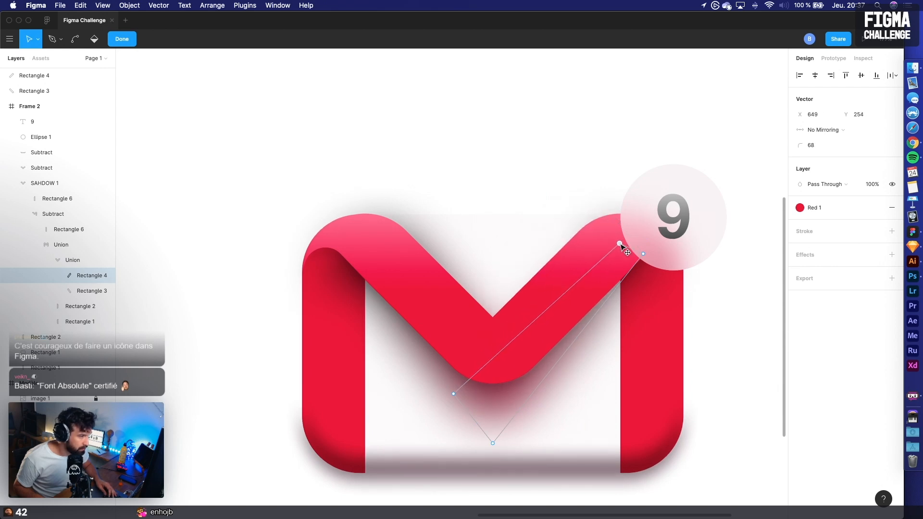
Pull the top corner point of the shadow's nested Rectangle 3 down inside the left flap arm, mirroring the right side
click(91, 291)
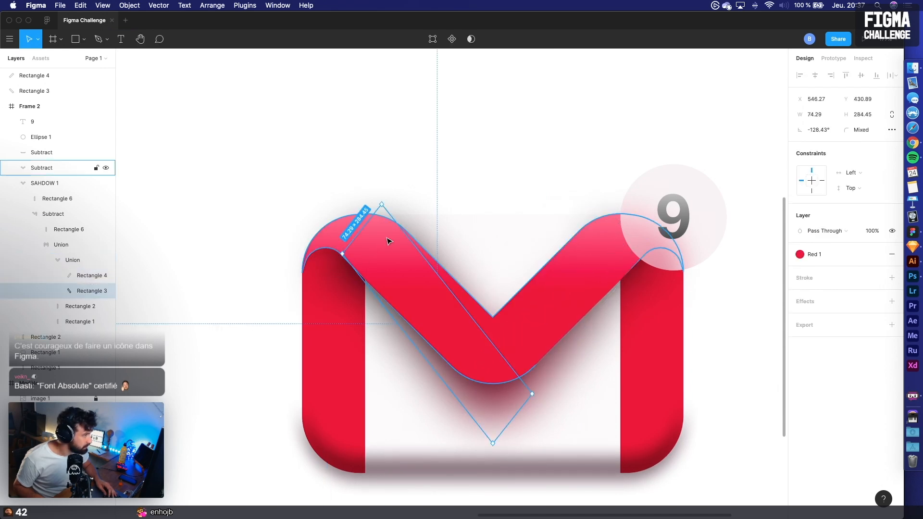
double_click(385, 211)
drag(384, 208, 363, 242)
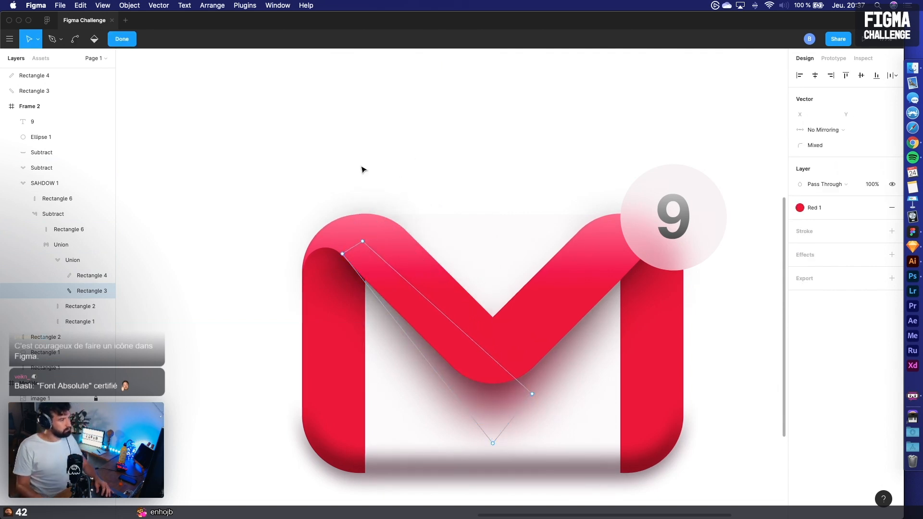
click(235, 245)
click(235, 245)
Set the badge circle's fill opacity to 50% and check its background blur setting
scroll(241, 241, down, 5)
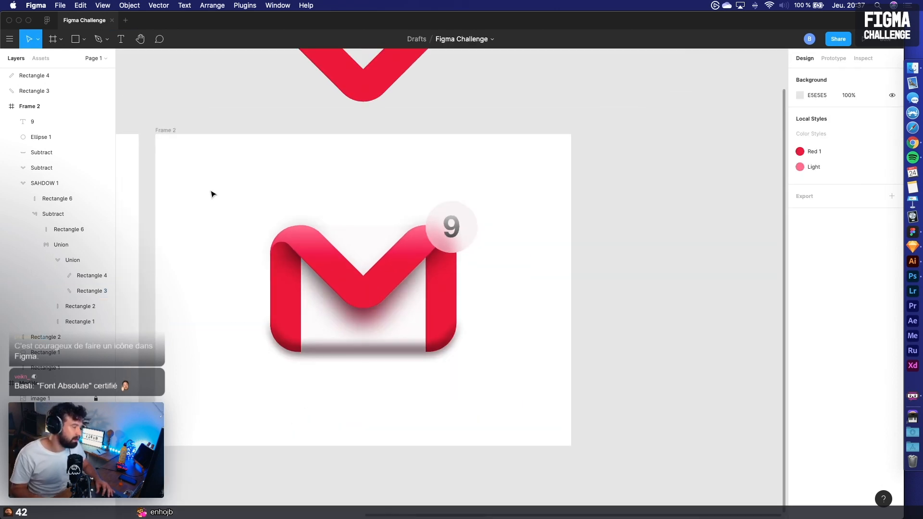
scroll(525, 330, left, 3)
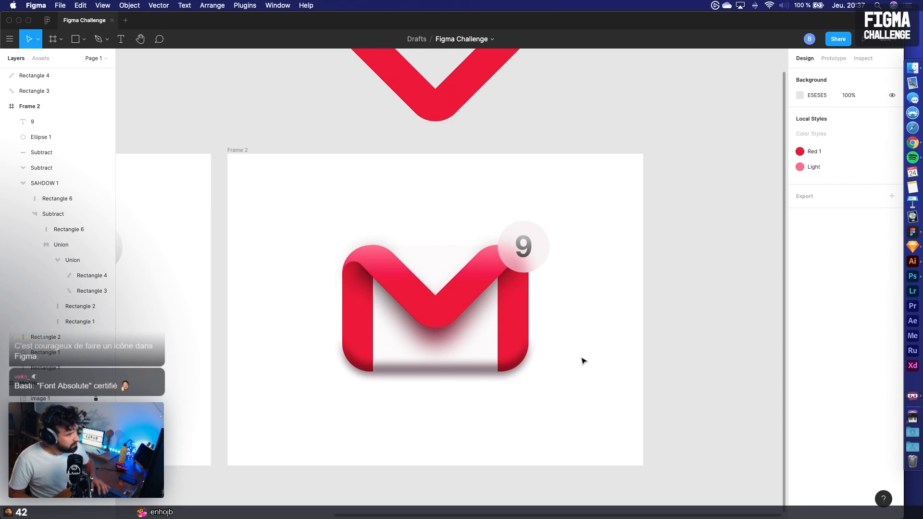
scroll(584, 363, down, 3)
scroll(505, 375, left, 3)
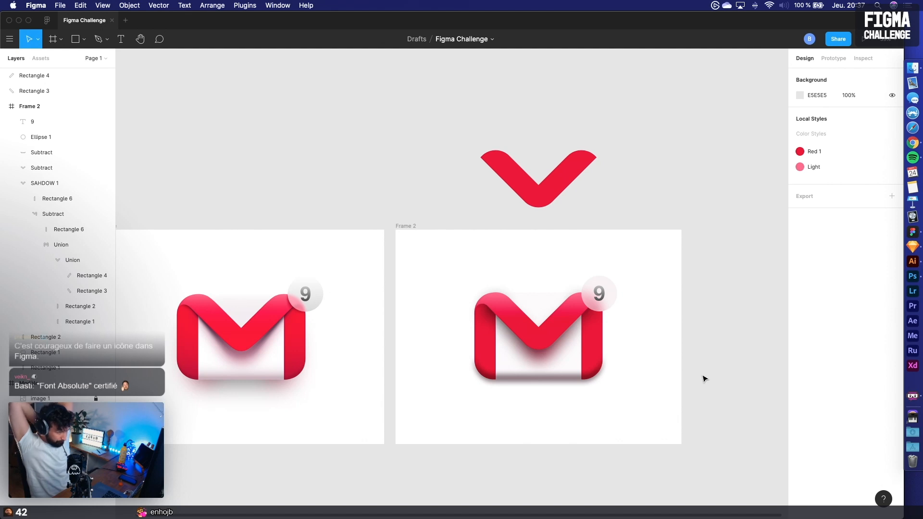
click(599, 294)
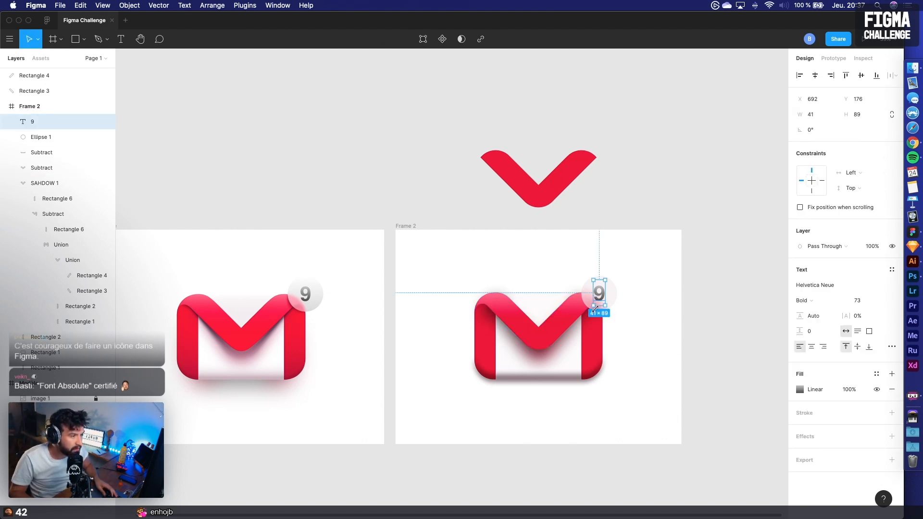
click(616, 298)
click(854, 286)
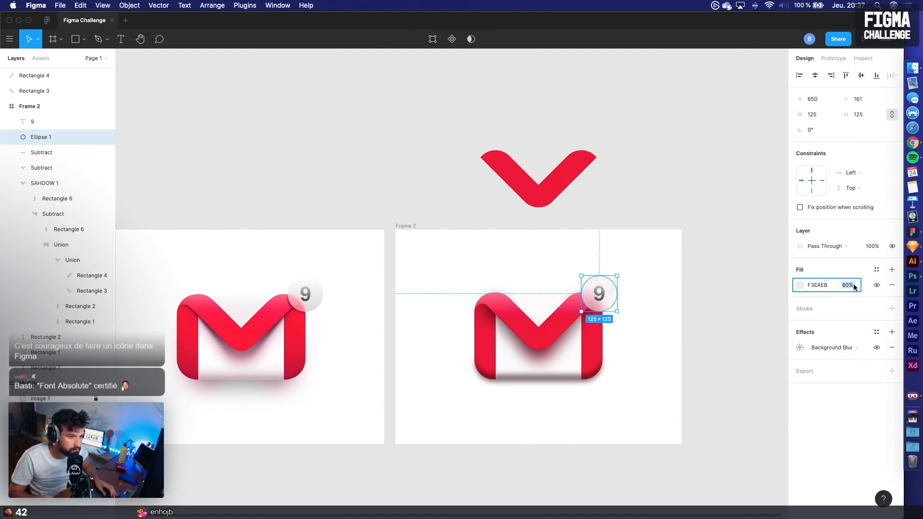
text(50)
key(Return)
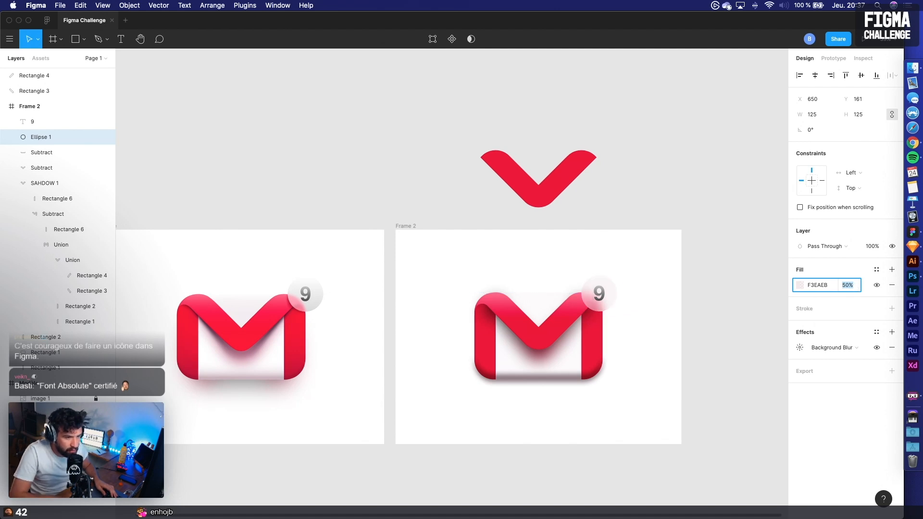
click(800, 348)
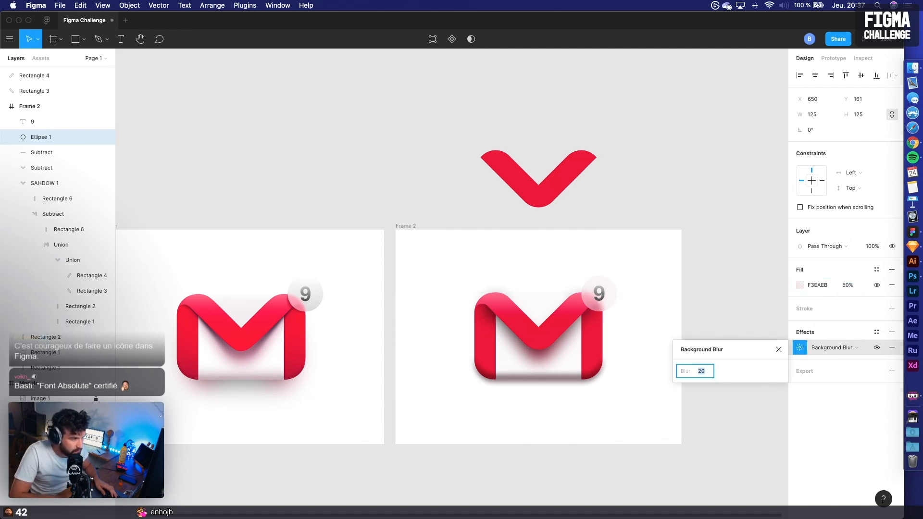
click(703, 326)
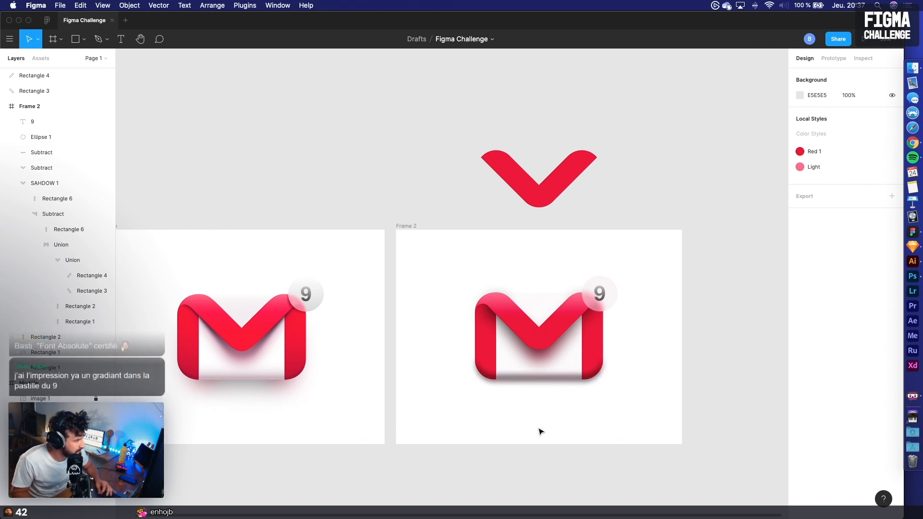
Set the layer opacity of the shadow along the envelope's bottom edge to 60%
scroll(541, 433, up, 3)
click(542, 361)
click(563, 393)
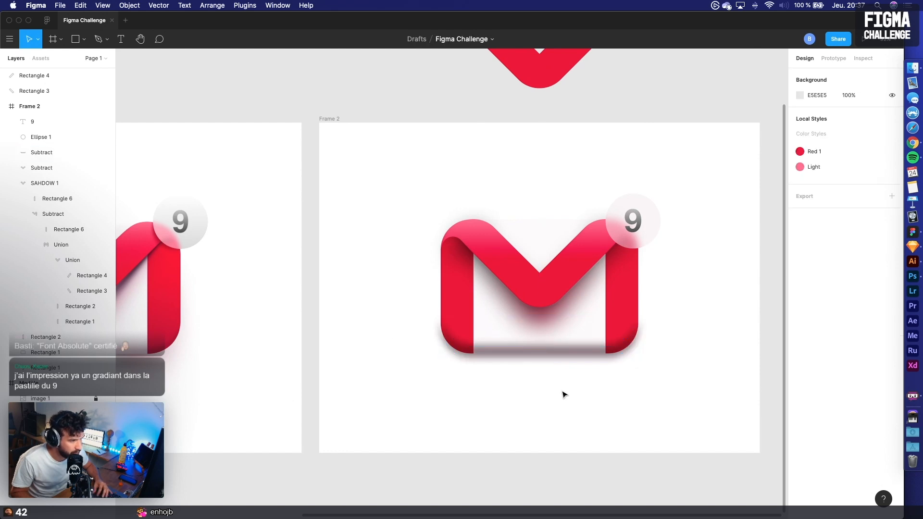
click(562, 354)
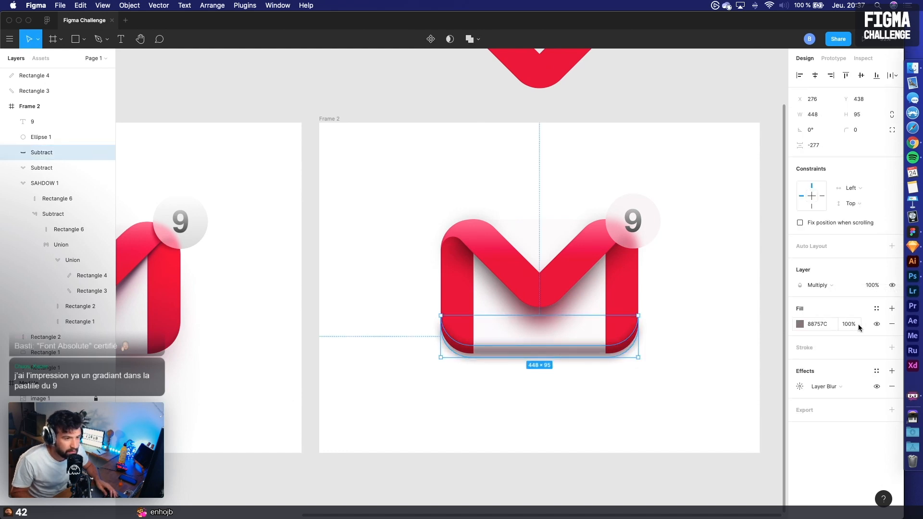
click(878, 286)
text(60)
key(Return)
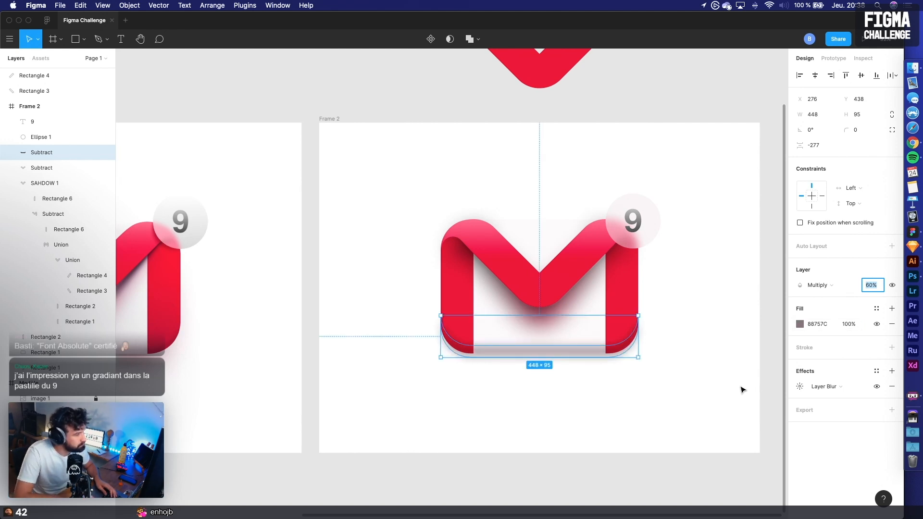
Change the bottom shadow's fill from grey to the dark plum 853B56
click(799, 323)
click(800, 328)
drag(699, 335, 739, 335)
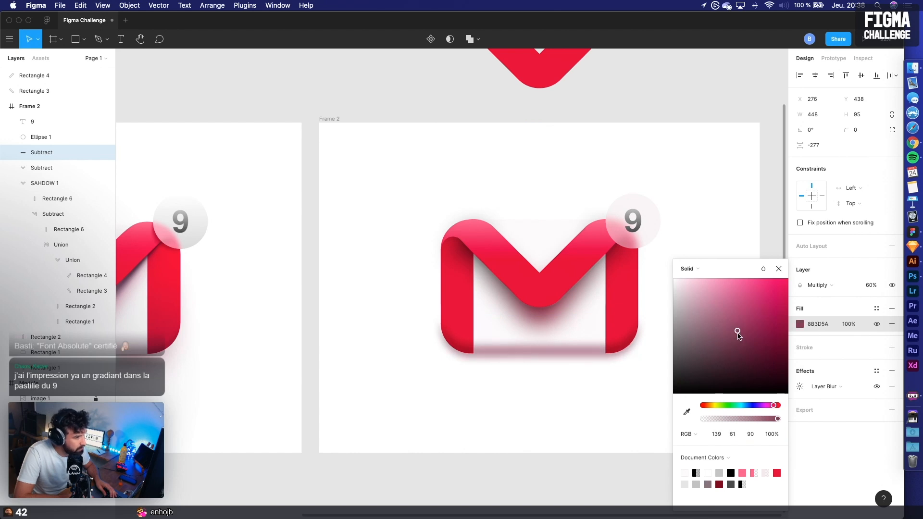
click(597, 389)
Nudge Rectangle 1 inside the bottom shadow upward until the shadow shape is 87 high
double_click(579, 353)
key(Up)
key(Up)
key(Up)
key(Up)
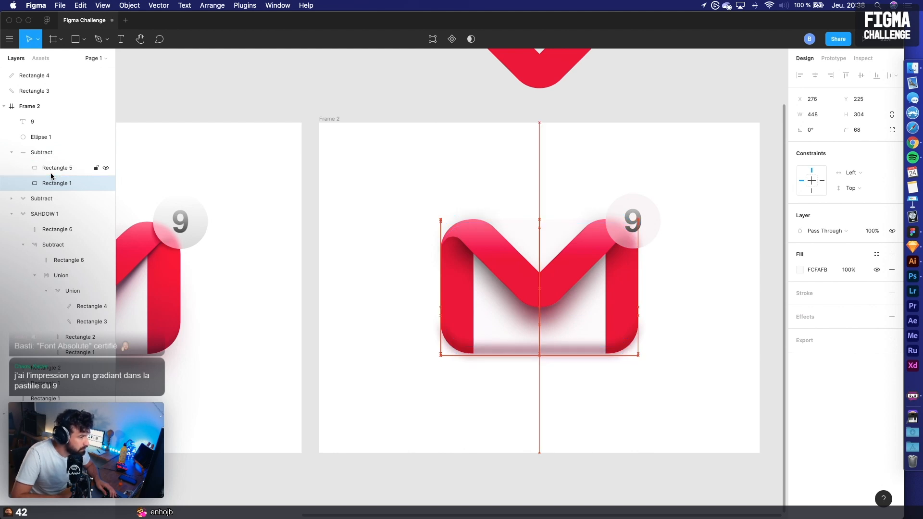
click(218, 303)
Thin the bottom shadow by nudging its nested Rectangle 5 down to Y 208
click(481, 353)
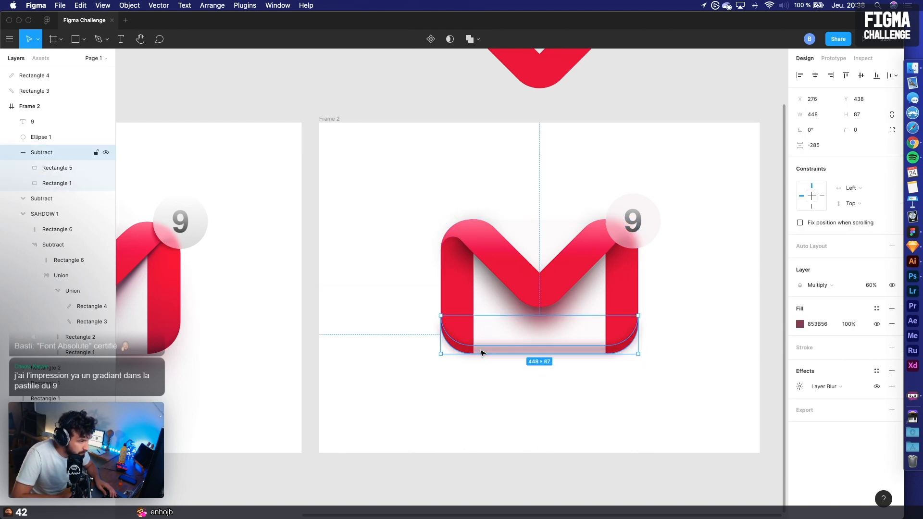
click(71, 170)
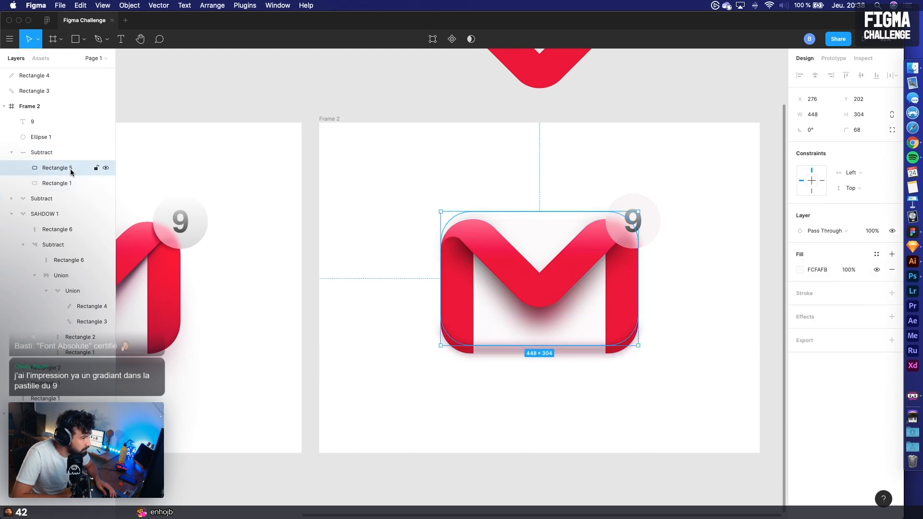
key(Down)
key(Down)
key(Down)
key(Down)
key(Down)
key(Down)
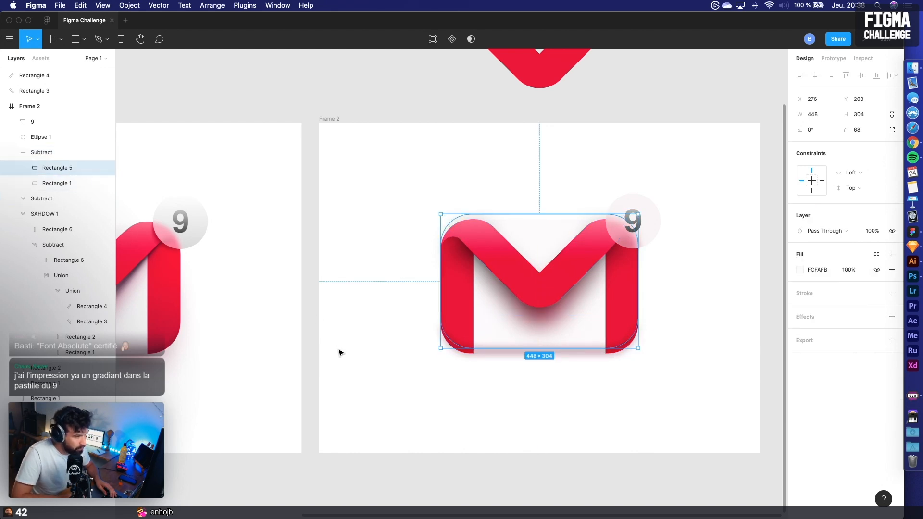
click(339, 353)
Set the bottom shadow's layer blur to 17
click(542, 354)
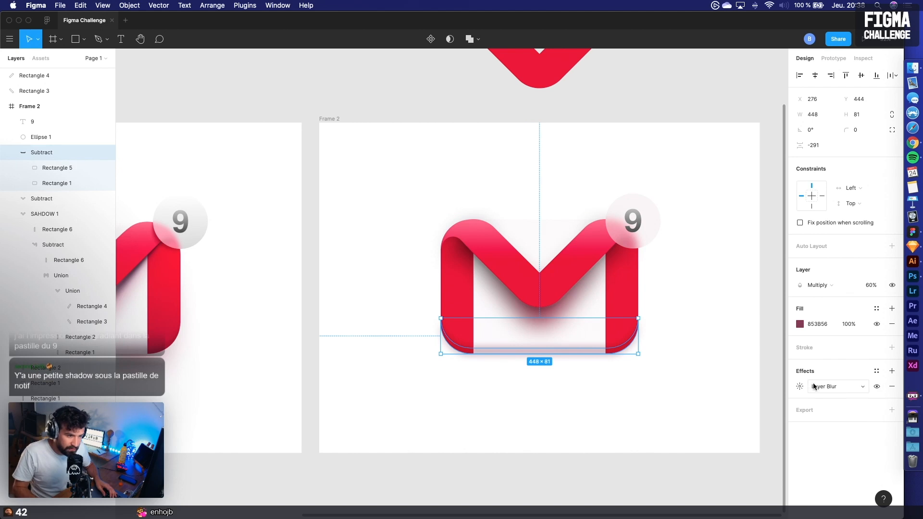
click(795, 388)
text(13)
key(Return)
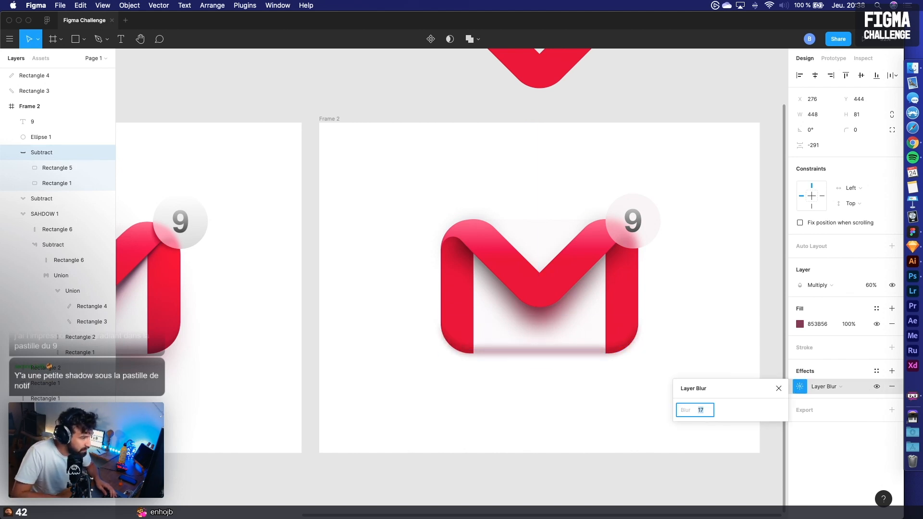
click(585, 402)
Compare the icon with the reference and lower the bottom shadow's layer opacity to 50%
scroll(586, 402, down, 3)
scroll(585, 402, left, 2)
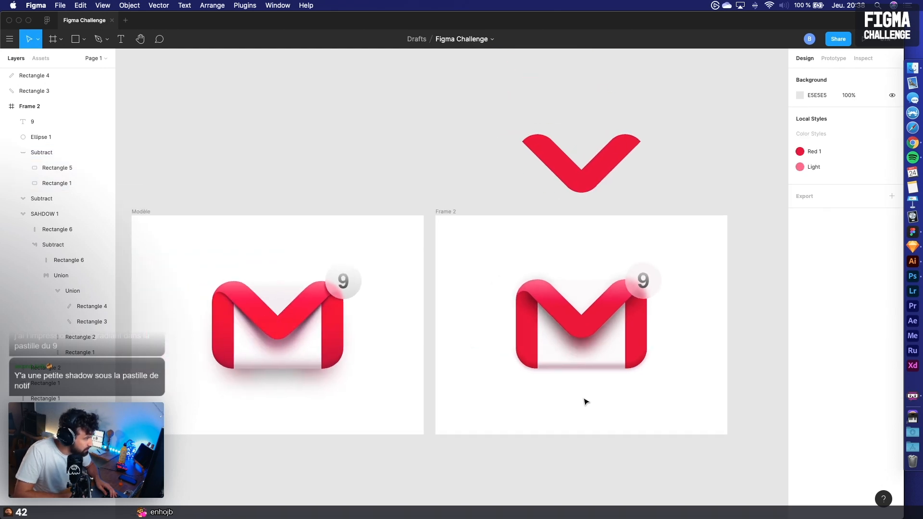
scroll(585, 402, up, 5)
scroll(598, 358, down, 2)
click(634, 343)
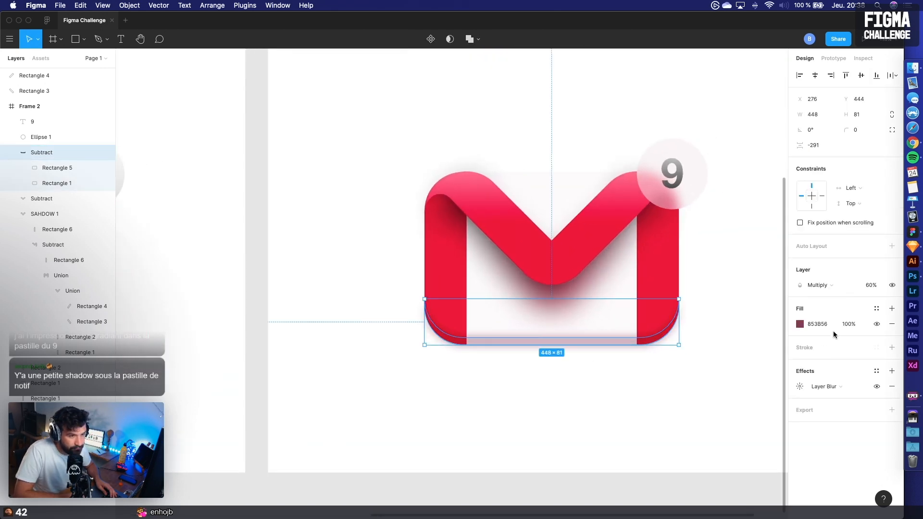
text(40)
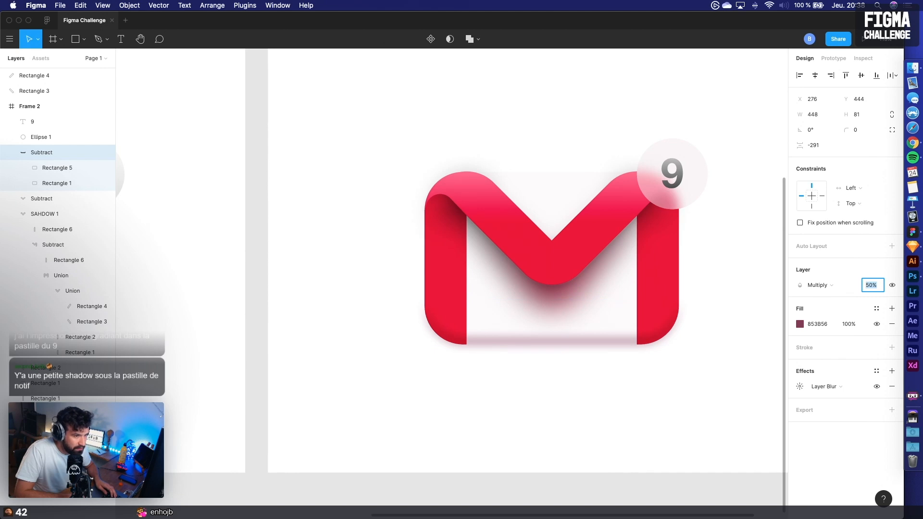
key(Return)
click(748, 363)
scroll(748, 362, down, 3)
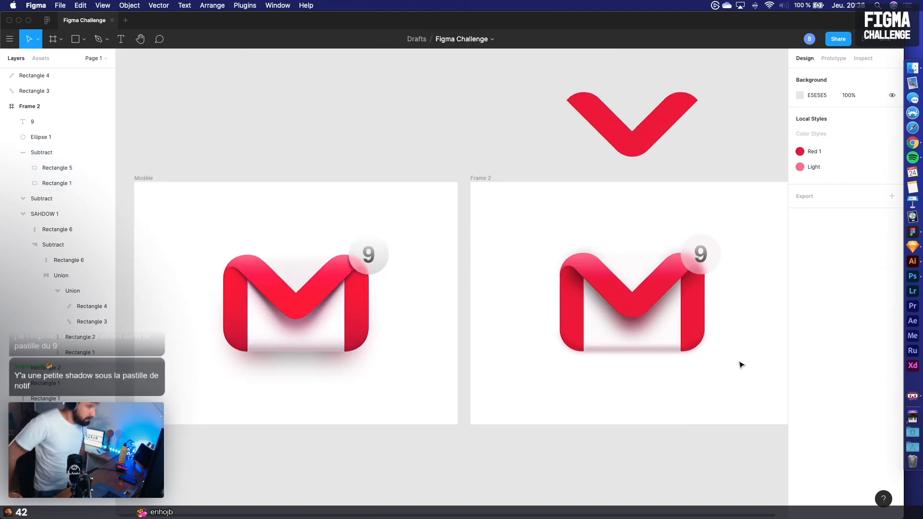
Compare the reference envelope's bottom edge and turn off the layer blur on the recreated icon's bottom shadow
scroll(284, 322, up, 10)
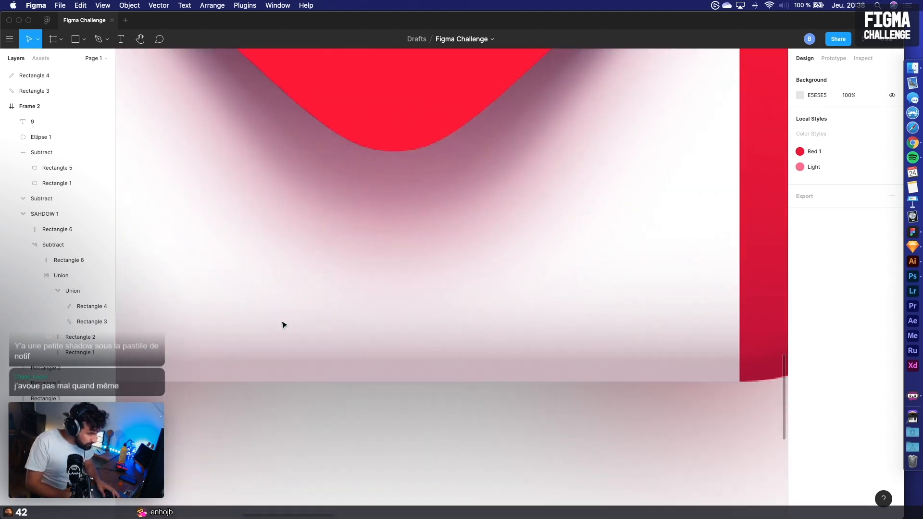
scroll(284, 326, down, 5)
scroll(555, 334, down, 2)
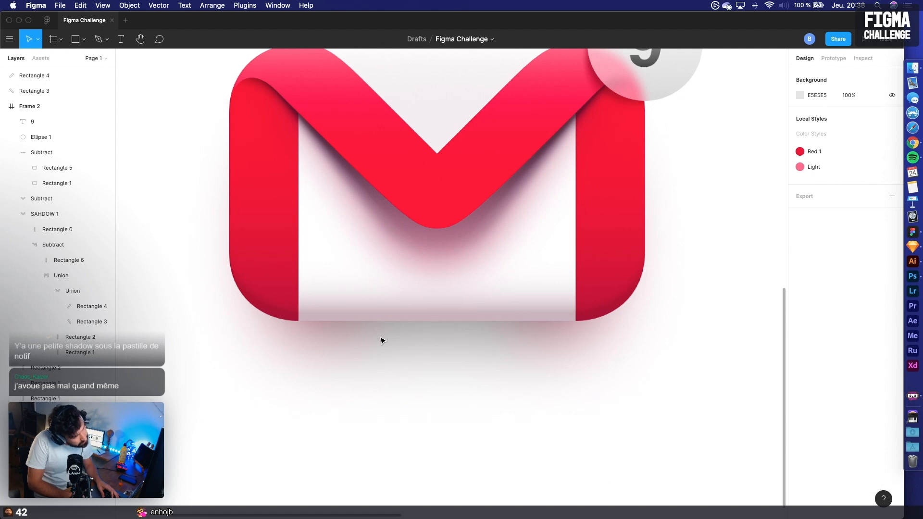
scroll(542, 321, down, 2)
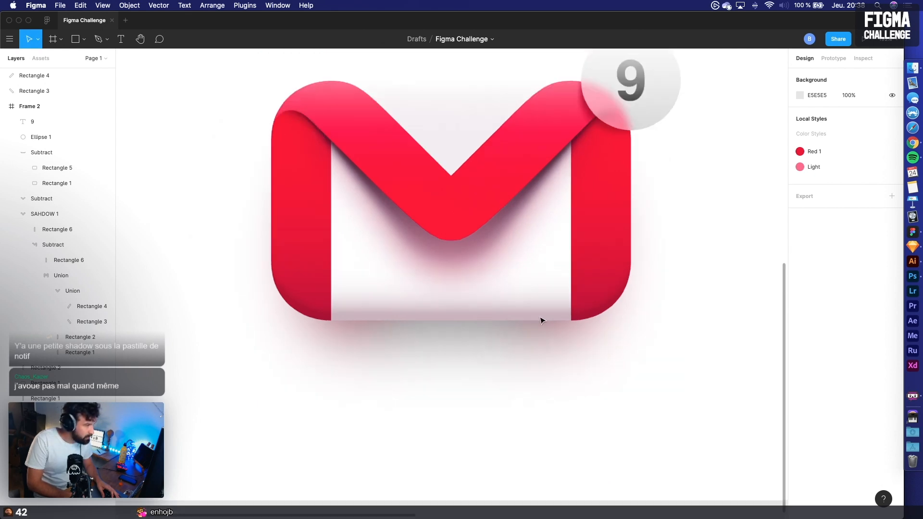
scroll(542, 319, right, 10)
click(564, 309)
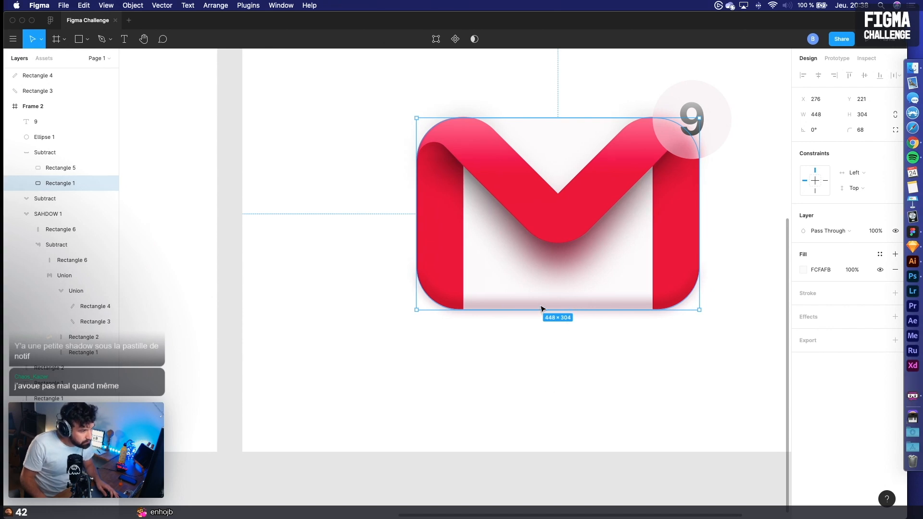
click(496, 321)
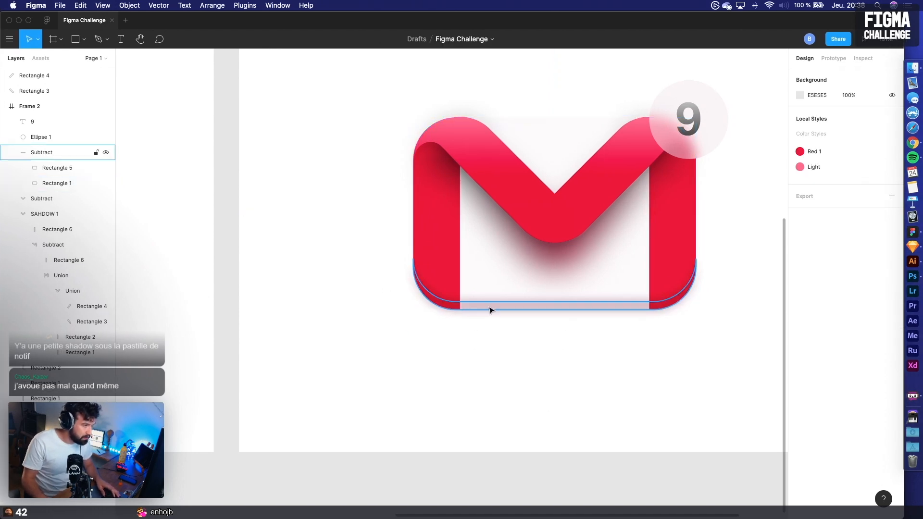
click(494, 309)
click(877, 387)
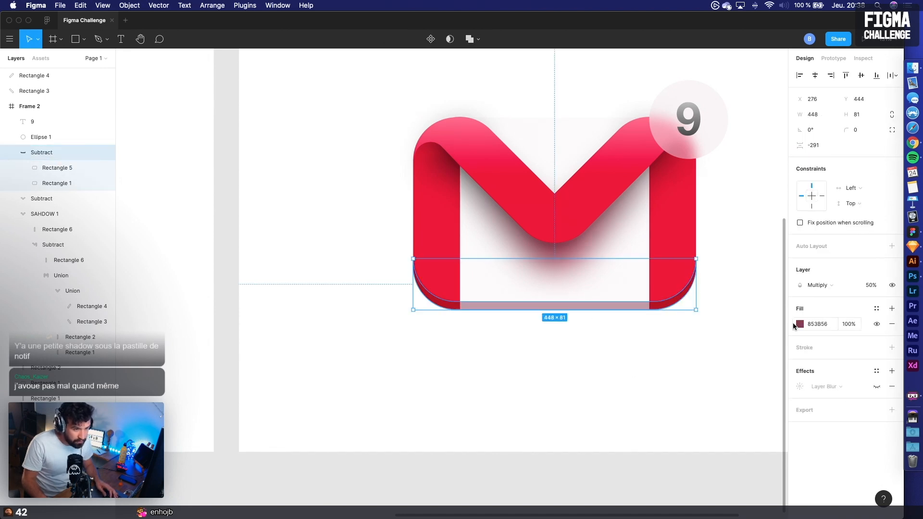
Change the bottom shadow's fill to a linear gradient and start it at the upper edge of the thin strip
click(801, 324)
click(702, 269)
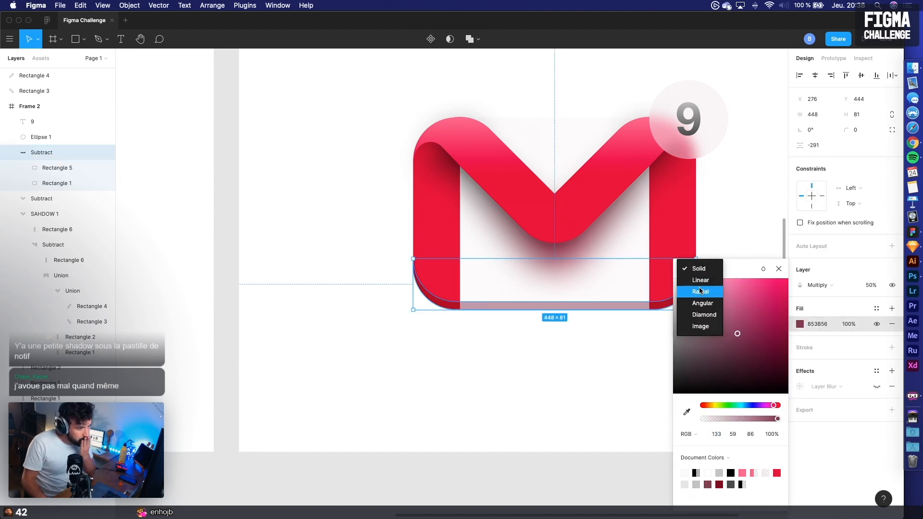
click(700, 280)
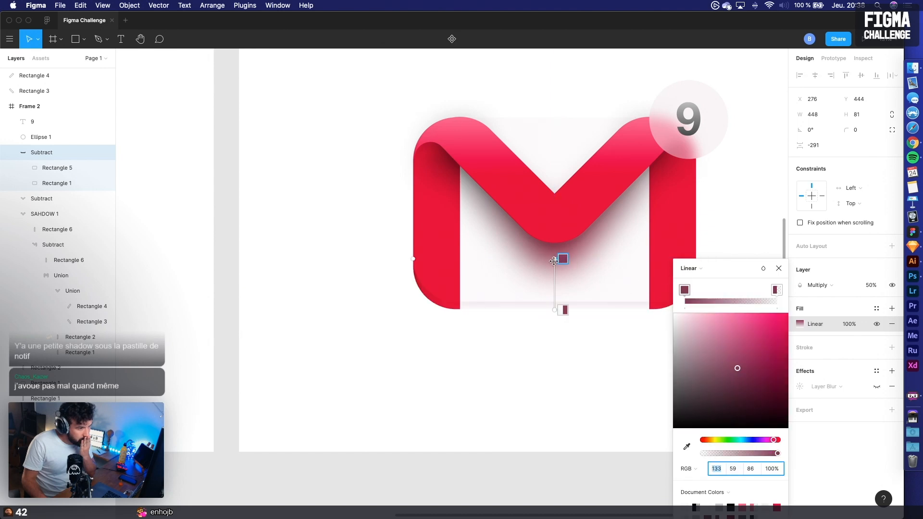
drag(554, 258, 554, 300)
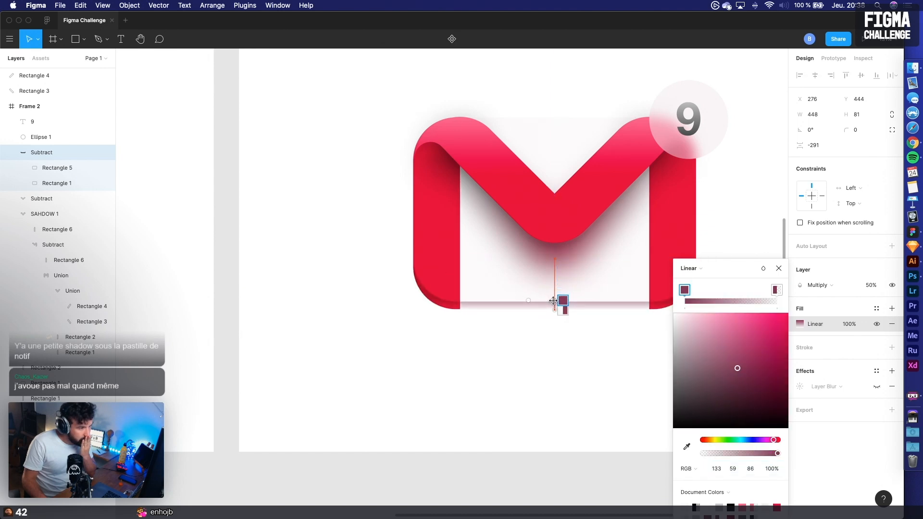
Give the bottom shadow's gradient an opaque stop at each end and set its middle stop to 14% opacity
mouse_move(777, 291)
mouse_down()
mouse_move(727, 292)
mouse_move(776, 301)
mouse_up()
click(778, 453)
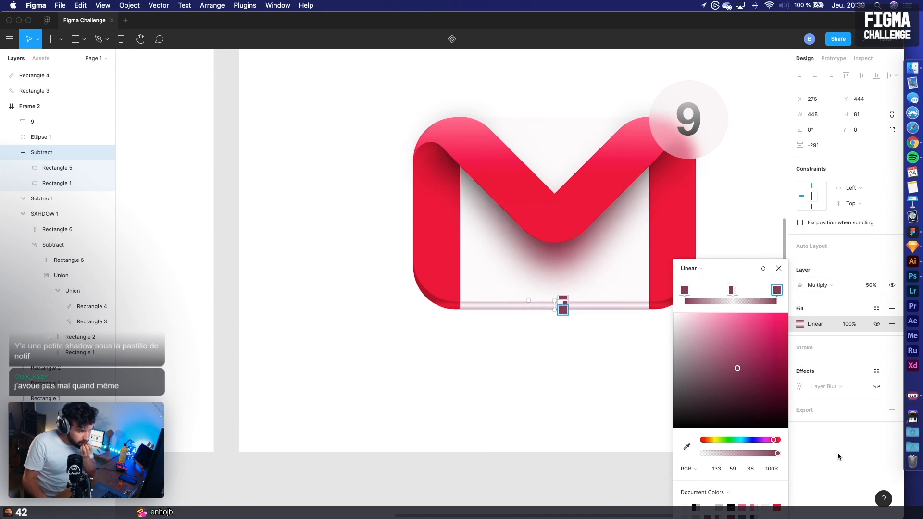
click(732, 290)
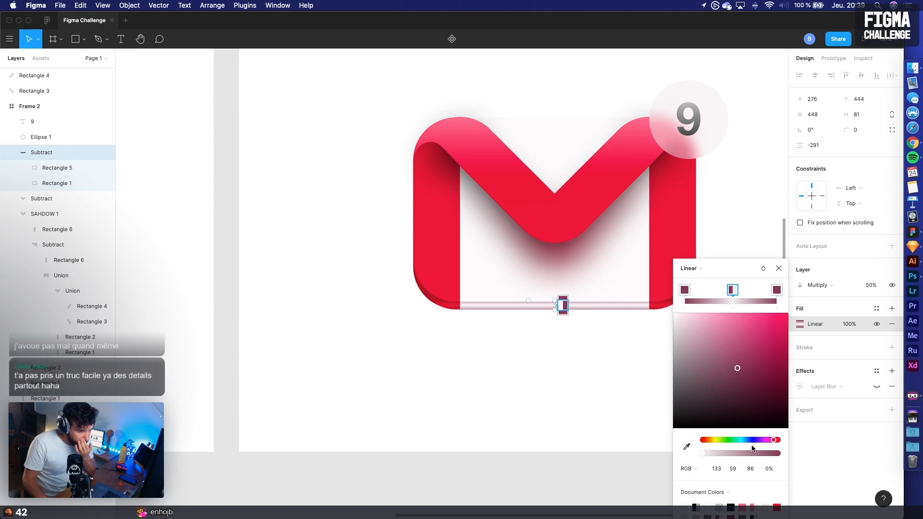
drag(736, 454, 714, 454)
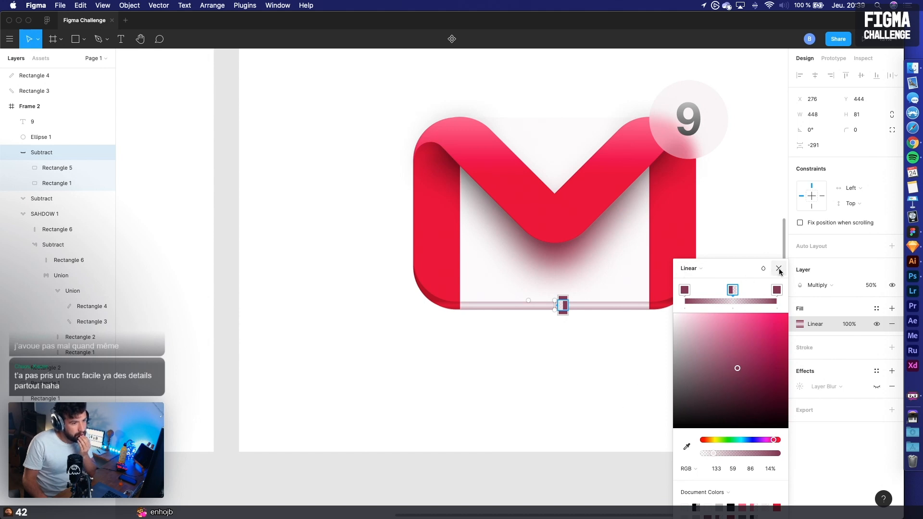
Turn the bottom shadow's layer blur back on and deselect the shape
click(659, 375)
click(648, 319)
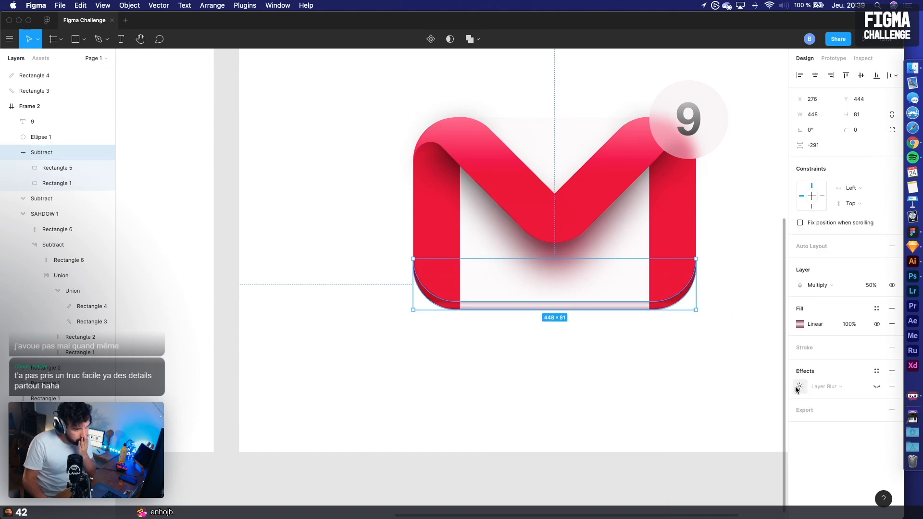
click(877, 386)
click(707, 389)
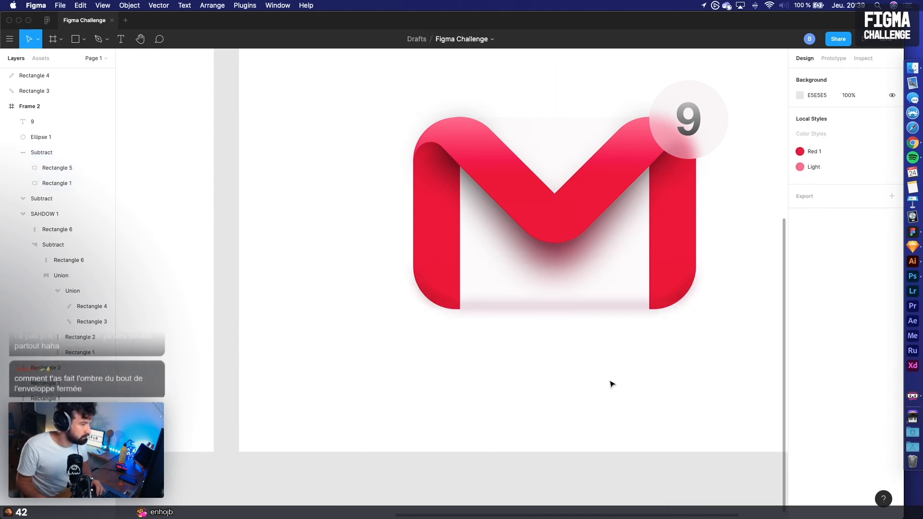
Set the middle stop of the bottom shadow's gradient to 0% opacity
click(569, 315)
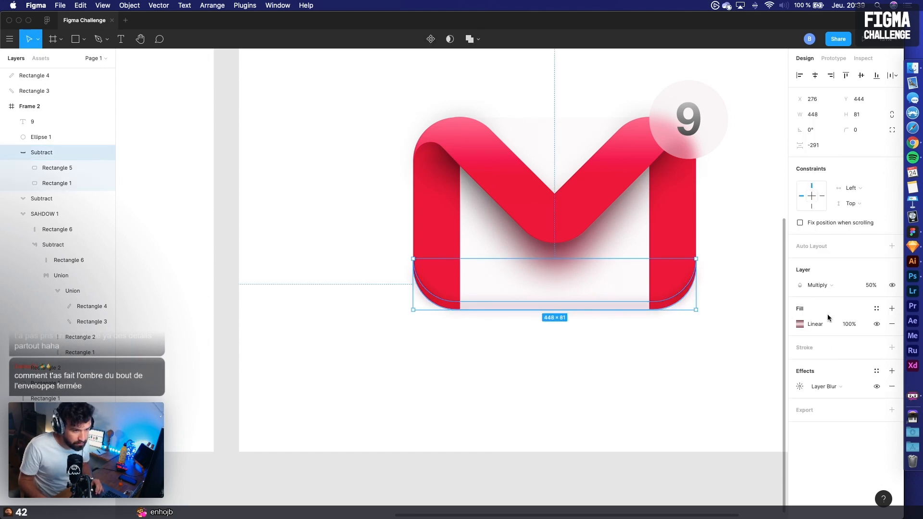
click(810, 325)
click(733, 257)
drag(729, 422, 616, 420)
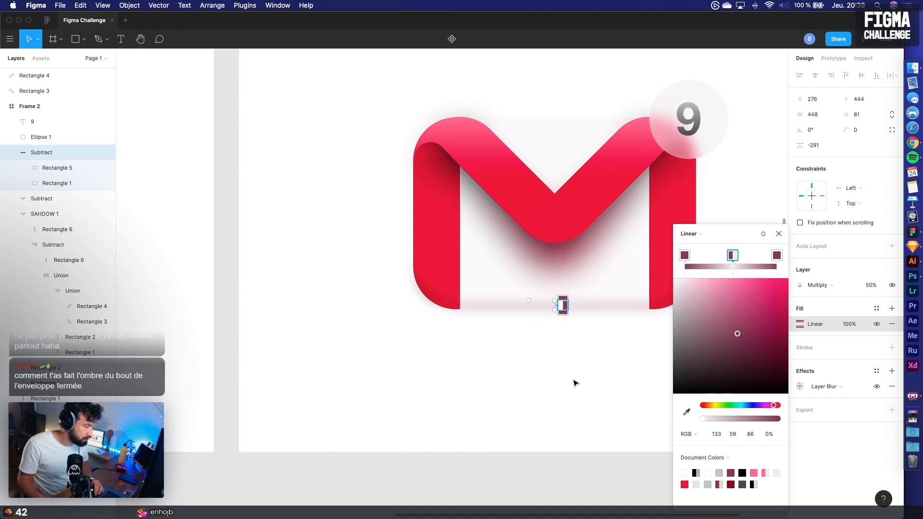
click(660, 379)
Duplicate the envelope's white body and both red side bands, offset the copies to X 552, Y 384 and group them
key(shift+1)
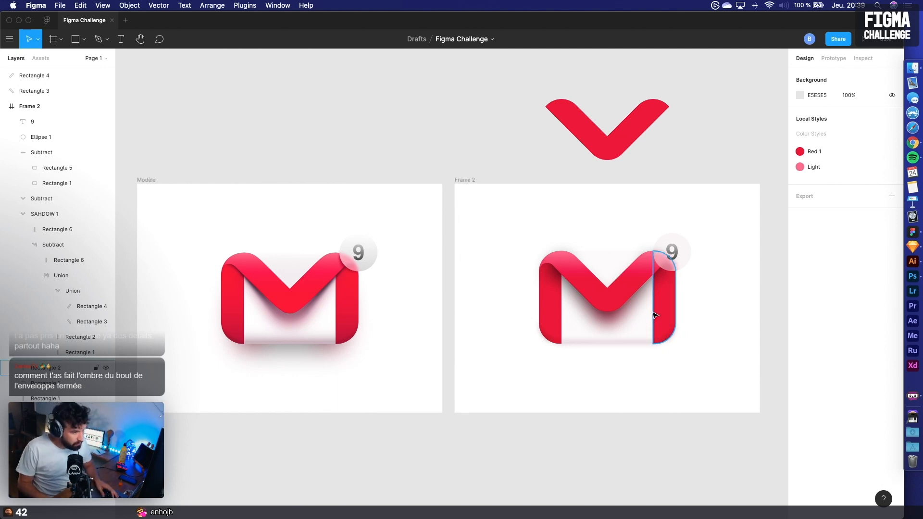
scroll(271, 371, up, 5)
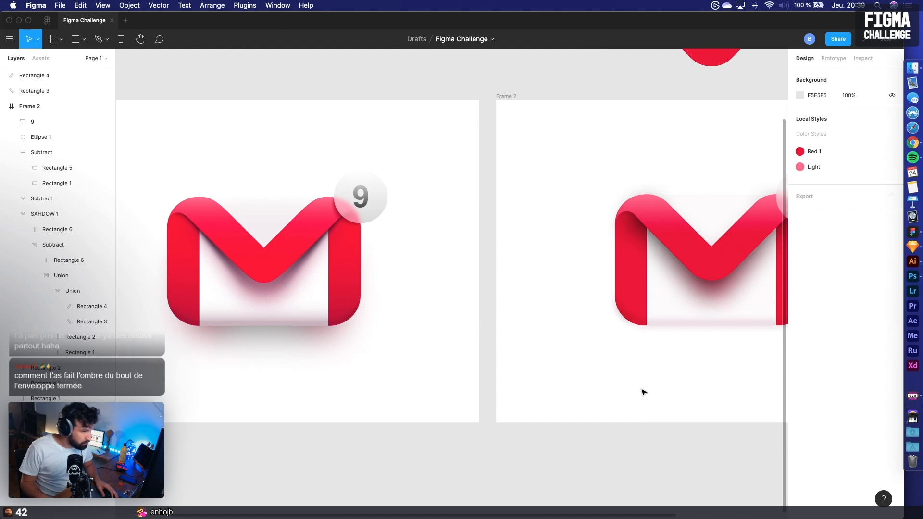
scroll(643, 392, right, 4)
click(509, 270)
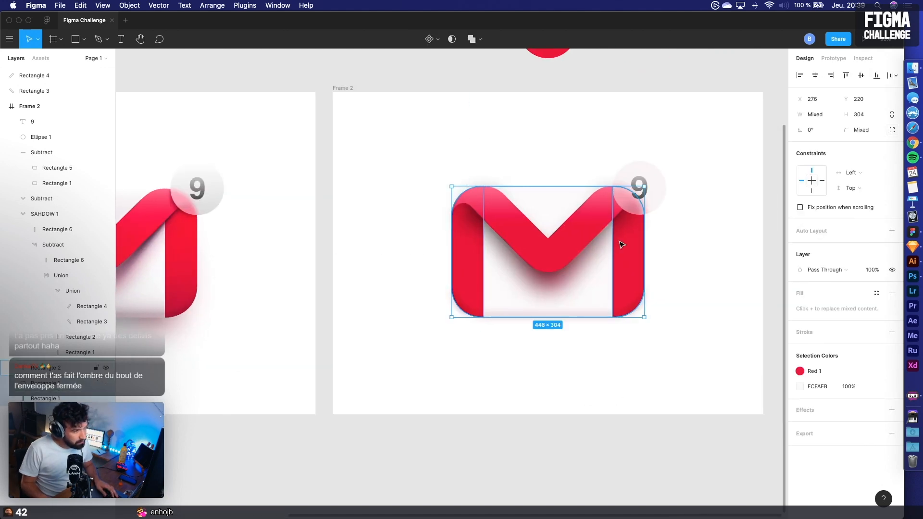
key(super+v)
drag(611, 269, 745, 337)
key(super+g)
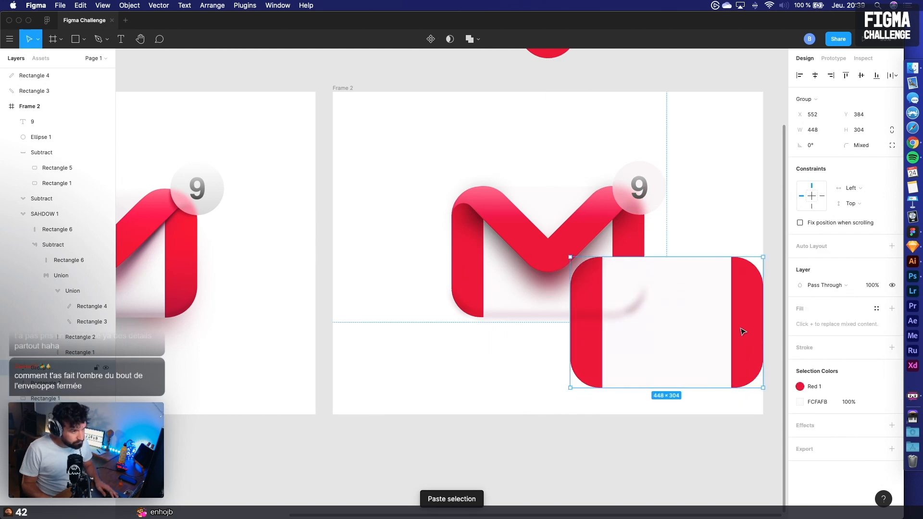
Add a layer blur of 25 to the duplicated envelope group
click(892, 425)
click(841, 441)
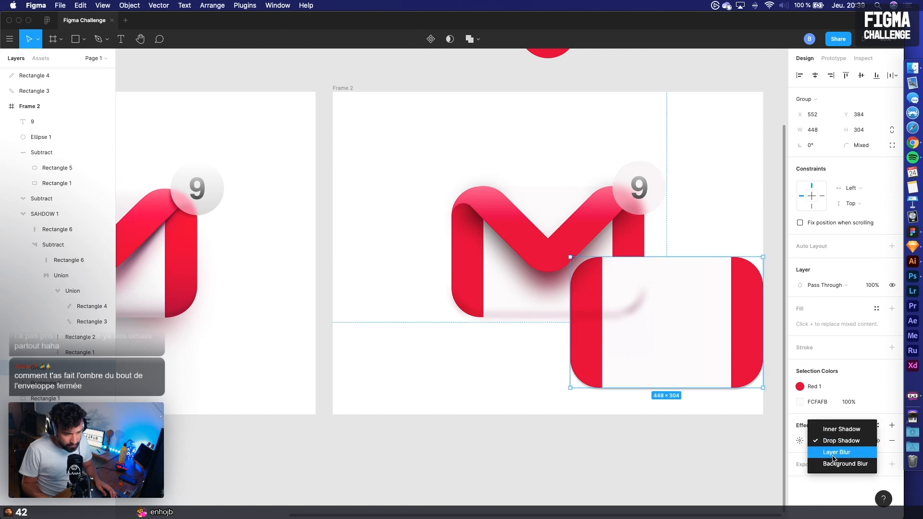
click(834, 452)
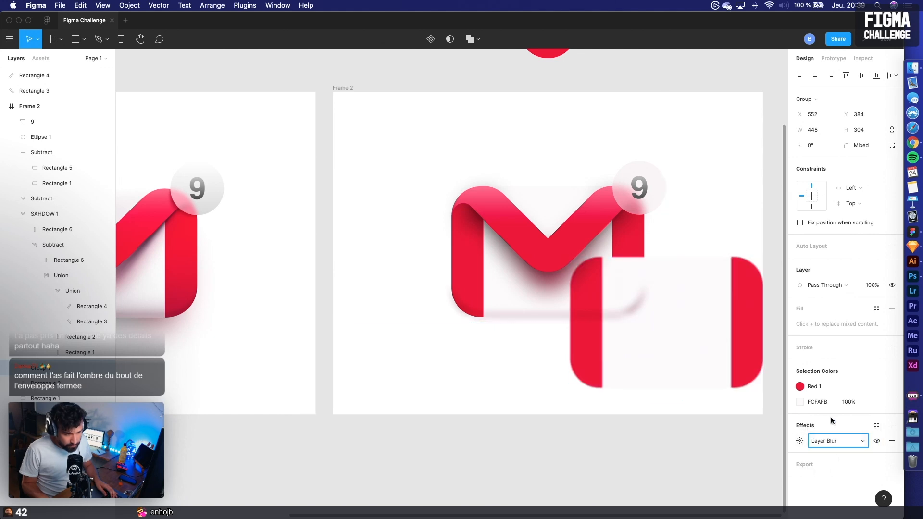
click(800, 441)
drag(691, 465, 892, 472)
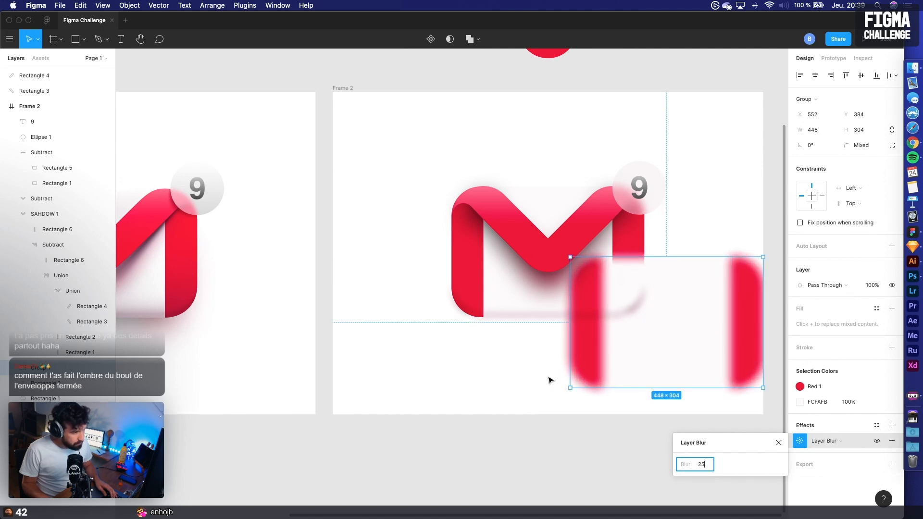
click(563, 410)
Darken the fill of the white body inside the blurred group to the greyish pink C5AEB9
click(671, 370)
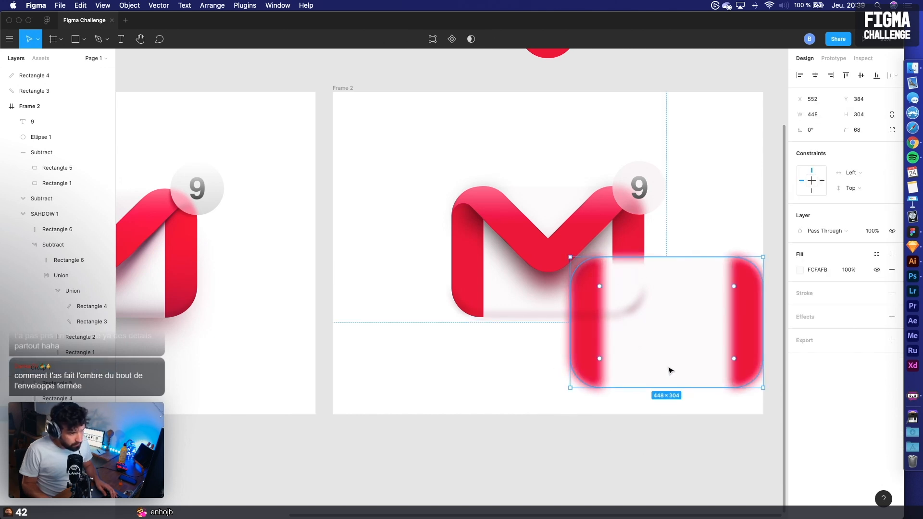
click(801, 269)
mouse_move(695, 295)
mouse_down()
mouse_move(680, 298)
mouse_move(686, 318)
mouse_move(685, 307)
mouse_up()
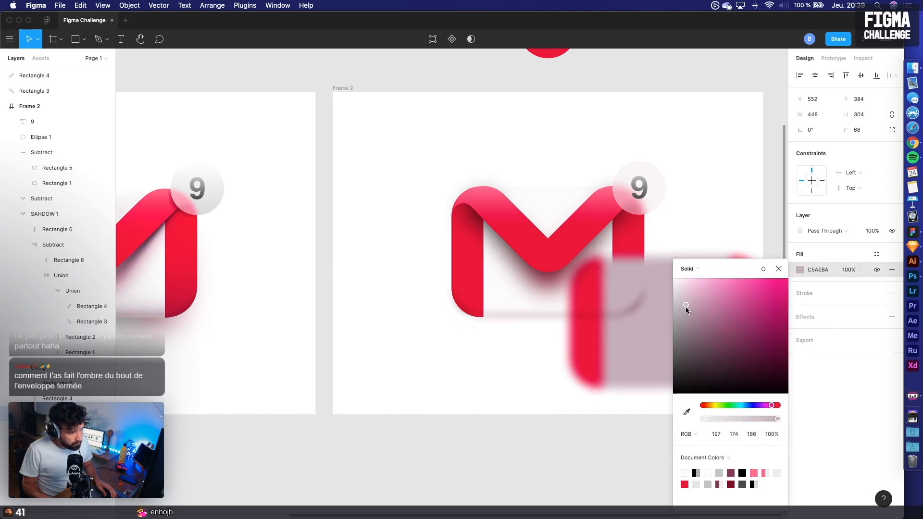
click(633, 431)
Align the blurred group with the envelope, send it behind the icon's layers and lower it to Y 240
drag(705, 364, 581, 295)
drag(40, 370, 43, 408)
key(shift+Down)
key(shift+Down)
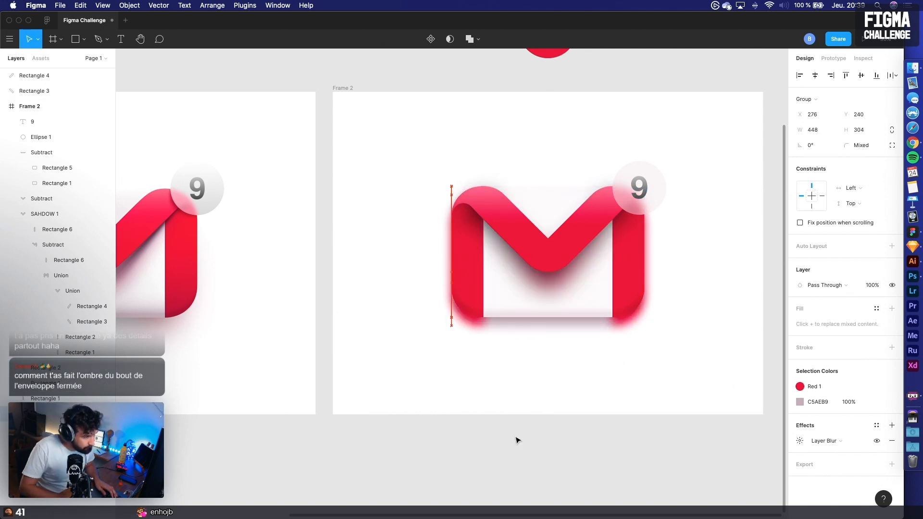
click(533, 412)
Shrink the blurred group to 362 × 245.64 and place it at X 319, Y 309.18 beneath the envelope
scroll(534, 412, left, 3)
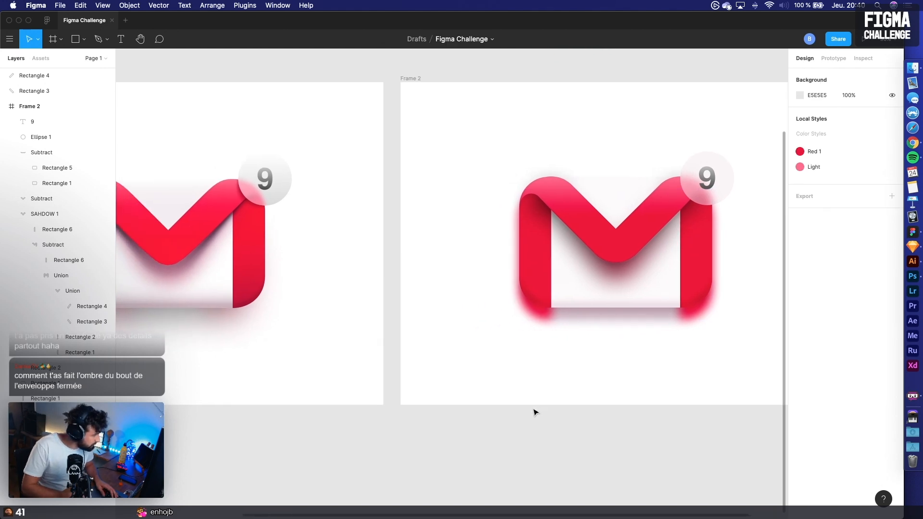
scroll(534, 412, left, 1)
drag(566, 394, 516, 396)
click(622, 318)
drag(686, 268, 665, 271)
drag(667, 271, 682, 269)
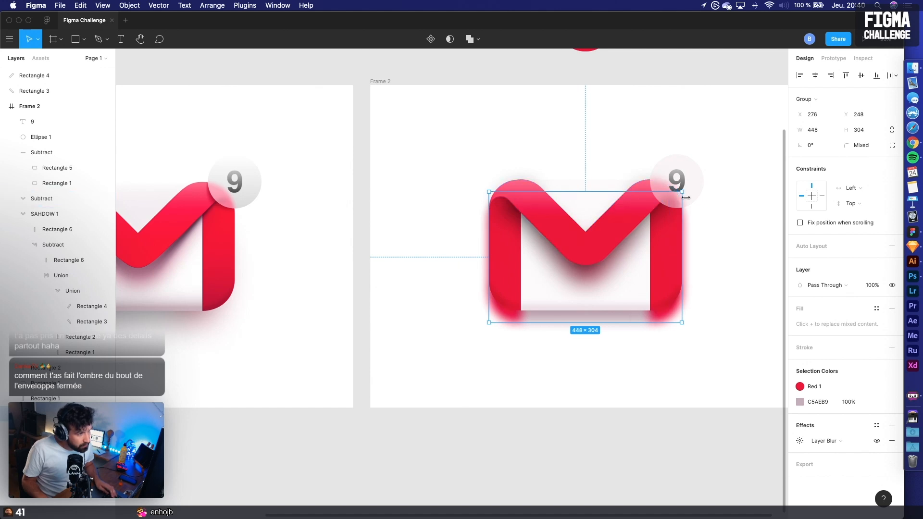
drag(681, 191, 664, 206)
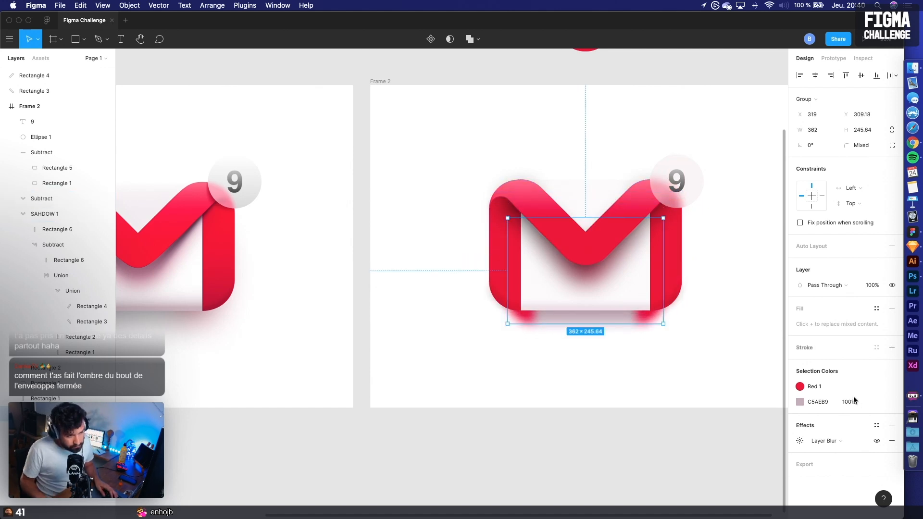
Increase the blurred group's layer blur to 65 and check the shadow under the envelope
click(795, 442)
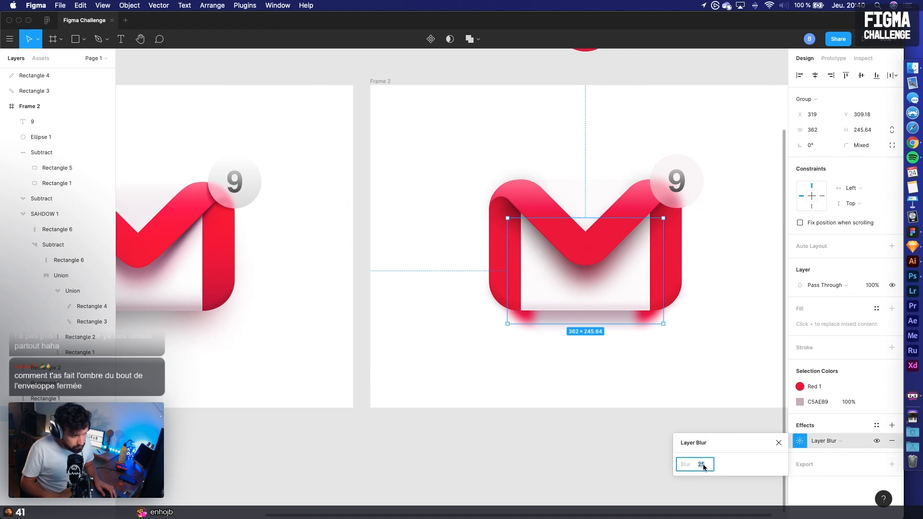
key(shift+Up)
key(shift+Up)
key(shift+Up)
key(shift+Up)
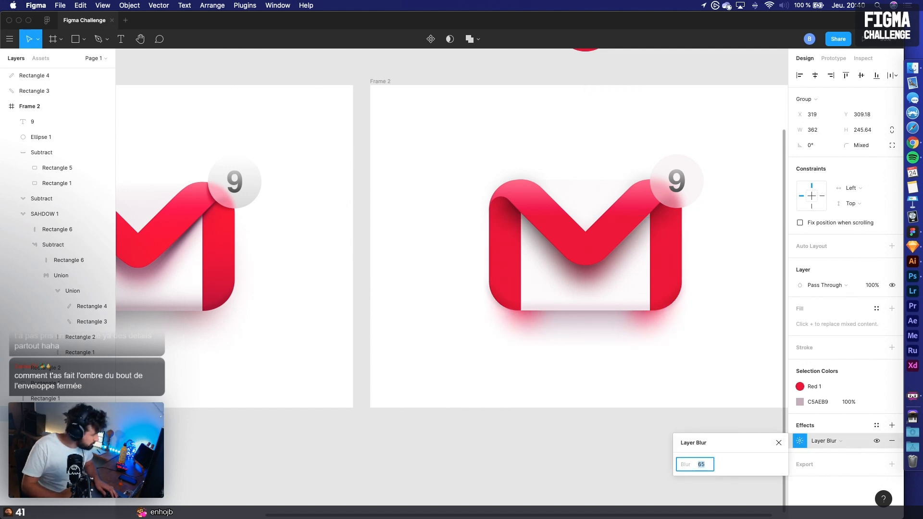
click(597, 371)
click(594, 319)
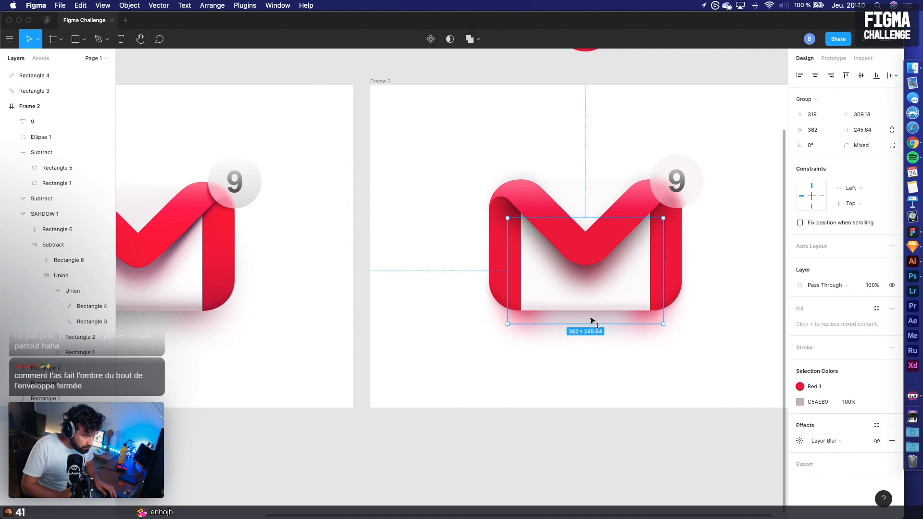
click(605, 374)
Add a drop shadow to the envelope's 448 × 304 off-white body with a blur of 12 and a Y offset of 0
scroll(605, 374, down, 3)
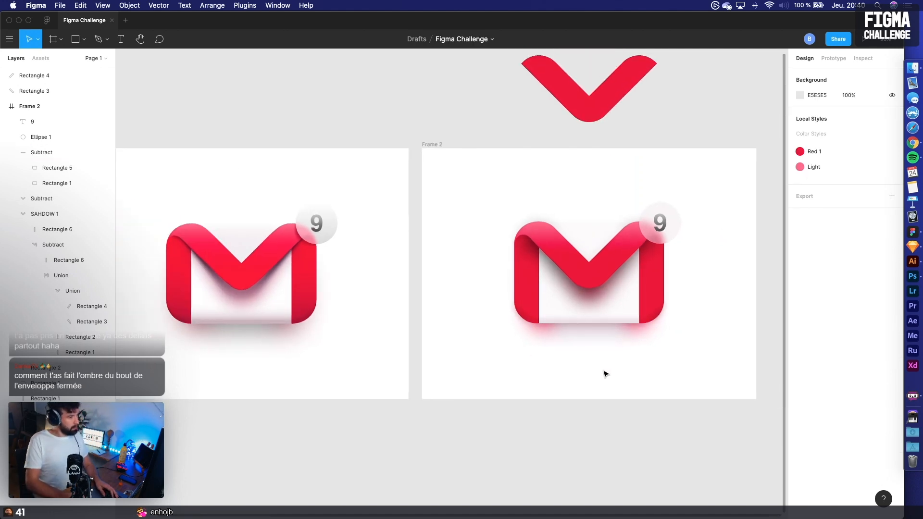
scroll(605, 372, left, 1)
click(637, 306)
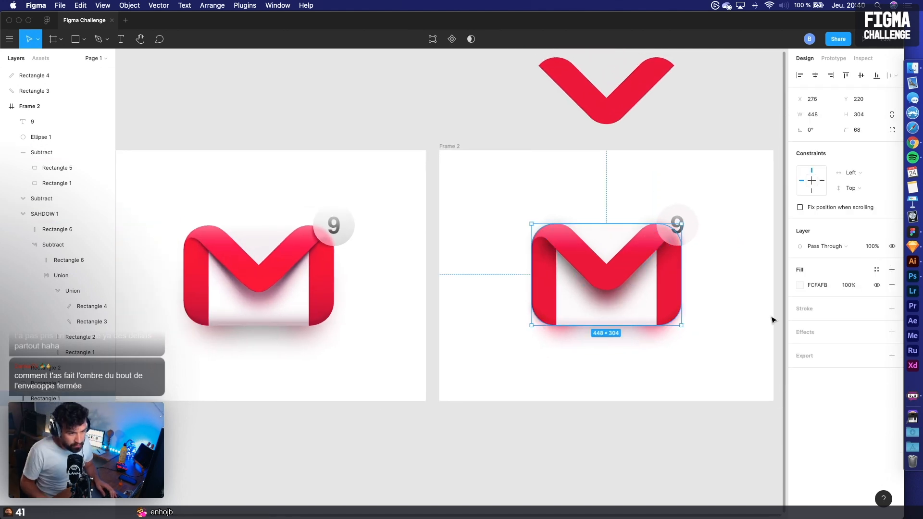
click(819, 333)
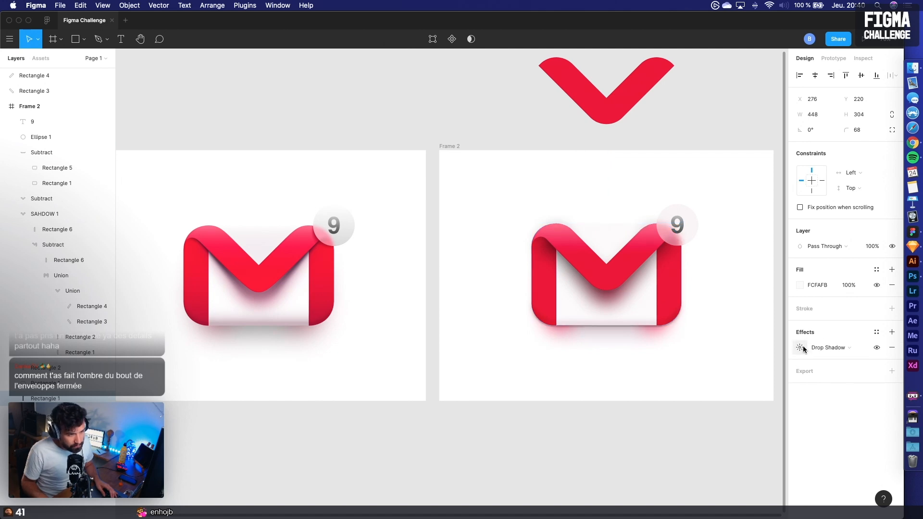
click(801, 350)
click(757, 371)
text(20)
key(Return)
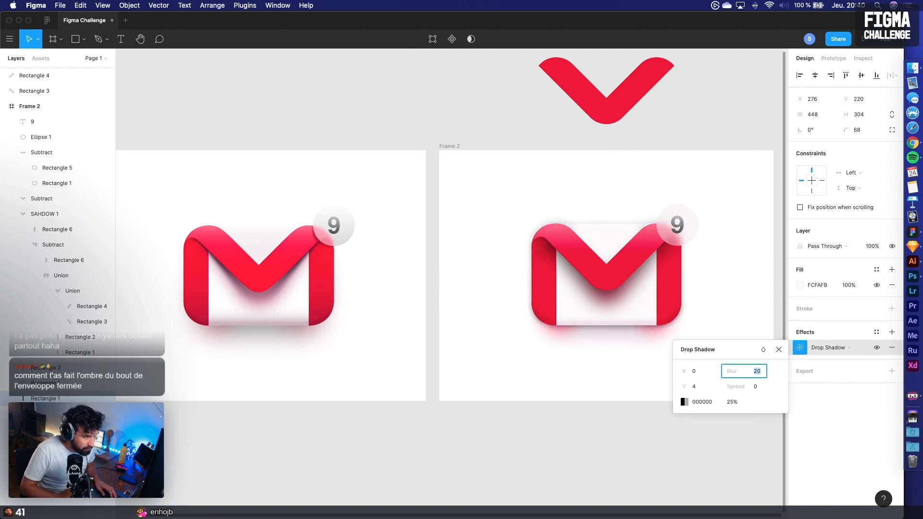
text(12)
click(703, 386)
click(758, 376)
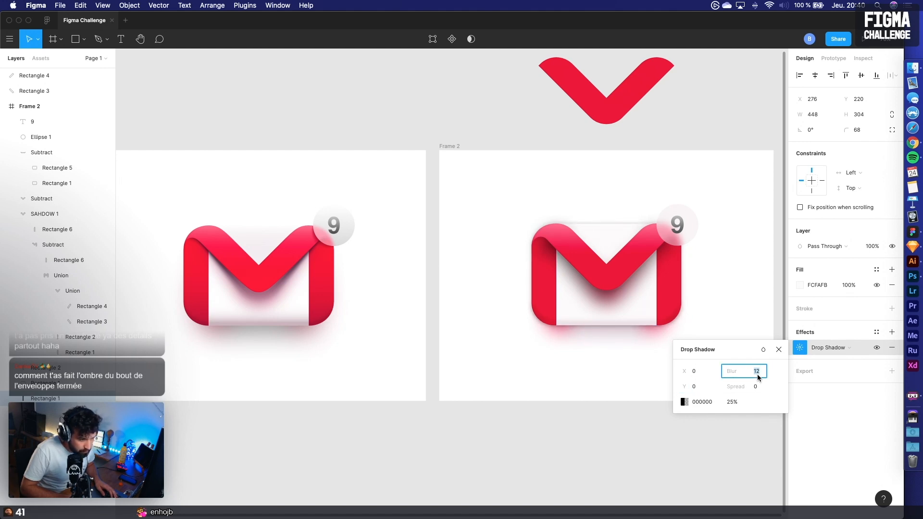
Set the body's drop shadow to Y offset 9, blur 8 and 10% opacity
click(703, 387)
text(9)
key(Return)
click(736, 402)
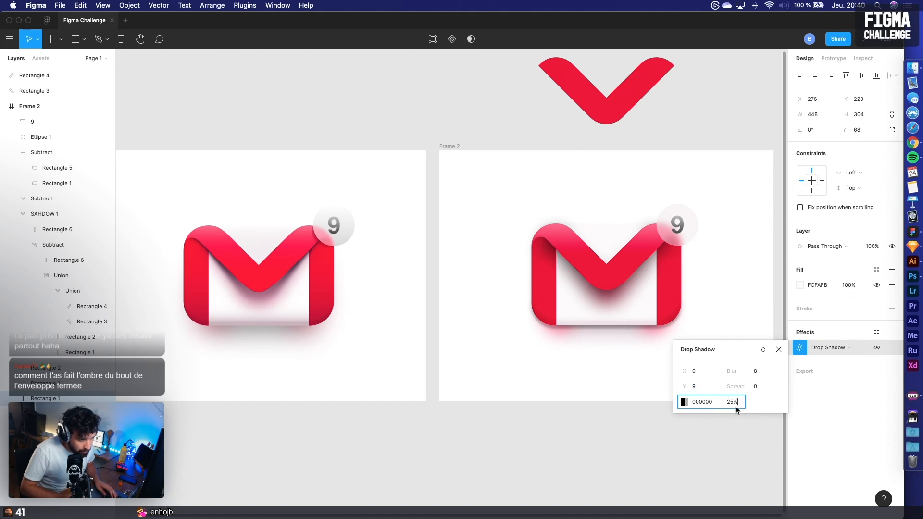
text(10)
key(Return)
click(655, 355)
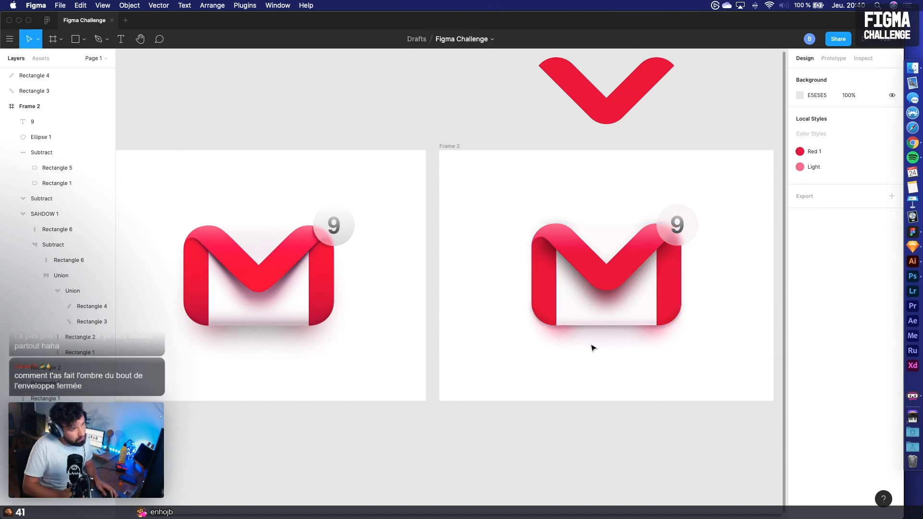
Delete the leftover red V-shaped rectangles on the canvas above Frame 2
scroll(610, 413, down, 3)
click(596, 210)
key(BackSpace)
drag(535, 119, 605, 216)
key(BackSpace)
Try a drop shadow on the circle behind the 9, ordered below its background blur
scroll(439, 295, up, 5)
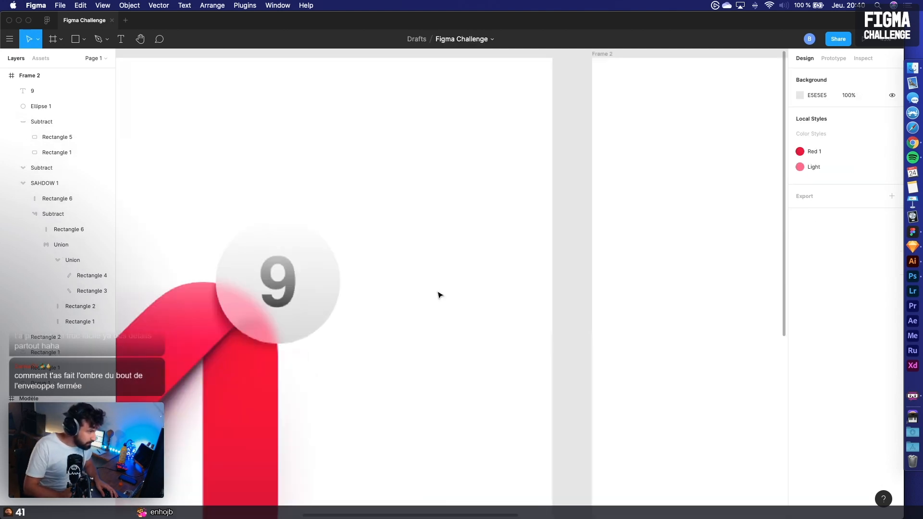
scroll(439, 295, down, 4)
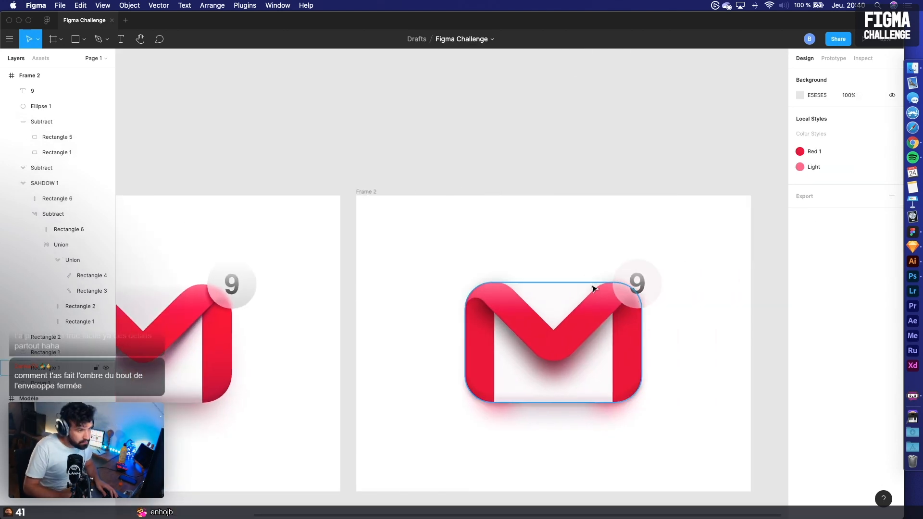
click(636, 275)
click(892, 371)
click(877, 371)
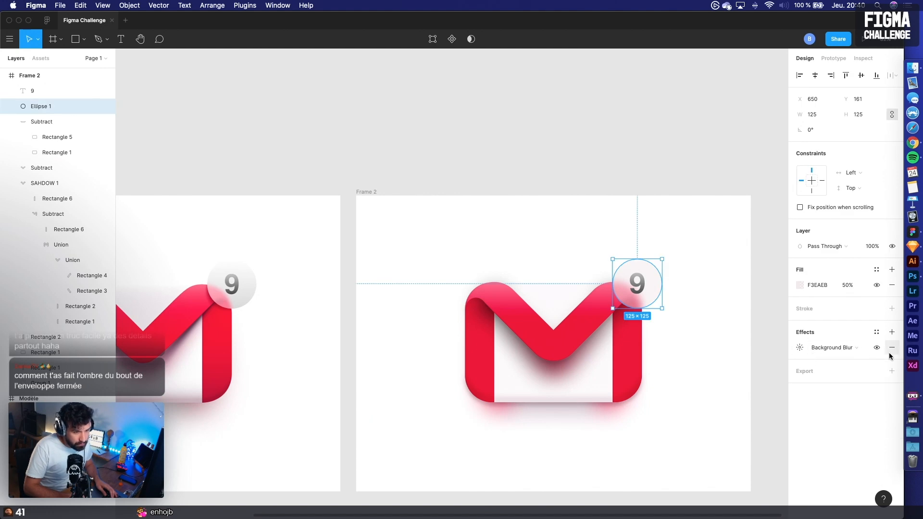
click(829, 349)
click(829, 348)
click(892, 332)
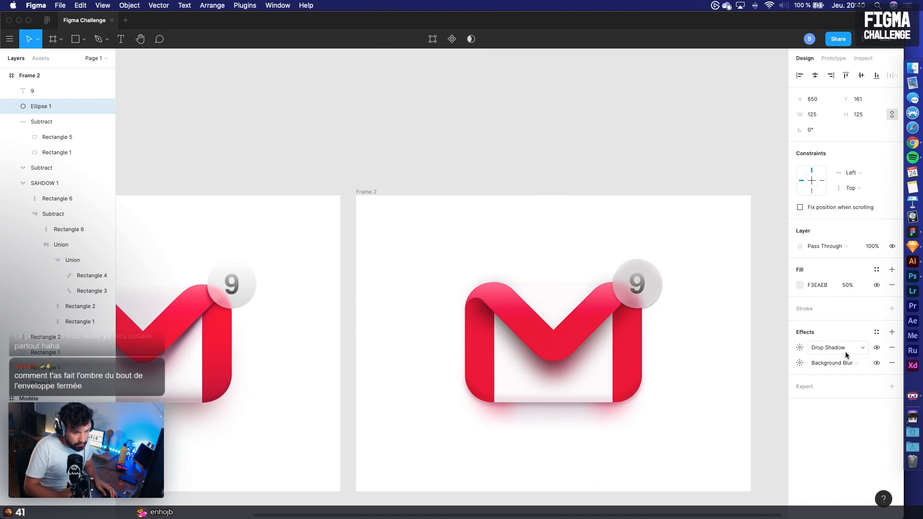
click(809, 347)
click(801, 385)
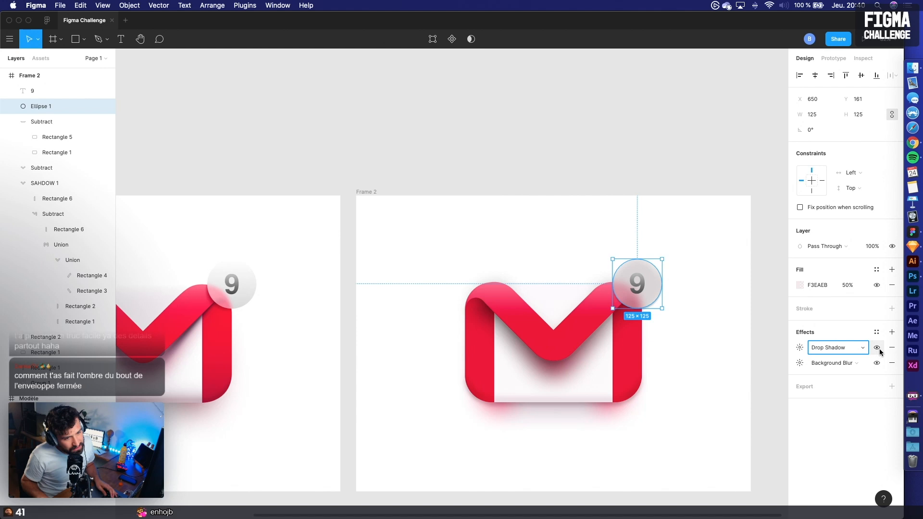
drag(800, 363, 801, 349)
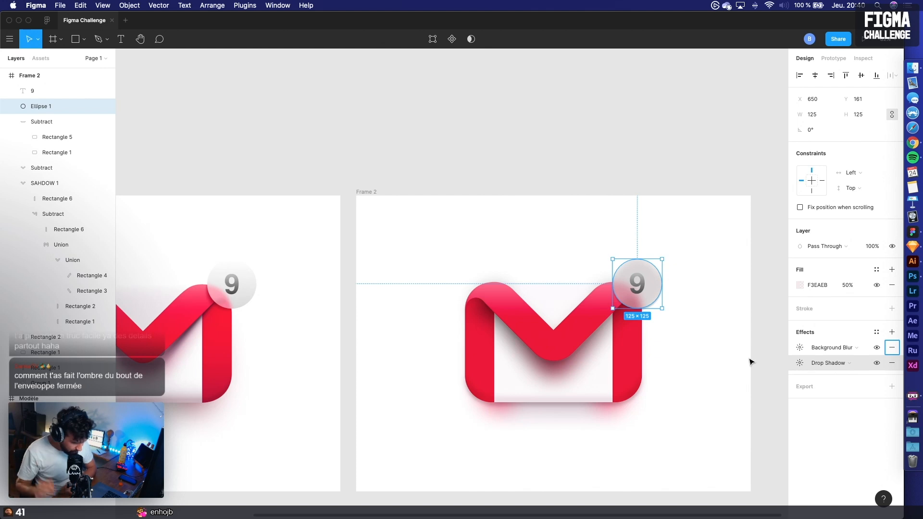
Try pulling the envelope's left red strip away from the fold and undo the moves
click(600, 428)
click(483, 317)
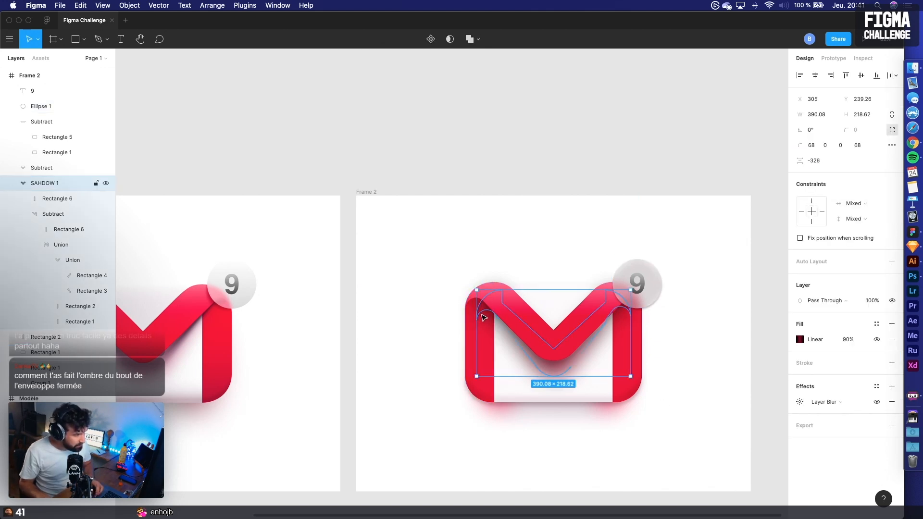
scroll(483, 317, up, 5)
click(387, 296)
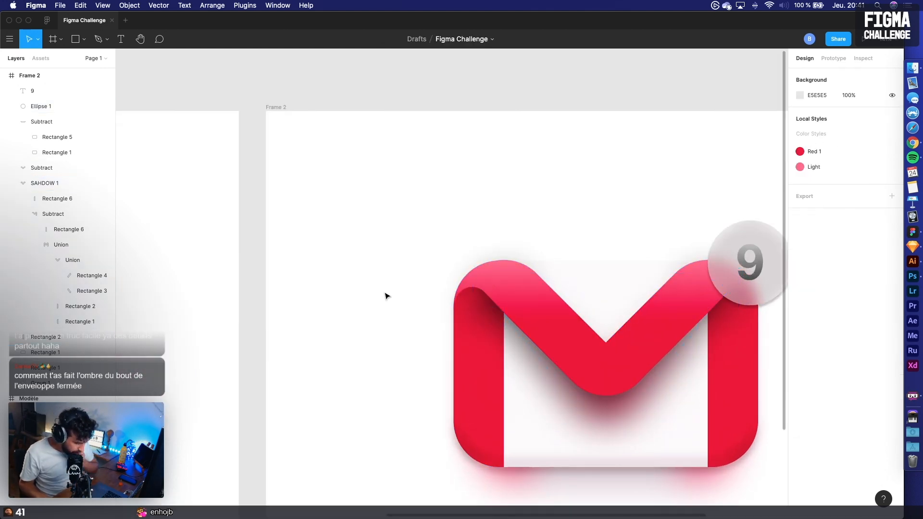
click(478, 301)
drag(475, 281, 450, 197)
drag(502, 272, 504, 183)
key(super+z)
key(super+z)
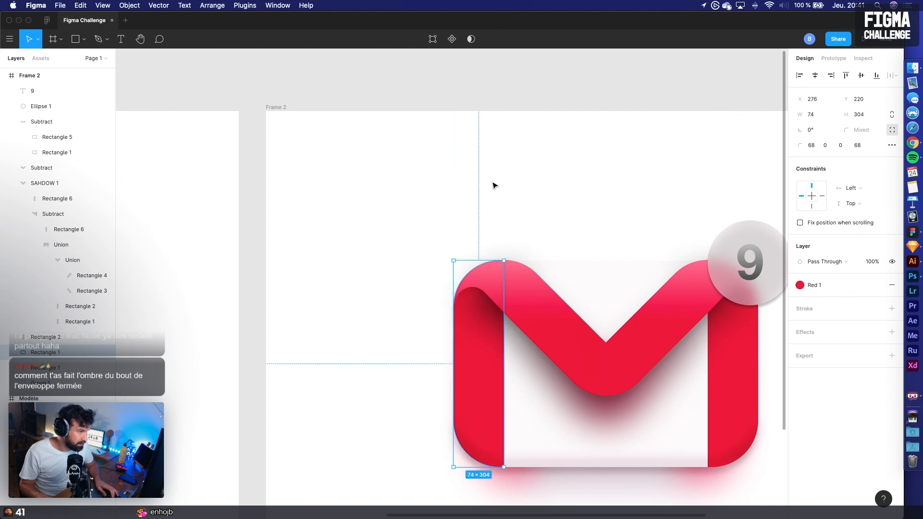
click(401, 190)
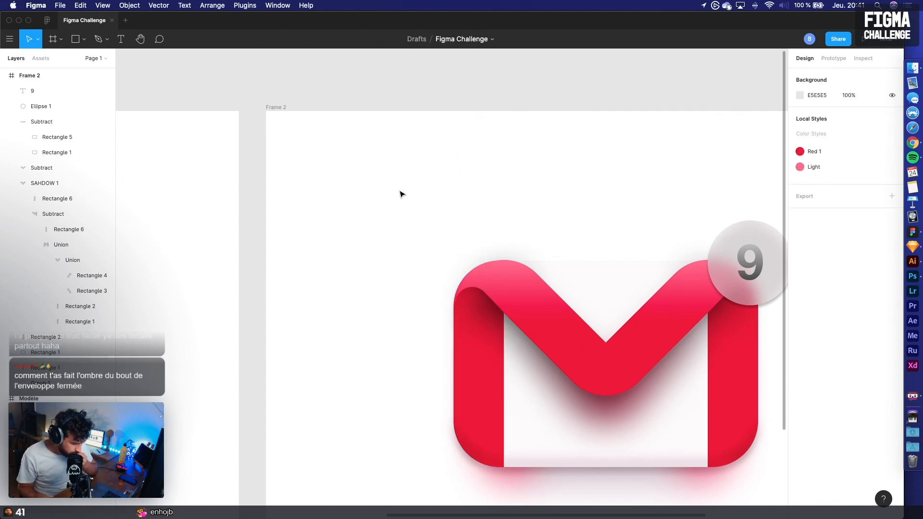
scroll(439, 219, right, 3)
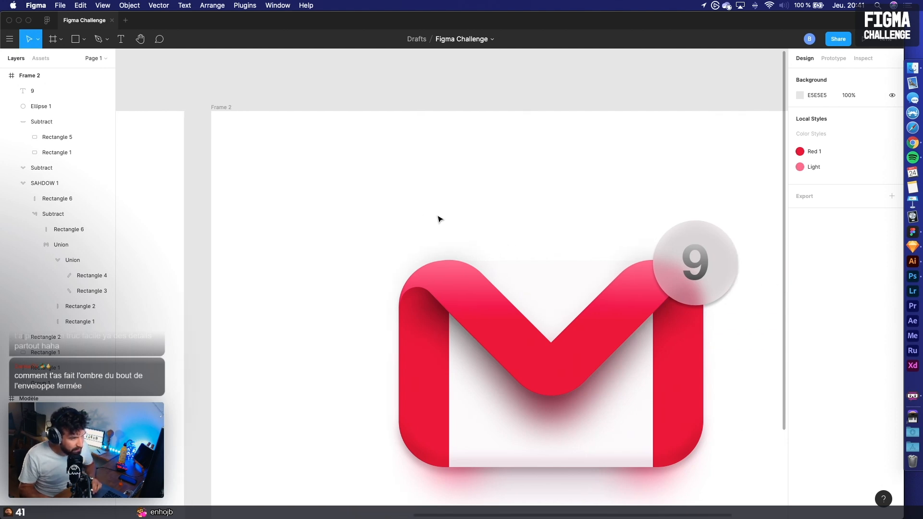
Remove the drop shadow from the badge circle, keeping only its background blur
click(725, 251)
scroll(740, 307, down, 5)
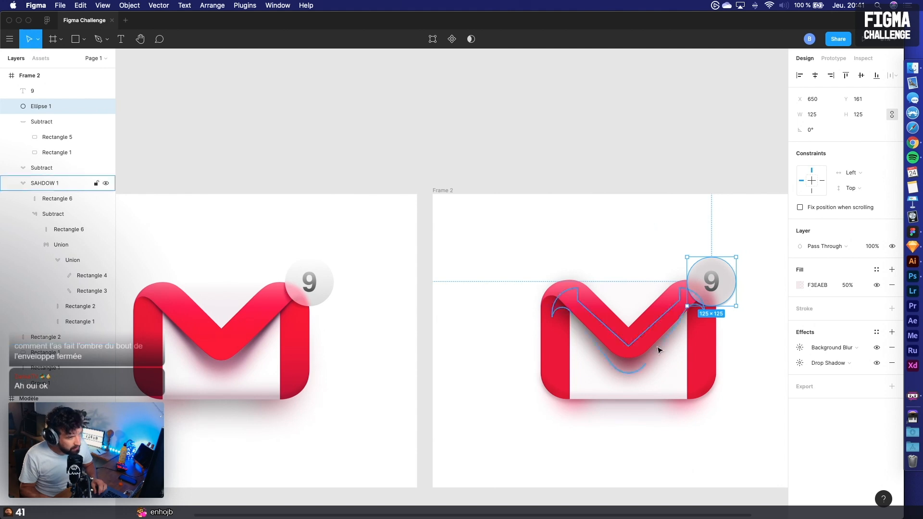
click(734, 315)
scroll(734, 315, up, 5)
click(692, 243)
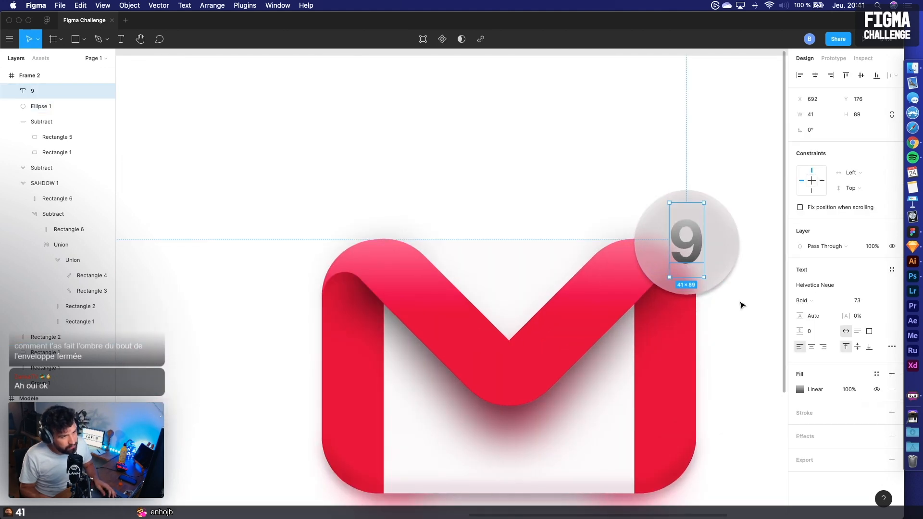
click(713, 269)
click(878, 364)
click(739, 353)
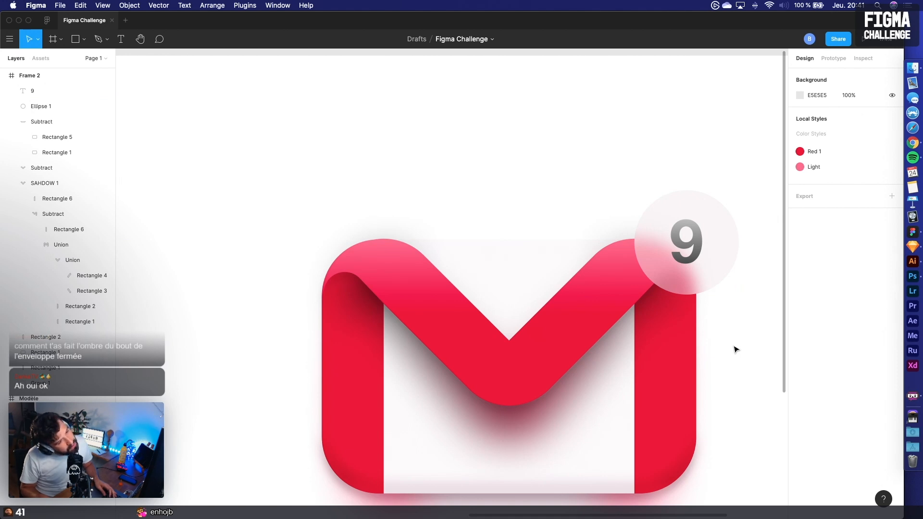
Try moving the badge circle, undo the move, and examine the edge of the reference image's badge
click(714, 274)
scroll(709, 286, right, 5)
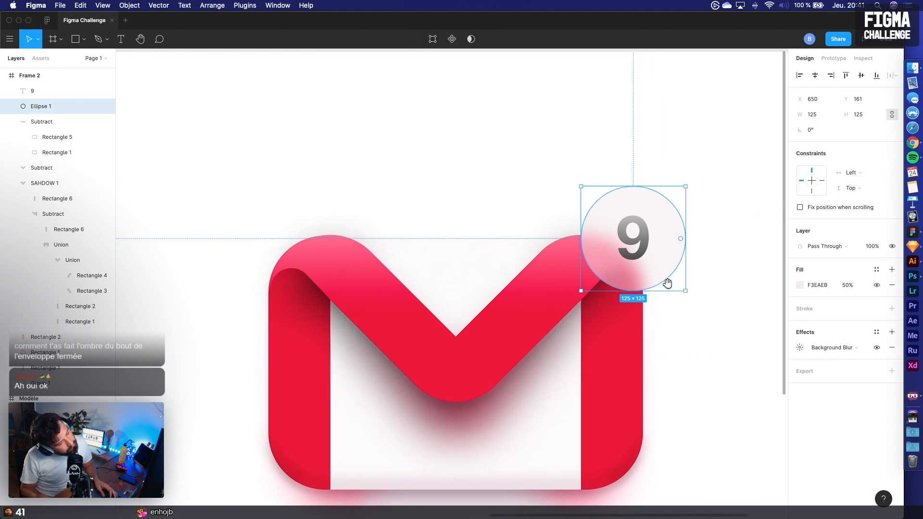
drag(649, 271, 715, 292)
key(super+z)
scroll(711, 325, up, 10)
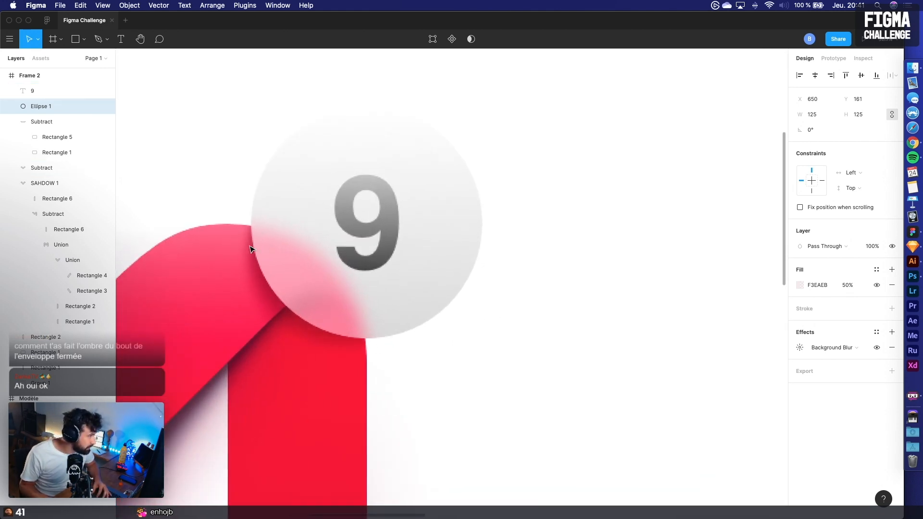
scroll(542, 351, down, 5)
click(542, 351)
scroll(542, 350, down, 5)
drag(545, 386, 289, 366)
scroll(647, 347, right, 3)
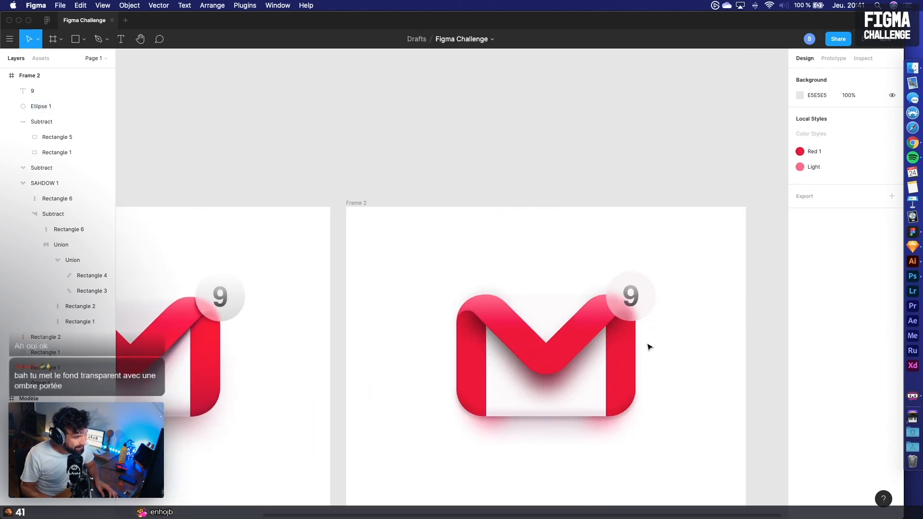
Duplicate the badge circle to X 96, Y 76 in Frame 2 and draw a rectangle about 257 × 240 over it
click(624, 305)
drag(624, 306, 391, 260)
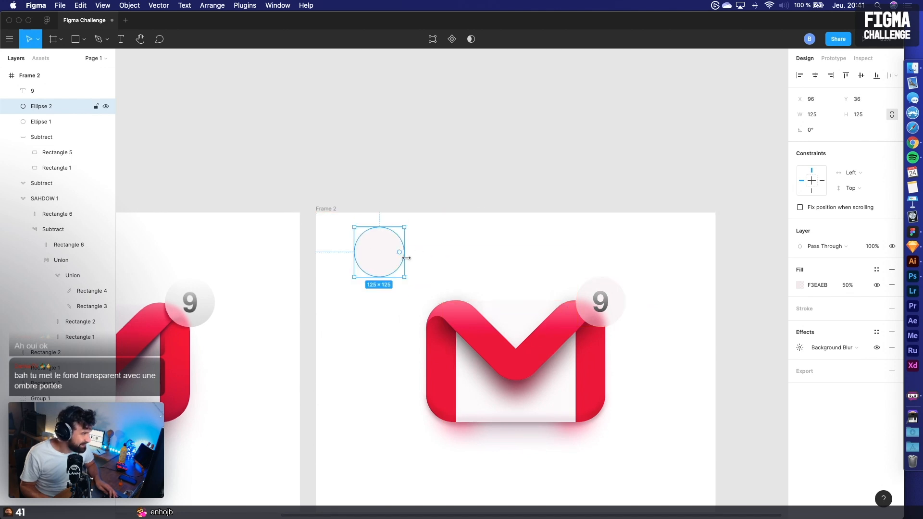
click(443, 252)
scroll(447, 255, up, 2)
scroll(457, 279, left, 3)
drag(447, 294, 446, 312)
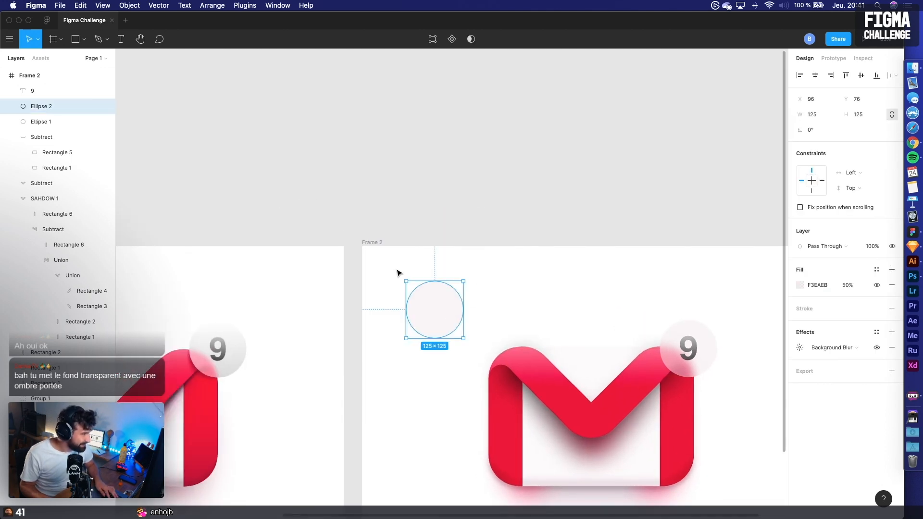
key(r)
drag(371, 253, 489, 363)
Try a Subtract boolean on the new rectangle and the circle copy
drag(530, 271, 443, 313)
click(471, 39)
key(super+z)
click(478, 39)
click(470, 72)
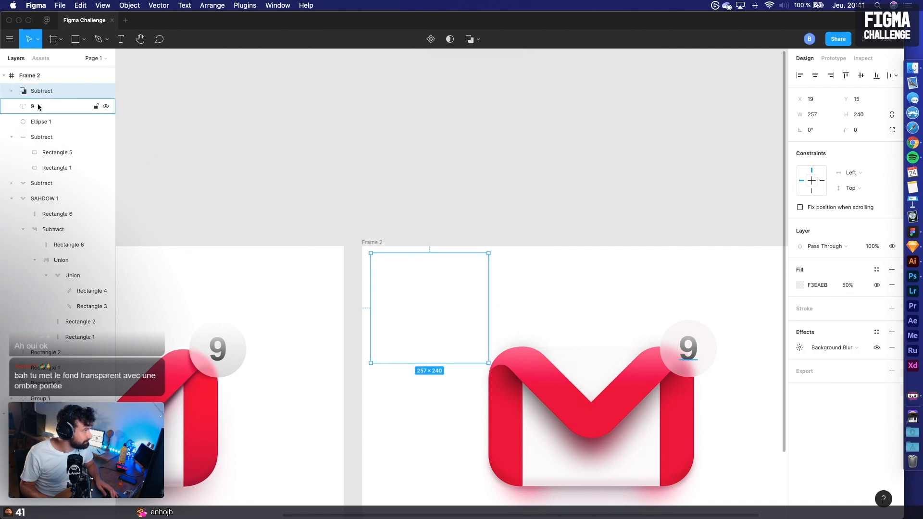
Inspect the rectangle and circle nested in the new Subtract group, and undo back to the separate shapes
click(12, 91)
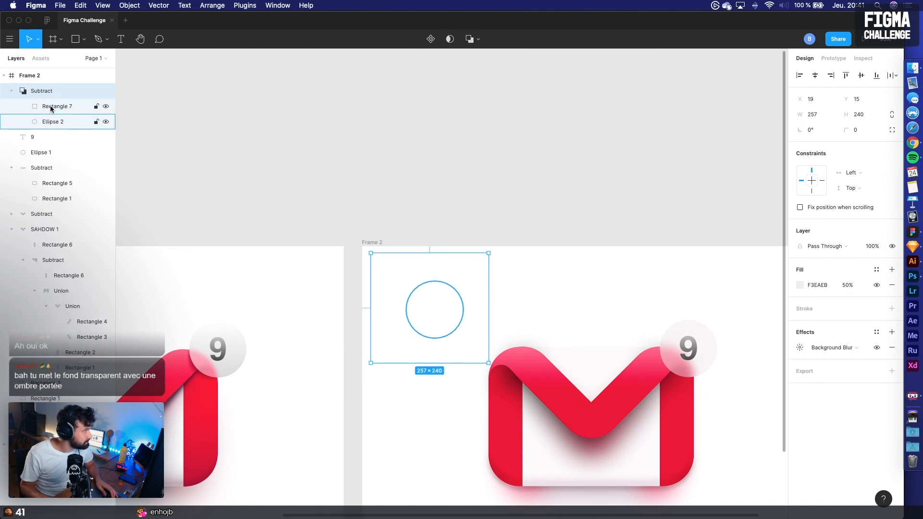
click(52, 121)
drag(445, 258, 476, 208)
key(super+z)
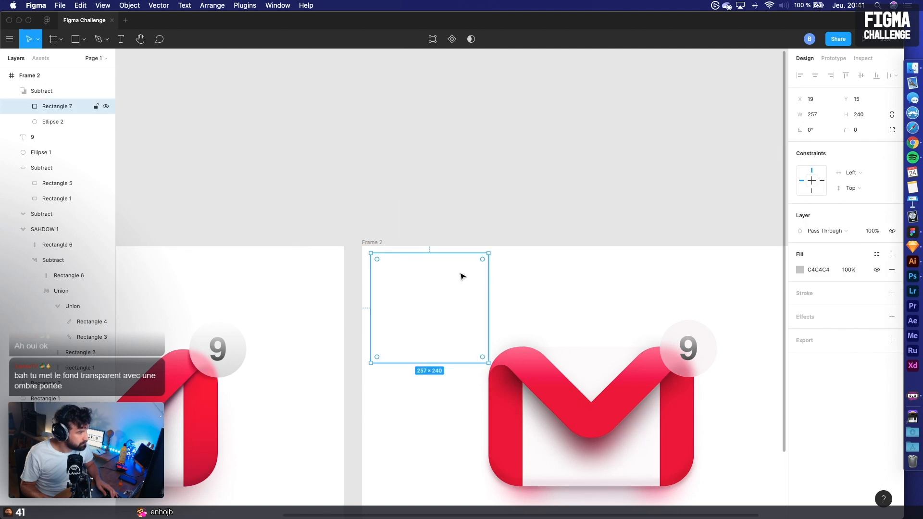
click(609, 237)
key(super+z)
key(super+z)
key(super+z)
key(super+z)
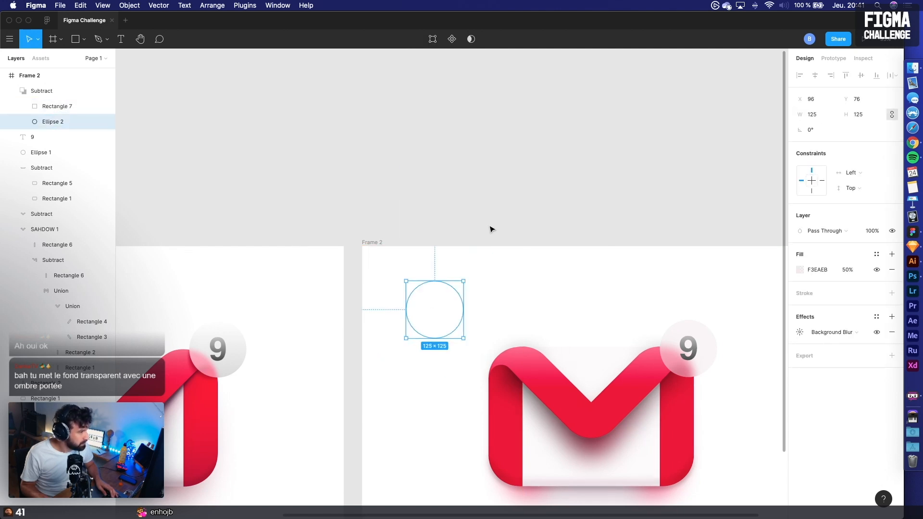
Move the rectangle and circle copy onto the empty canvas above Frame 2 and stack the circle above the rectangle
drag(545, 302, 460, 174)
click(538, 164)
click(497, 167)
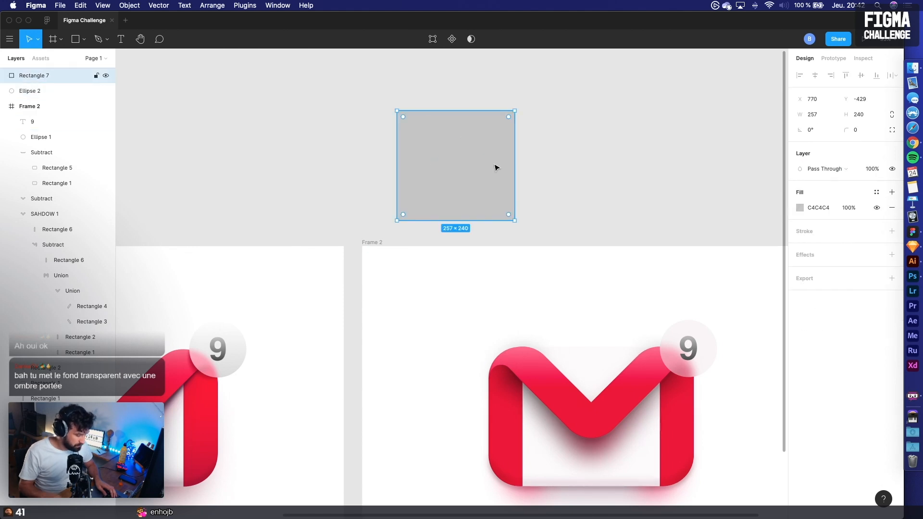
drag(38, 91, 38, 76)
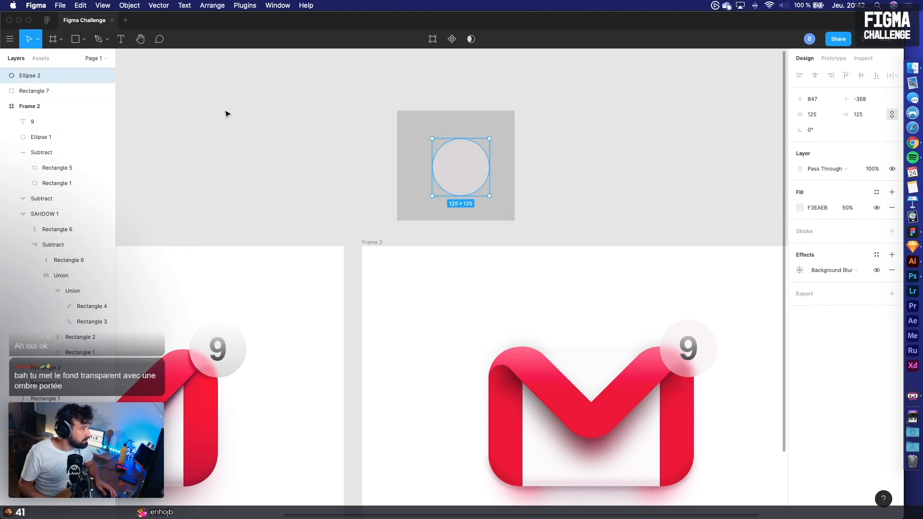
Centre the circle copy and the rectangle on each other both ways and subtract the circle from the rectangle
shift+click(436, 126)
click(815, 75)
click(861, 75)
click(479, 38)
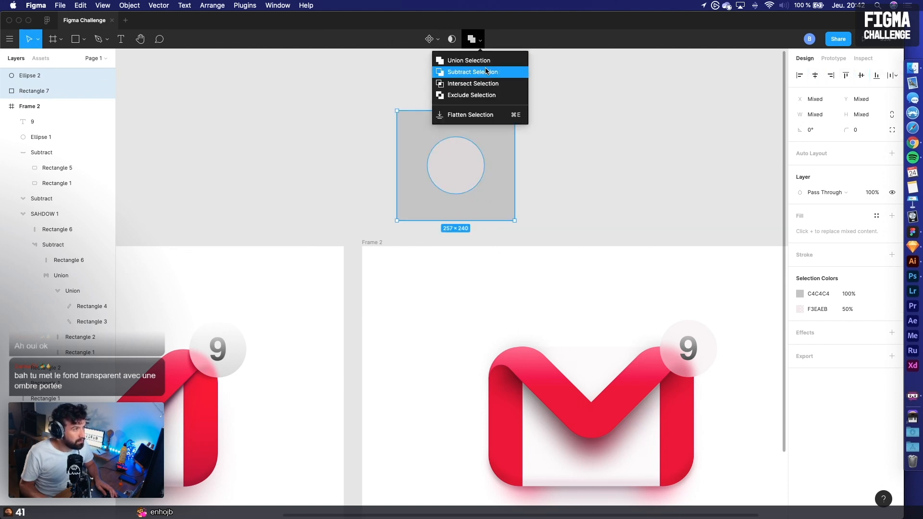
click(476, 72)
click(593, 178)
Place the grey cut-out rectangle over the badge at X 584, Y 104 so its hole matches the badge circle
drag(486, 170, 727, 355)
click(717, 268)
drag(717, 268, 499, 167)
scroll(544, 198, up, 5)
drag(544, 208, 615, 195)
click(544, 204)
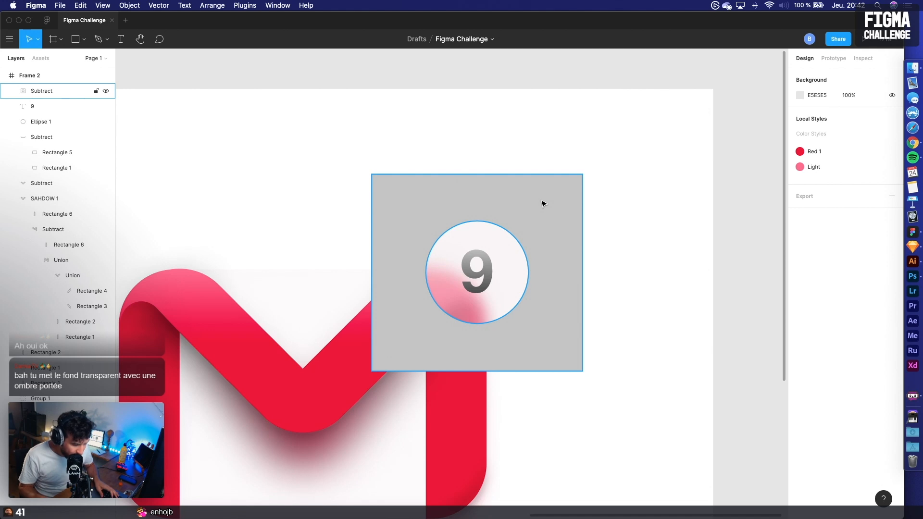
click(438, 208)
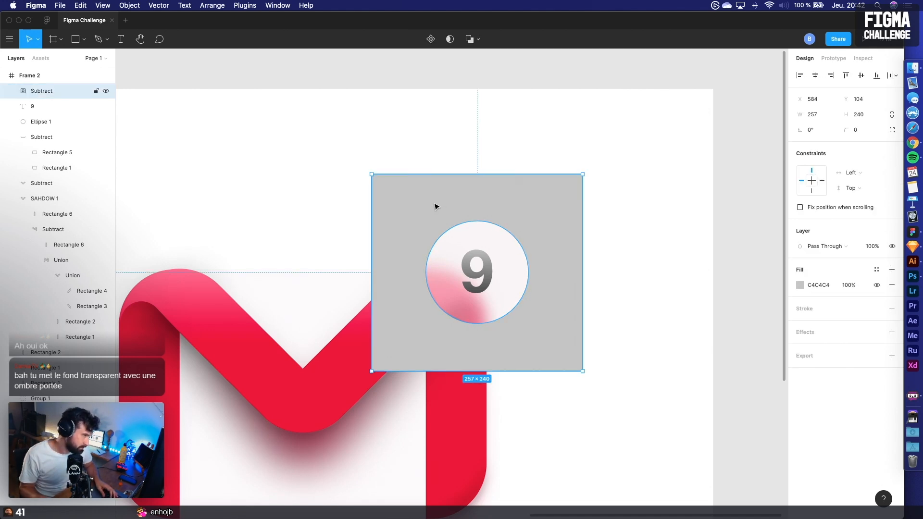
Move the grey cut-out rectangle out of Frame 2 onto the empty canvas beside it
drag(431, 206, 659, 221)
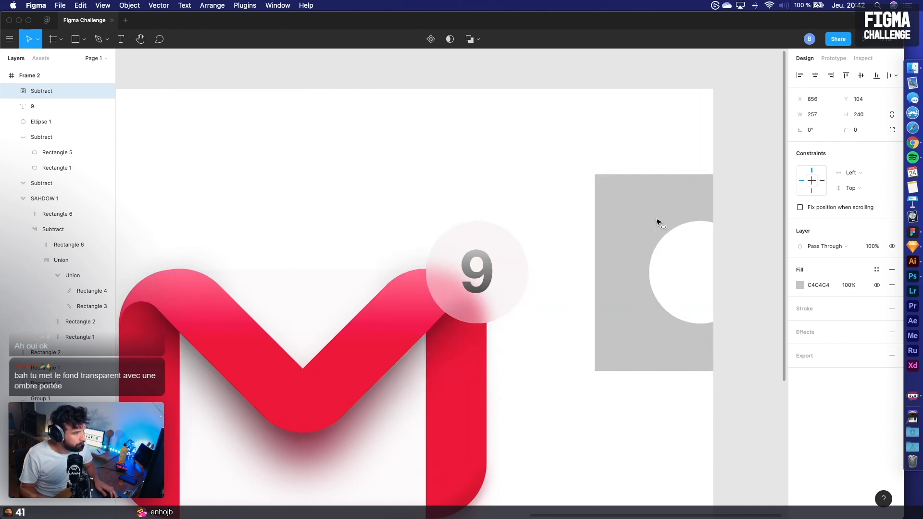
key(super+z)
click(558, 155)
drag(538, 199, 705, 213)
click(637, 139)
click(600, 190)
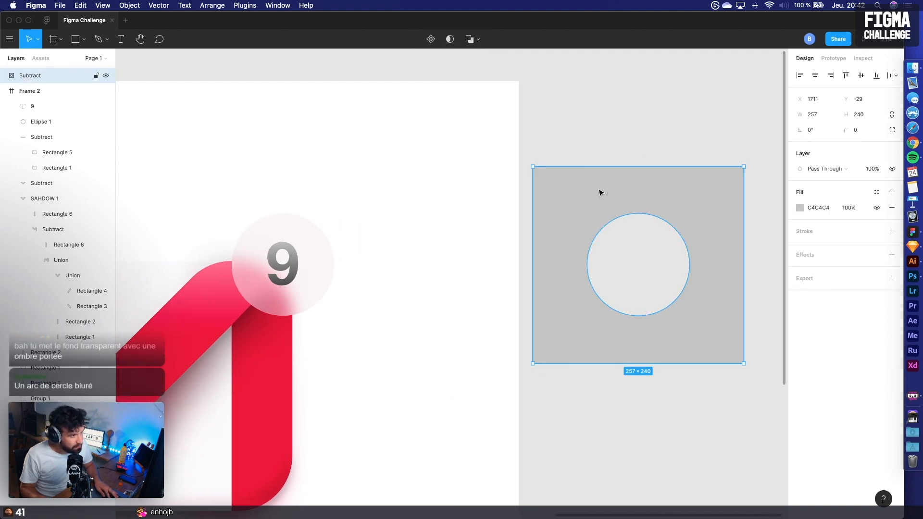
Copy the circle nested in the grey cut-out shape and paste it as a separate circle filling the hole
double_click(610, 210)
click(20, 91)
click(602, 117)
key(super+v)
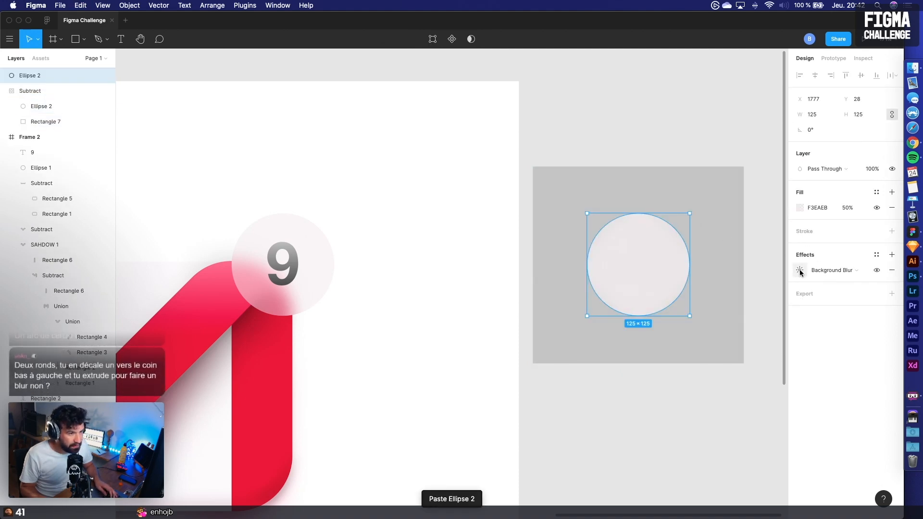
Fill the pasted circle with red FF000F at 100% opacity
click(800, 208)
drag(772, 239, 788, 220)
click(727, 133)
click(663, 252)
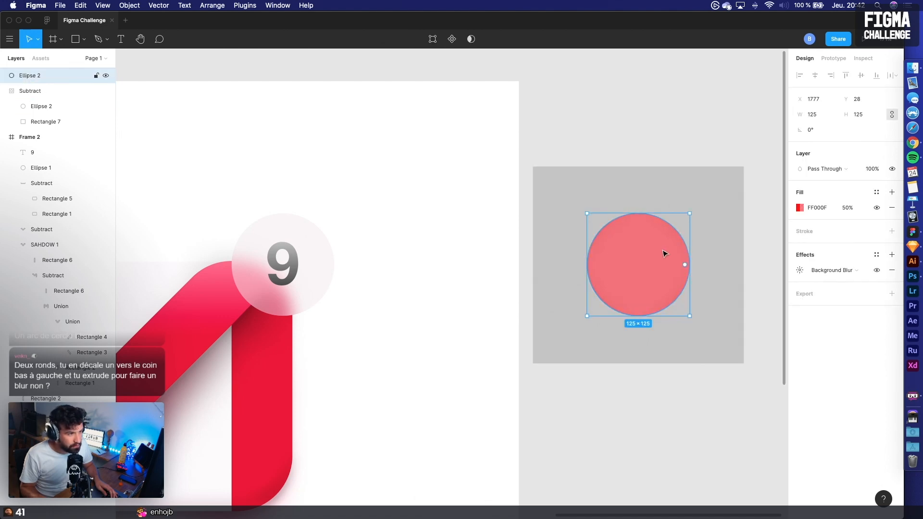
click(847, 208)
text(100)
key(Return)
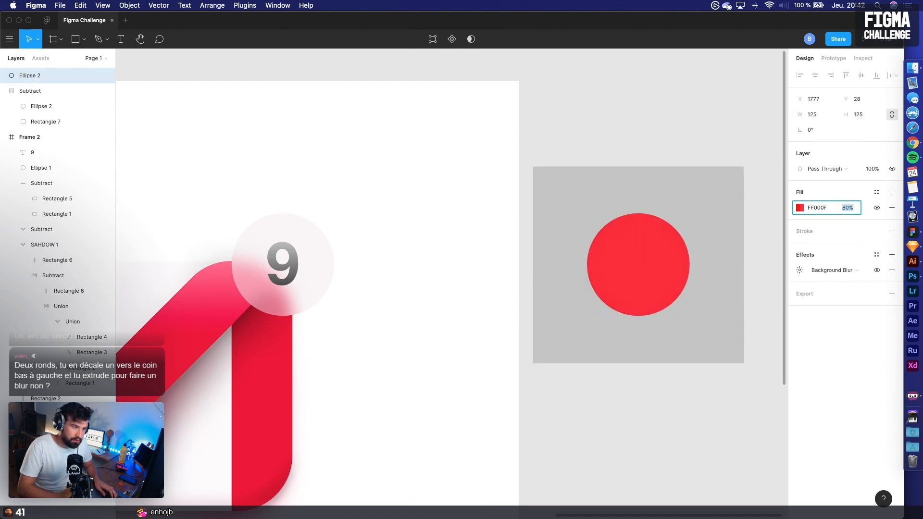
click(795, 295)
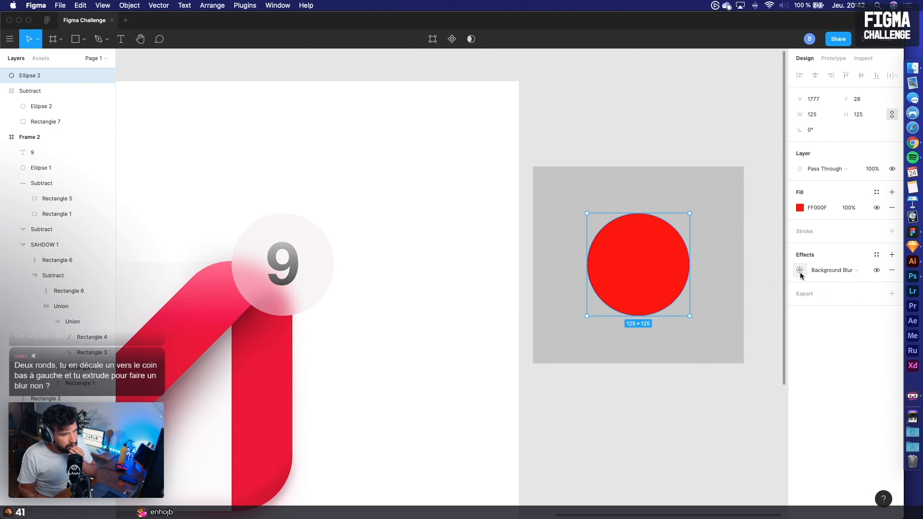
Change the red circle's effect from Background Blur to Drop Shadow, keeping the circle inside the hole
click(840, 271)
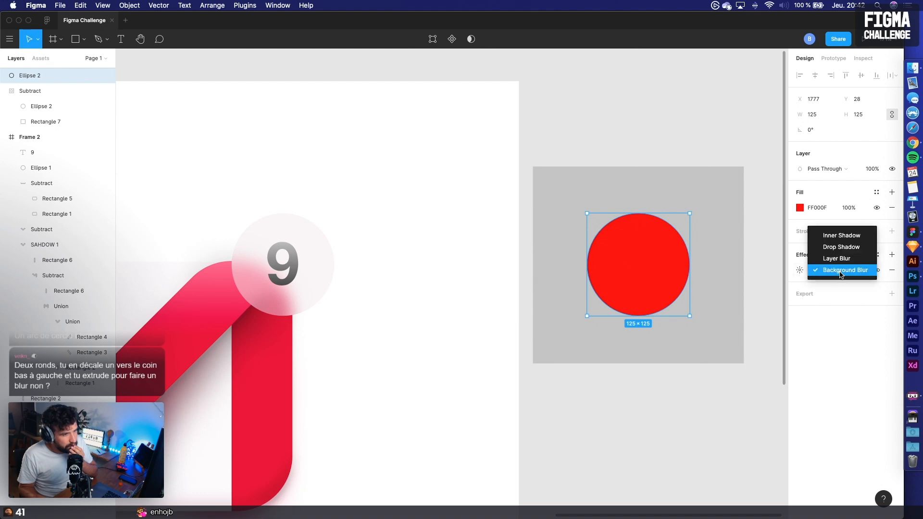
click(835, 249)
click(800, 272)
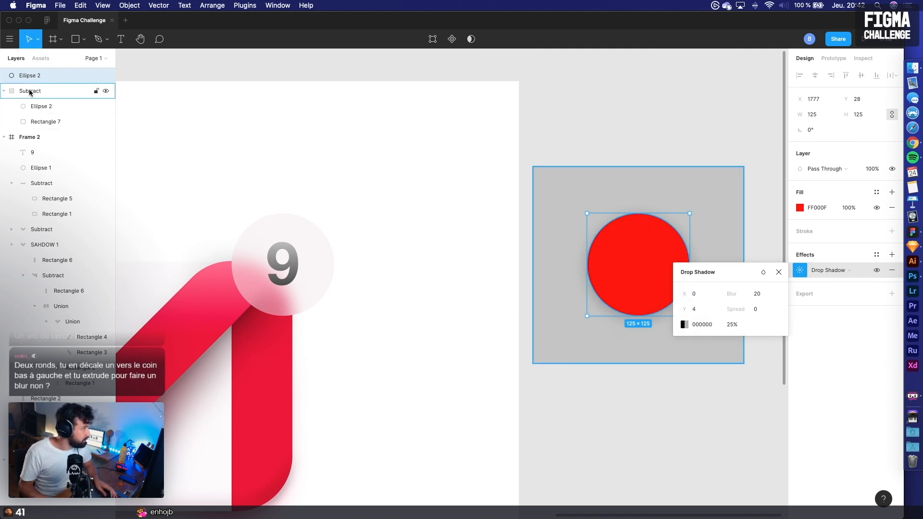
drag(652, 276, 465, 248)
key(super+z)
Raise the red circle's drop shadow opacity to 100%
click(737, 327)
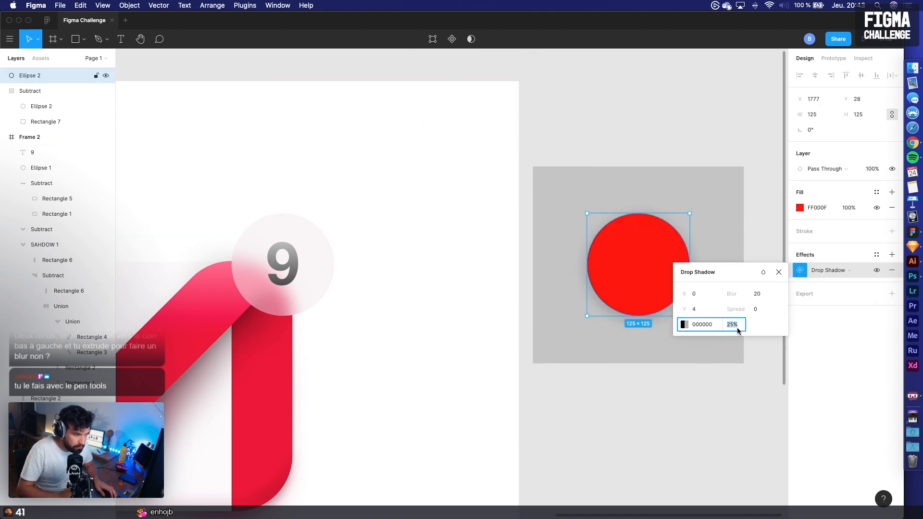
text(5)
key(Return)
key(shift+Up)
key(shift+Up)
key(shift+Up)
key(shift+Up)
key(shift+Up)
key(shift+Up)
key(shift+Up)
key(shift+Up)
key(shift+Up)
key(shift+Up)
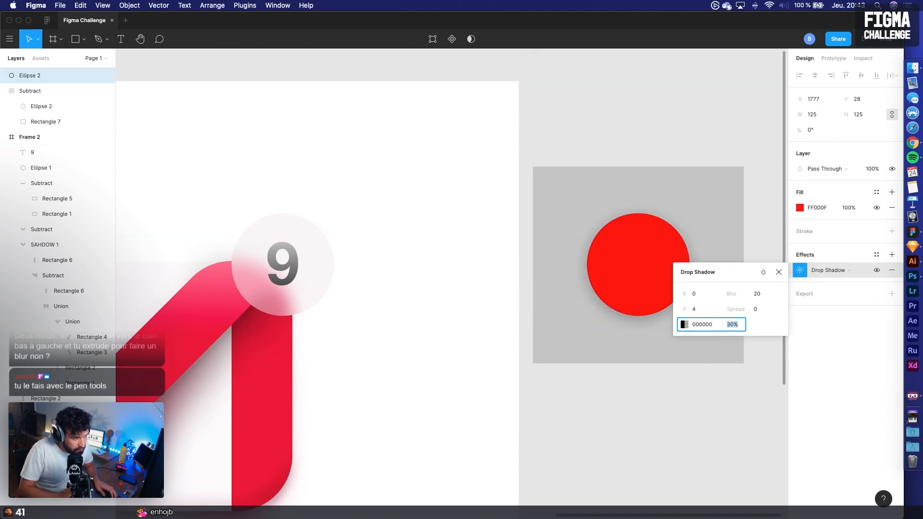
Offset the red circle's drop shadow to X -8 and Y 8
click(698, 294)
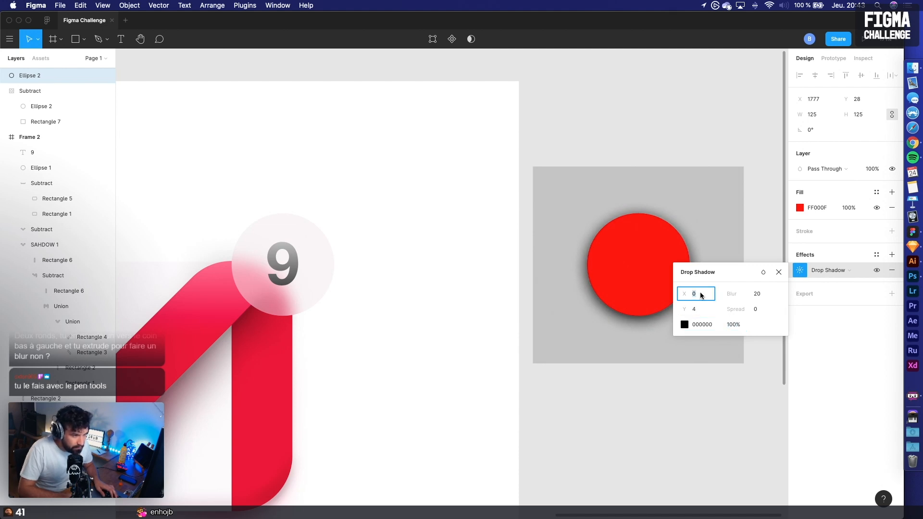
text(-8)
key(Return)
click(703, 308)
key(Down)
key(Down)
key(Down)
key(Down)
key(shift+Down)
key(shift+Up)
key(shift+Up)
key(Down)
key(Down)
key(Down)
key(Down)
click(630, 160)
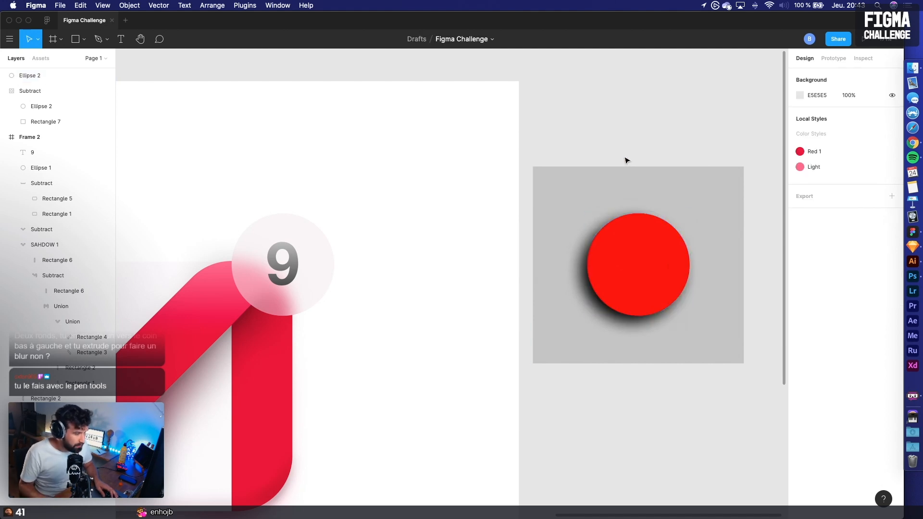
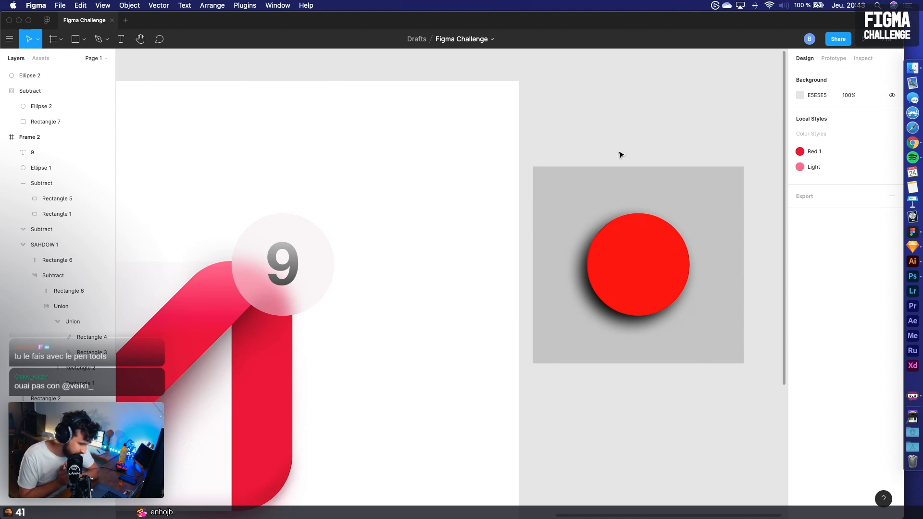
Reorder the layers so the grey cut-out shape sits above the red circle
drag(557, 131, 664, 334)
click(676, 404)
drag(577, 119, 686, 362)
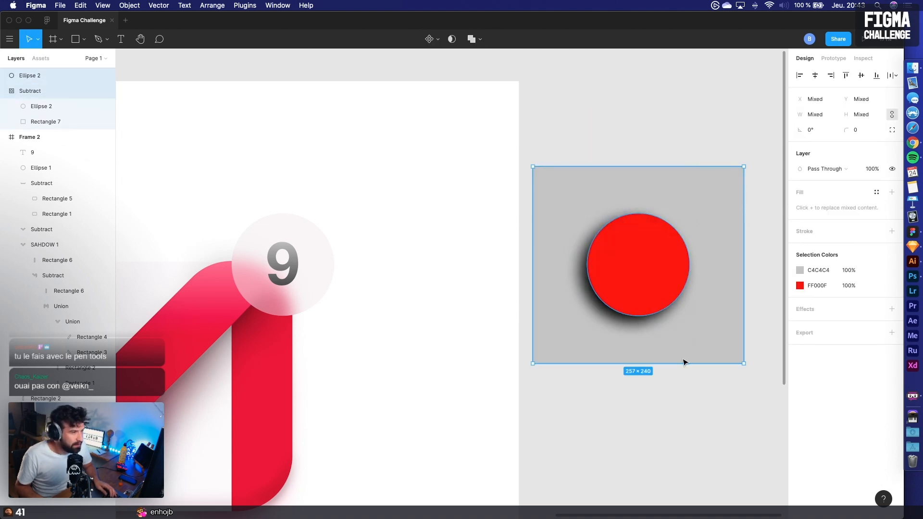
click(586, 200)
drag(30, 91, 35, 71)
Select the red circle and the grey cut-out together and mask the cut-out with the circle
drag(587, 110, 679, 426)
right_click(648, 267)
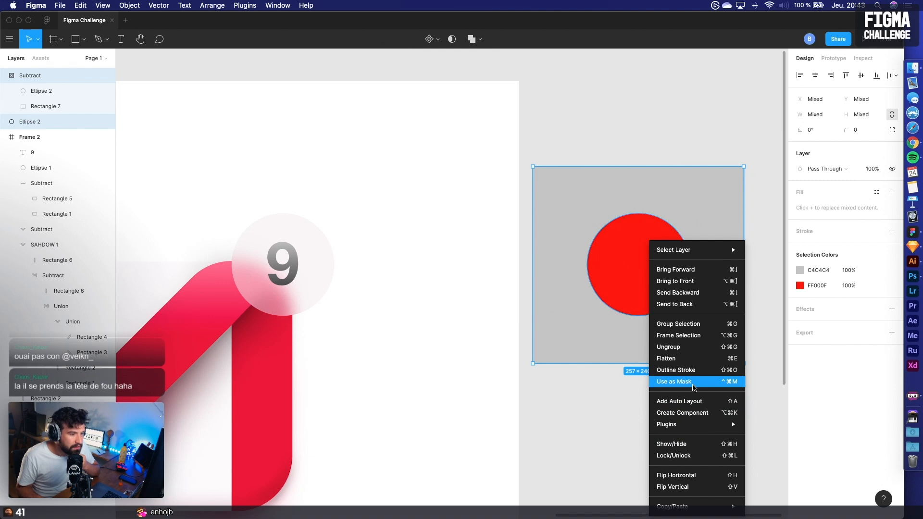
click(692, 382)
click(675, 407)
Move the mask group into Frame 2 and over the badge circle at X 650, Y 161
drag(659, 312, 534, 336)
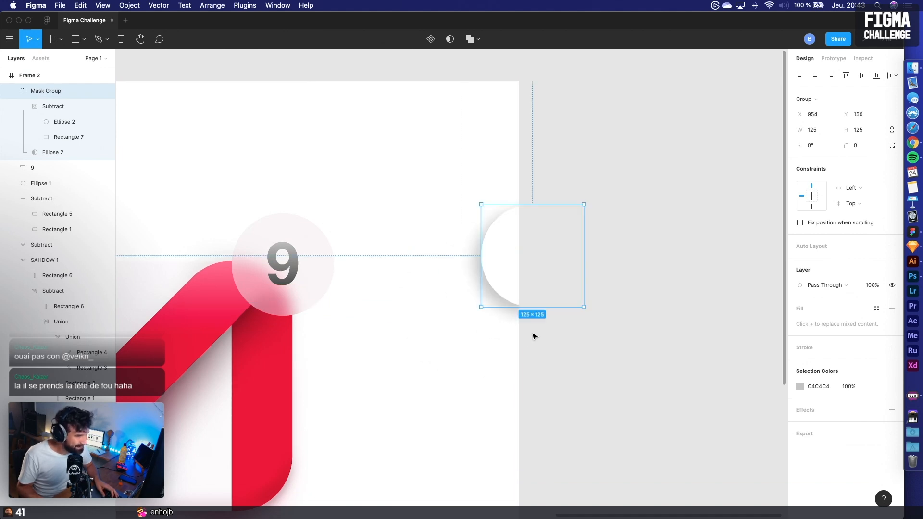
drag(504, 301, 433, 323)
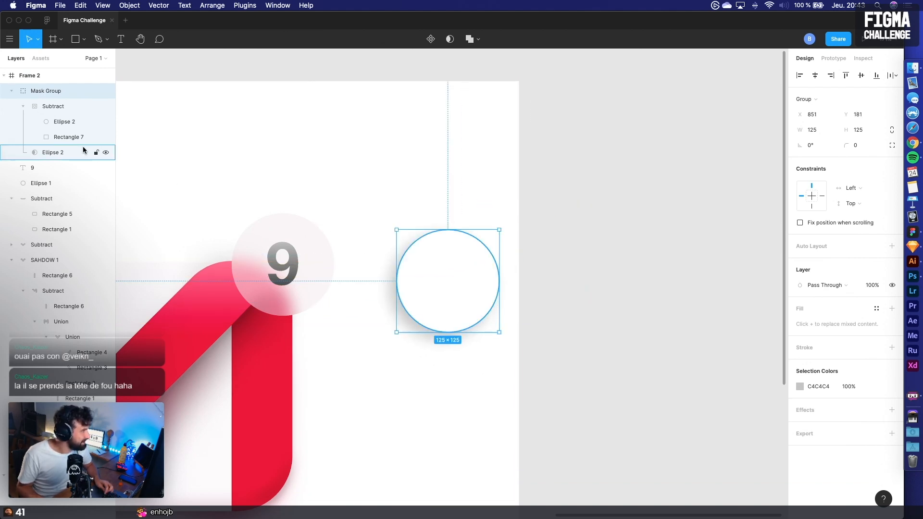
click(48, 152)
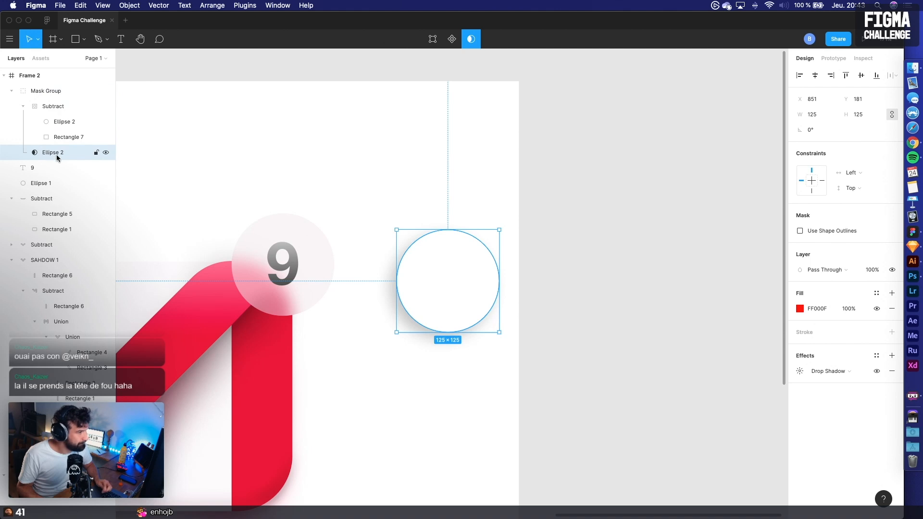
click(800, 371)
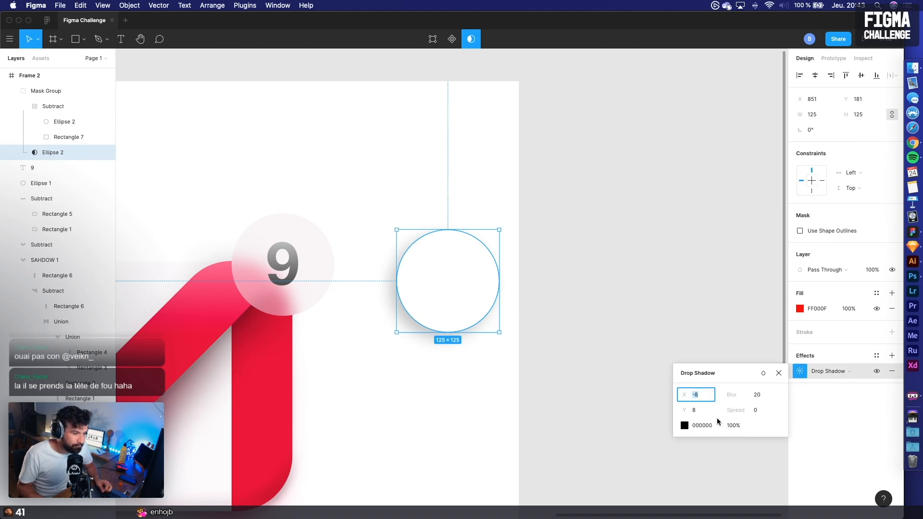
click(575, 400)
scroll(715, 367, left, 5)
drag(689, 339, 532, 336)
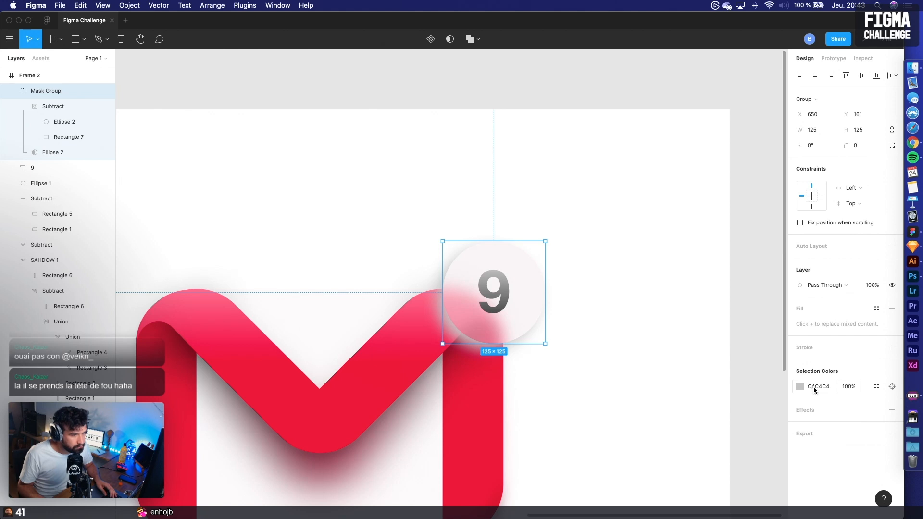
Try the mask group's grey at 10% opacity, and restore it to 100%
click(800, 386)
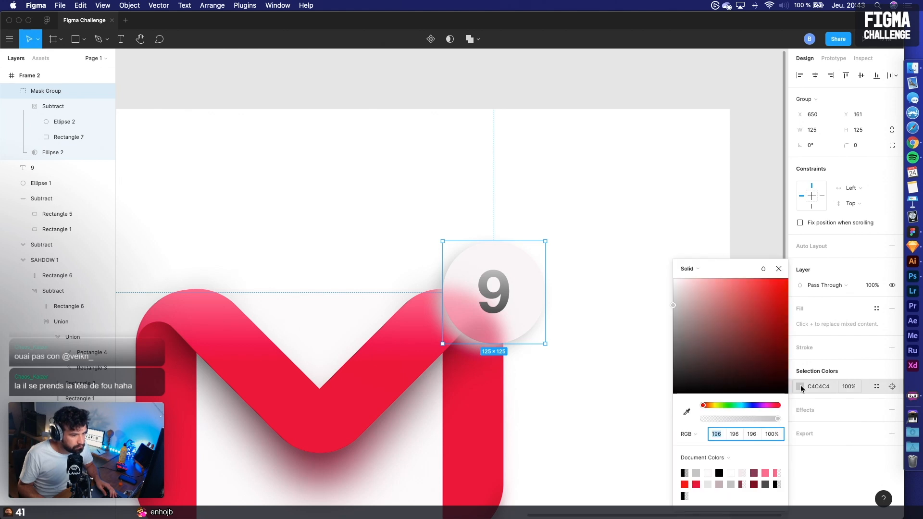
click(801, 386)
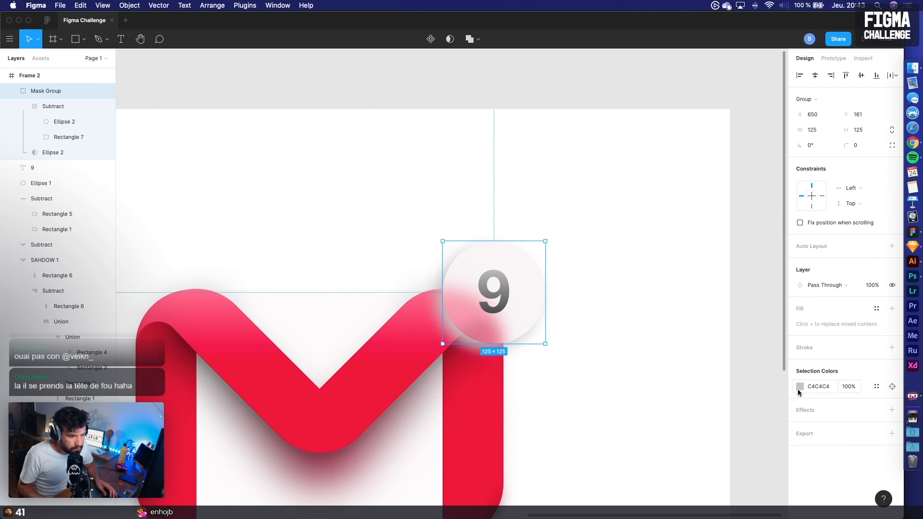
click(849, 388)
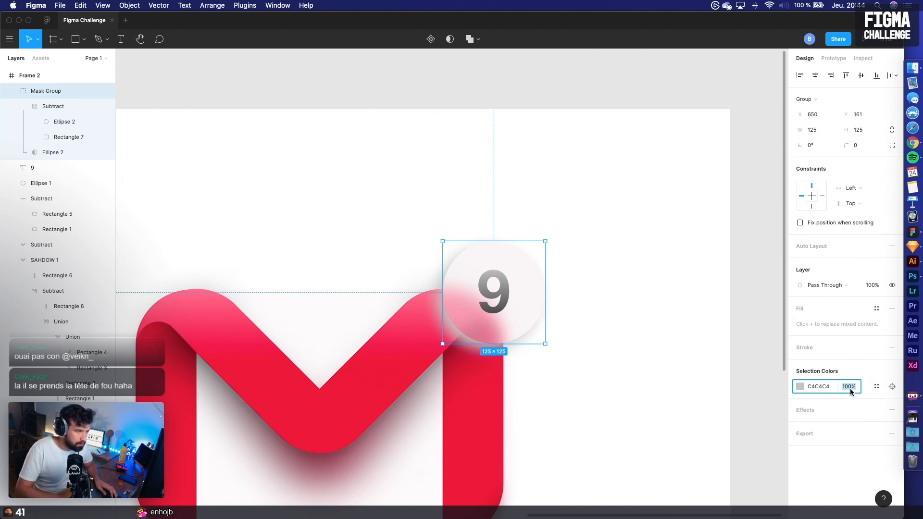
text(0)
key(Return)
text(100)
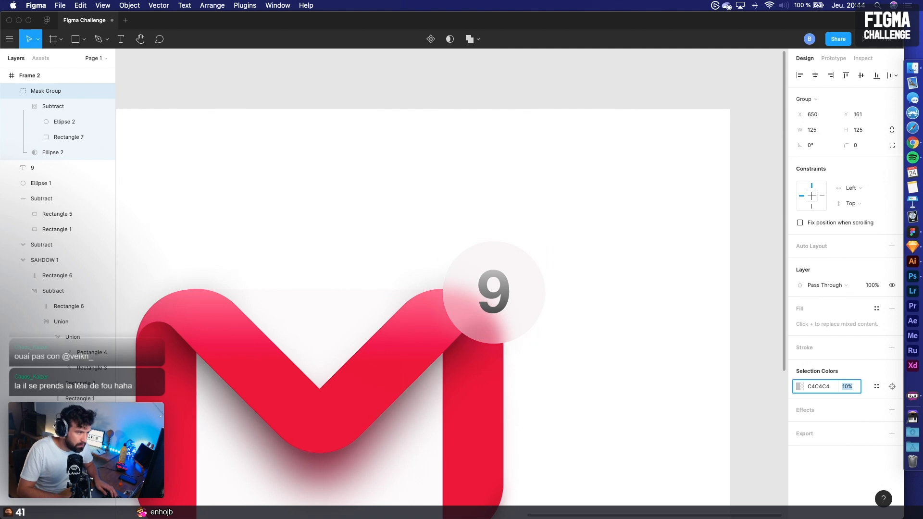
key(Return)
Change the mask group's colour to black 000000 and lower its opacity to 20%
click(800, 387)
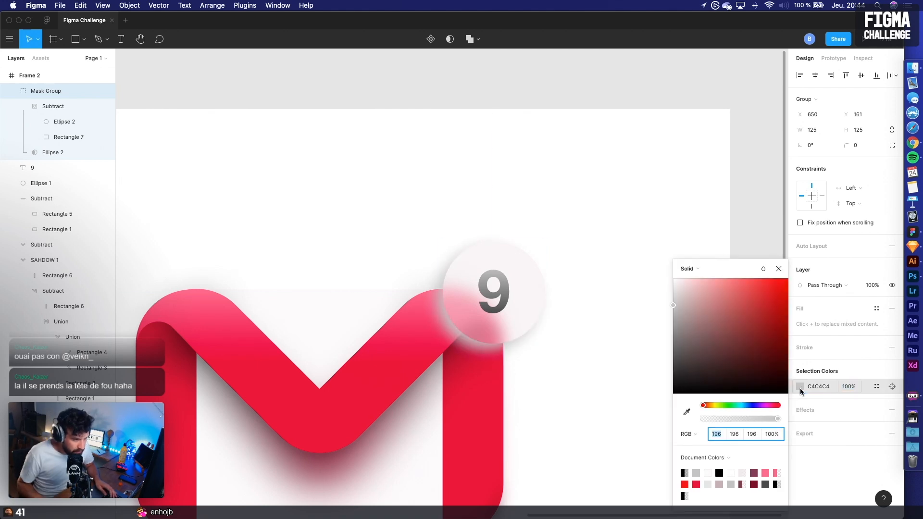
click(544, 175)
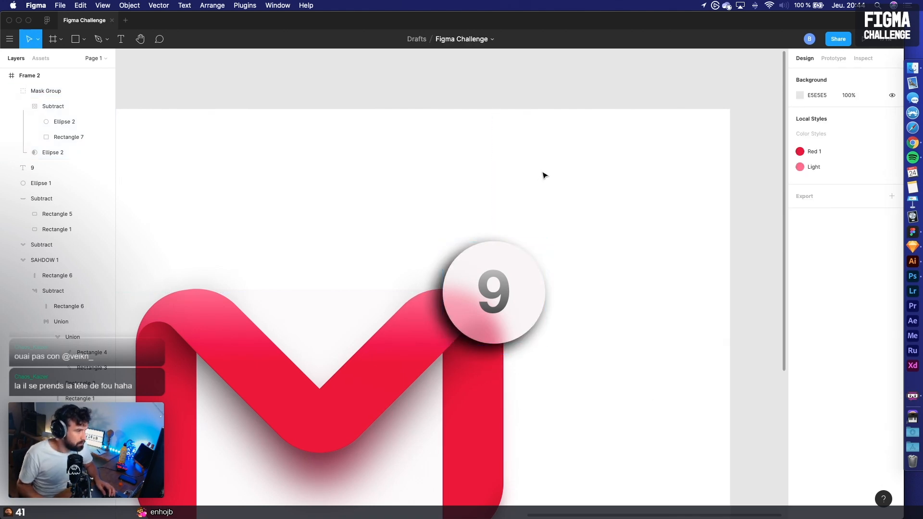
click(466, 342)
click(849, 387)
text(70)
key(Return)
key(shift+Down)
key(shift+Down)
key(shift+Down)
key(shift+Down)
key(shift+Down)
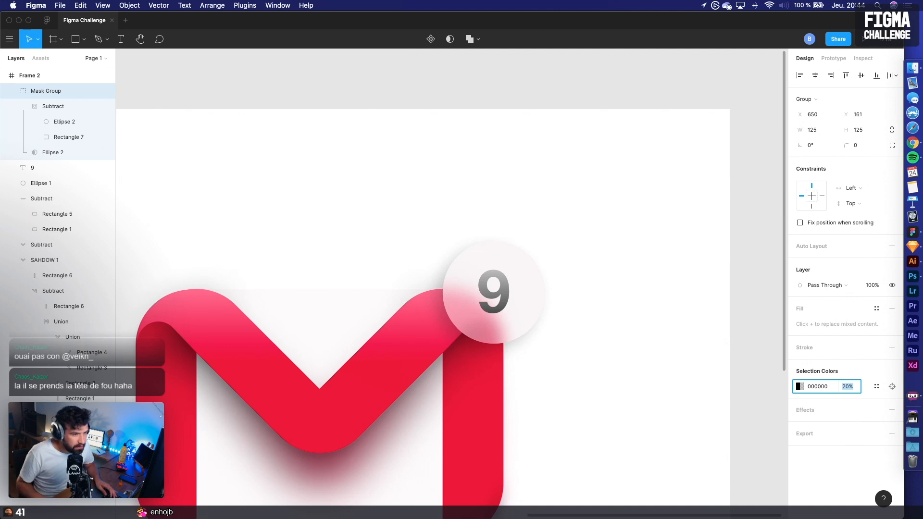
Set the mask group's blend mode to Multiply and check the badge shadow against the whole icon
click(827, 285)
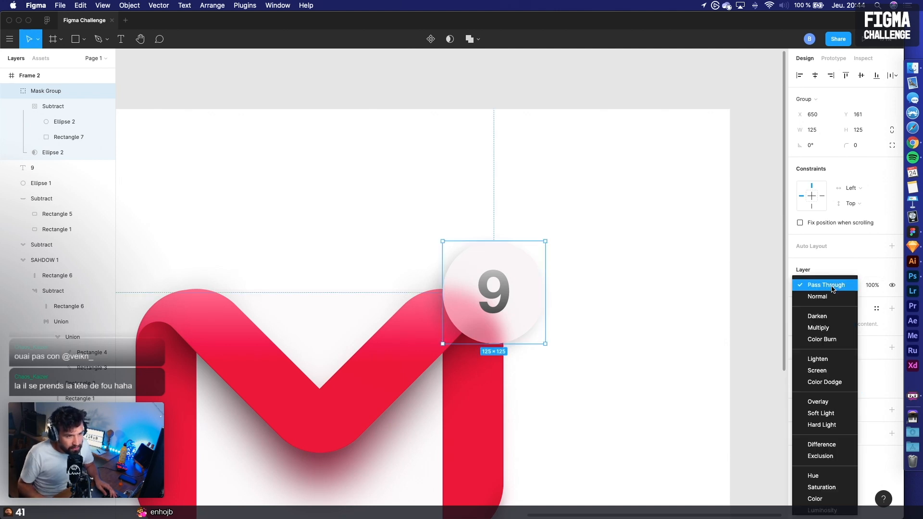
click(821, 330)
click(621, 333)
scroll(655, 330, down, 5)
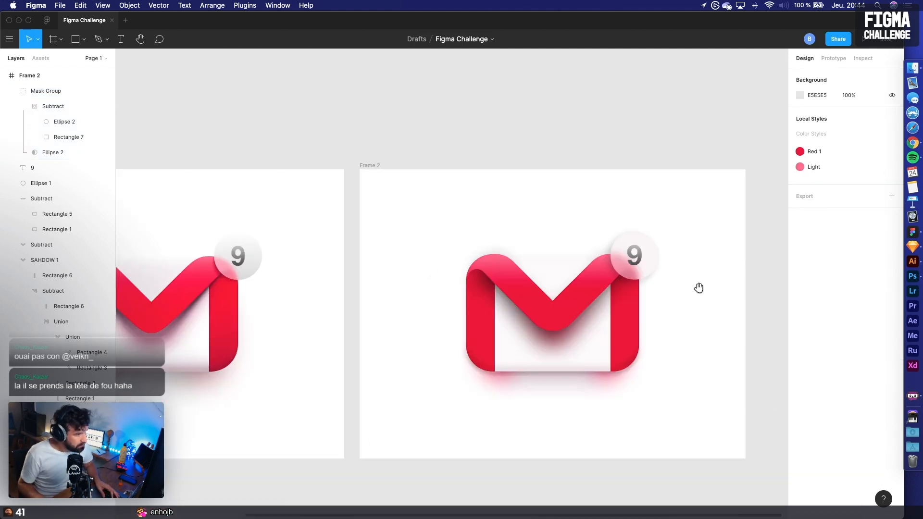
Recolour the mask group's shadow to dark red 510A0E at 40% opacity
scroll(513, 227, up, 10)
click(510, 205)
click(800, 386)
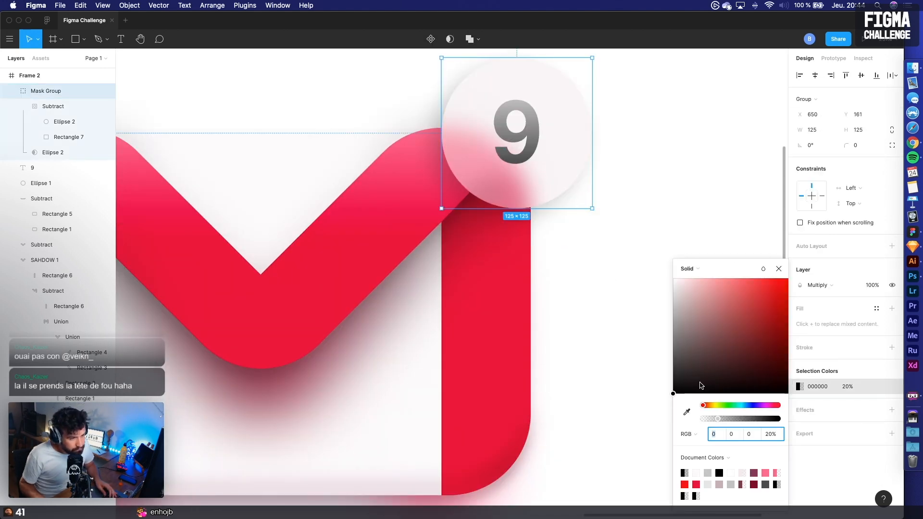
click(774, 358)
click(844, 387)
text(40)
key(Return)
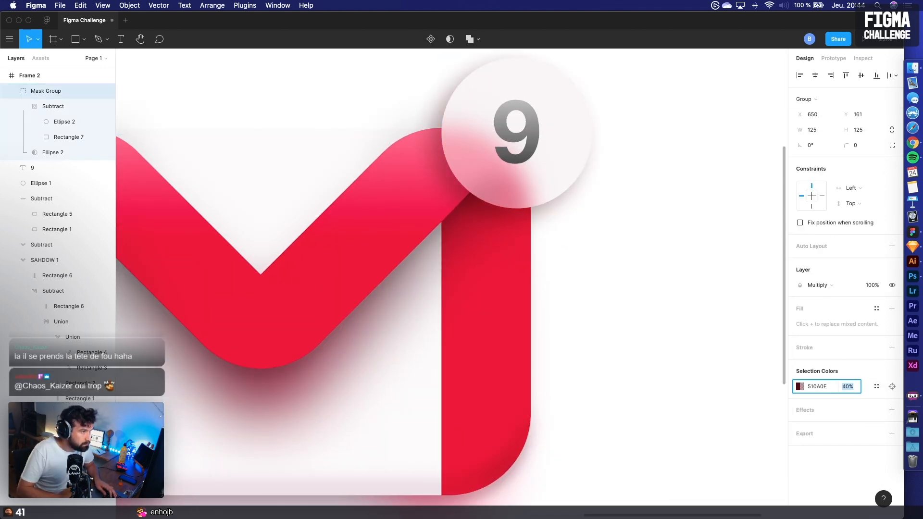
Set the mask circle's drop shadow to X -16, Y 16 with a blur of 16
click(54, 108)
click(51, 152)
click(803, 371)
click(799, 372)
click(696, 410)
text(16)
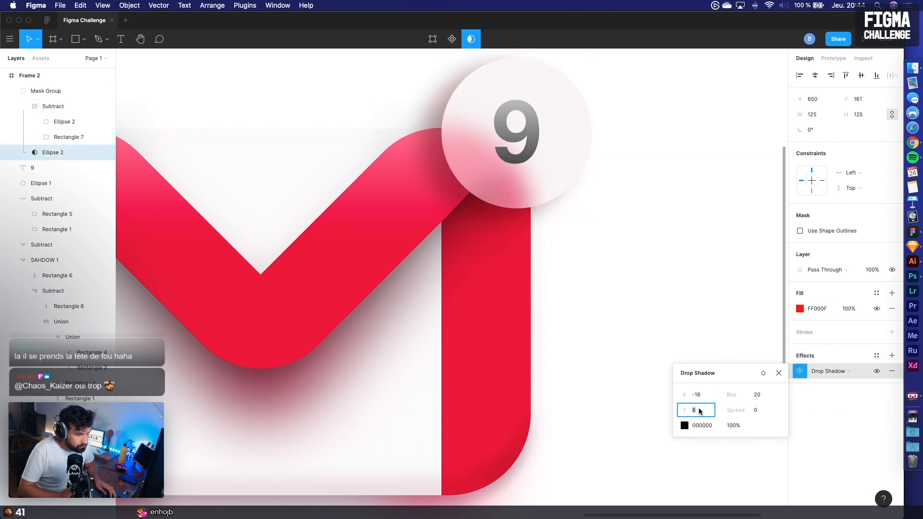
click(758, 395)
text(8)
key(Return)
text(16)
key(Return)
Try other horizontal offsets for the mask circle's drop shadow and return to -16
click(709, 396)
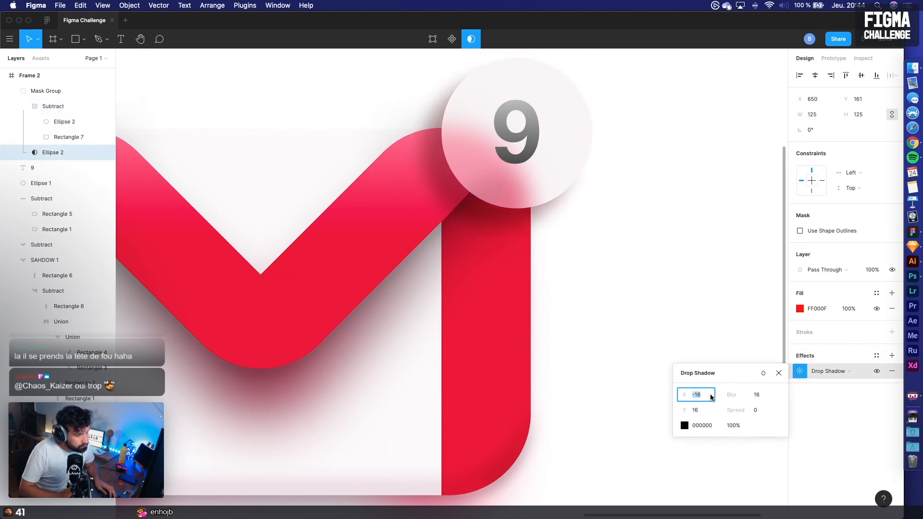
key(shift+Down)
key(shift+Up)
key(shift+Up)
key(Down)
key(Down)
key(Down)
key(Down)
key(Down)
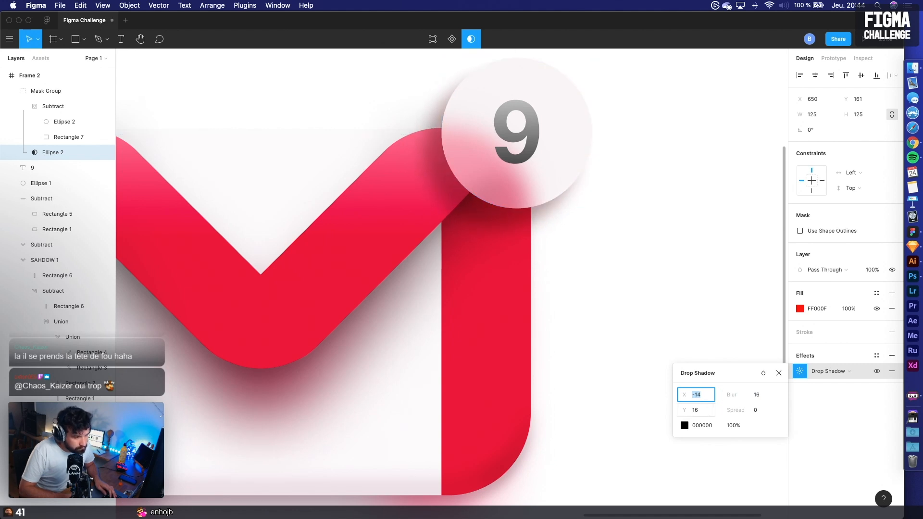
Set the mask circle's drop shadow to 50% opacity with a Y offset of 4
click(733, 425)
text(50)
key(Return)
click(707, 409)
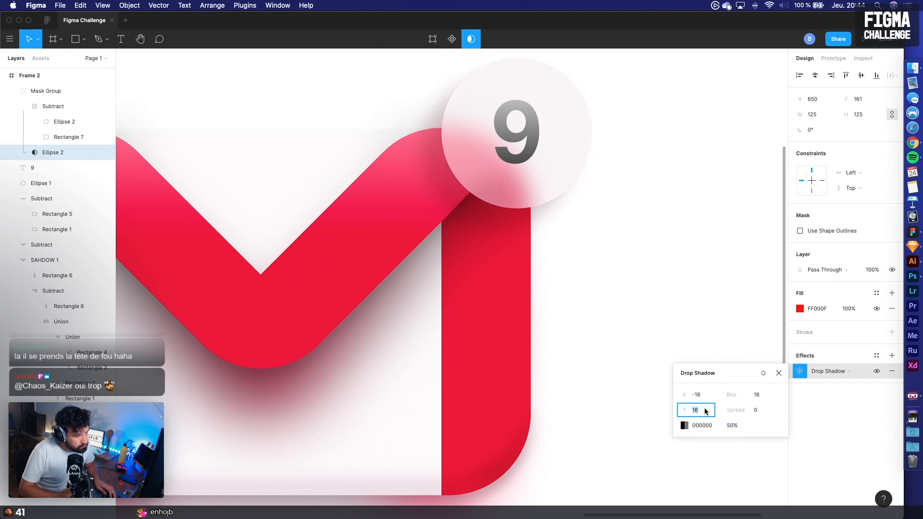
text(0)
key(Return)
Set the mask circle's drop shadow to an X offset of -5 and a blur of 10
click(705, 398)
key(Up)
key(Up)
key(Up)
key(Up)
key(Up)
key(Up)
key(Up)
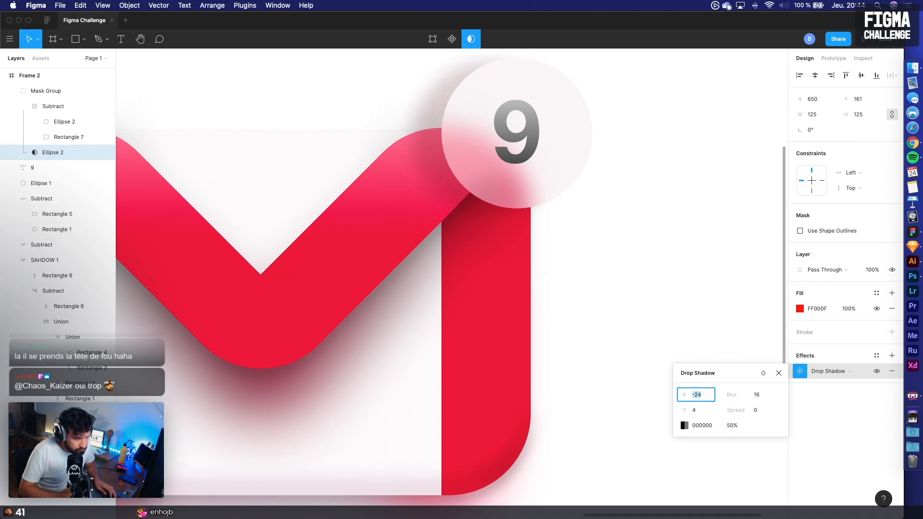
key(Up)
click(758, 395)
scroll(656, 335, down, 5)
click(655, 329)
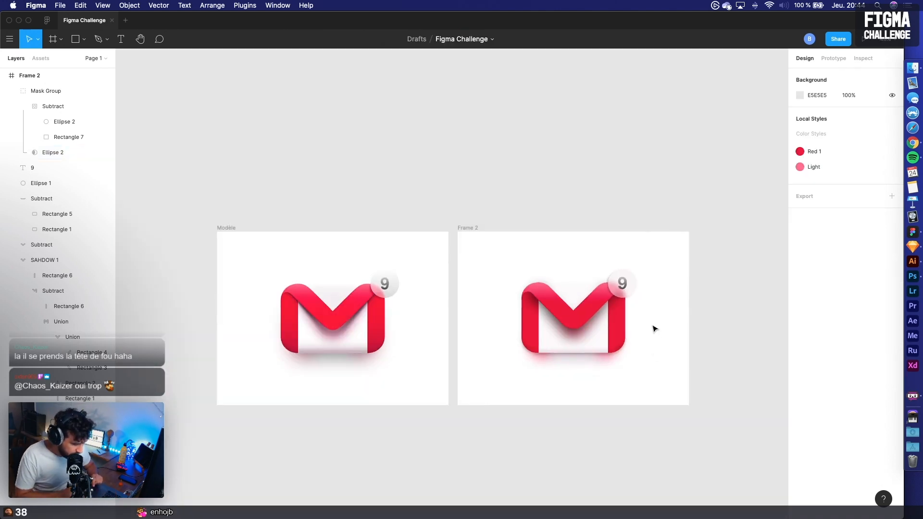
Shrink Rectangle 7 in the mask group's Subtract so its top and right edges align with the envelope's top and right side
scroll(423, 300, up, 5)
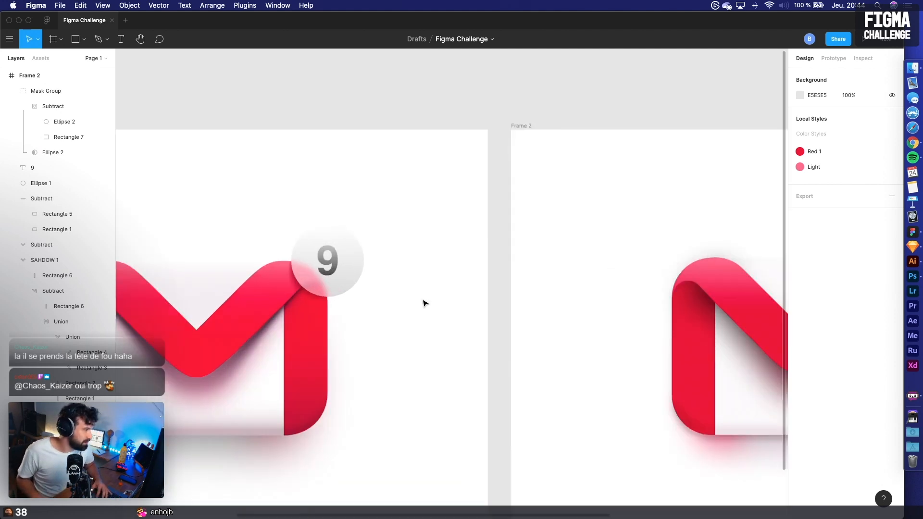
scroll(632, 329, down, 2)
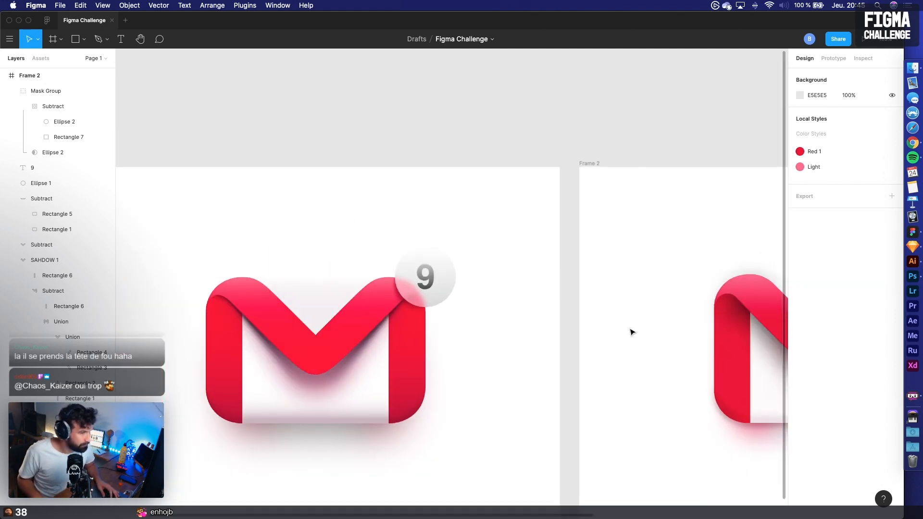
drag(668, 333, 309, 320)
scroll(589, 299, up, 3)
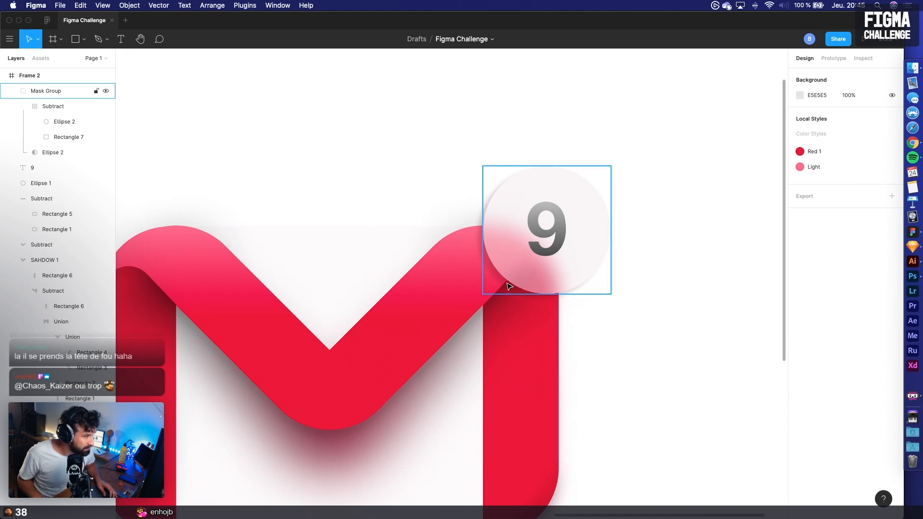
click(492, 205)
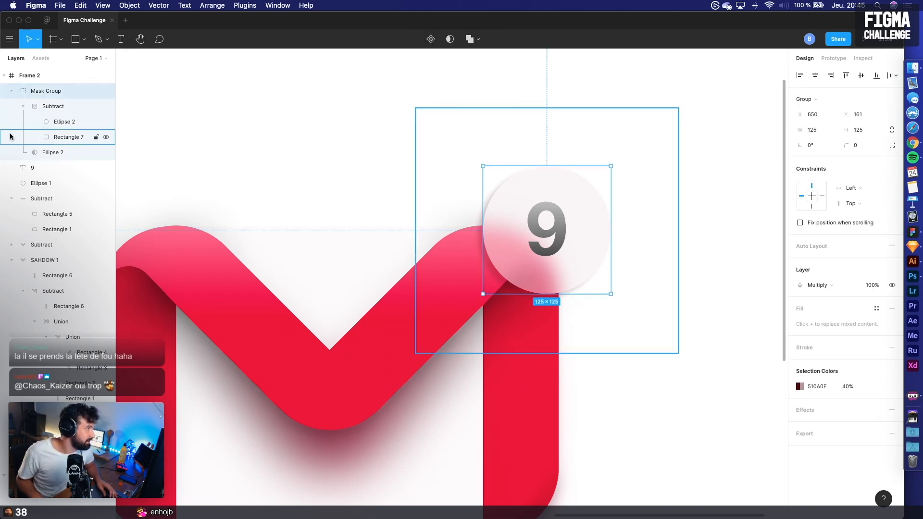
click(50, 110)
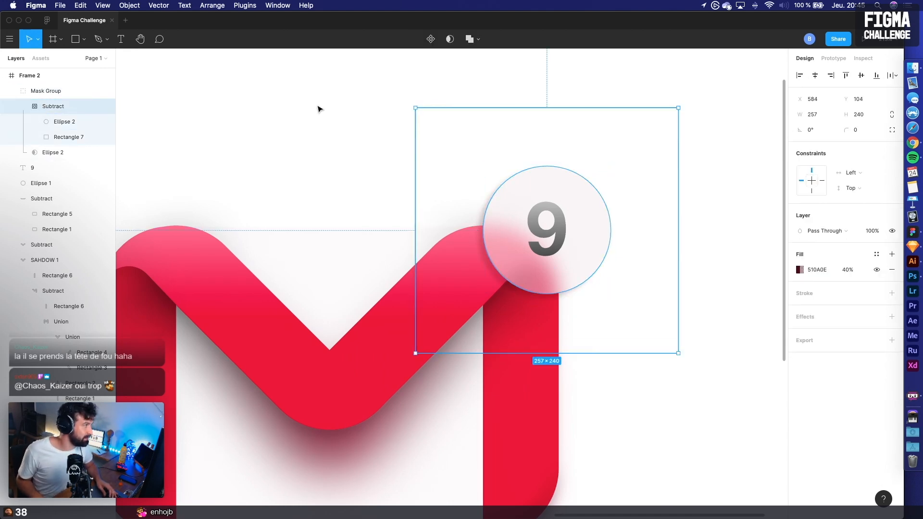
click(56, 138)
drag(467, 107, 471, 227)
drag(676, 274, 558, 274)
click(662, 299)
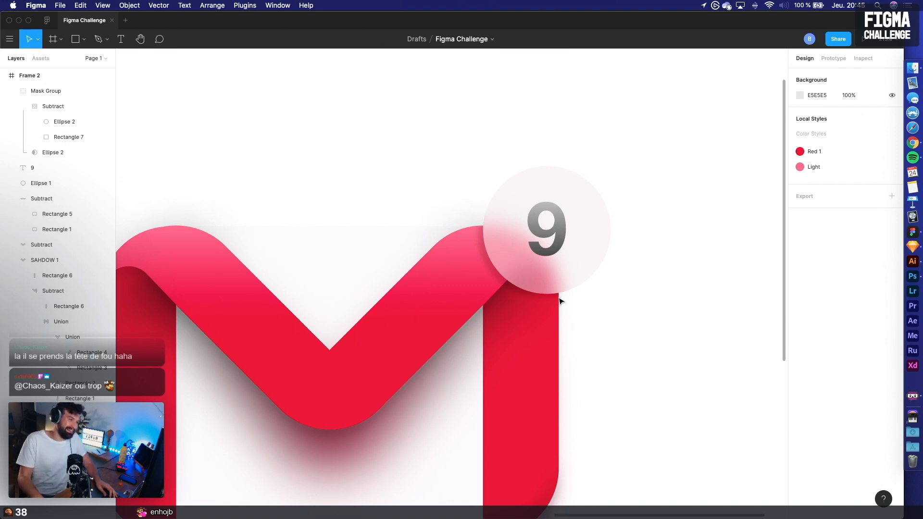
Raise the opacity of the mask circle's drop shadow to 60% and check the result beside the reference
click(540, 293)
click(78, 153)
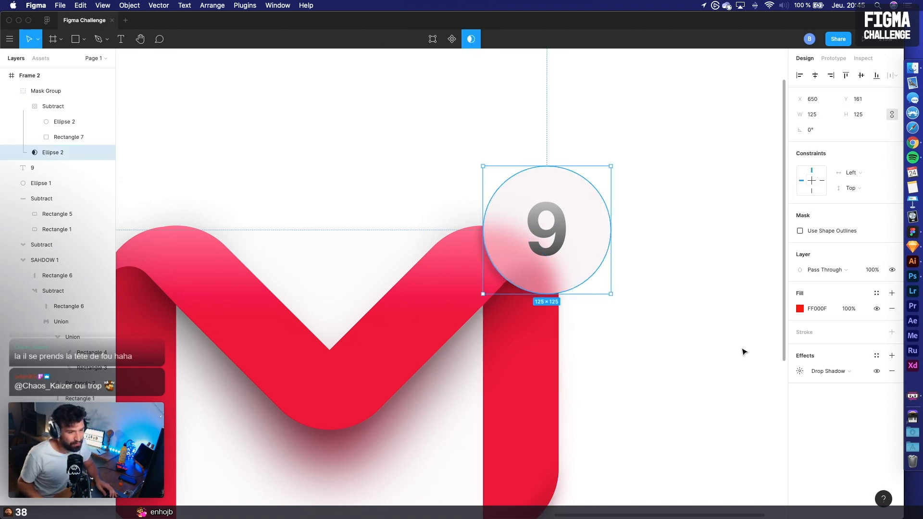
click(800, 371)
click(763, 395)
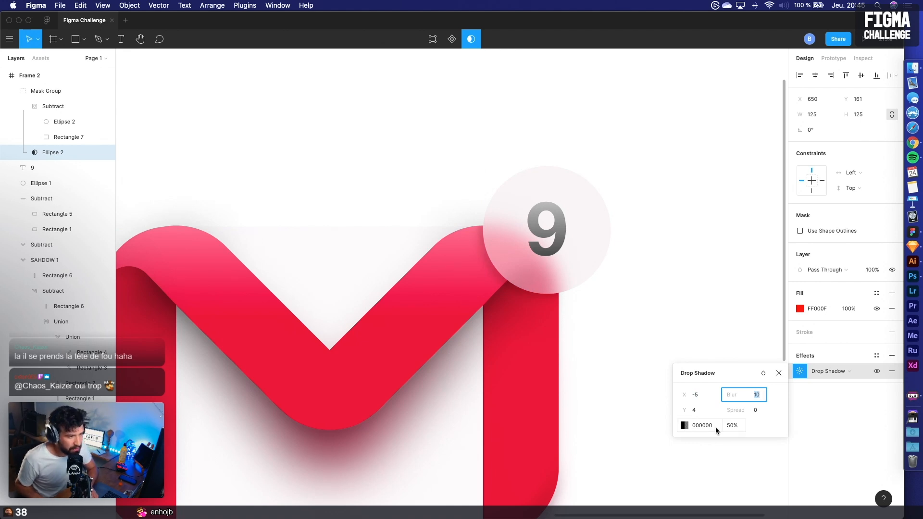
click(737, 425)
key(Up)
key(Up)
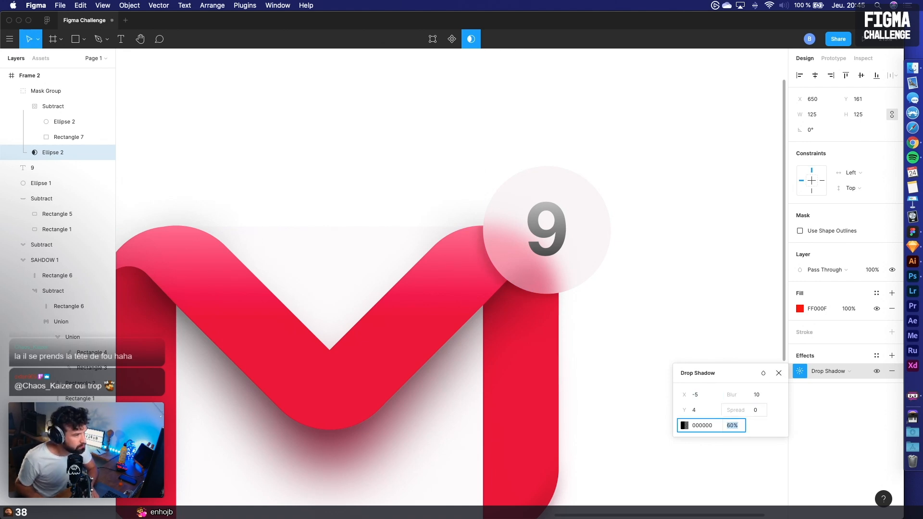
click(680, 293)
scroll(681, 291, down, 5)
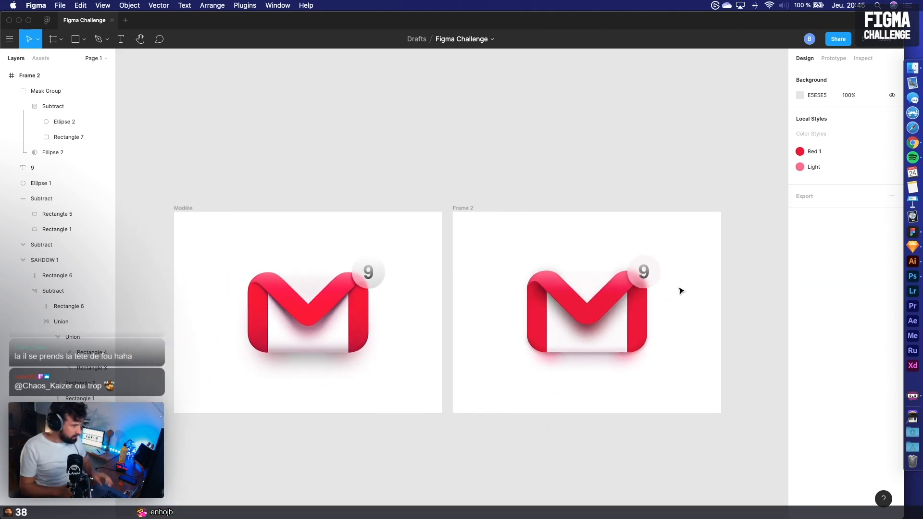
Nudge Rectangle 5 upward inside the bottom shading's Subtract to thicken the shade along the envelope's lower edge
scroll(584, 346, up, 6)
click(569, 359)
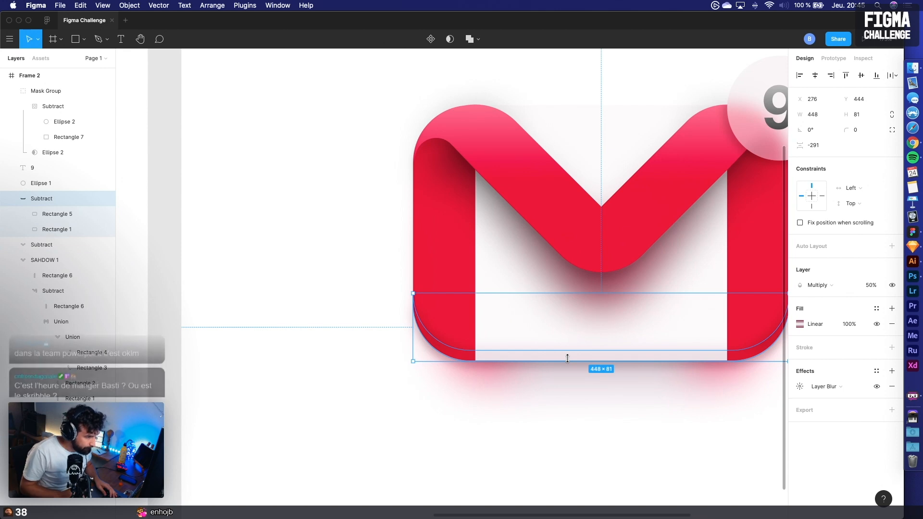
click(61, 230)
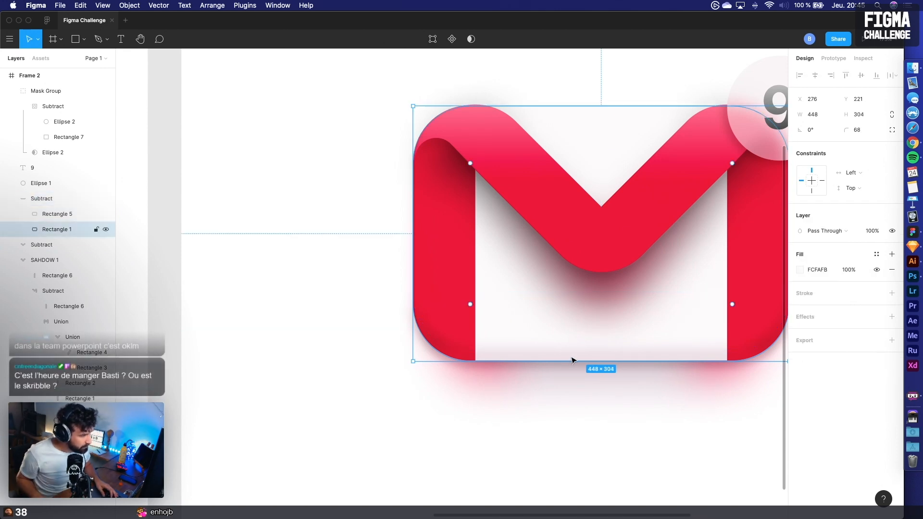
click(62, 219)
key(Up)
key(Up)
key(Up)
key(Up)
key(Up)
Hide the Union layer nested in SAHDOW 1 and compare the icon with the reference
click(105, 336)
click(259, 340)
scroll(259, 340, down, 6)
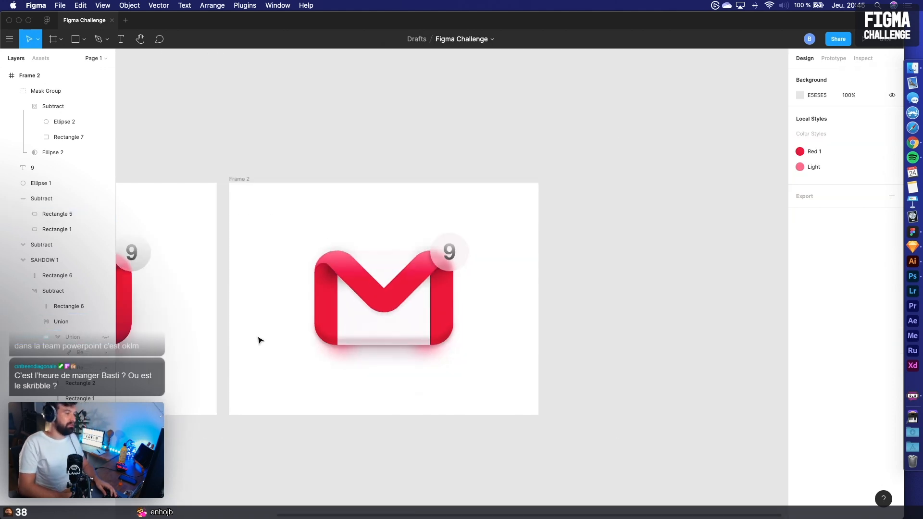
scroll(260, 340, left, 5)
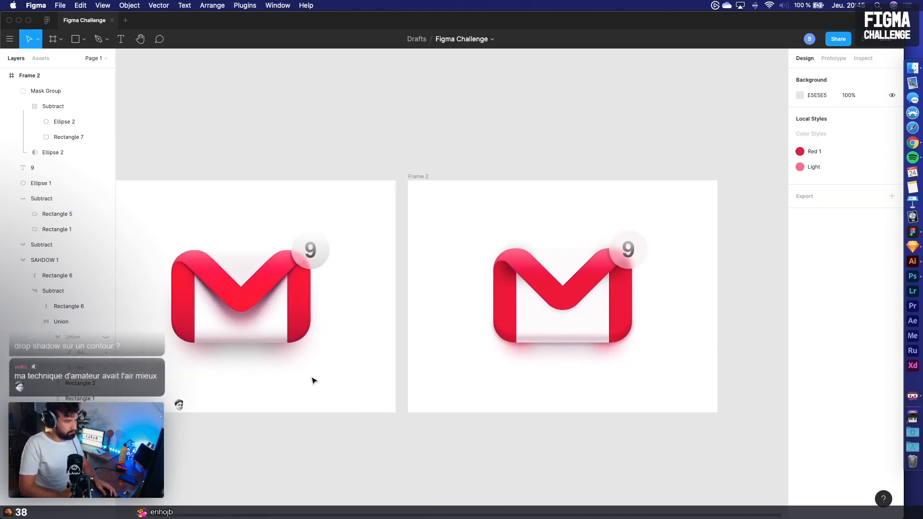
scroll(311, 378, left, 2)
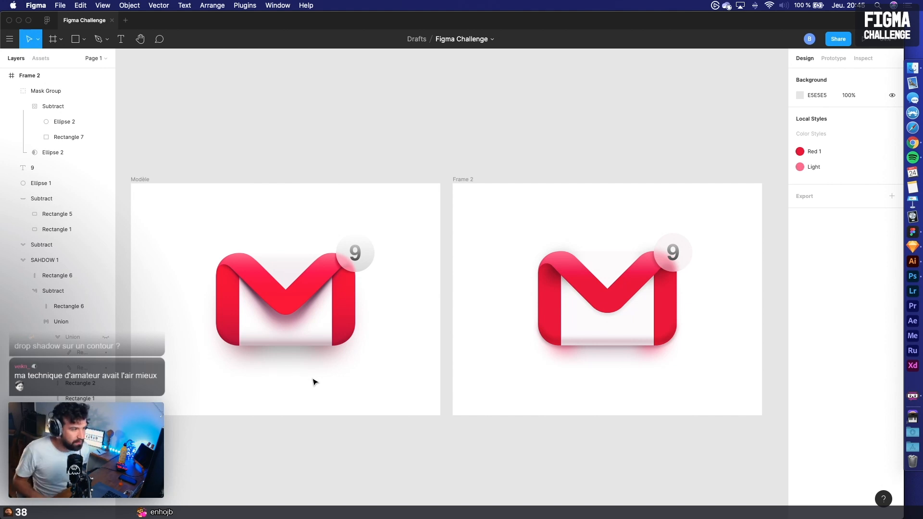
scroll(444, 158, down, 1)
scroll(443, 158, up, 2)
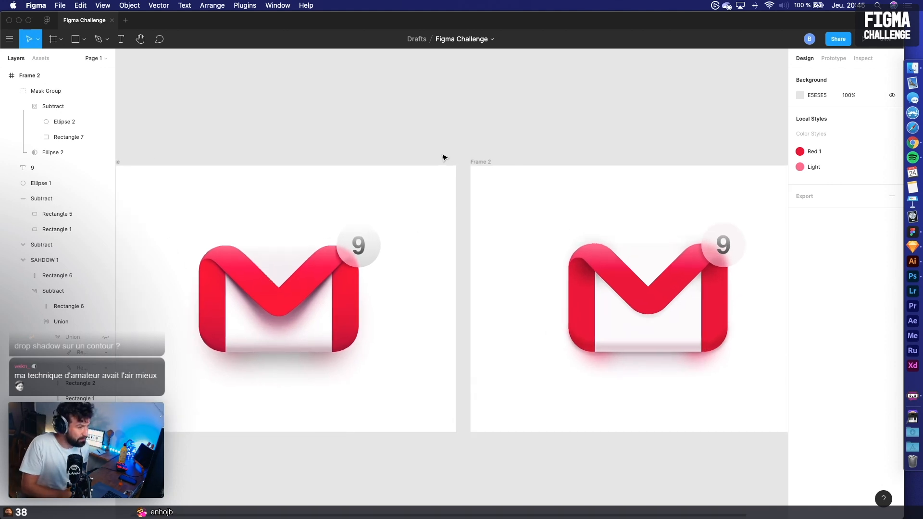
scroll(443, 158, down, 3)
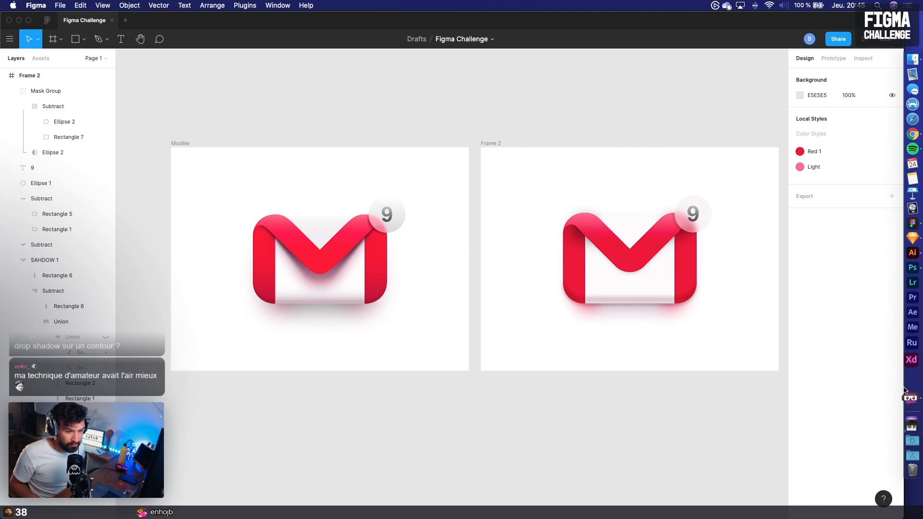
Search the system for Discord.app and launch it
click(877, 6)
text(dis)
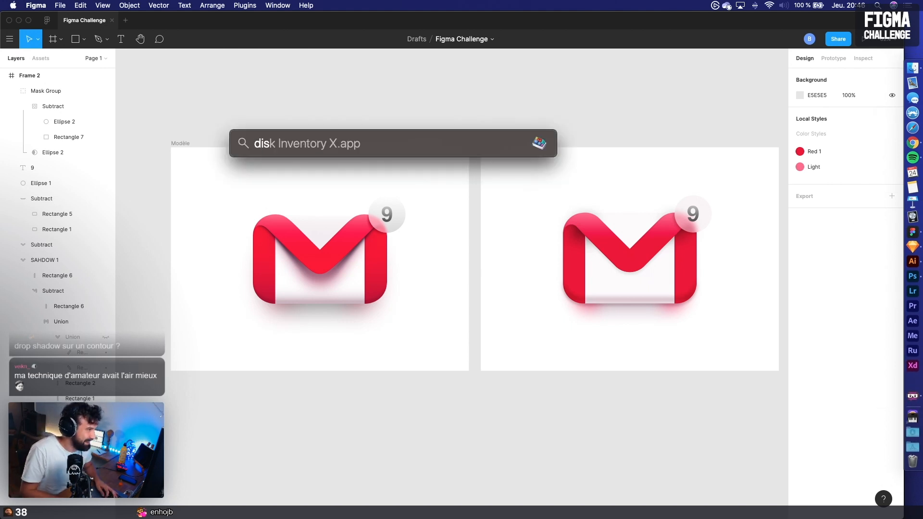
text(cord.app)
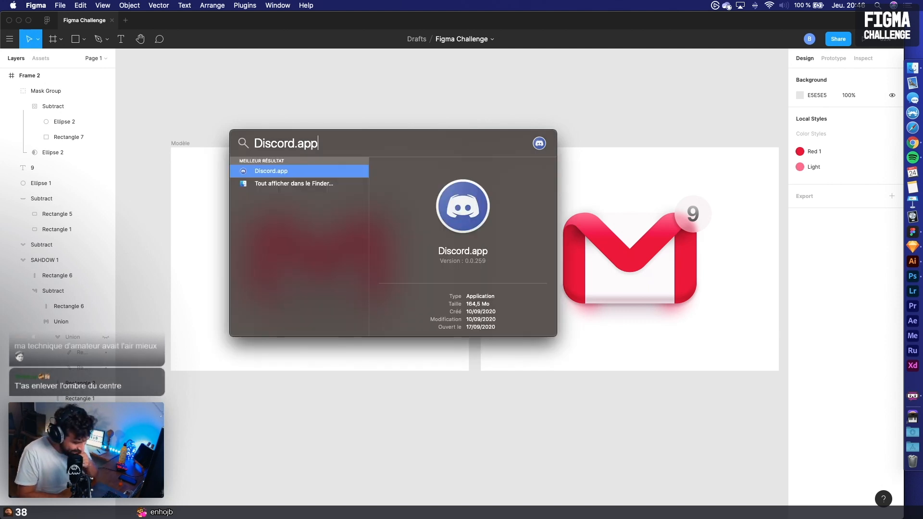
key(Return)
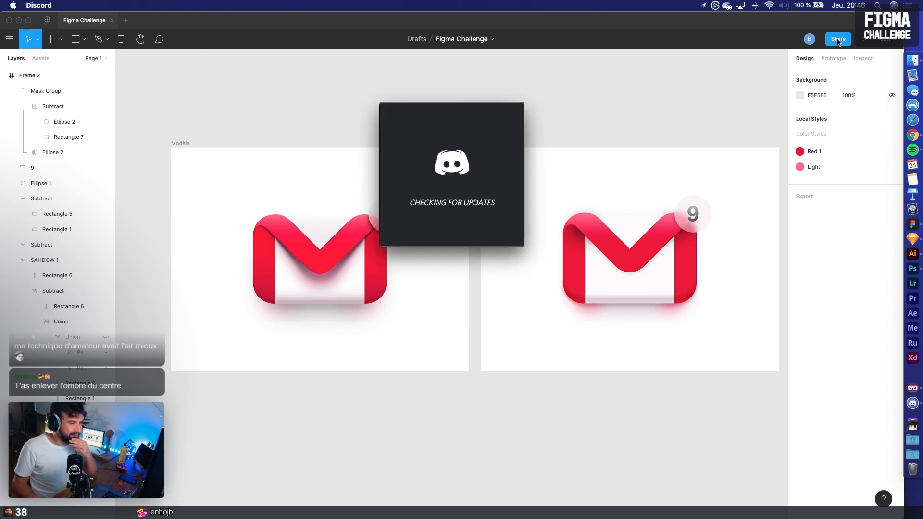
Show the hidden Union layer again to restore the flap's shadow, and compare both envelopes side by side
click(654, 279)
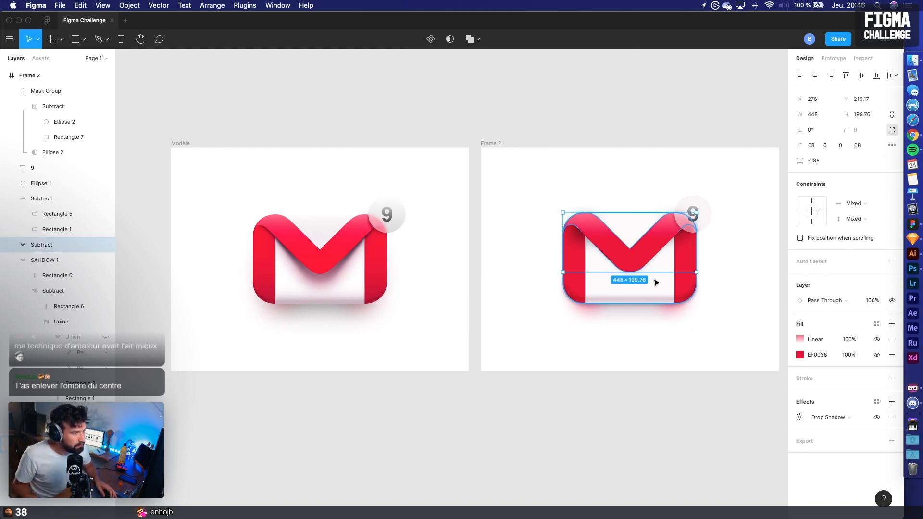
scroll(625, 337, right, 2)
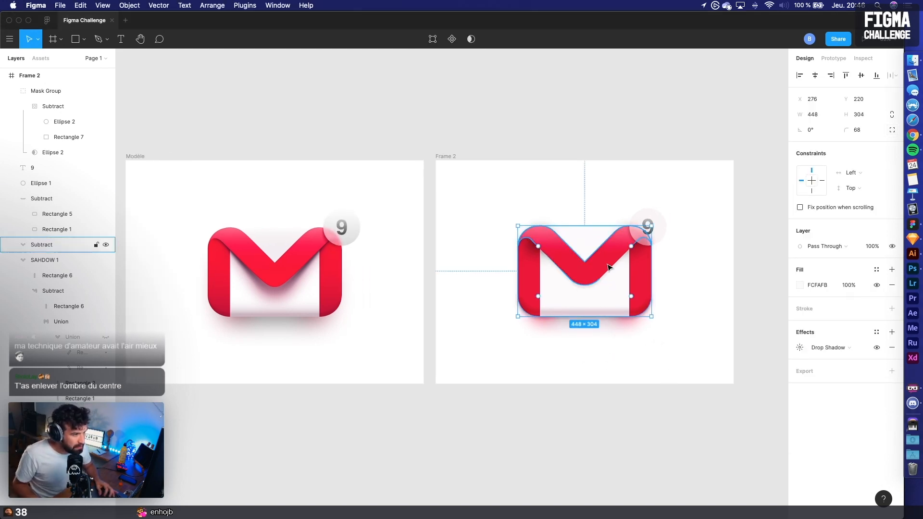
scroll(625, 325, up, 5)
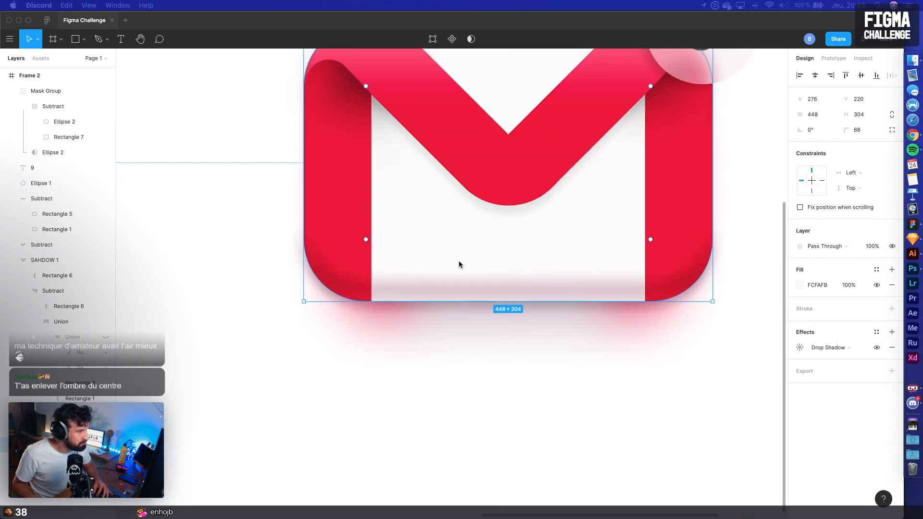
scroll(401, 384, down, 3)
click(401, 384)
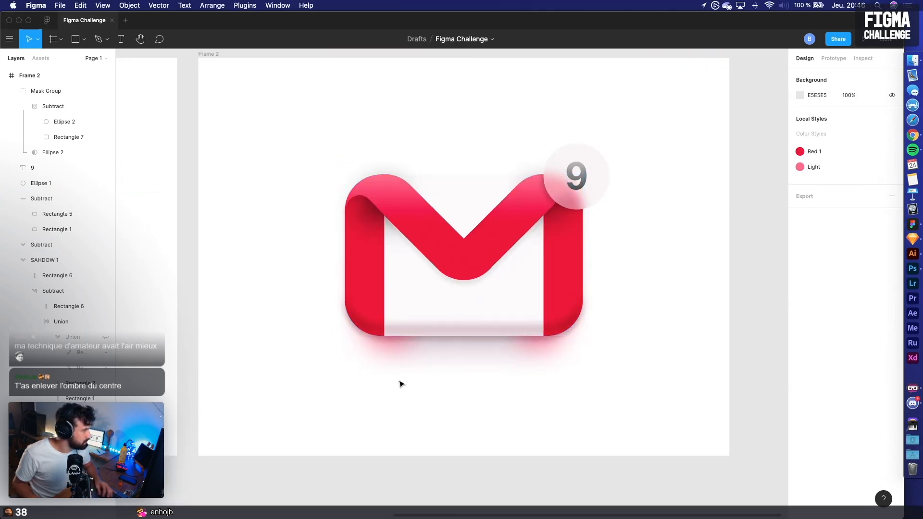
click(106, 336)
scroll(387, 386, down, 3)
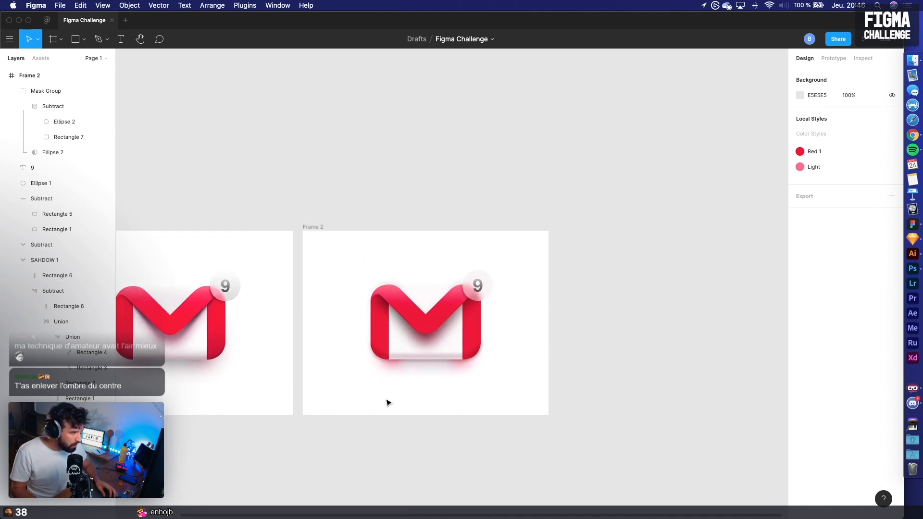
drag(369, 406, 532, 399)
scroll(532, 400, up, 3)
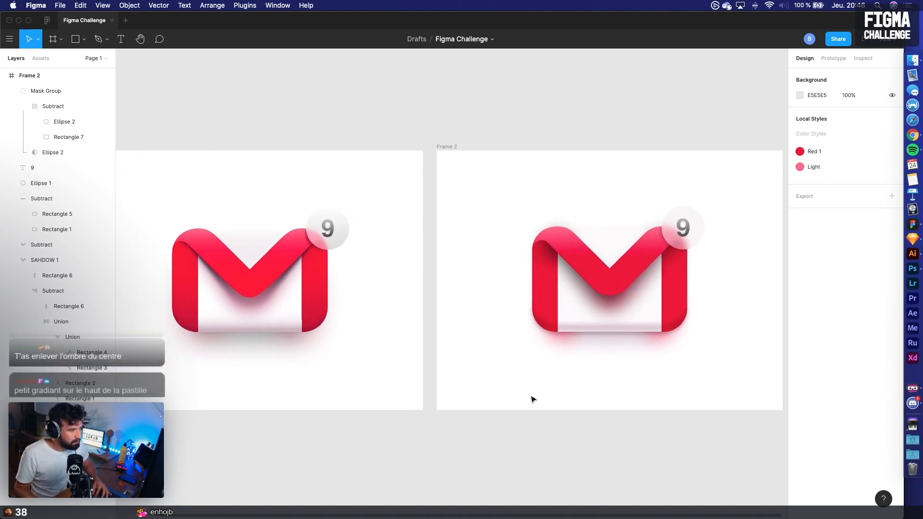
scroll(530, 400, down, 2)
scroll(529, 399, up, 1)
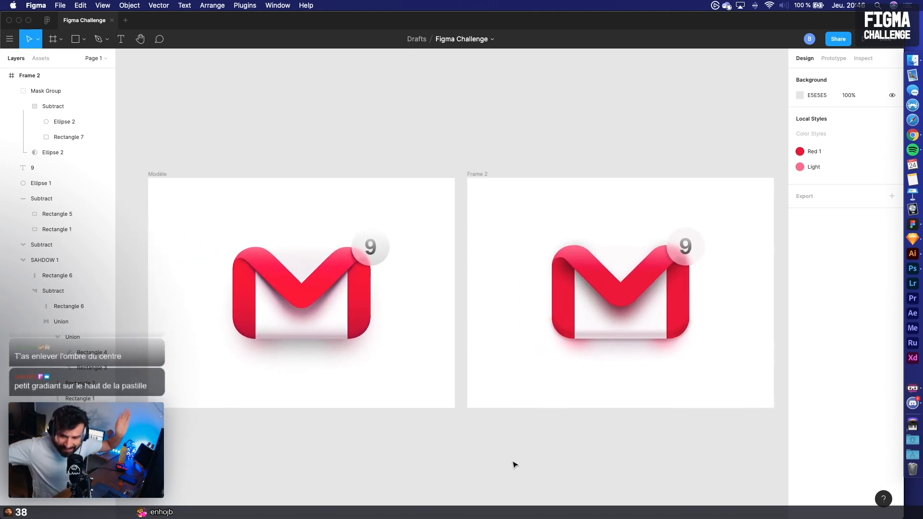
Change the badge's Ellipse 1 fill to a linear gradient with its end stop at RGB 243, 234, 235 and 100% opacity
click(698, 235)
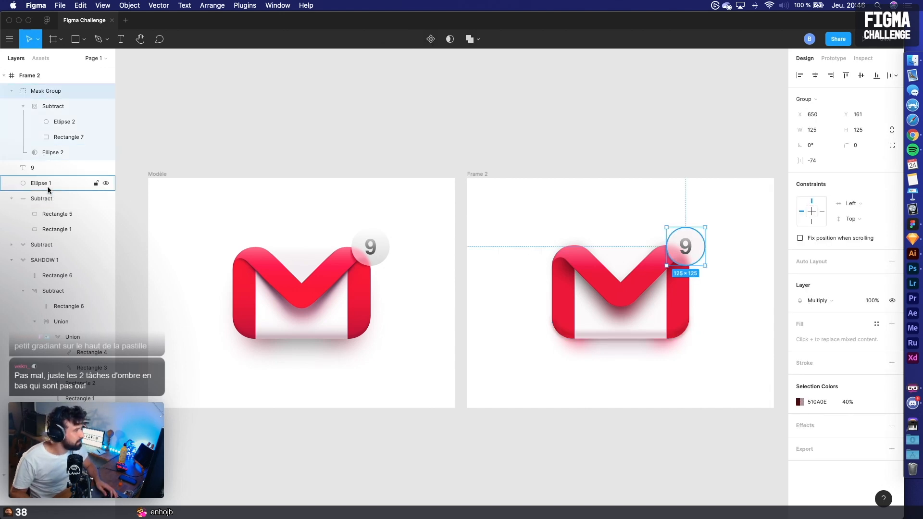
click(24, 185)
click(800, 285)
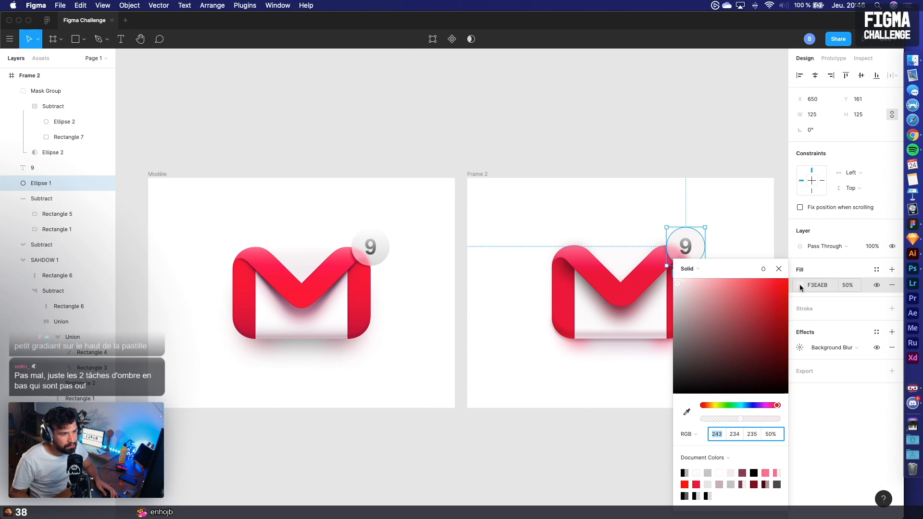
click(704, 269)
click(699, 280)
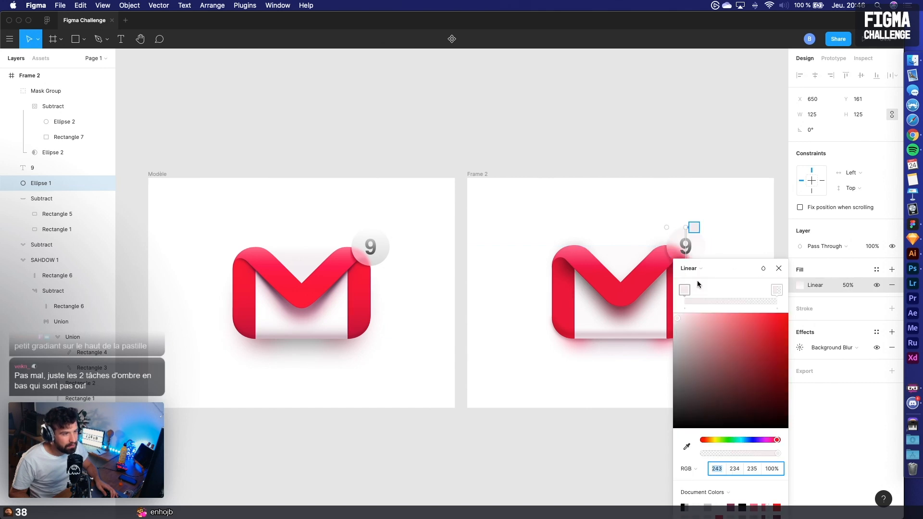
click(685, 290)
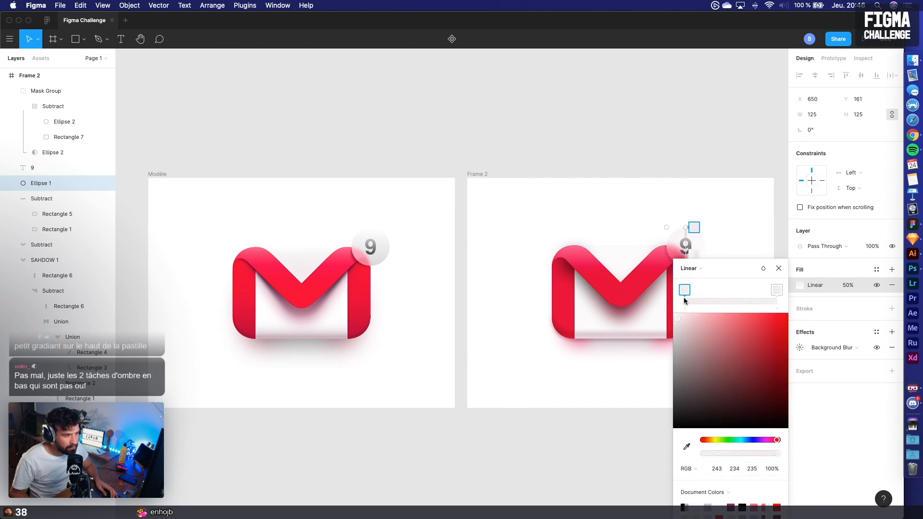
click(777, 290)
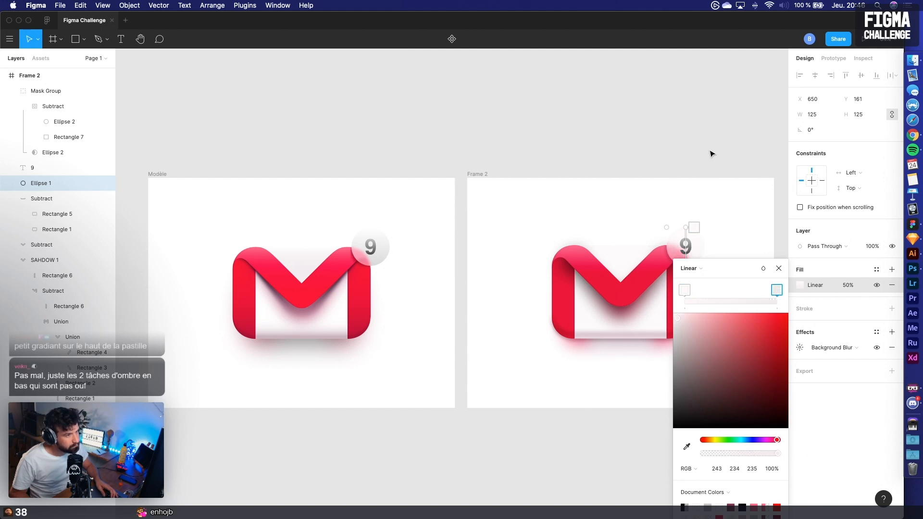
click(778, 269)
click(716, 167)
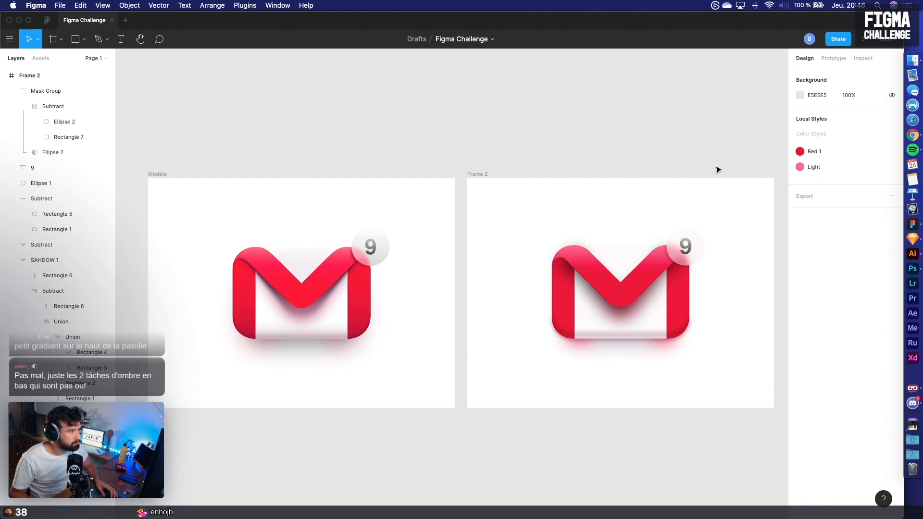
View the shared unknown.png image of the PowerPoint attempt enlarged in Chrome, close it and return to Figma
scroll(717, 169, down, 1)
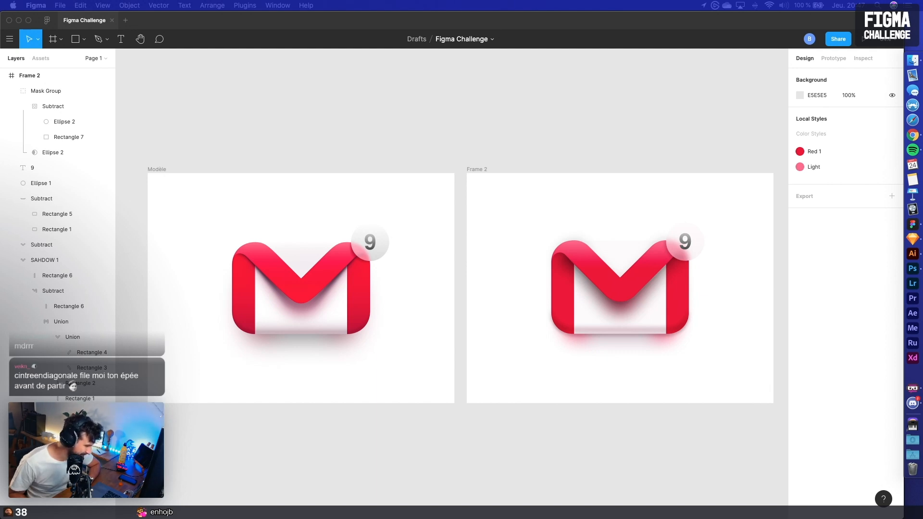
drag(565, 518, 533, 518)
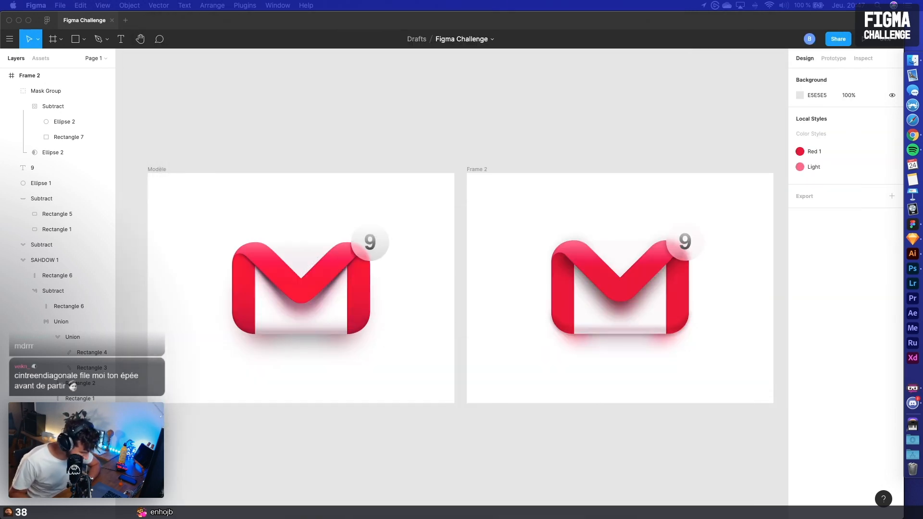
drag(625, 518, 610, 60)
double_click(602, 59)
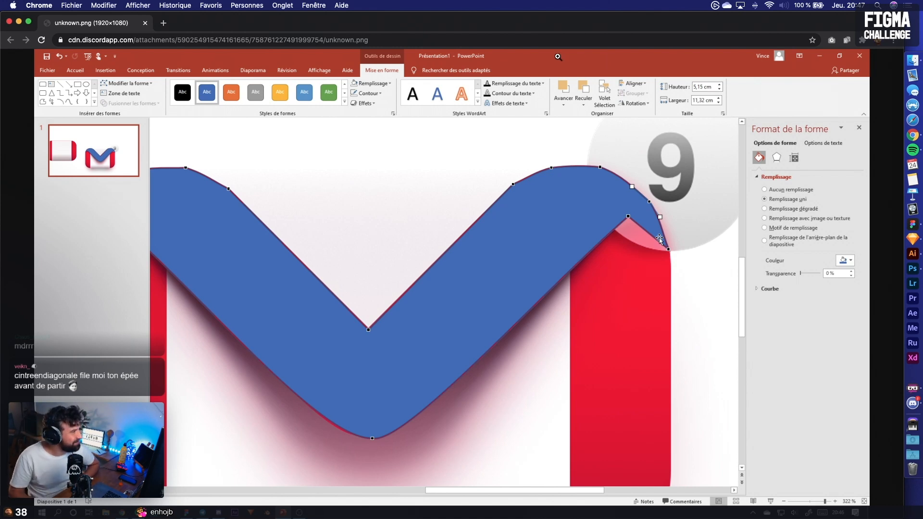
click(9, 22)
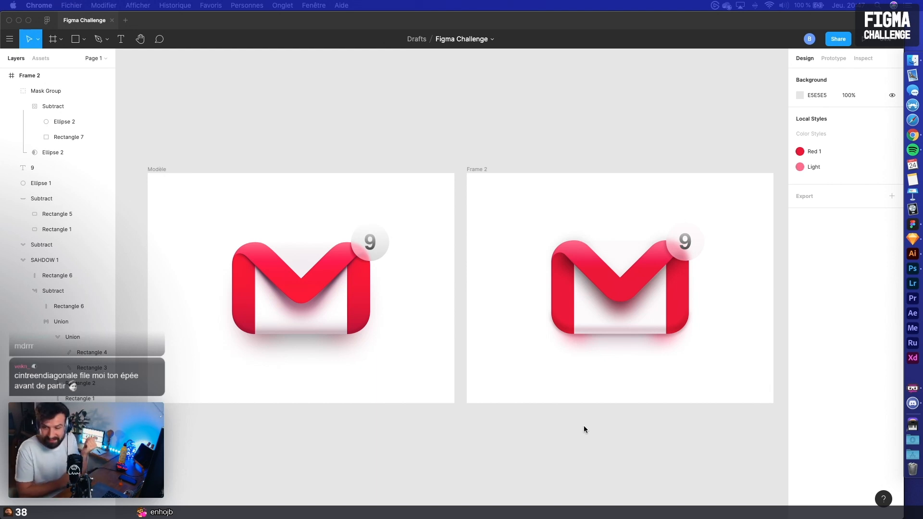
click(532, 399)
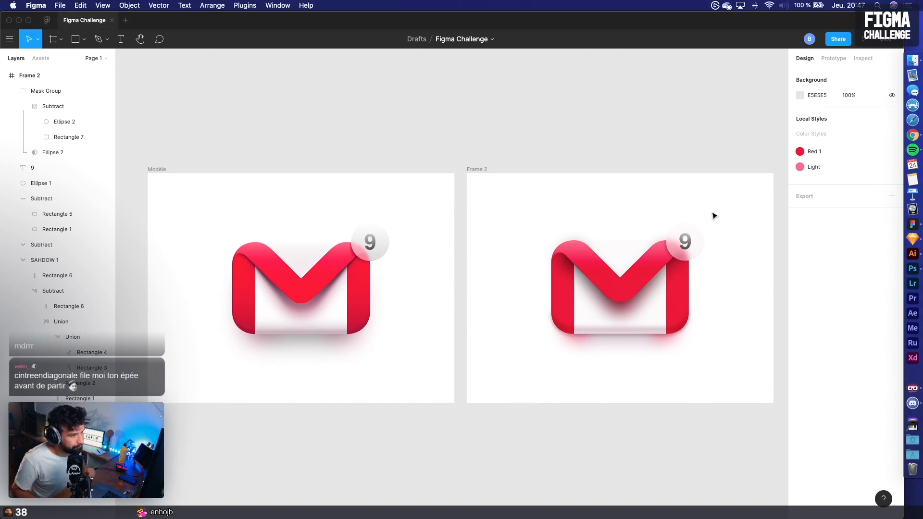
scroll(460, 144, down, 3)
scroll(461, 147, up, 3)
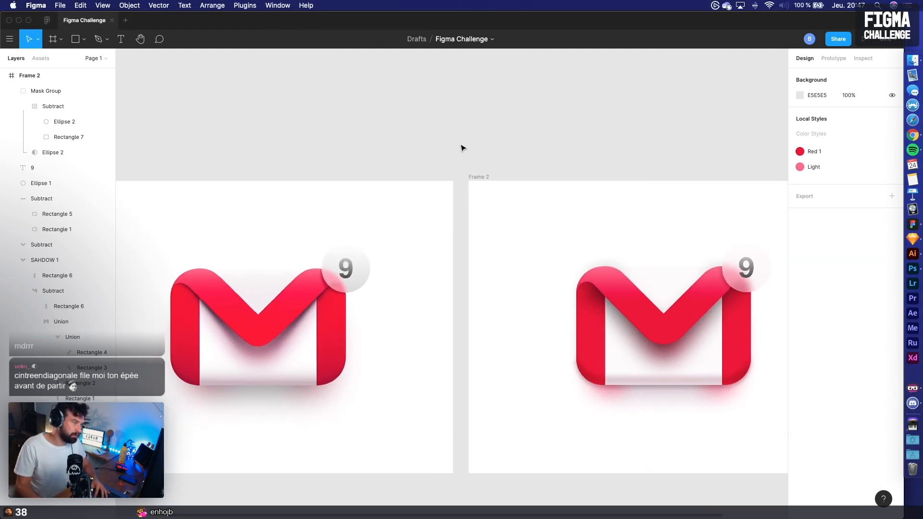
scroll(461, 148, down, 3)
drag(428, 157, 425, 145)
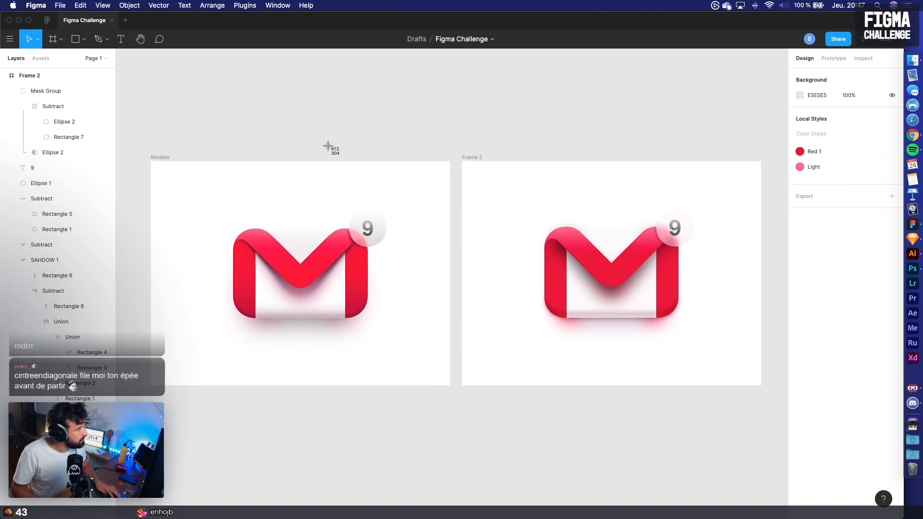
drag(132, 129, 737, 391)
Rename Frame 2 with the author's nickname and capture a screenshot of the whole Figma window
click(473, 159)
key(super+r)
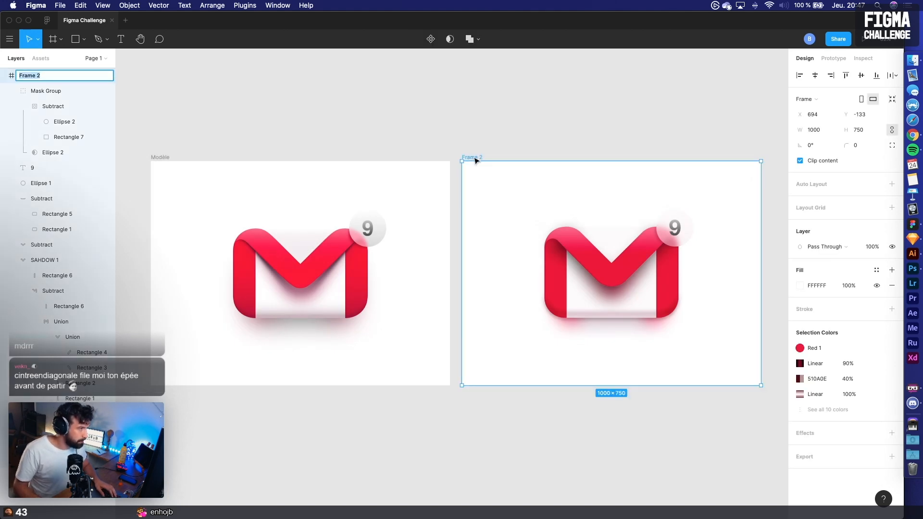
text(B)
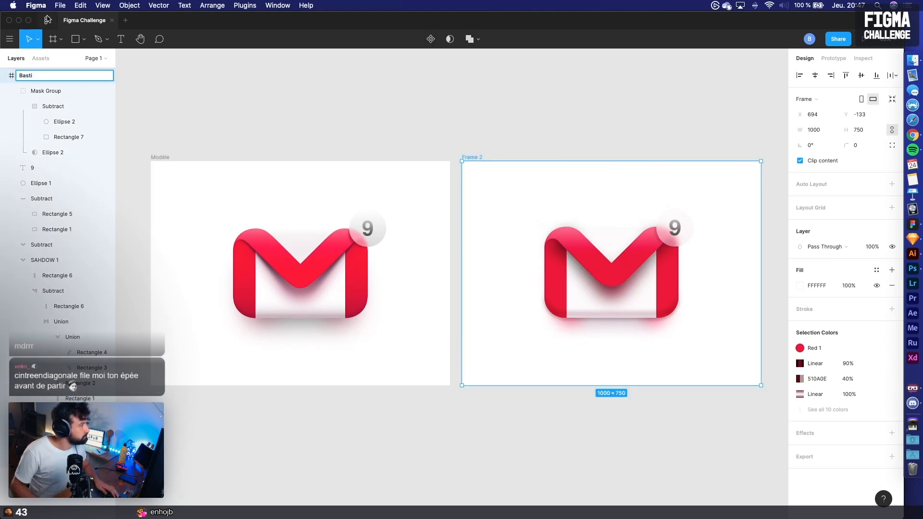
text(asti)
click(191, 67)
drag(132, 119, 786, 426)
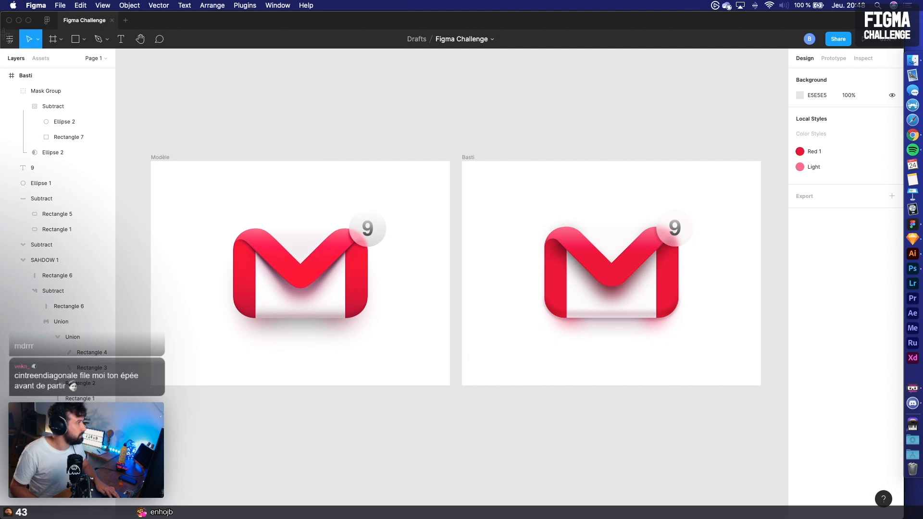
drag(5, 11, 904, 513)
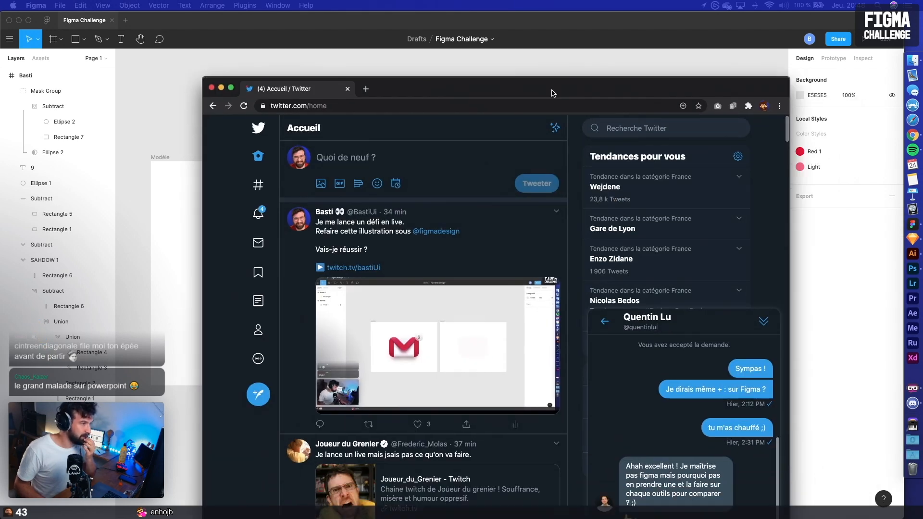
Switch to the Twitter window in Chrome, open the account's own profile and collapse the private conversation
drag(552, 93, 525, 61)
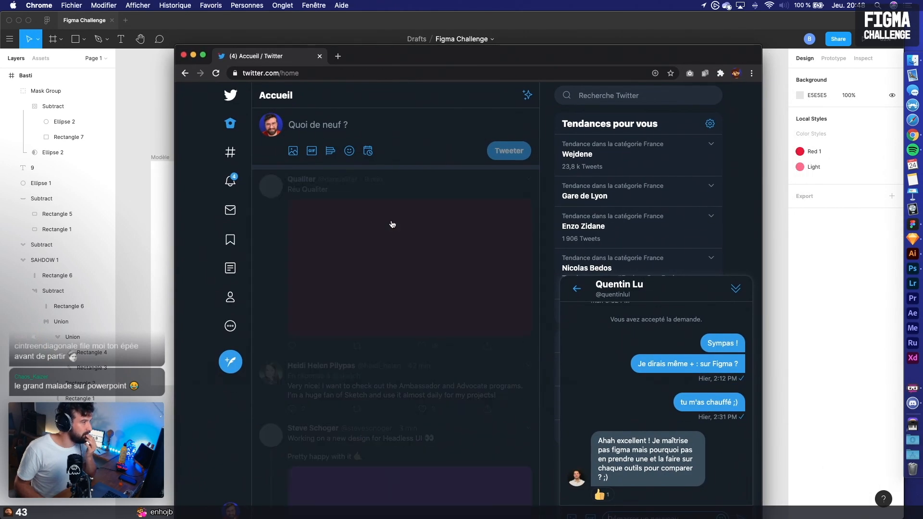
click(393, 224)
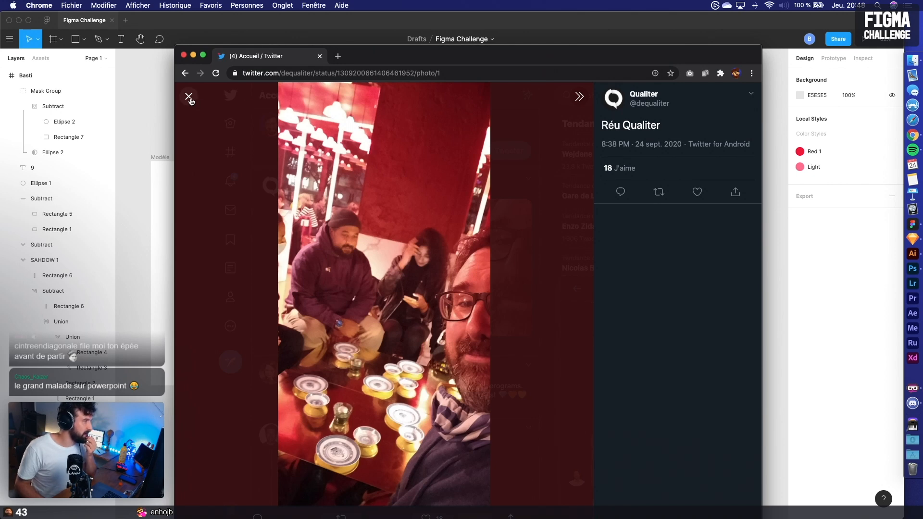
click(189, 98)
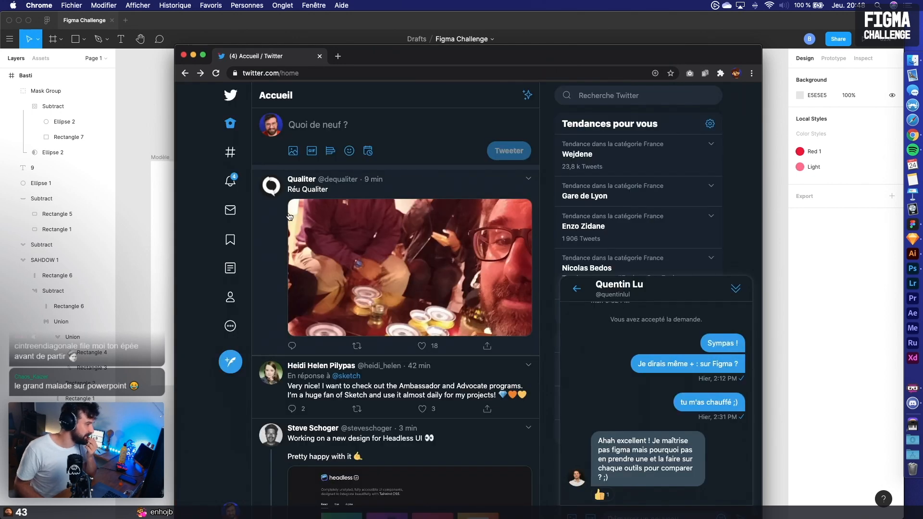
click(268, 126)
click(736, 288)
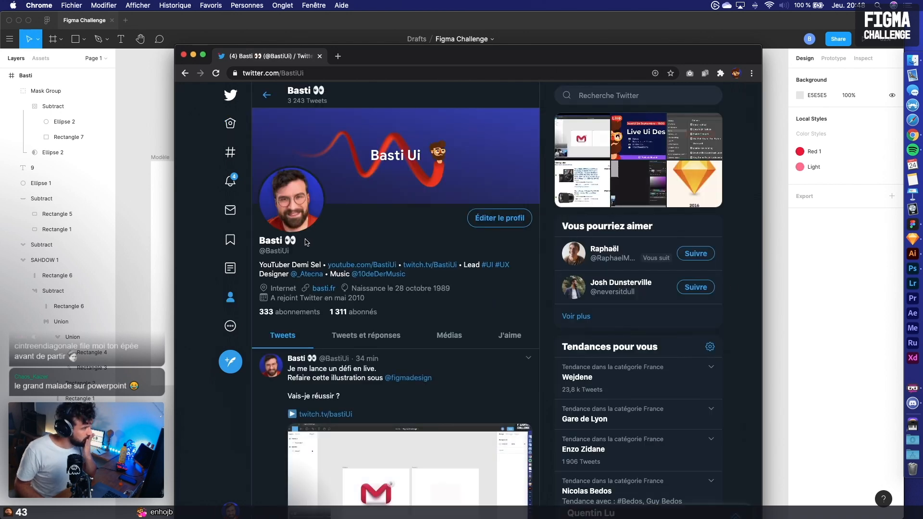
Open the tweet announcing the Figma challenge, start a reply to it and attach the screenshot of both icons
scroll(380, 255, down, 3)
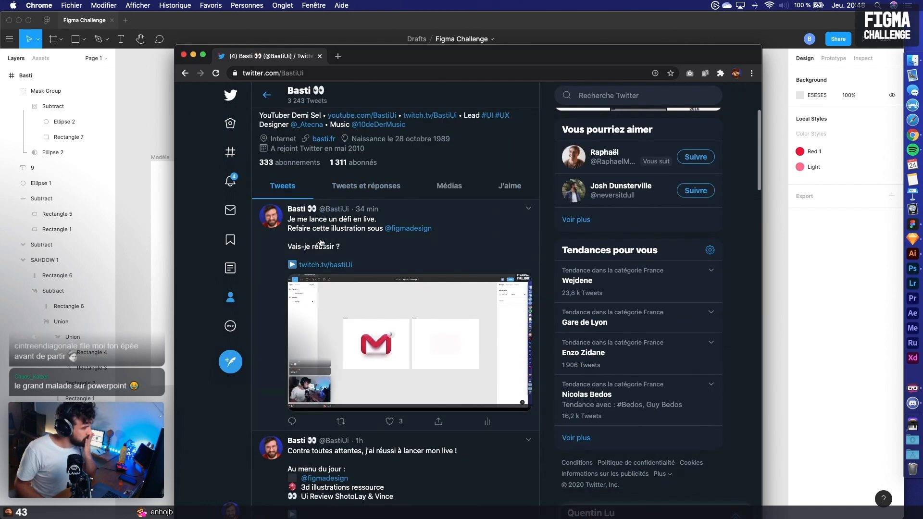
click(380, 255)
click(292, 485)
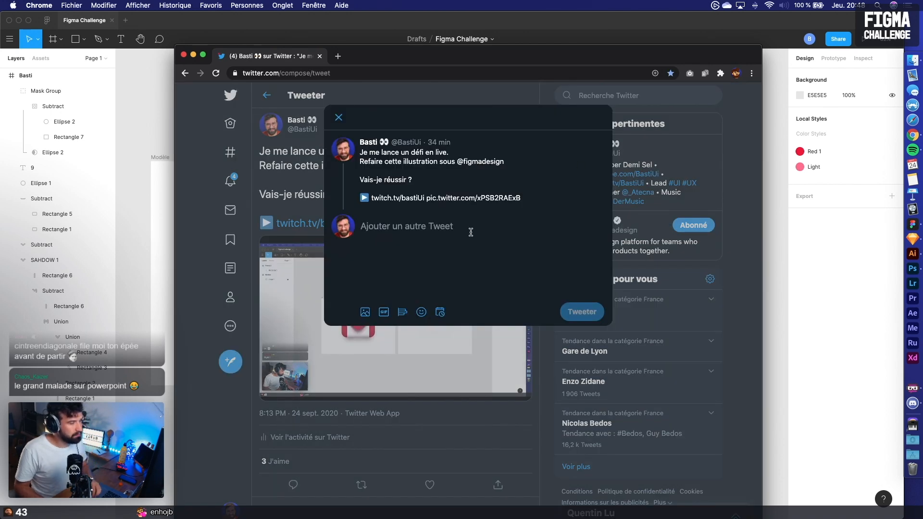
key(F11)
key(F11)
drag(867, 81, 417, 232)
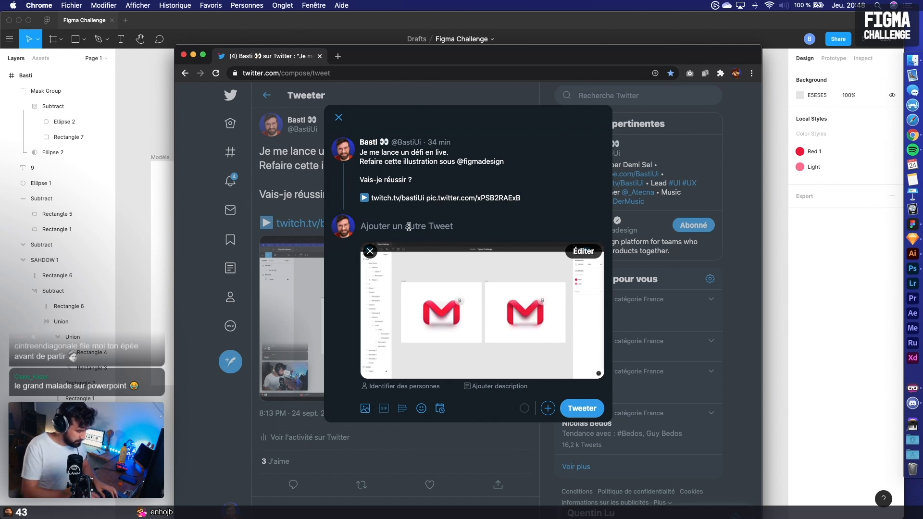
Write the reply "J'ai terminé. Je pense que j'ai réussi le défi." followed by a blank line and "Vous en pensez quoi ?"
text(J'ai terminé.)
key(Return)
text(Je pense que j'ai réussi le déf)
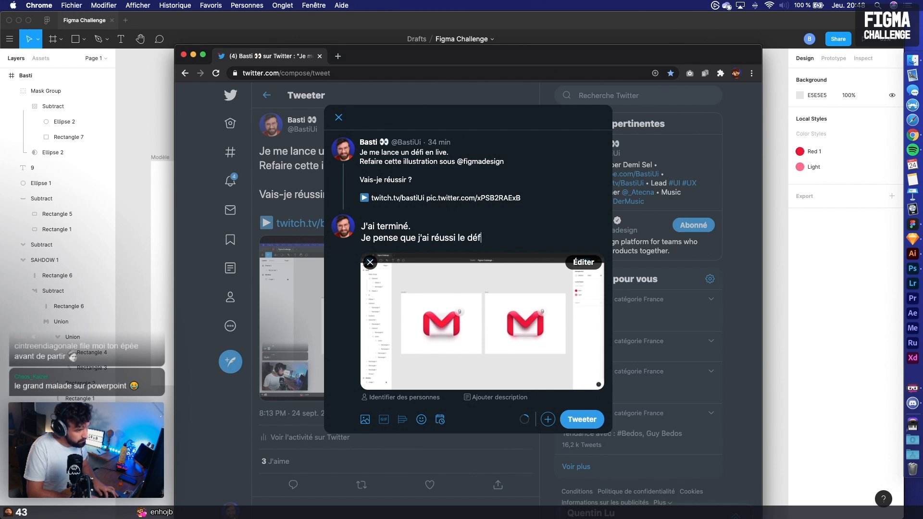
text(i.)
key(Return)
key(Return)
text(Vous en pensez quoi ?)
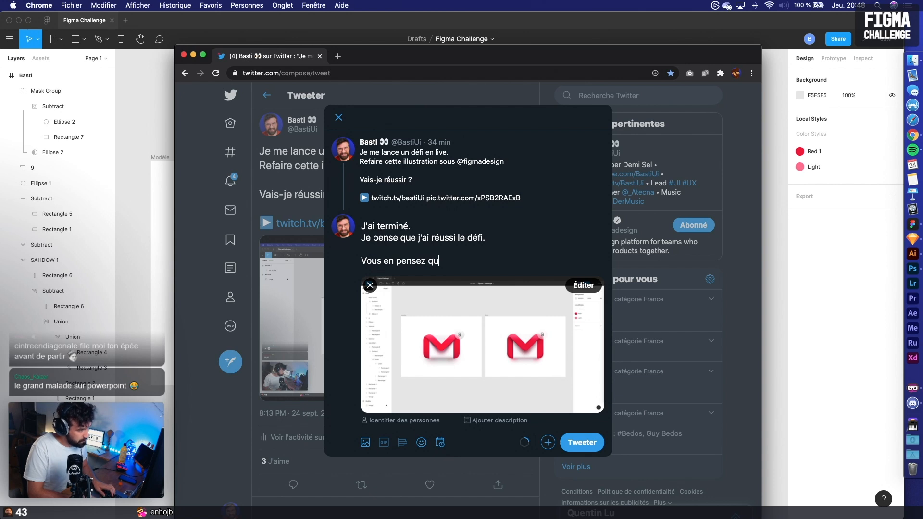
Find the eyes emoji with the search term "yeu" and insert it at the end of the reply
click(422, 443)
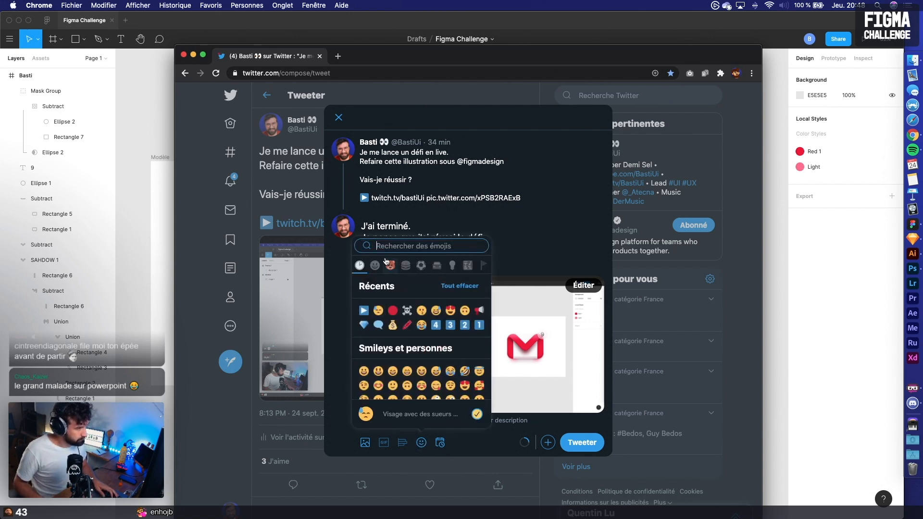
text(yeu)
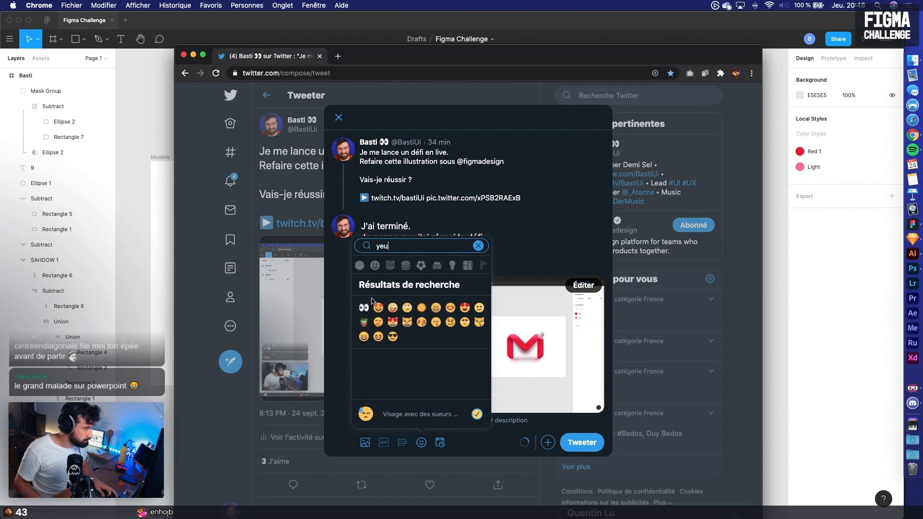
click(479, 246)
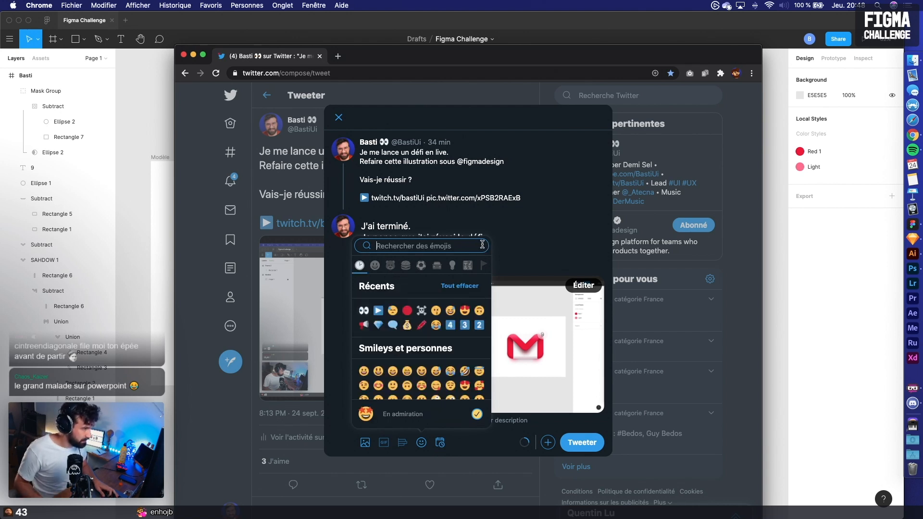
click(516, 245)
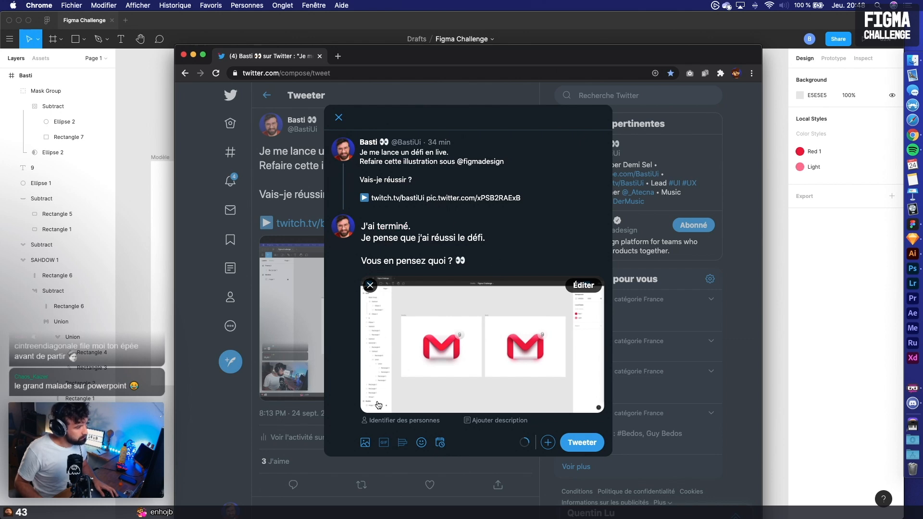
click(387, 421)
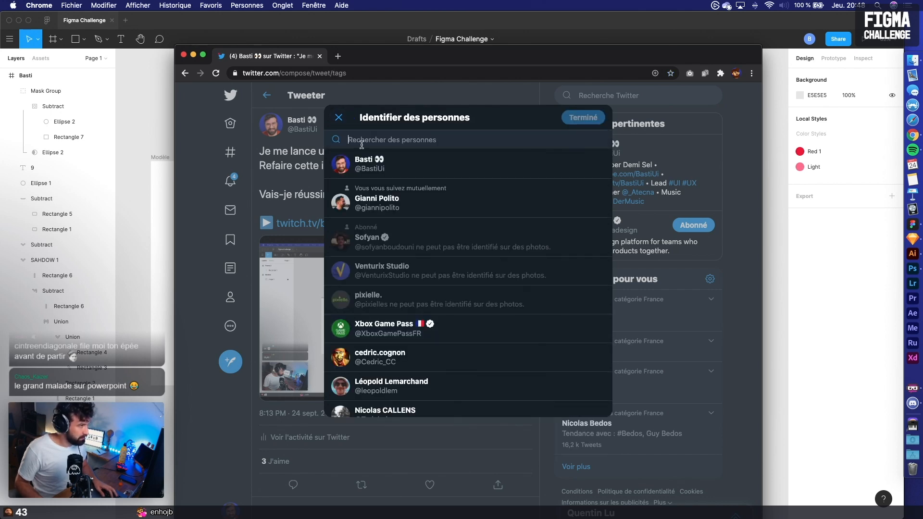
text(figm)
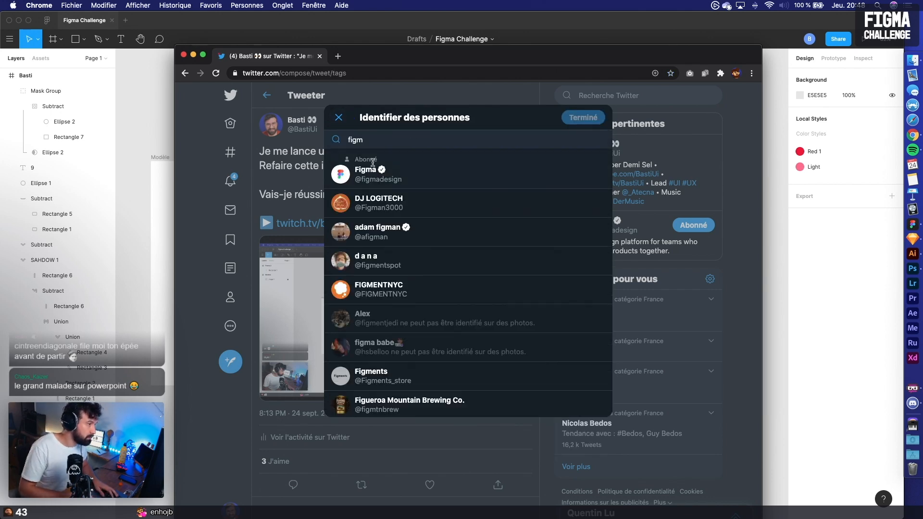
click(342, 174)
click(583, 117)
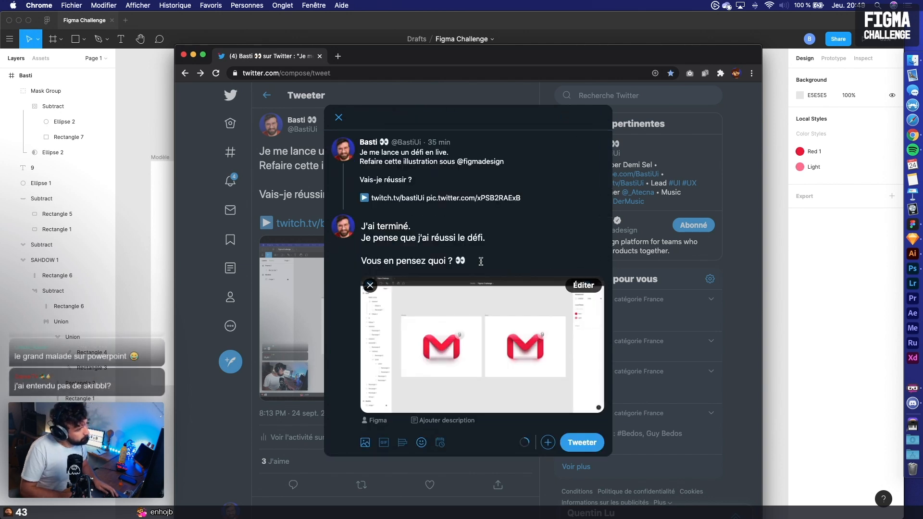
click(473, 264)
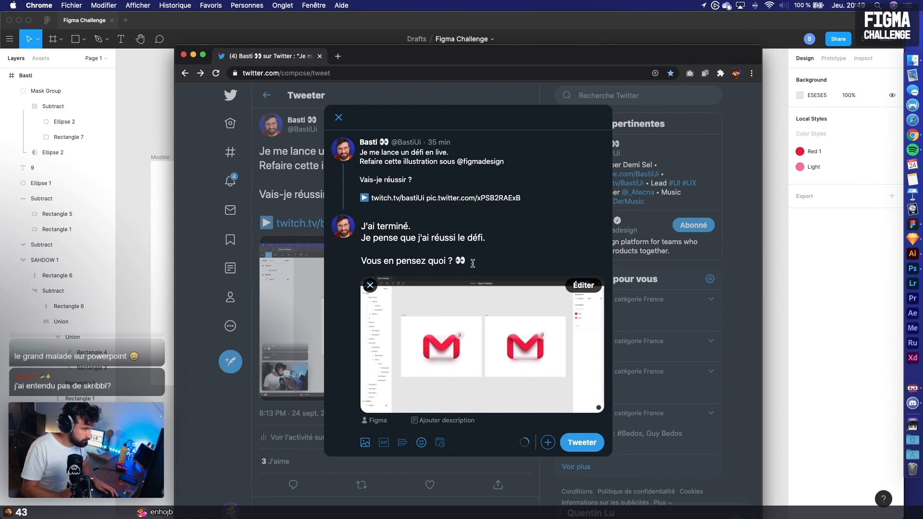
click(456, 260)
key(Return)
key(Return)
click(405, 285)
text(&)
key(BackSpace)
text(@figm)
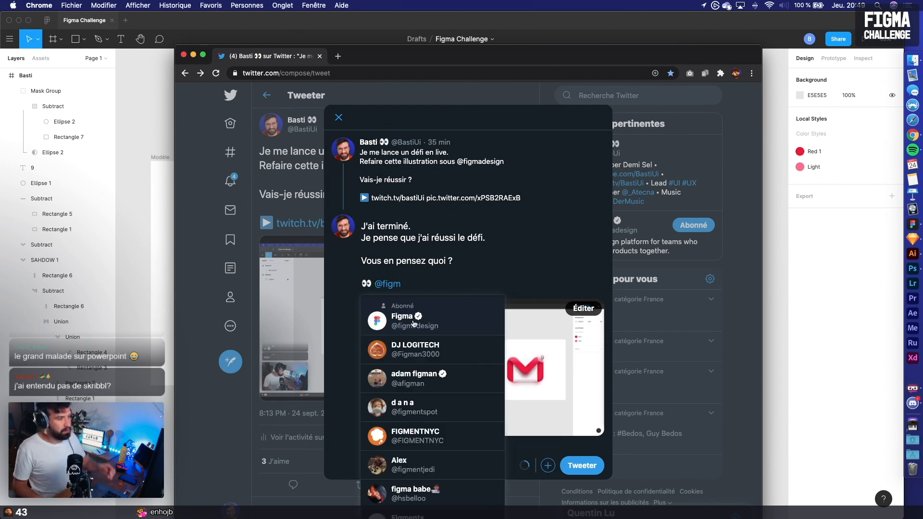
click(415, 323)
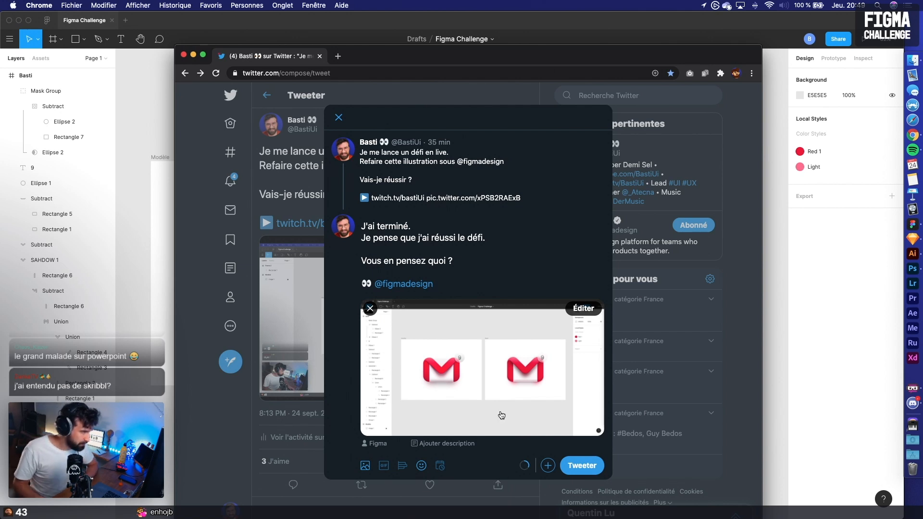
Replace the period after "Je pense que j'ai réussi le défi" with the upside-down face emoji from the recent emojis
drag(364, 225, 482, 239)
click(479, 256)
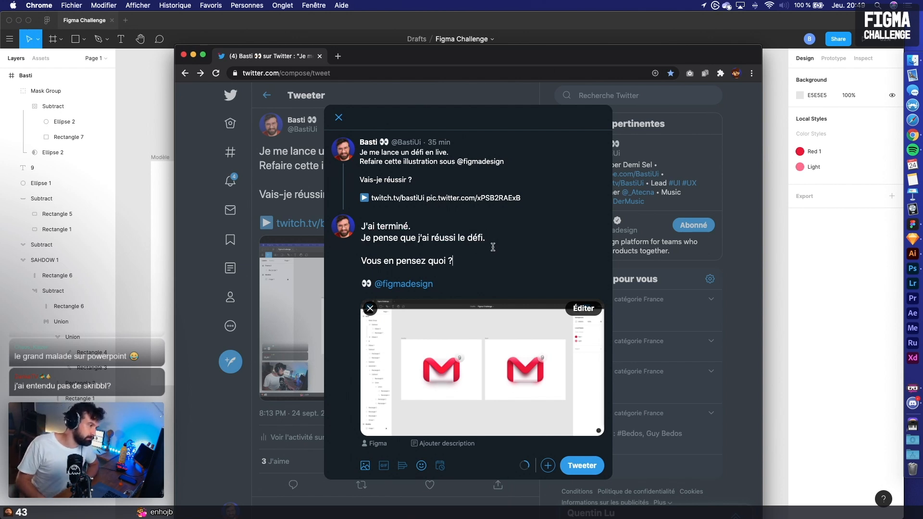
click(494, 239)
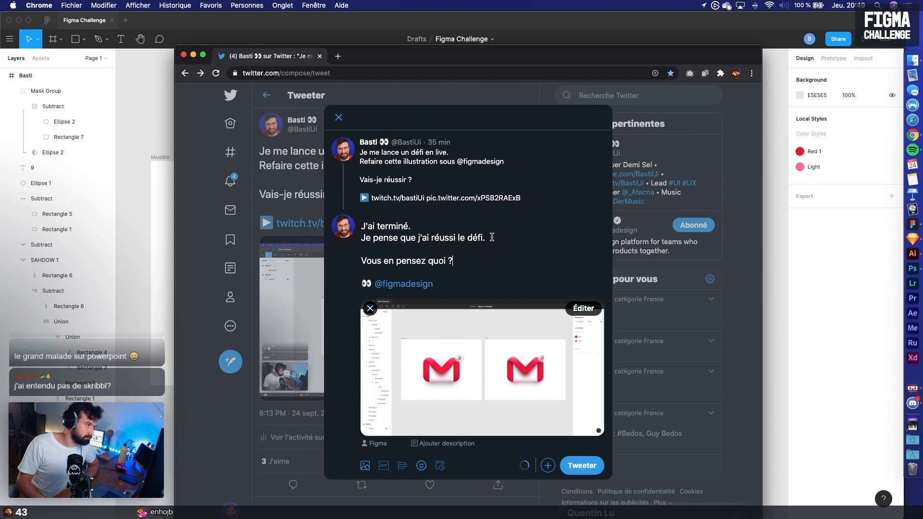
key(BackSpace)
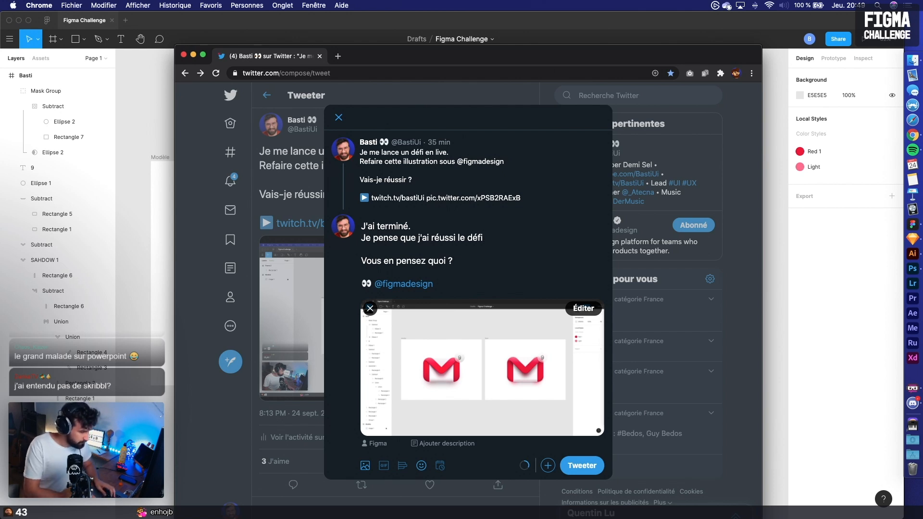
click(421, 466)
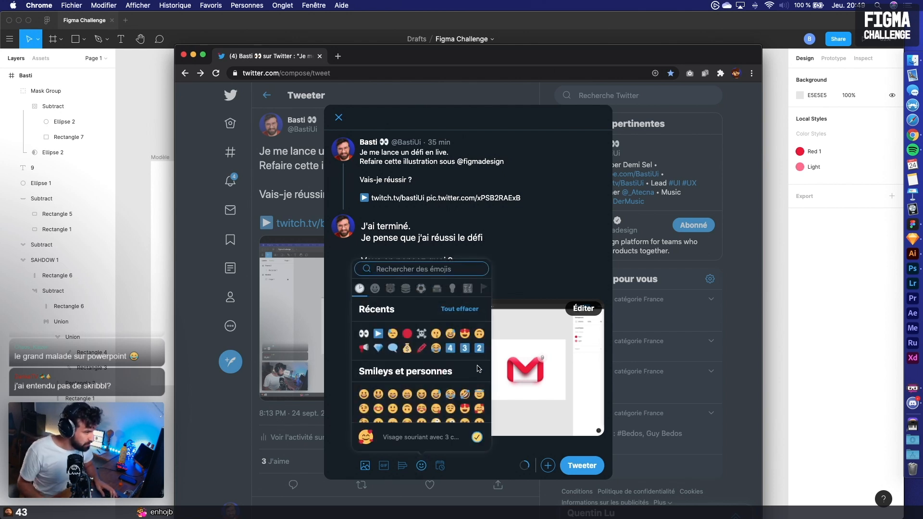
click(480, 334)
key(Escape)
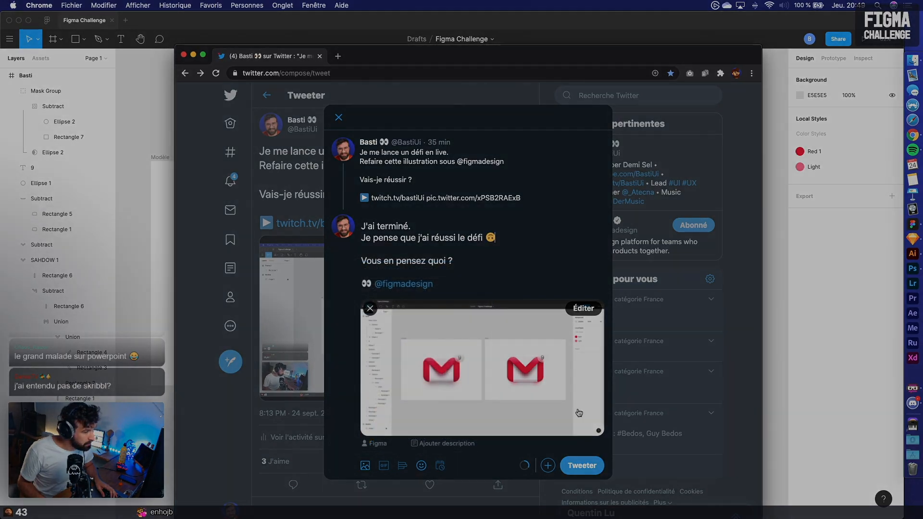